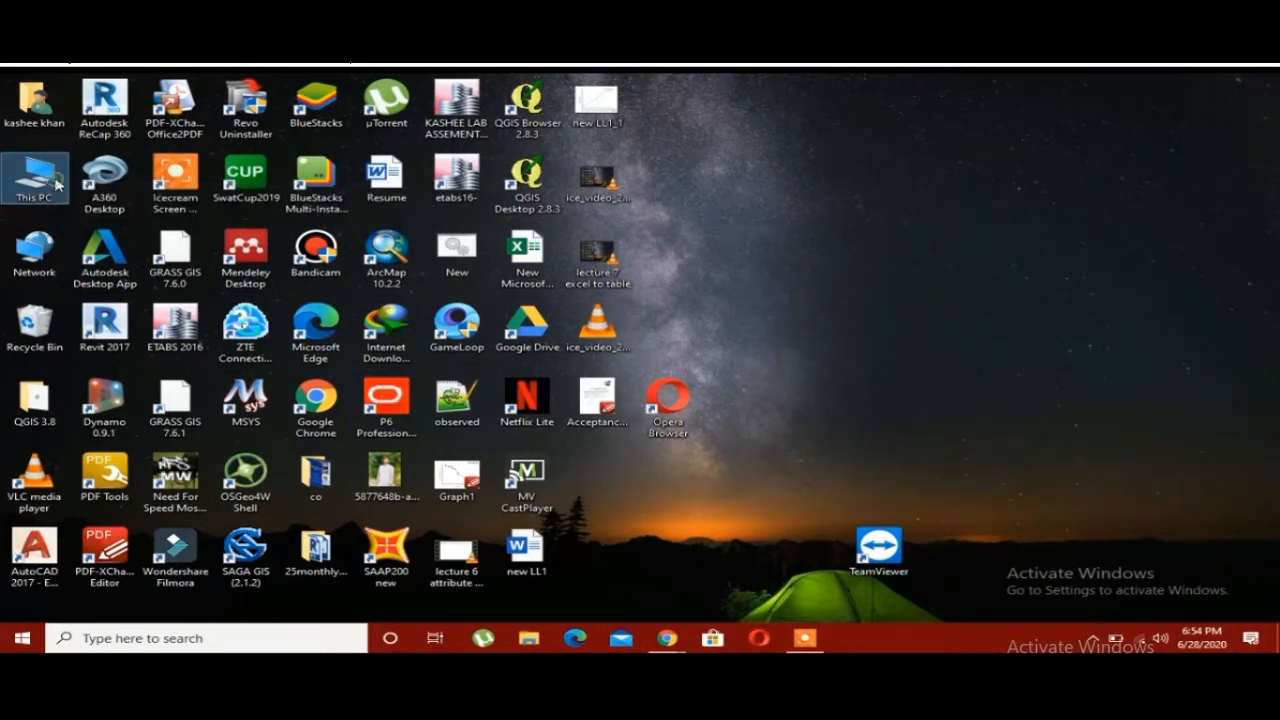
# - Browse to the global weather data folder under FYP > Collected Data on the E: drive and select the p351750 file
pyautogui.click(528, 638)
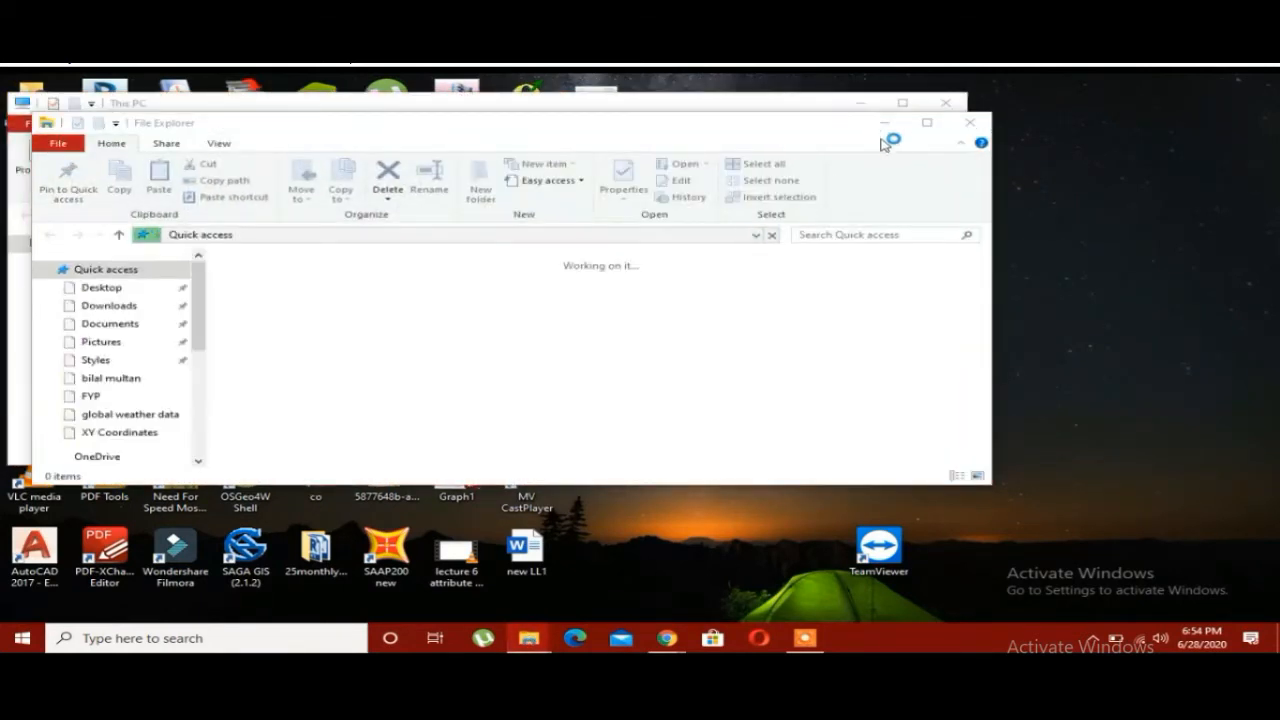
pyautogui.click(927, 122)
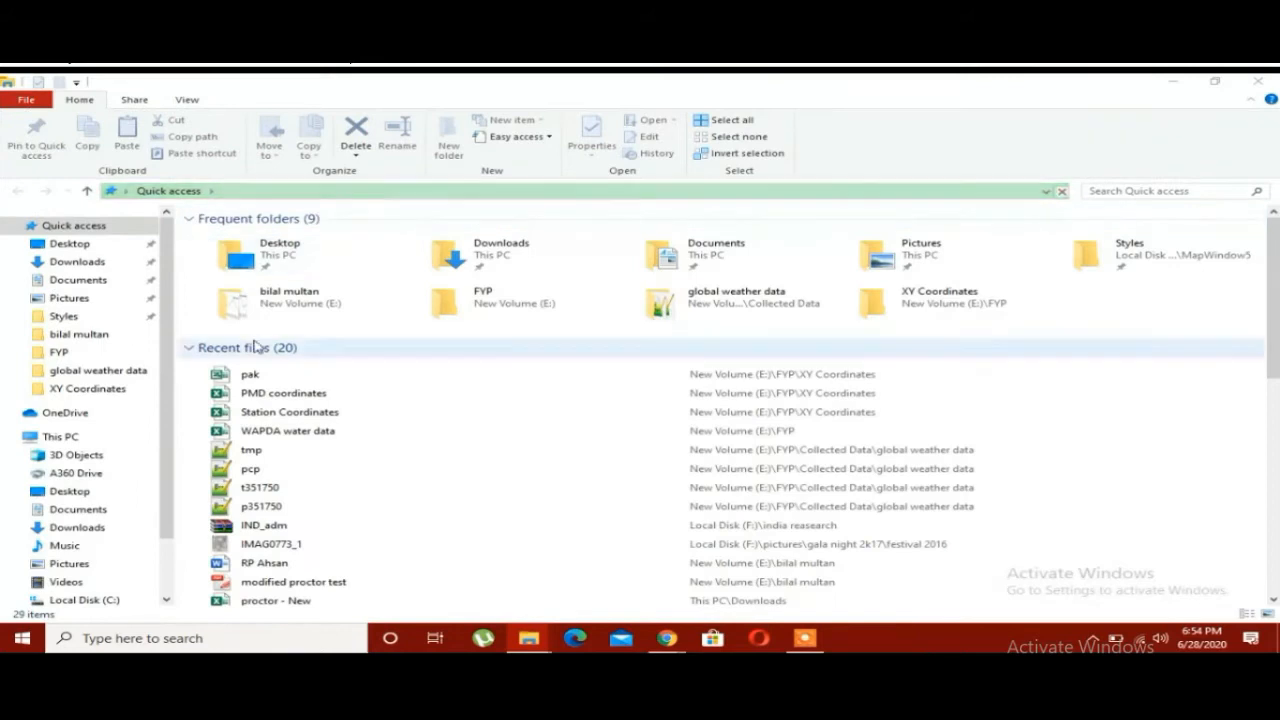
pyautogui.scroll(-2, 100, 508)
pyautogui.click(100, 533)
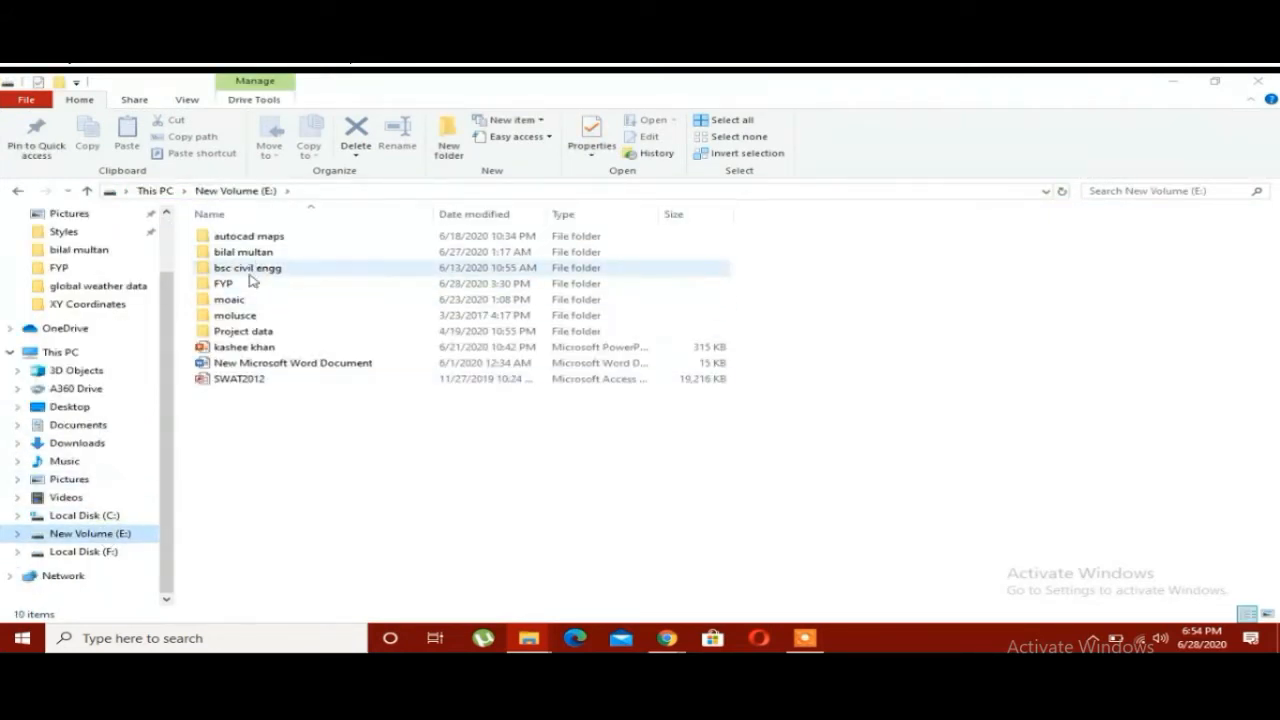
pyautogui.doubleClick(238, 284)
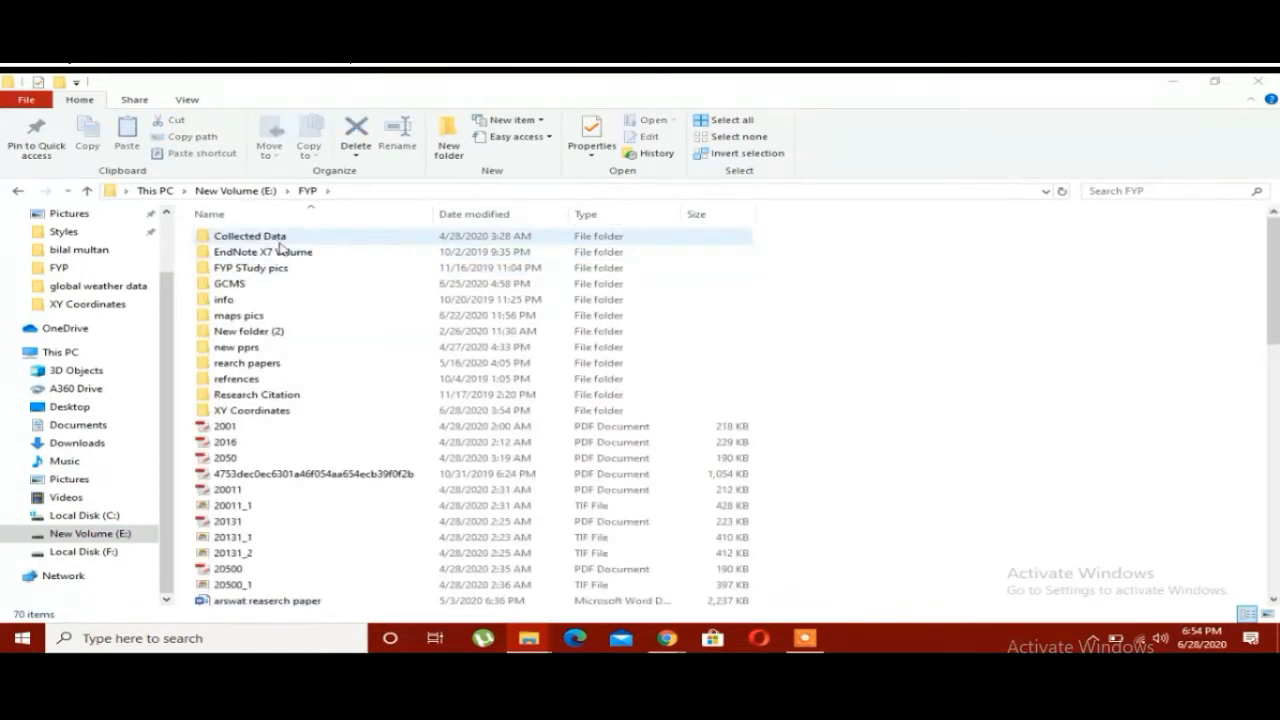
pyautogui.doubleClick(280, 238)
pyautogui.doubleClick(278, 256)
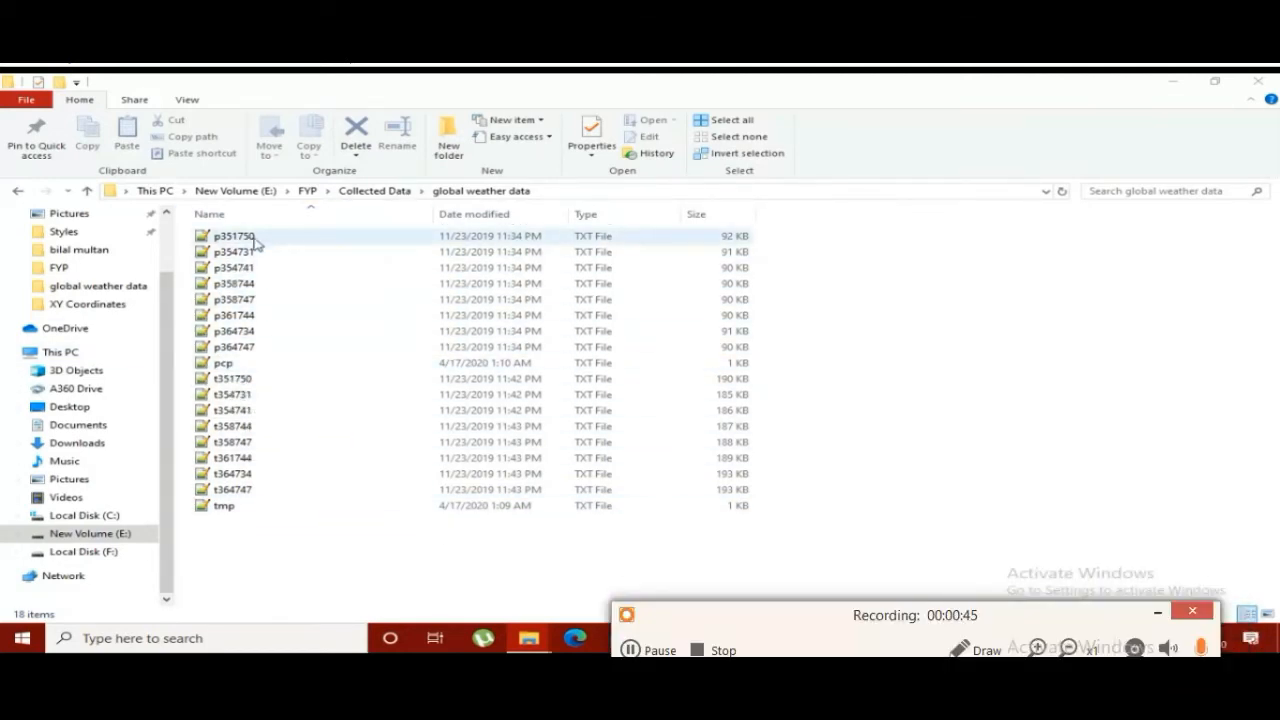
pyautogui.click(1159, 614)
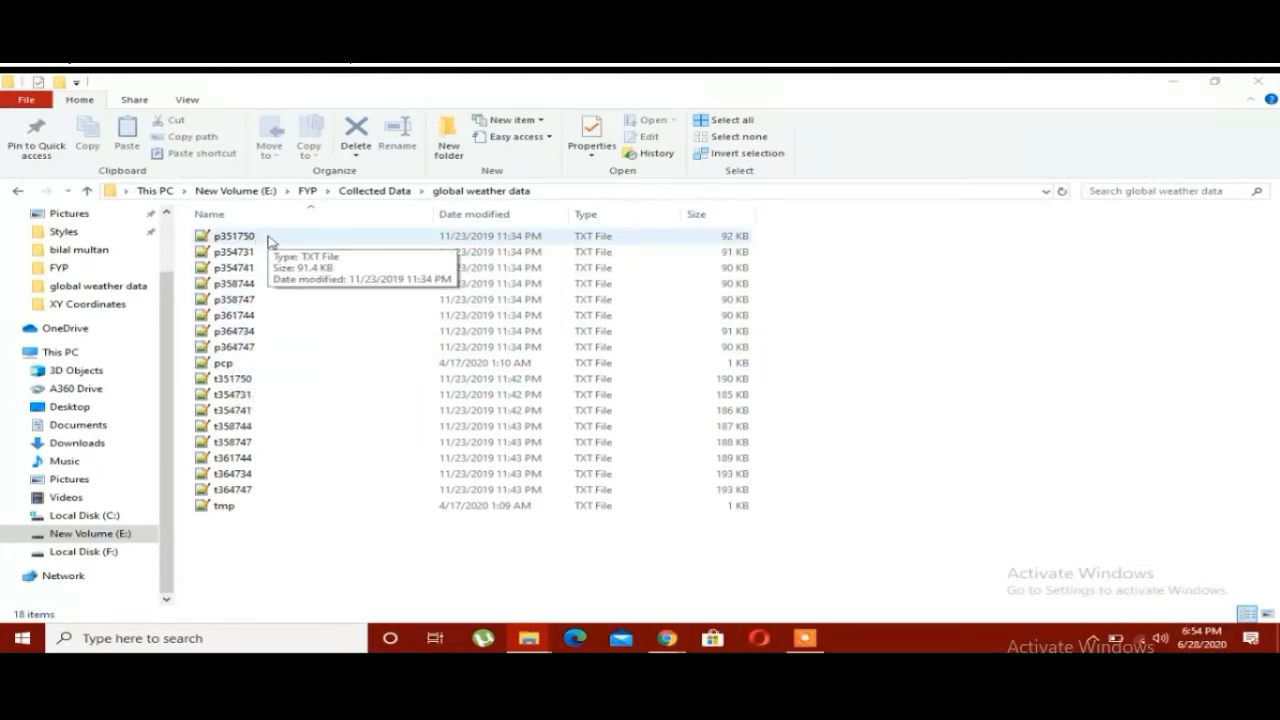
pyautogui.click(255, 238)
# - Switch to Chrome, search the web for "notpad ++" and open the Notepad++ downloads page in a new tab
pyautogui.click(666, 640)
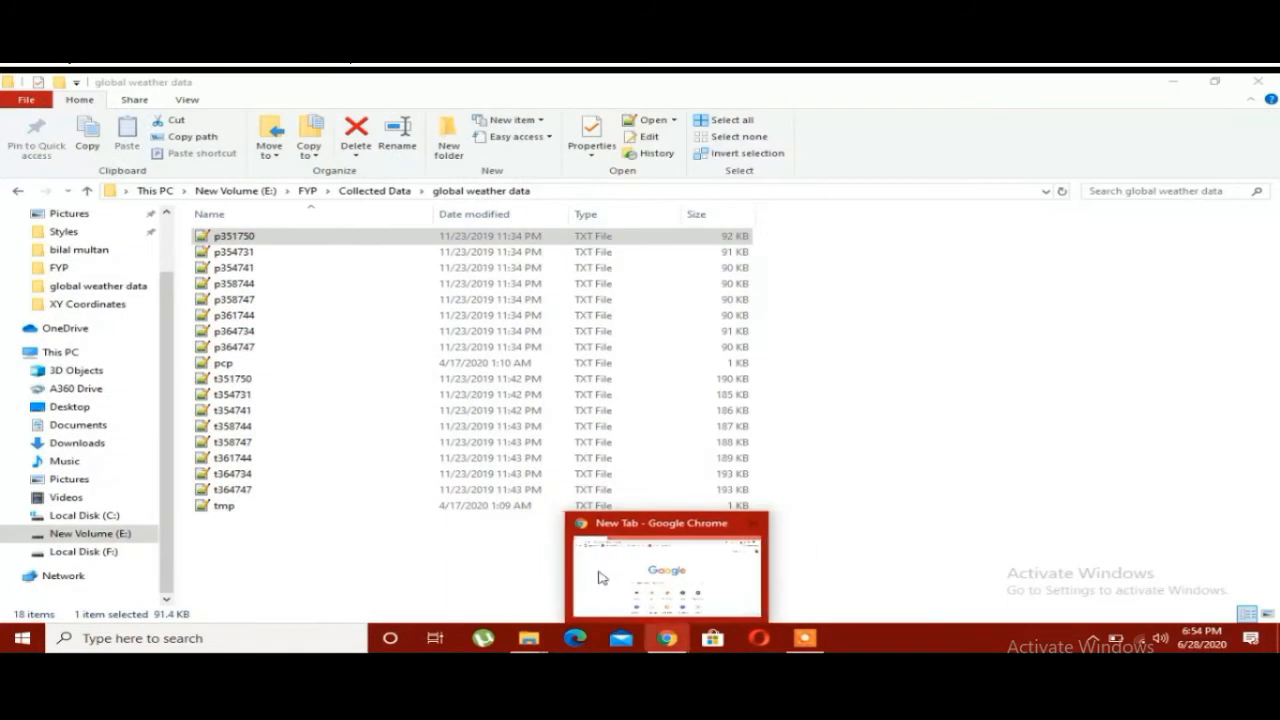
pyautogui.click(603, 580)
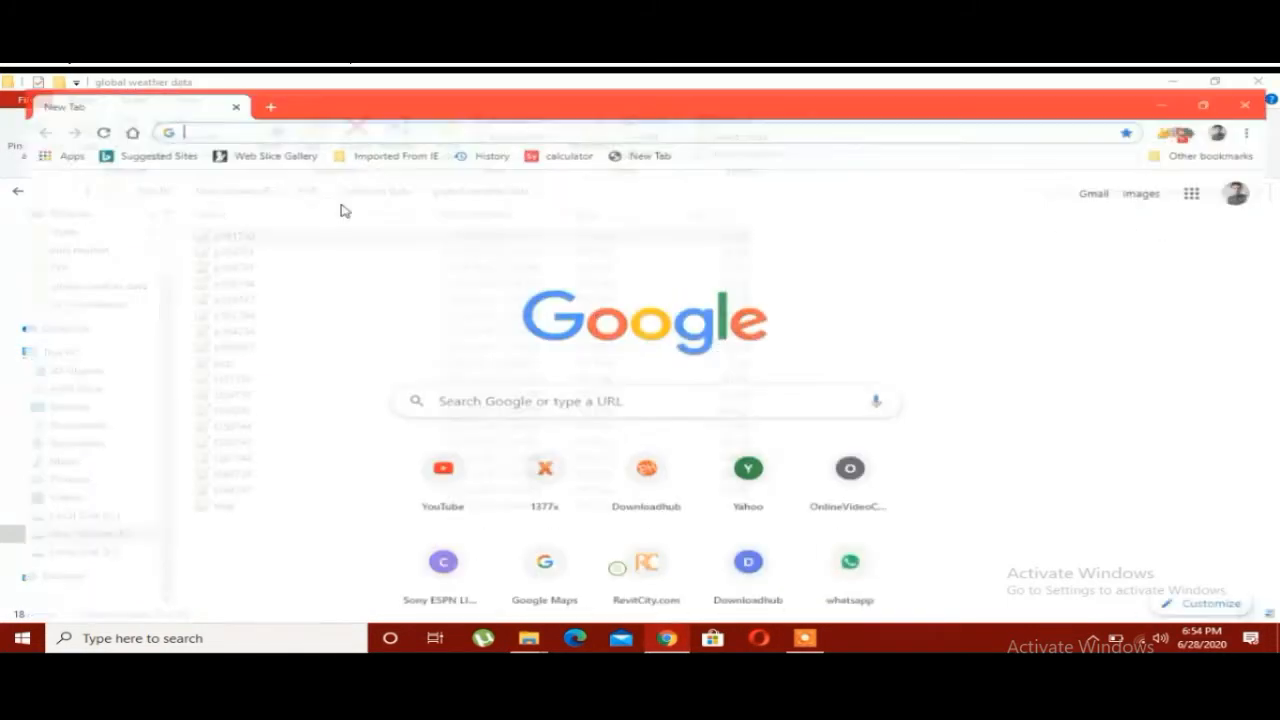
pyautogui.click(273, 114)
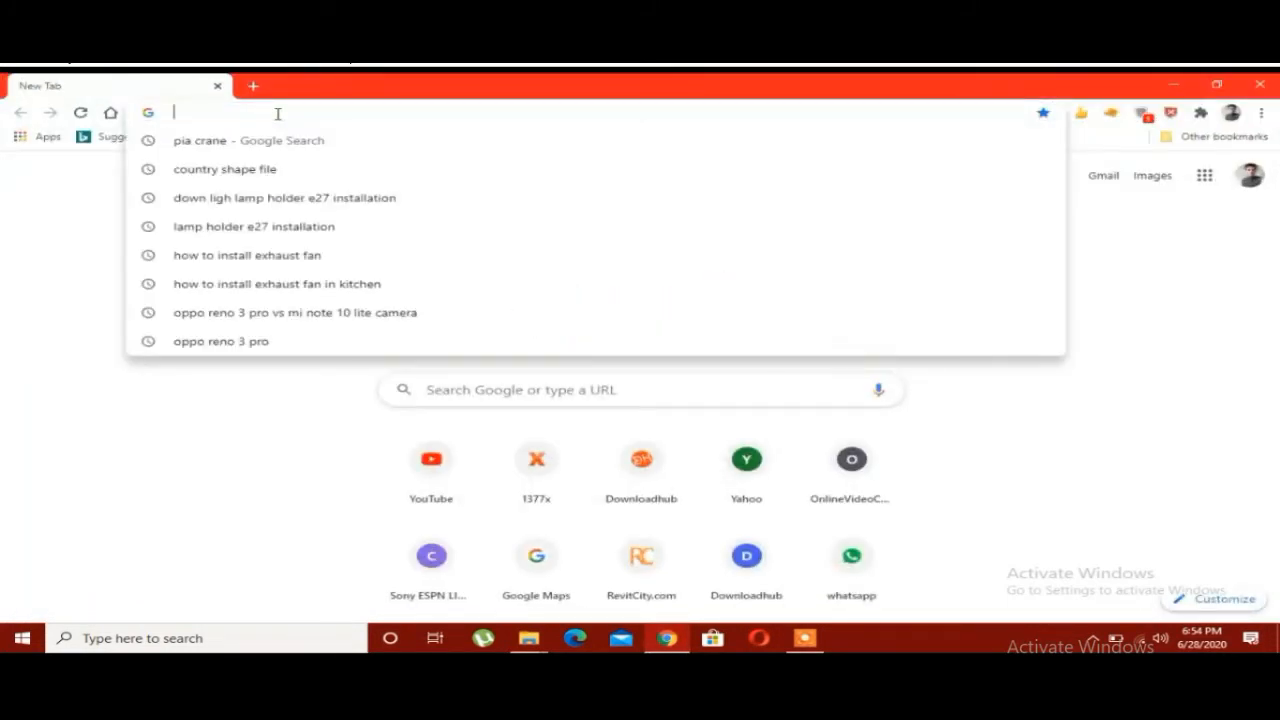
pyautogui.write('notpad ')
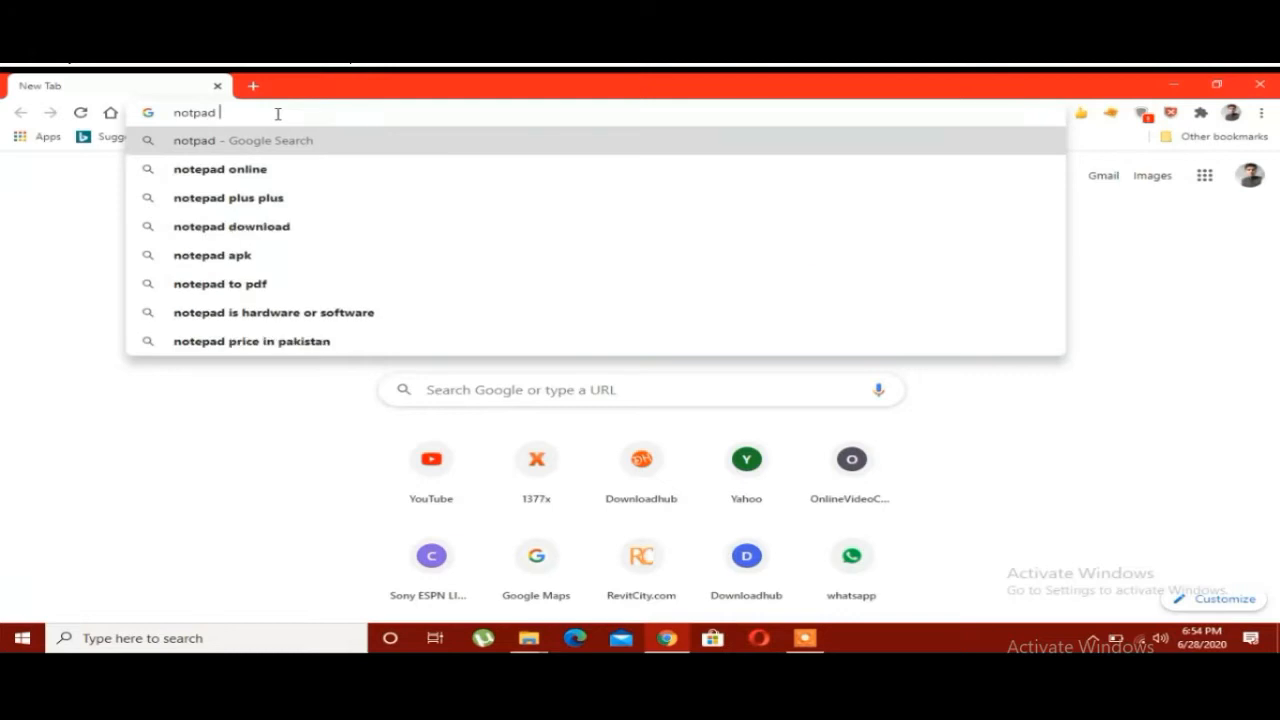
pyautogui.write('++')
pyautogui.press('Return')
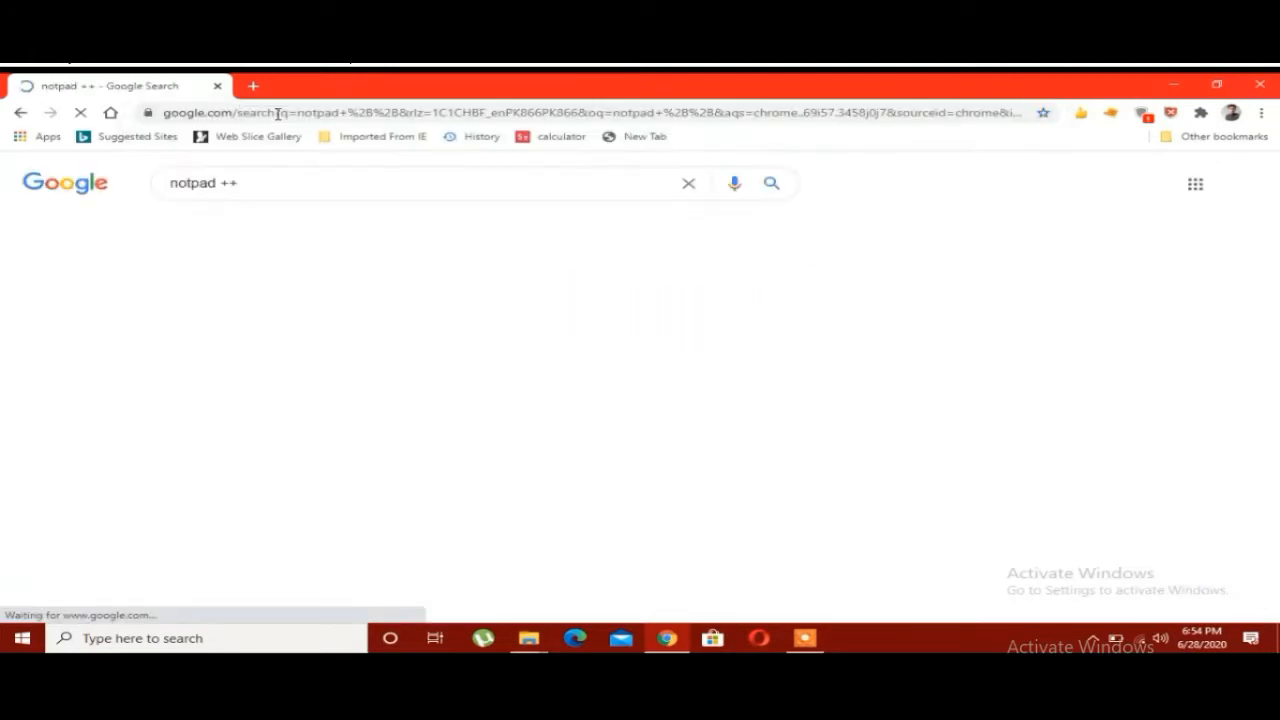
pyautogui.middleClick(236, 366)
pyautogui.click(347, 86)
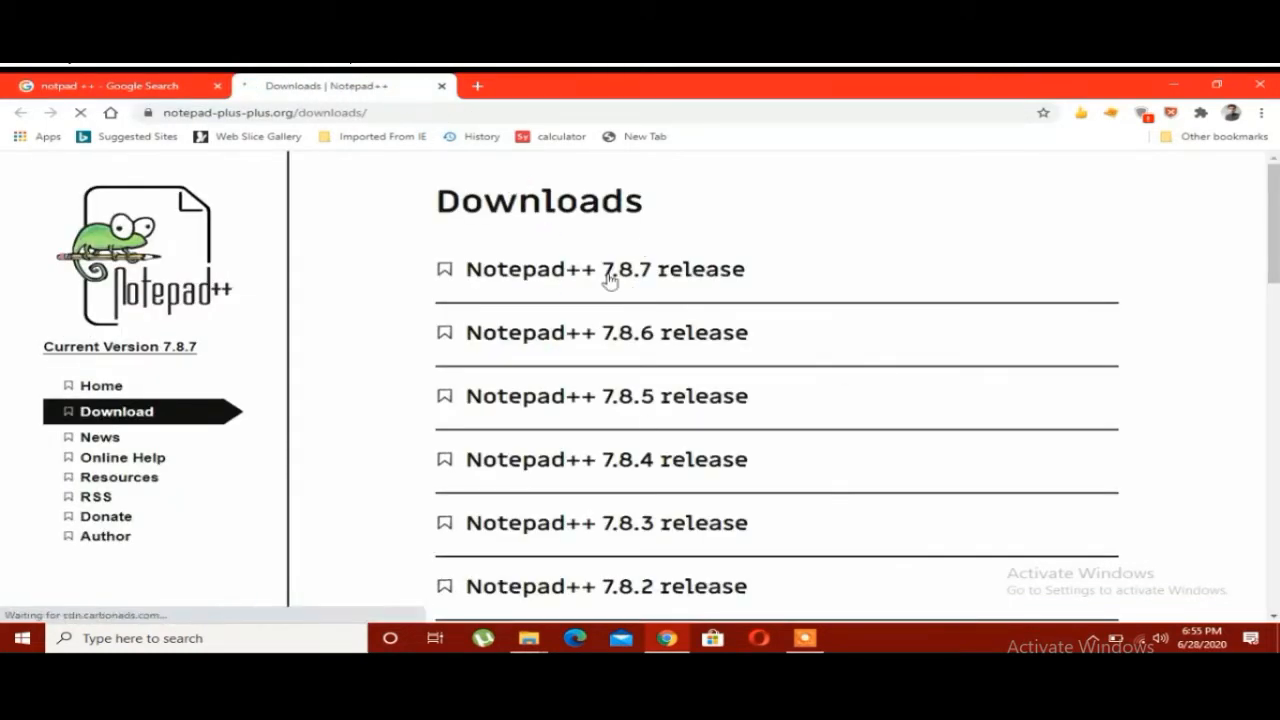
# - Look through the listed Notepad++ versions and open the Notepad++ 7.8.7 release page
pyautogui.scroll(-3, 640, 275)
pyautogui.scroll(-9, 646, 267)
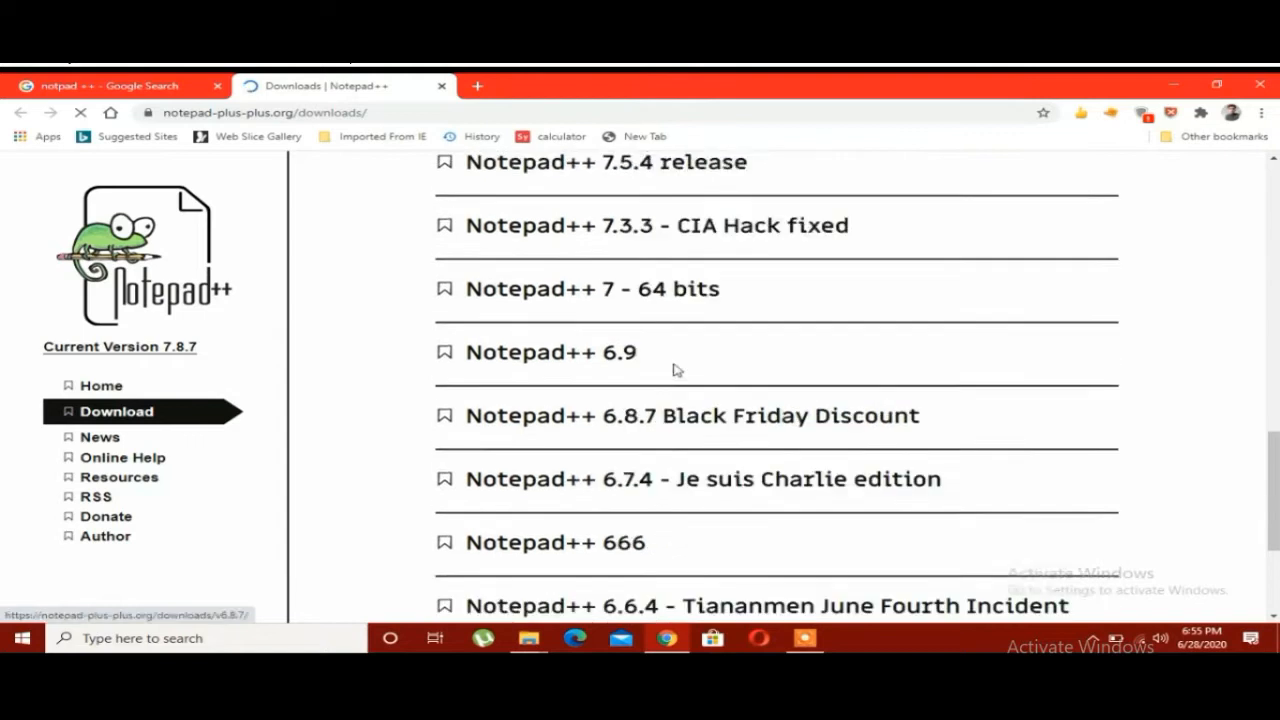
pyautogui.scroll(12, 677, 382)
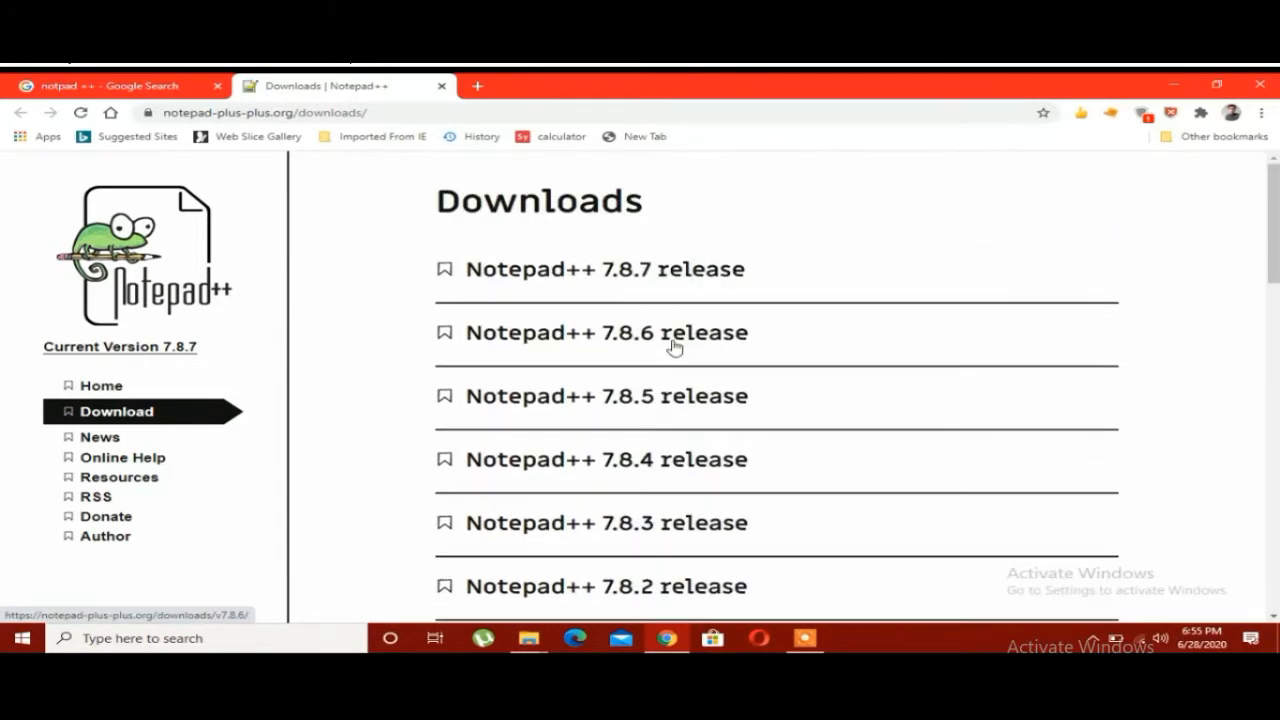
pyautogui.click(657, 270)
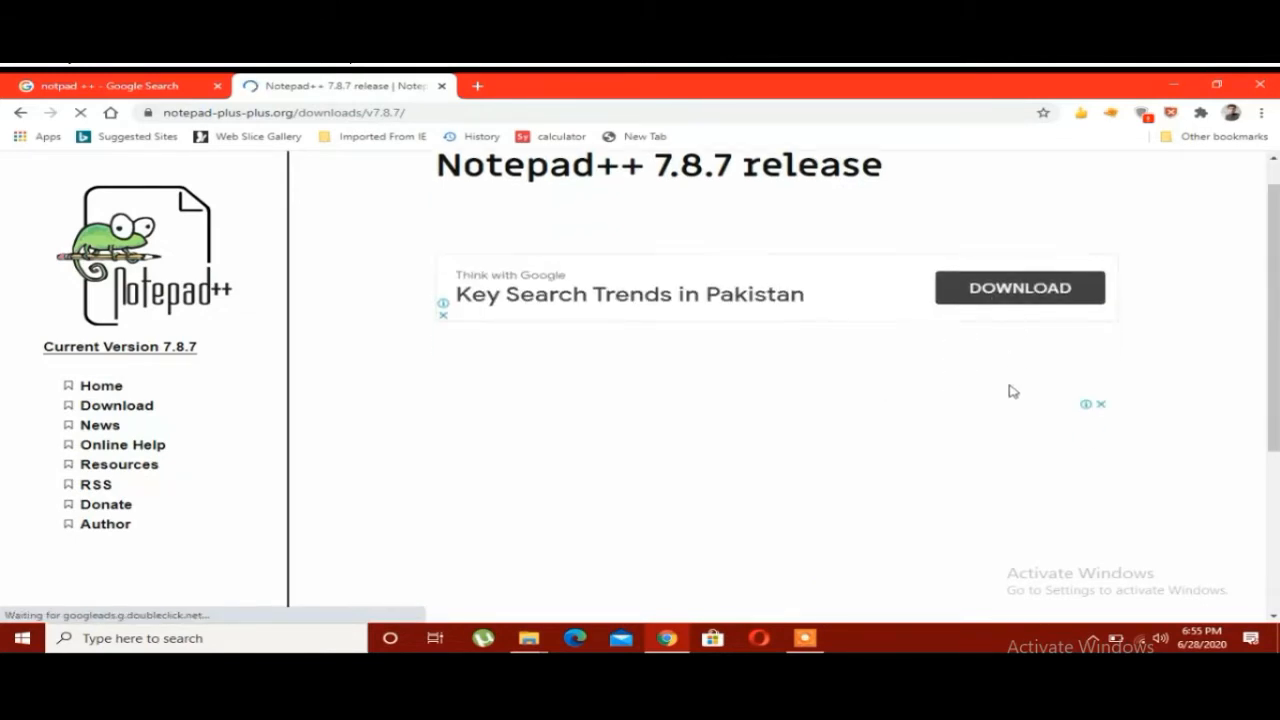
# - Start downloading the 32-bit x86 Notepad++ 7.8.7 installer, and cancel the download
pyautogui.hotkey('ctrl', '-')
pyautogui.hotkey('ctrl', '-')
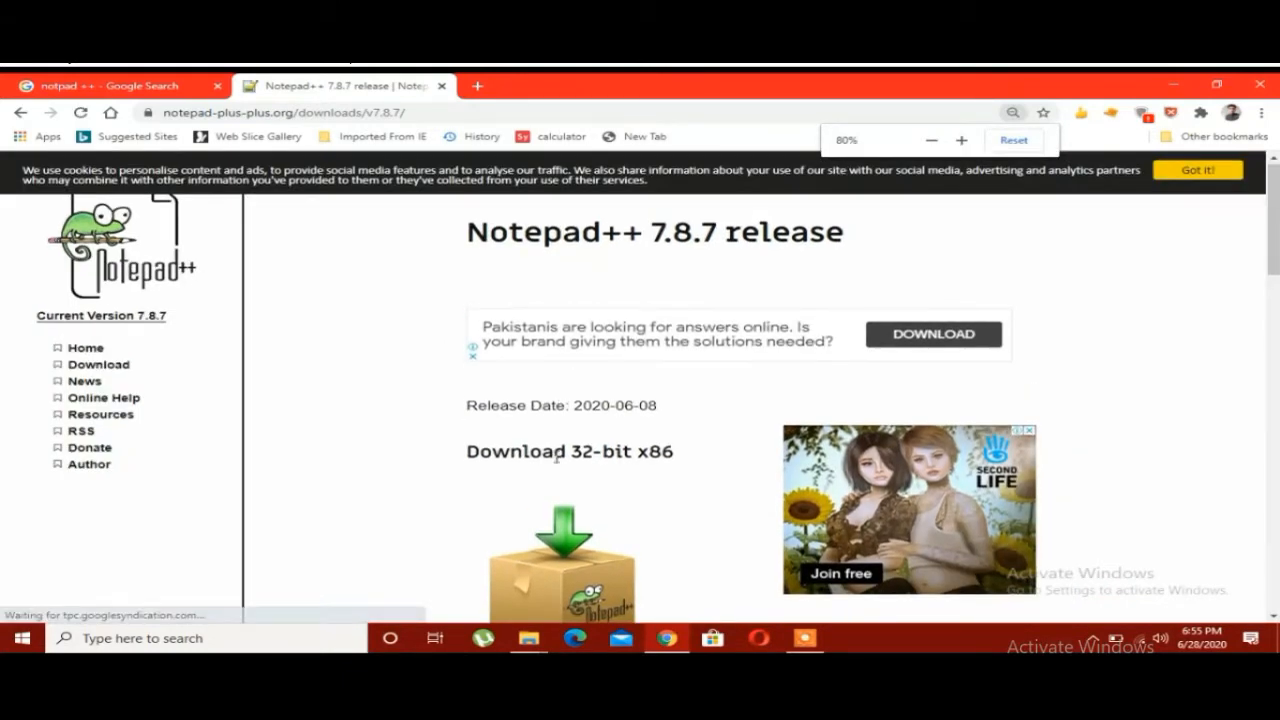
pyautogui.scroll(-3, 575, 450)
pyautogui.scroll(-3, 560, 300)
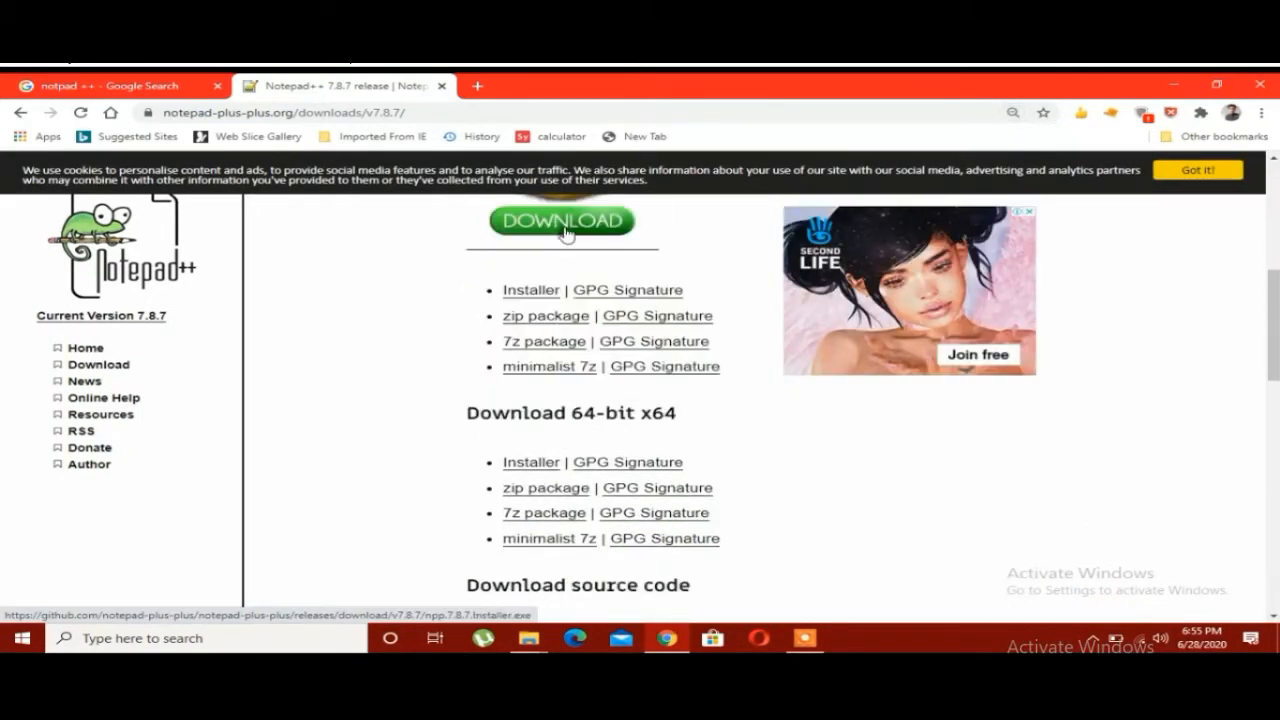
pyautogui.click(563, 228)
pyautogui.scroll(-3, 557, 354)
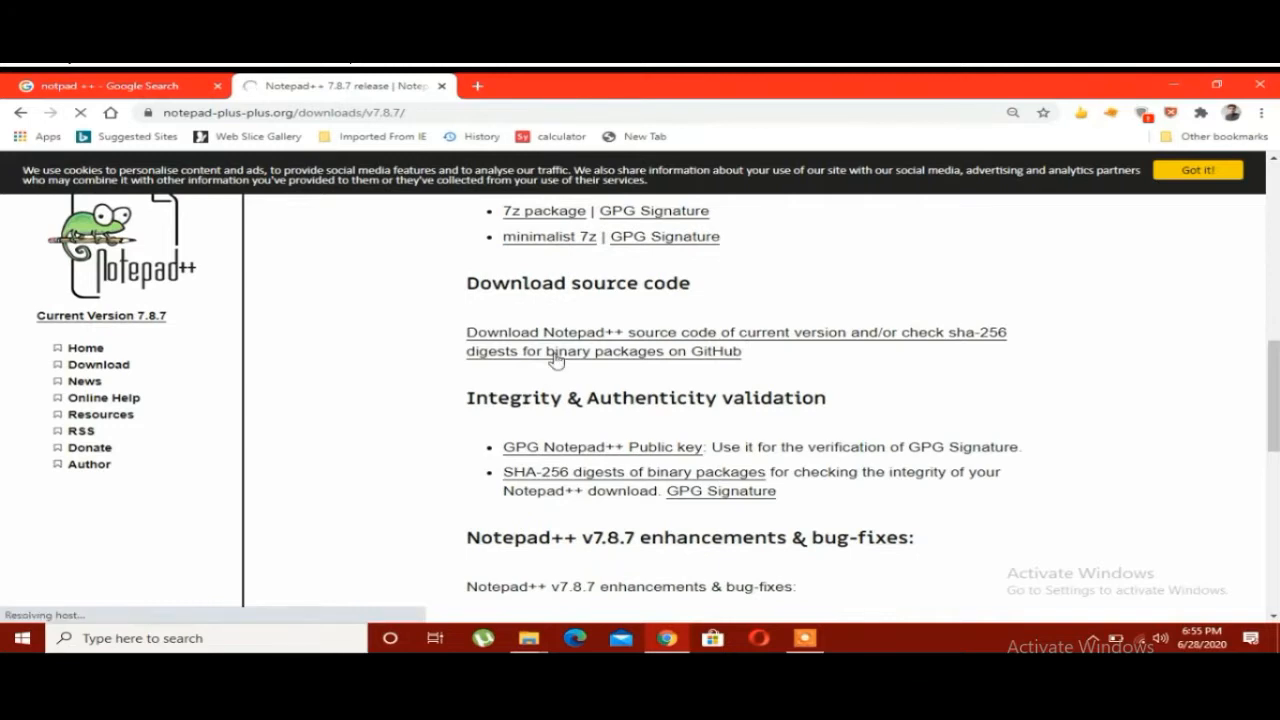
pyautogui.scroll(3, 434, 371)
pyautogui.scroll(3, 434, 371)
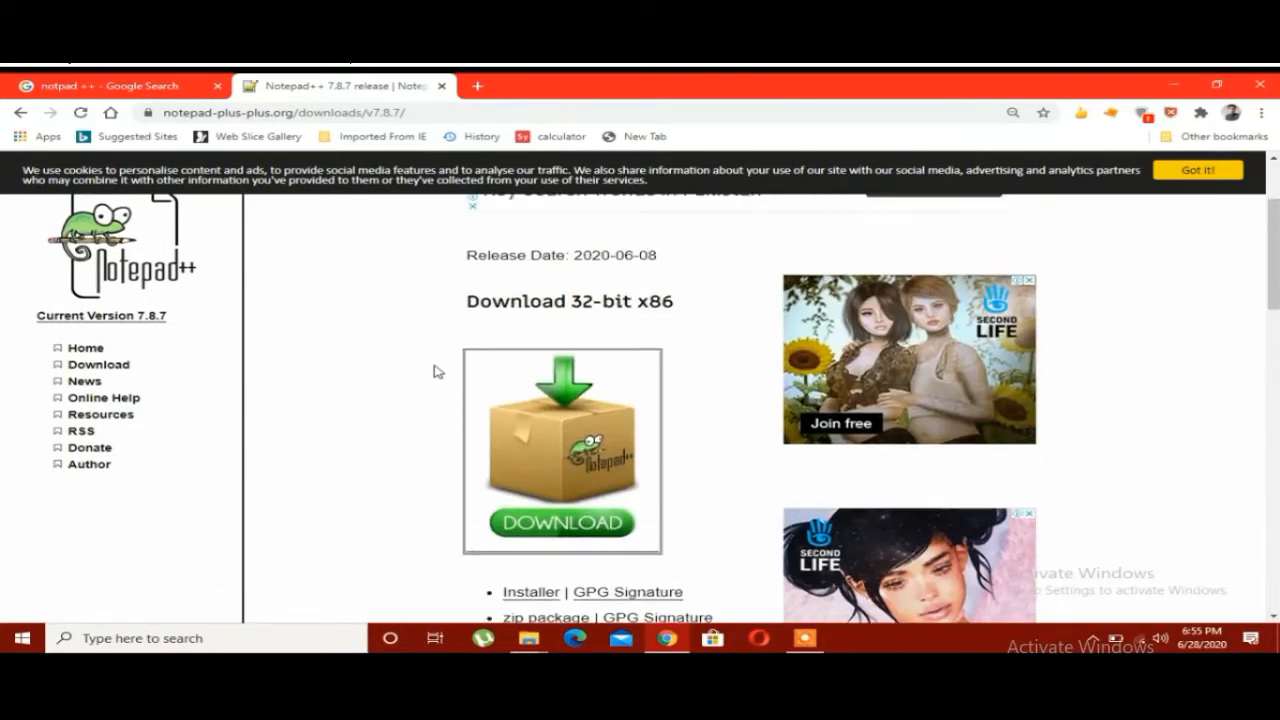
pyautogui.scroll(-2, 434, 371)
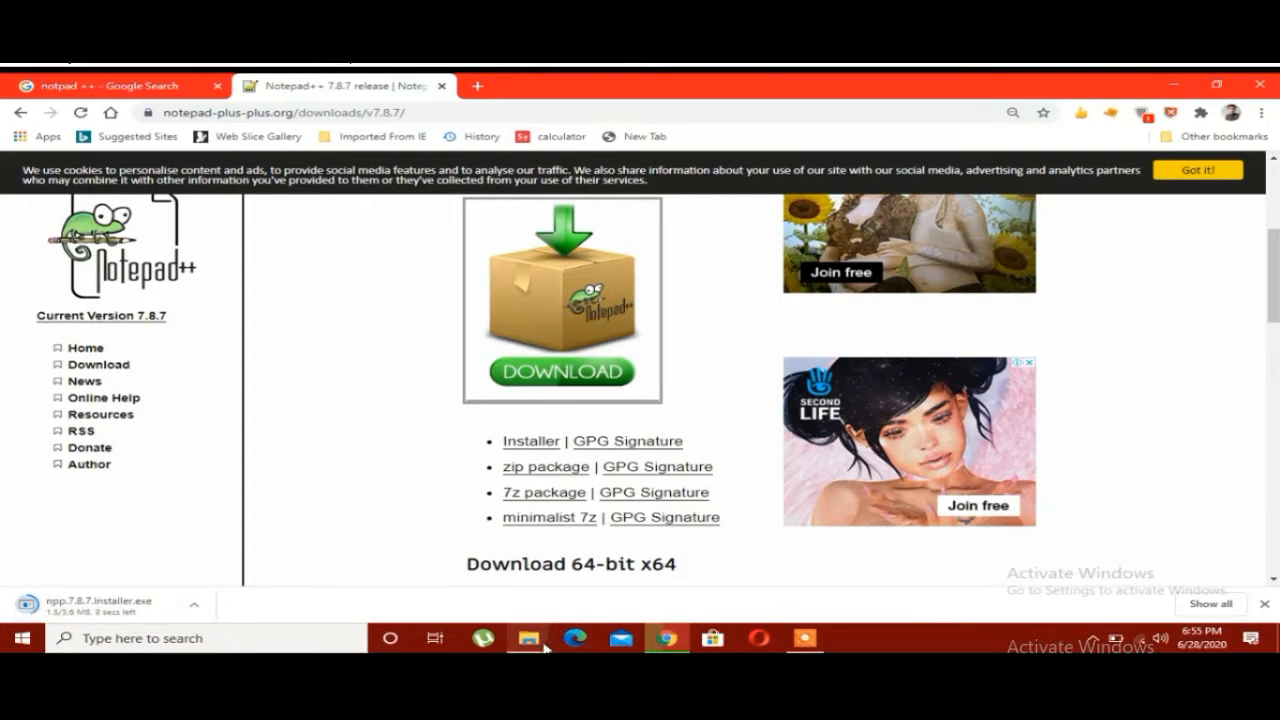
pyautogui.click(196, 605)
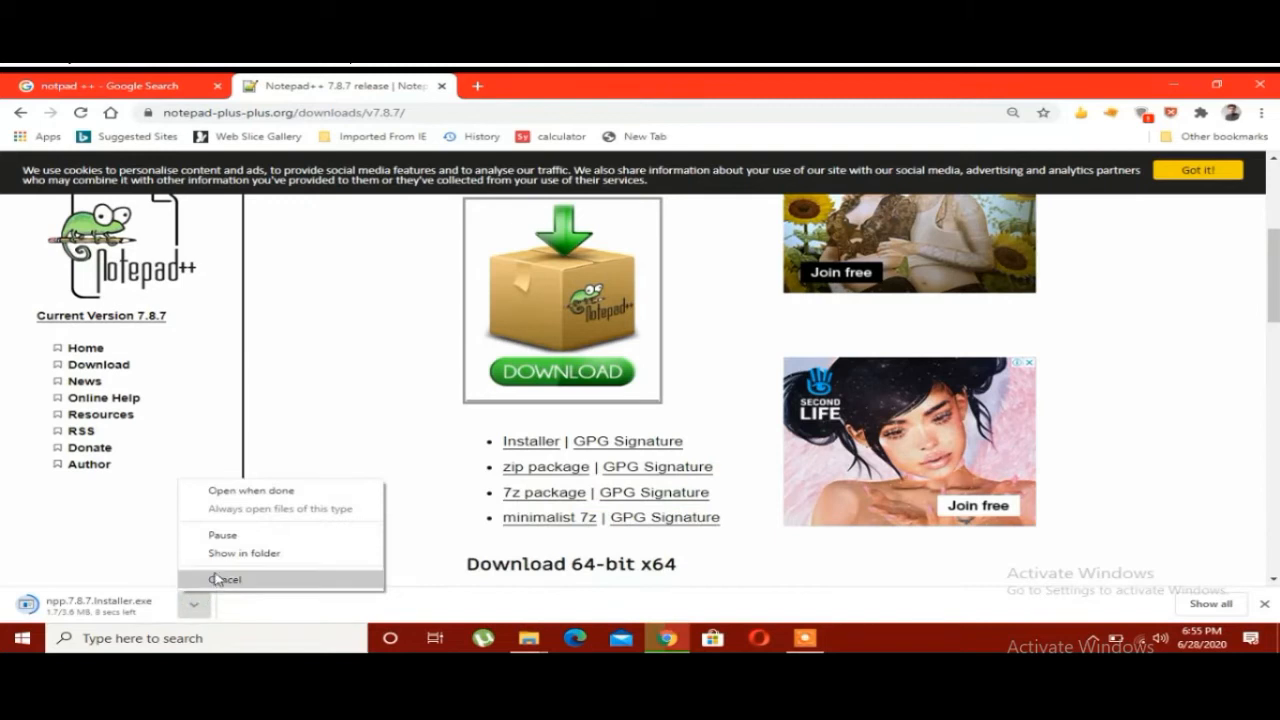
pyautogui.click(212, 579)
# - Switch back to the global weather data folder in File Explorer and open the pcp text file in Notepad++
pyautogui.moveTo(535, 636)
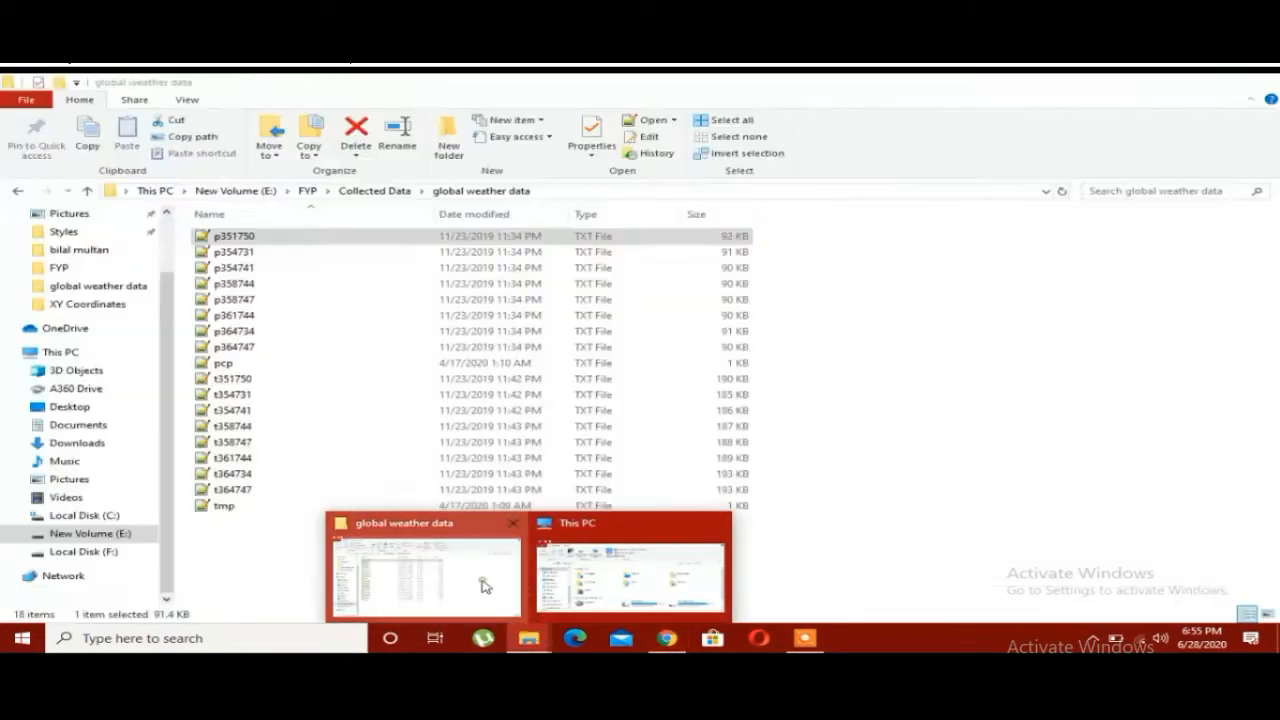
pyautogui.click(480, 585)
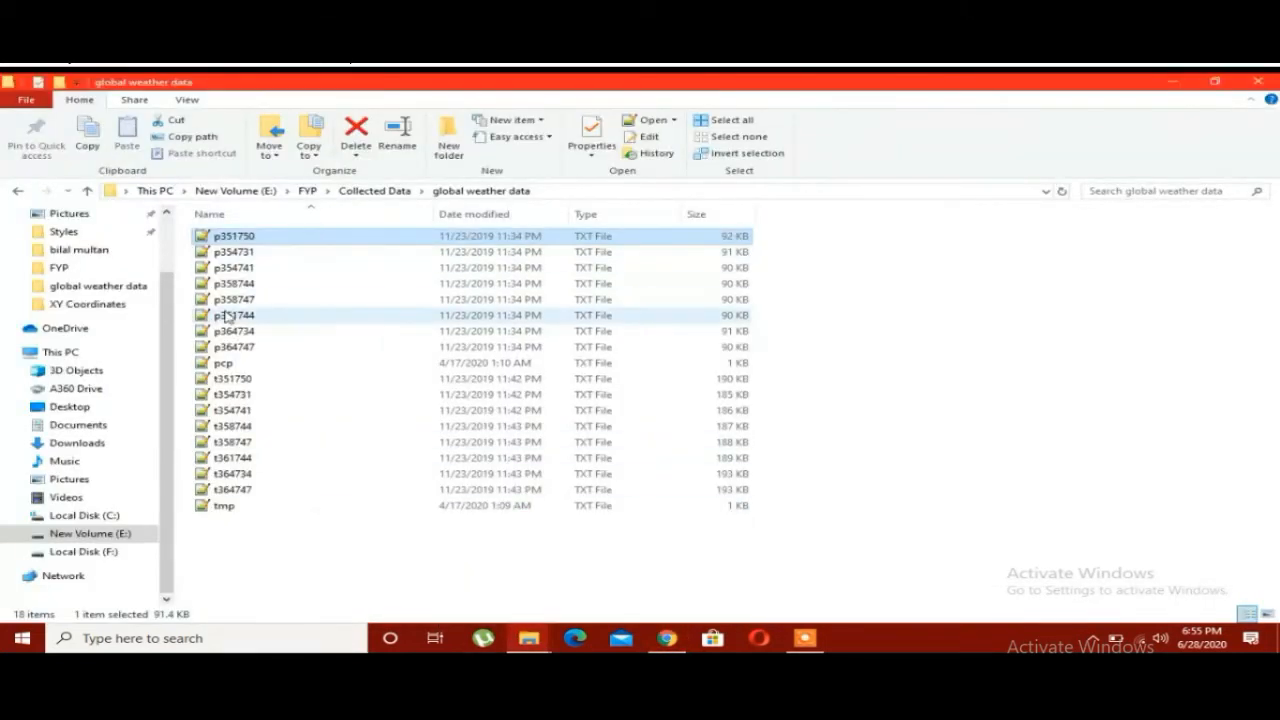
pyautogui.click(236, 364)
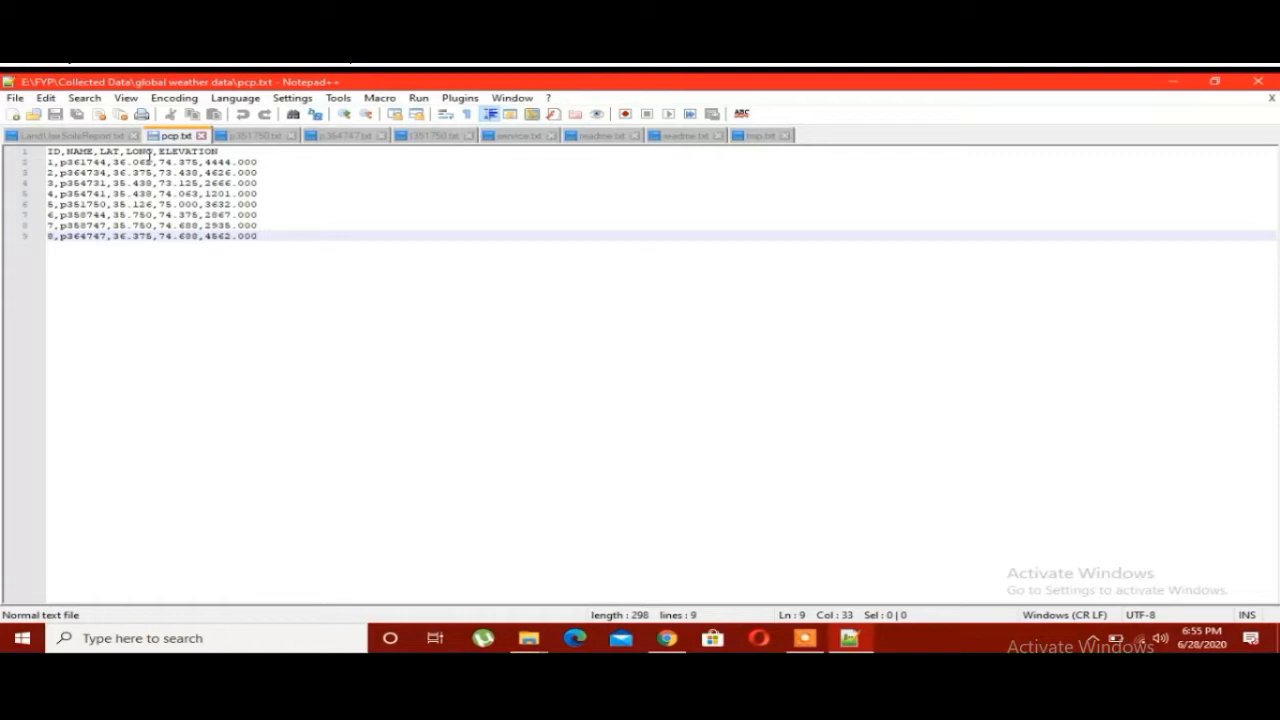
# - Examine the station rows in pcp.txt, highlighting the ID rows and the station names p361744 and p351750
pyautogui.moveTo(49, 162); pyautogui.dragTo(51, 236)
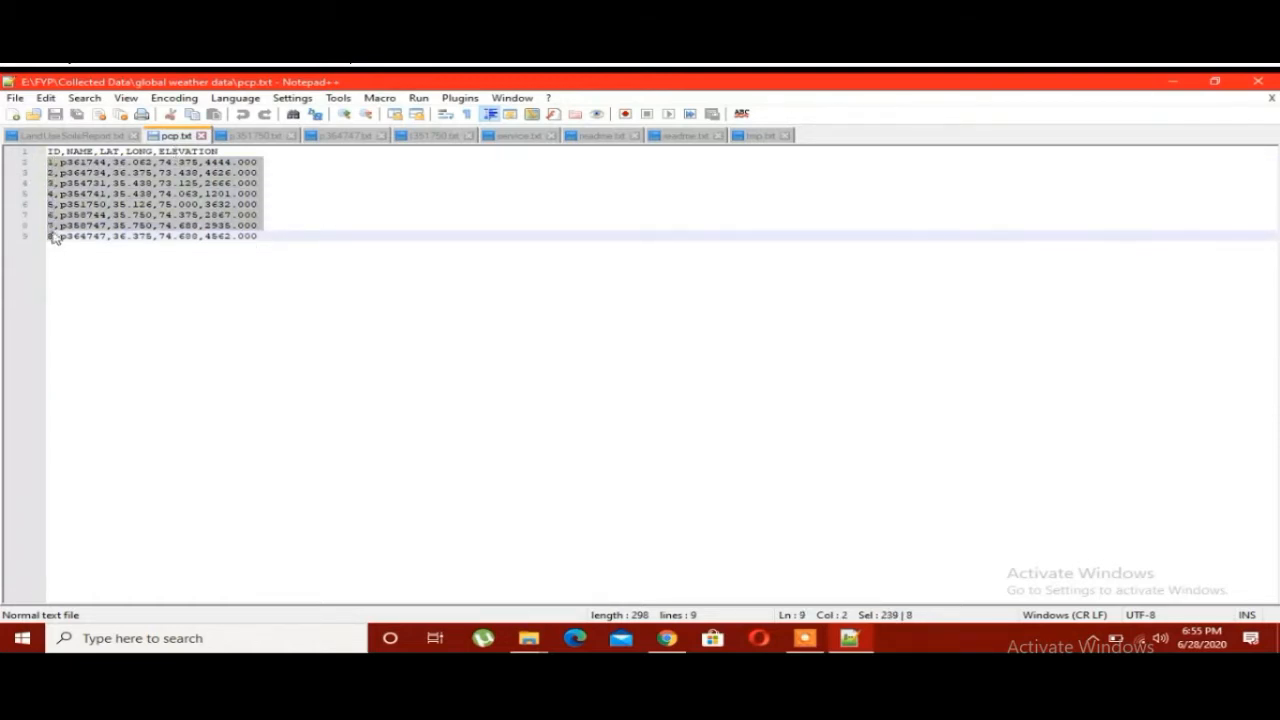
pyautogui.click(62, 151)
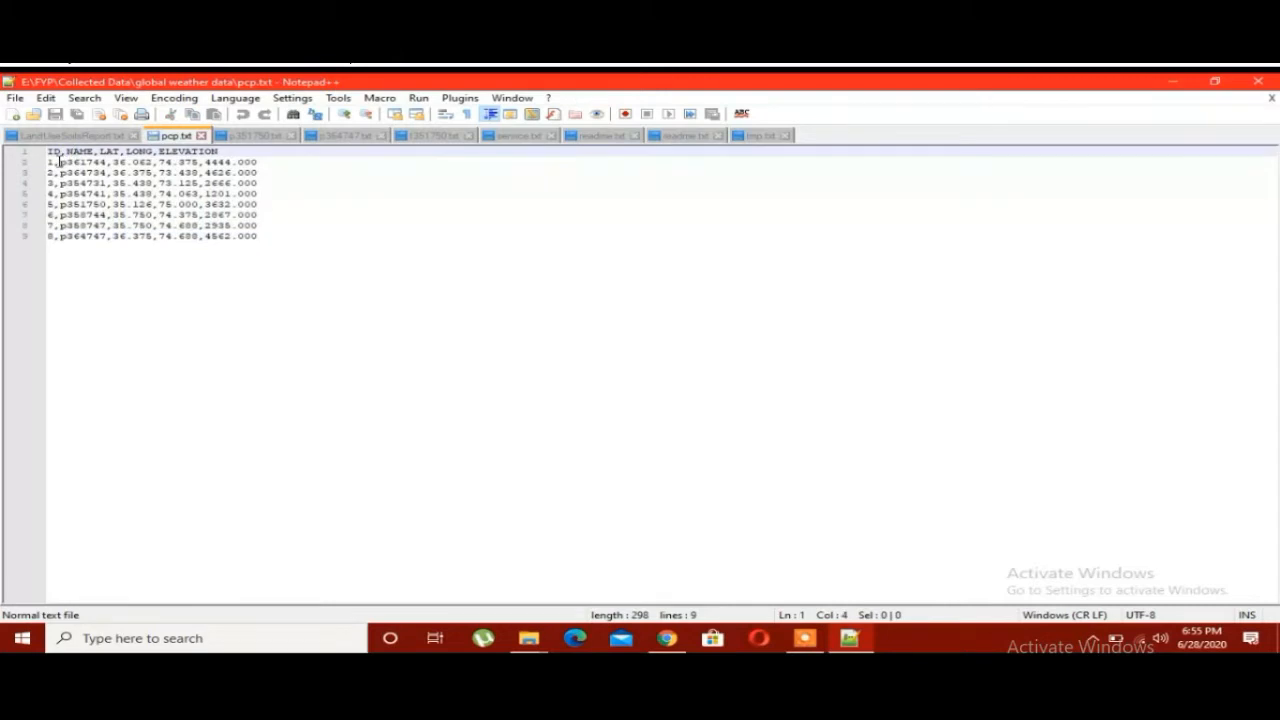
pyautogui.moveTo(62, 162); pyautogui.dragTo(102, 160)
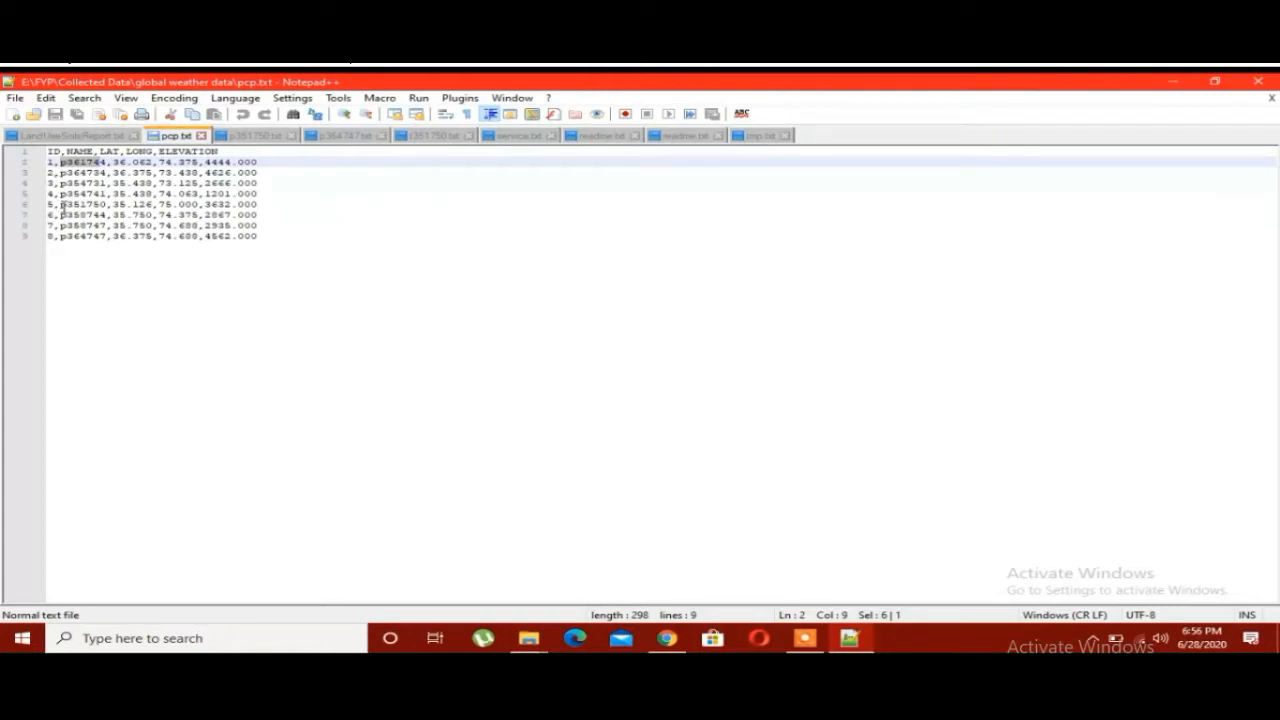
pyautogui.moveTo(61, 204); pyautogui.dragTo(107, 205)
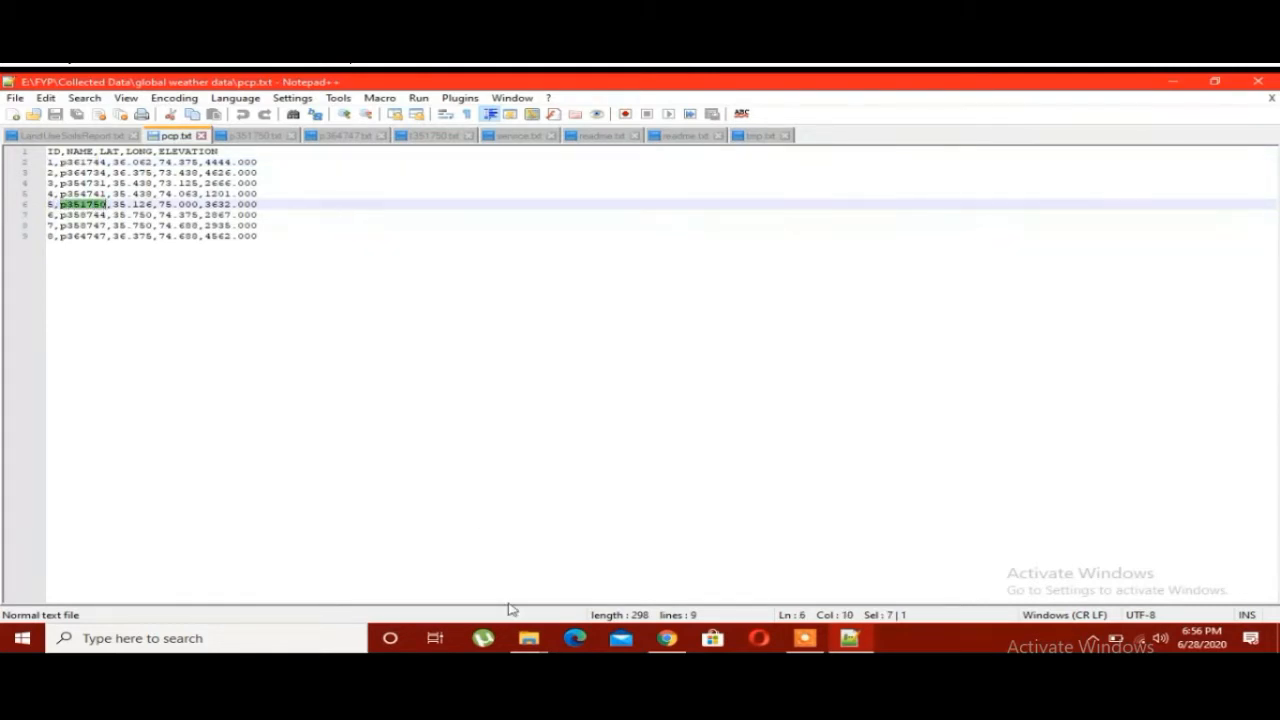
# - Locate the p351750 station file in the global weather data folder and return to pcp.txt in Notepad++
pyautogui.moveTo(540, 641)
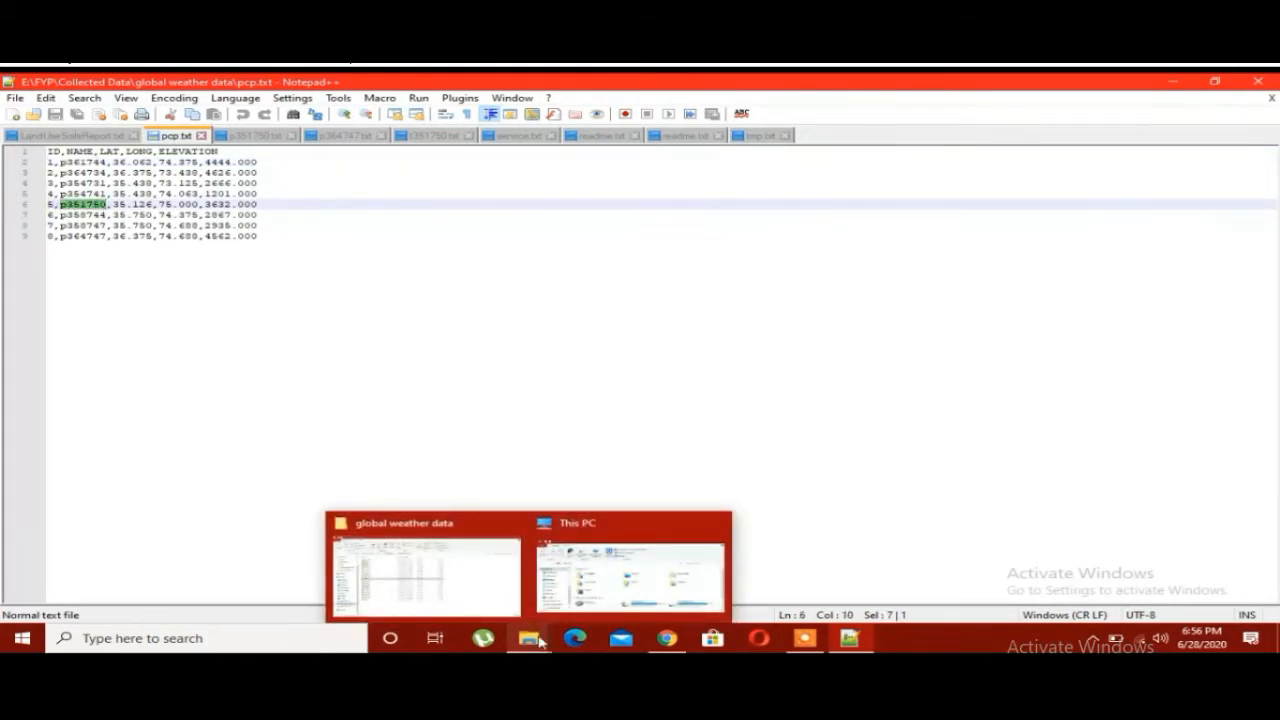
pyautogui.click(457, 583)
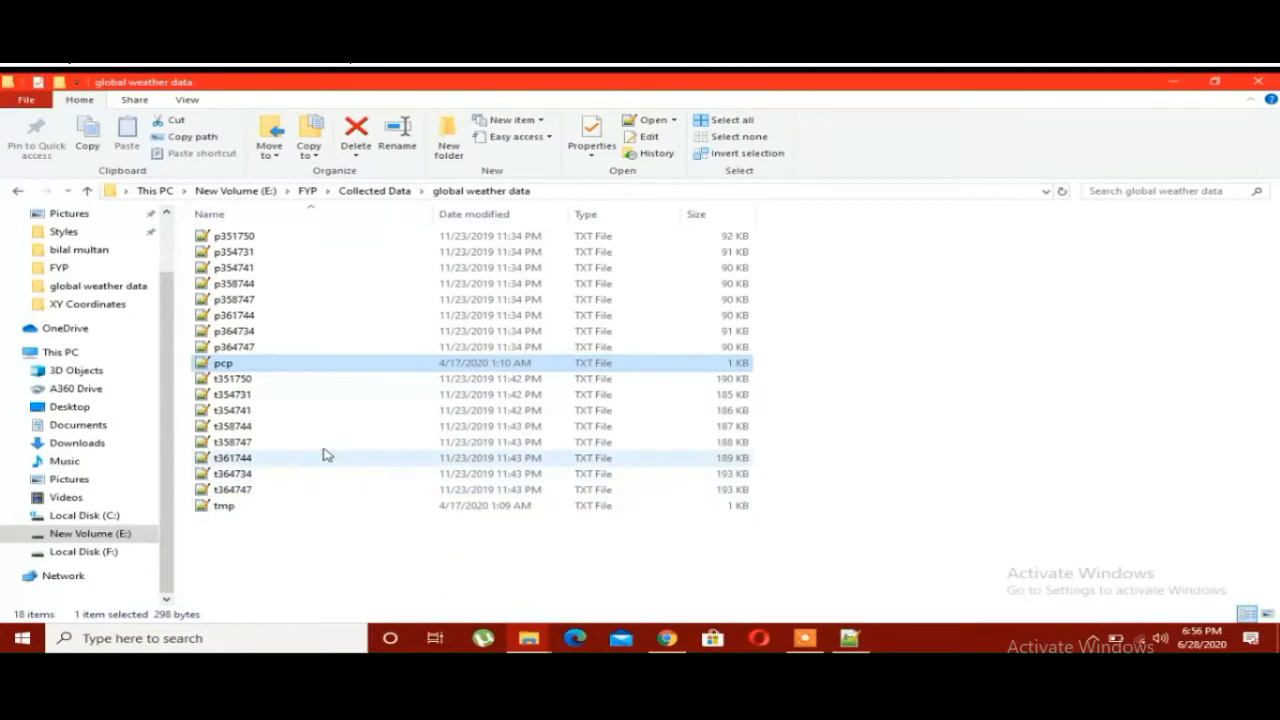
pyautogui.click(229, 238)
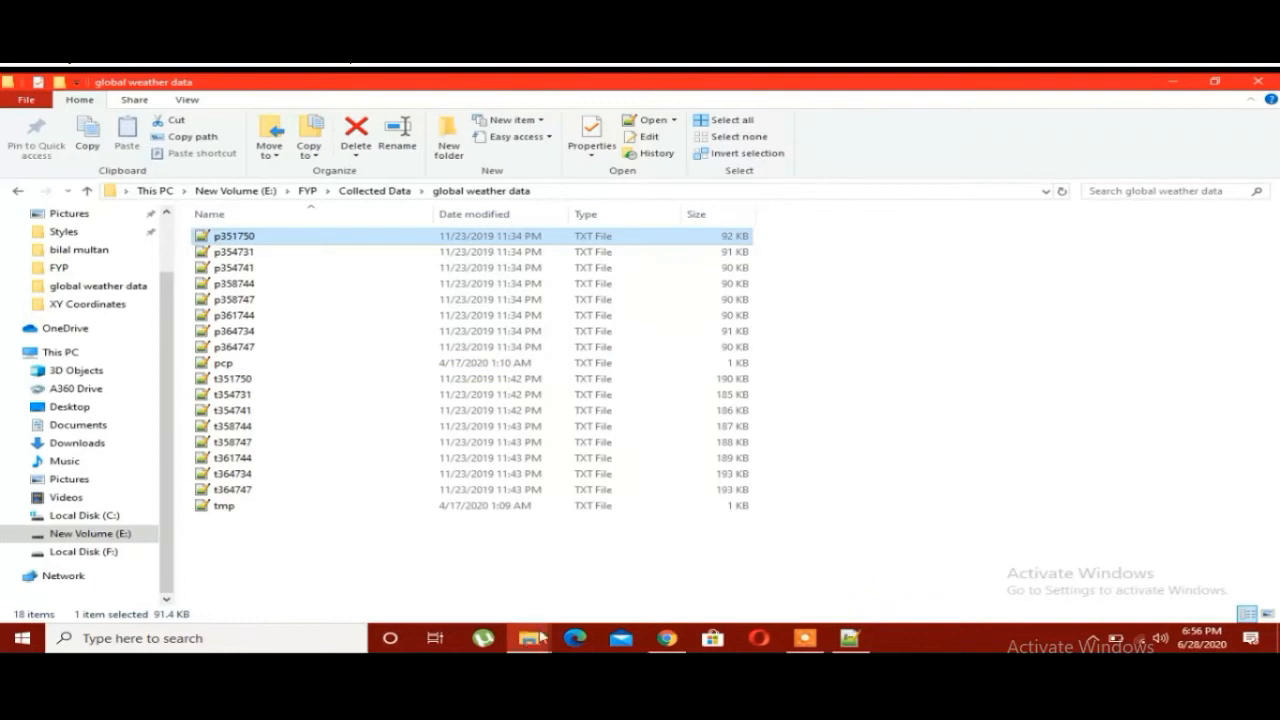
pyautogui.click(859, 642)
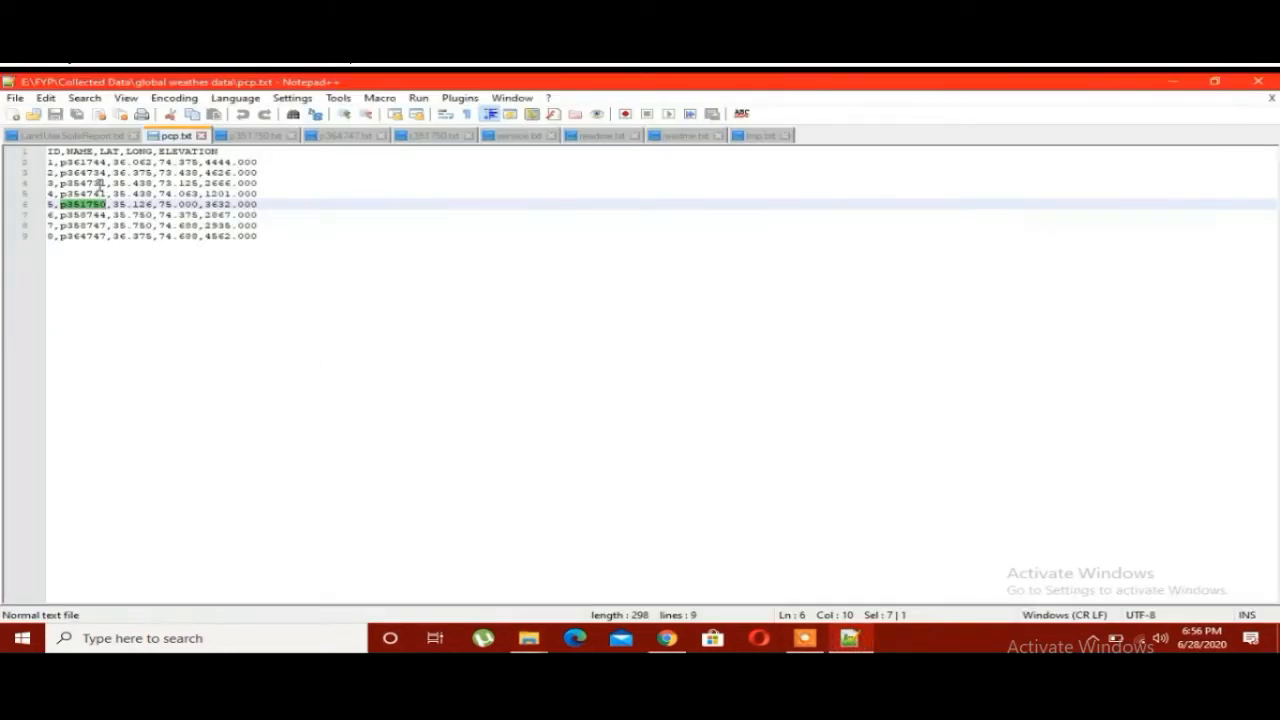
# - Review the p351750 station's coordinates and elevation, highlight the whole pcp.txt table, and switch back to the global weather data folder
pyautogui.moveTo(112, 204); pyautogui.dragTo(246, 207)
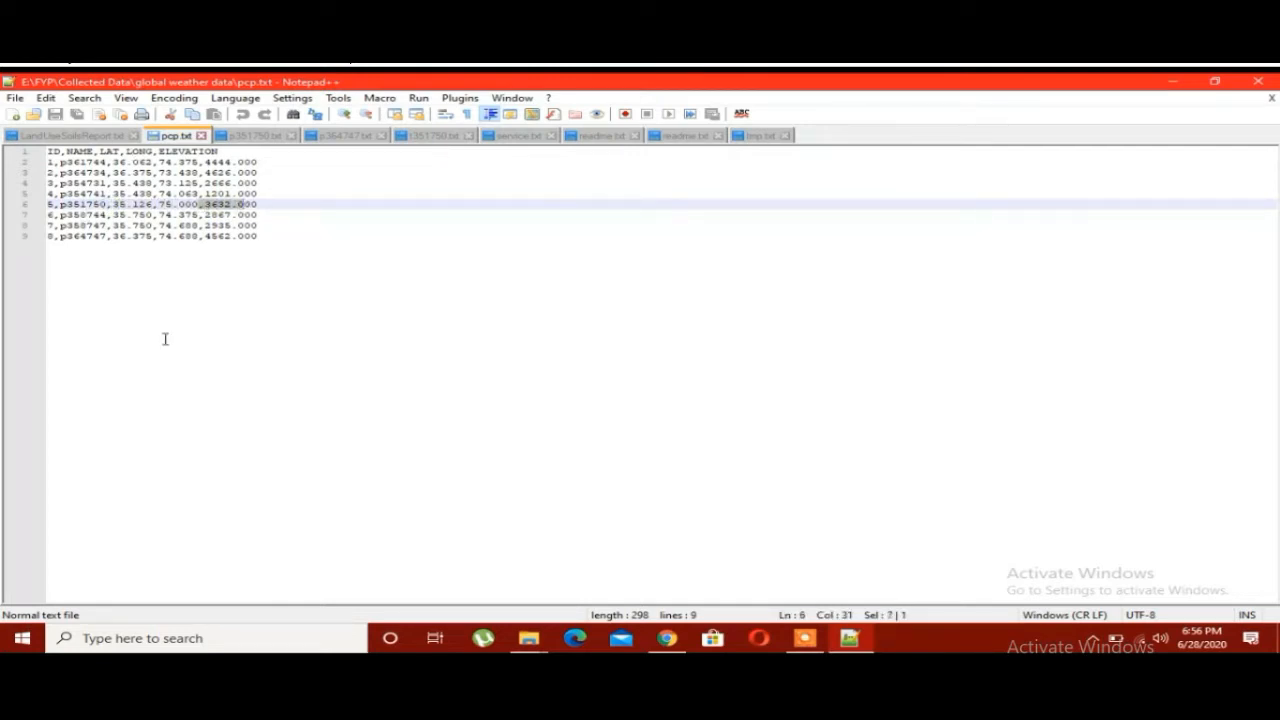
pyautogui.moveTo(325, 288); pyautogui.dragTo(27, 150)
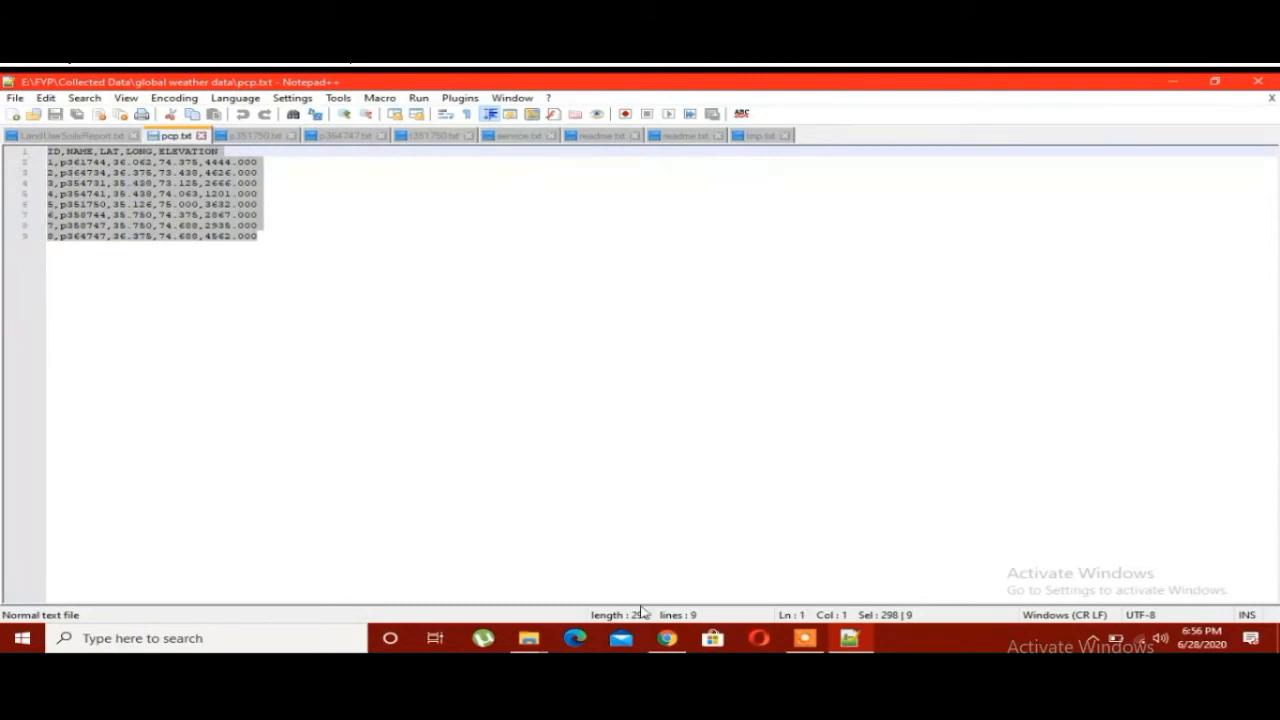
pyautogui.moveTo(529, 638)
pyautogui.click(458, 586)
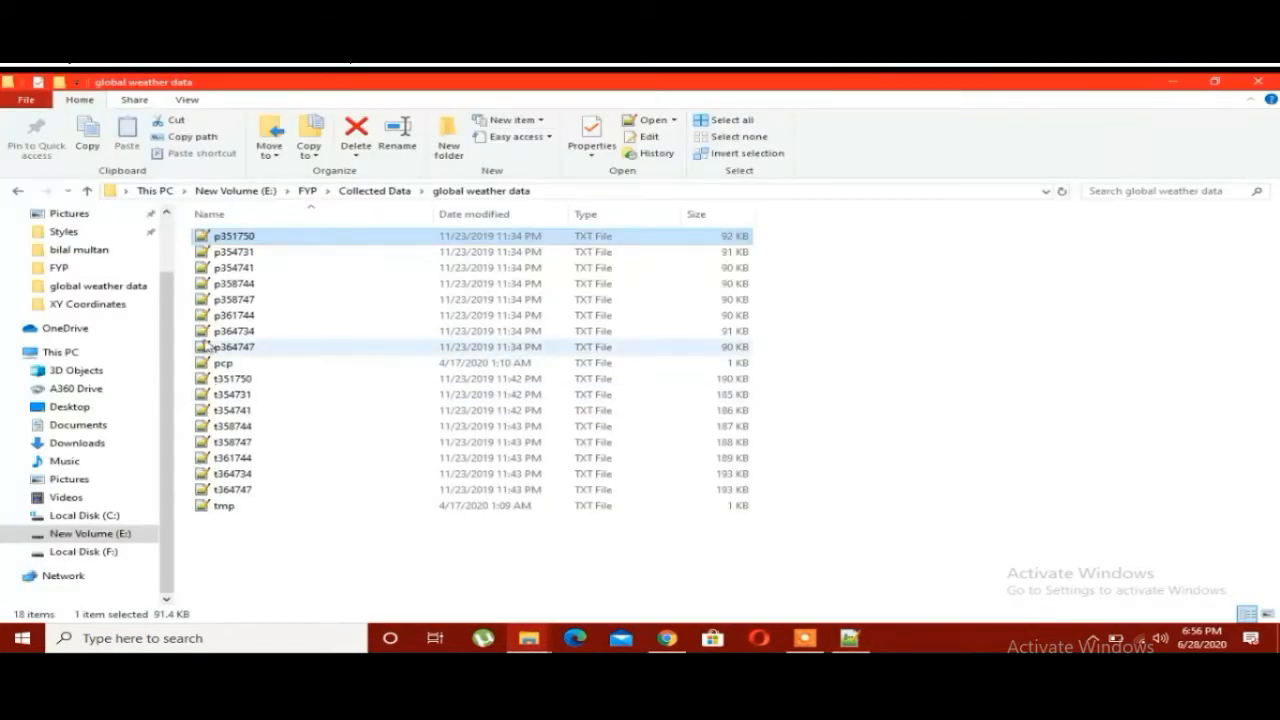
# - Open the p351750 station file in Notepad++ and highlight the start date 19790101 on its first line
pyautogui.doubleClick(252, 240)
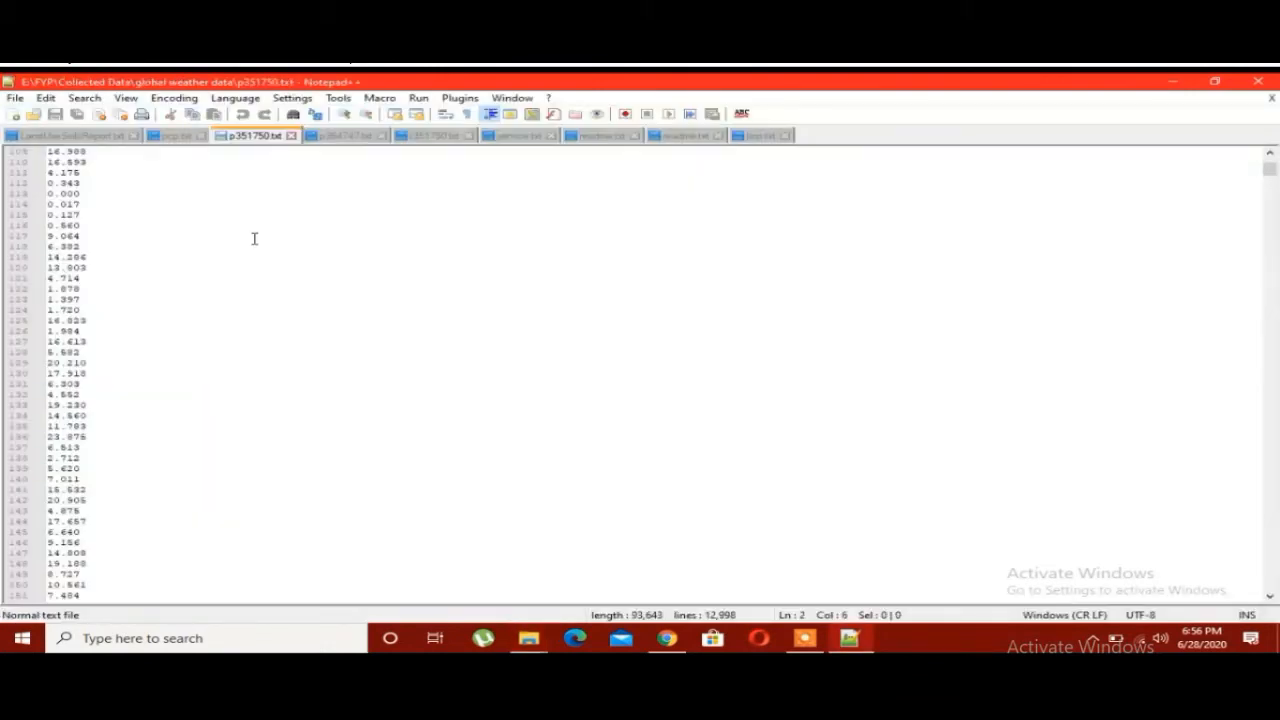
pyautogui.scroll(20, 311, 228)
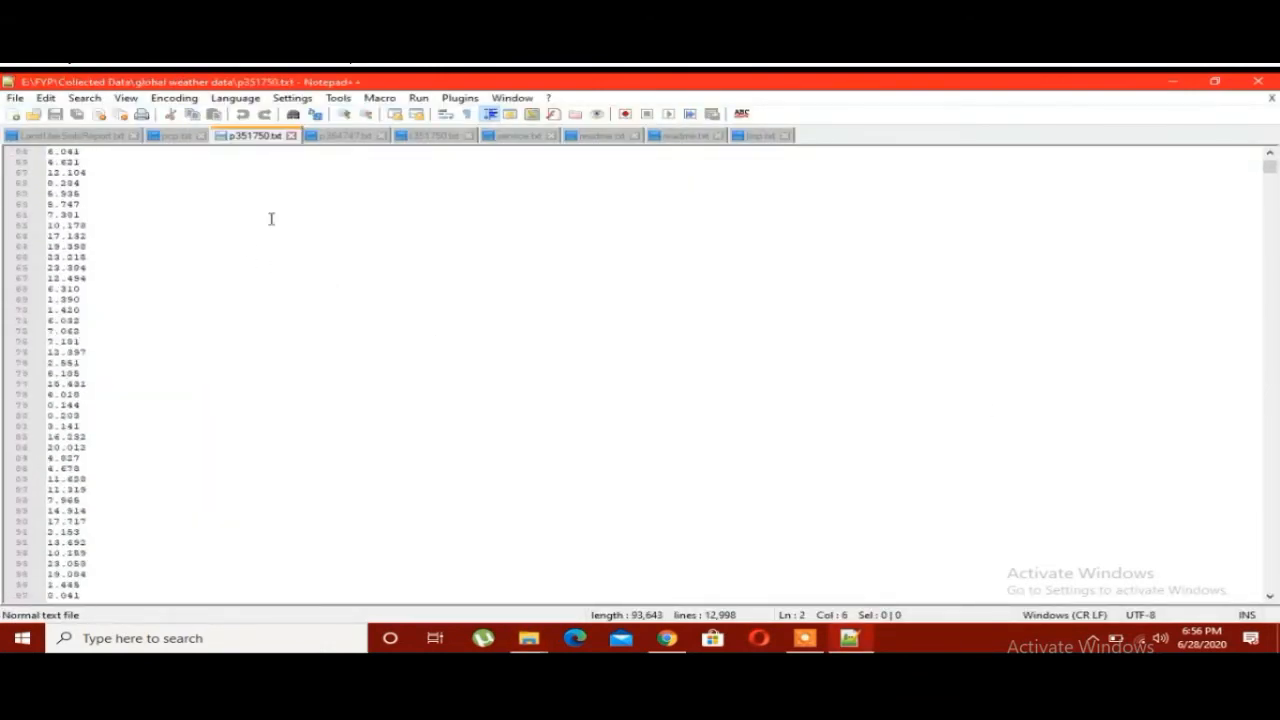
pyautogui.scroll(3, 283, 199)
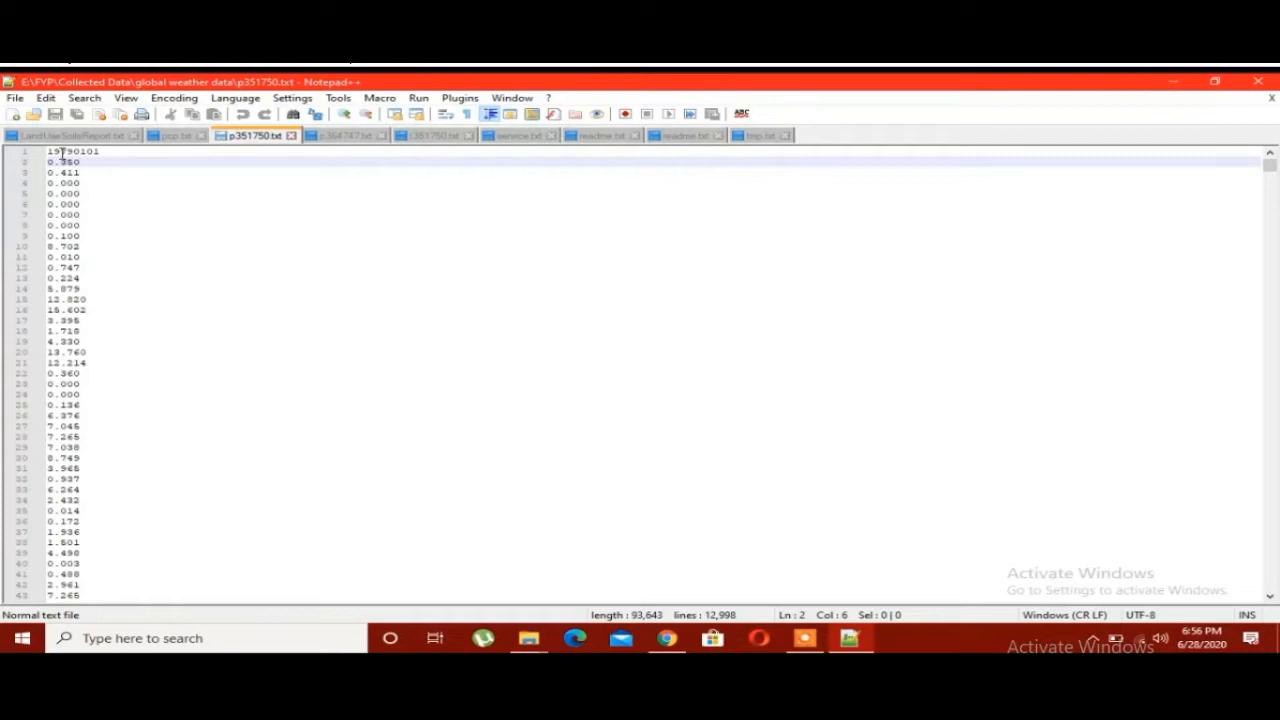
pyautogui.moveTo(48, 151); pyautogui.dragTo(103, 152)
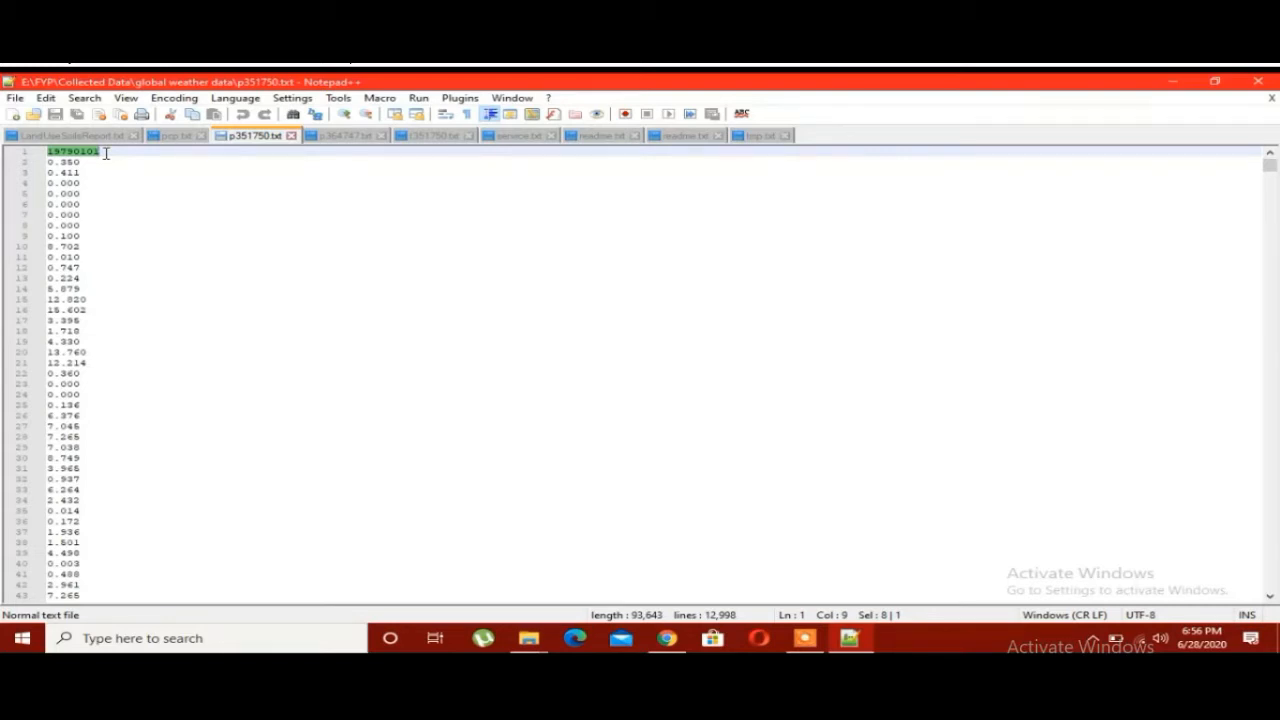
pyautogui.moveTo(104, 153); pyautogui.dragTo(36, 152)
pyautogui.click(52, 152)
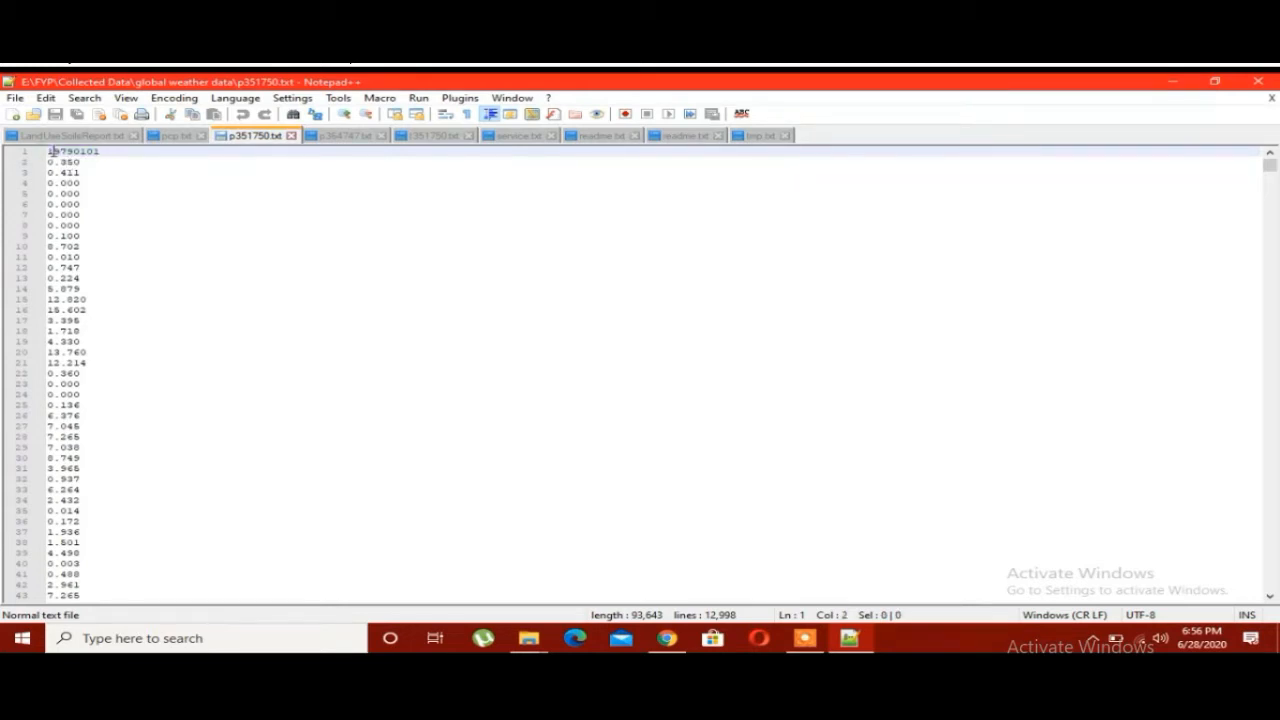
# - Remove the empty line after the last precipitation value in p351750.txt
pyautogui.moveTo(1270, 163); pyautogui.dragTo(1270, 583)
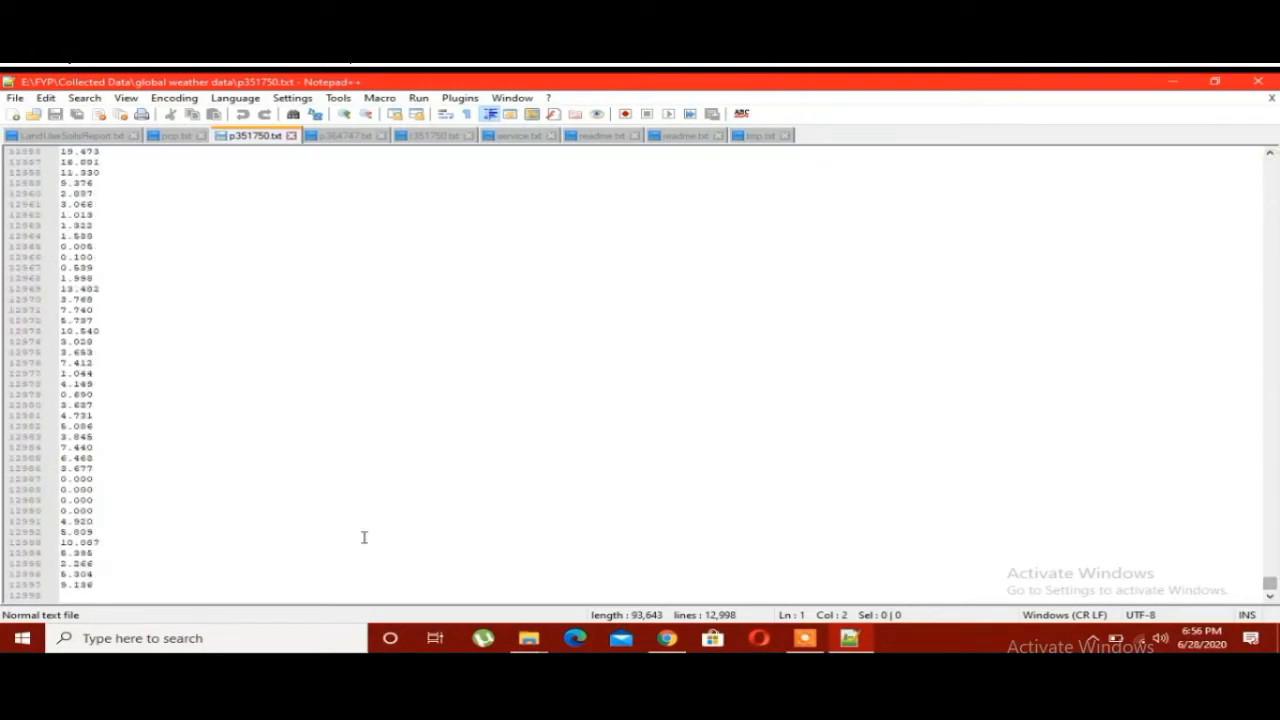
pyautogui.click(95, 597)
pyautogui.press('BackSpace')
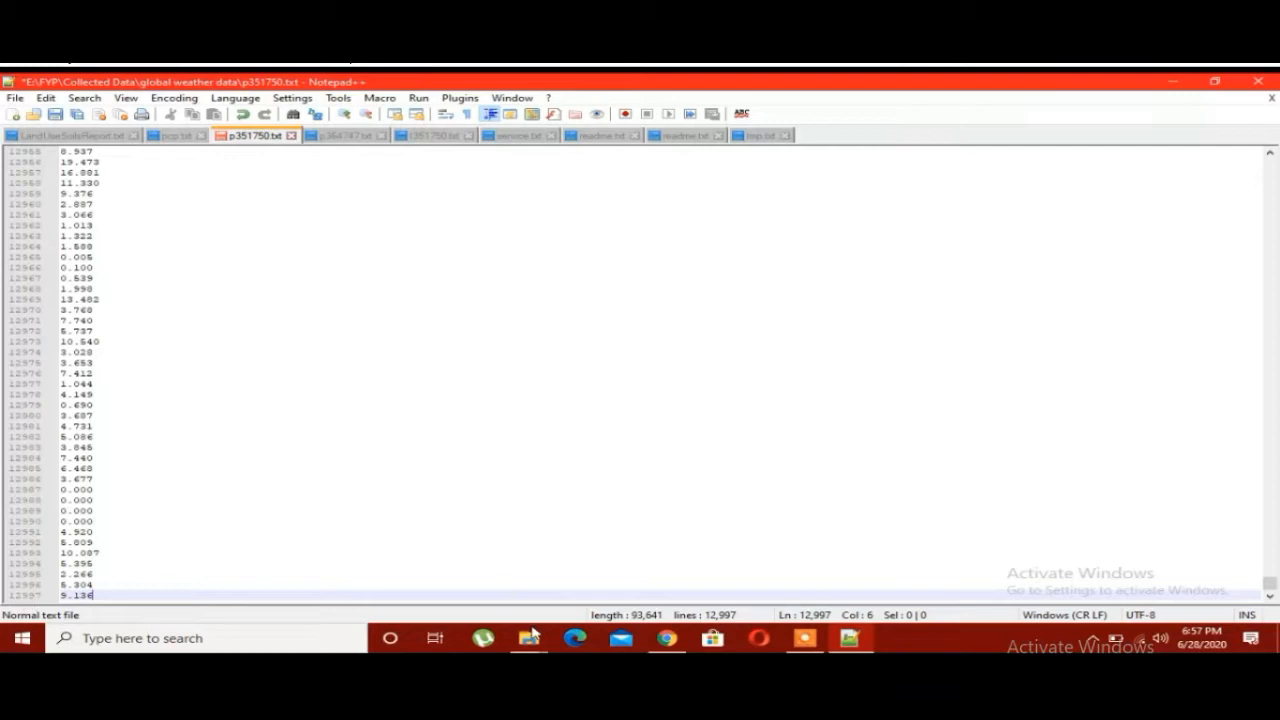
# - Open the t351750 file from the global weather data folder and remove the empty line at its end
pyautogui.moveTo(533, 634)
pyautogui.click(468, 577)
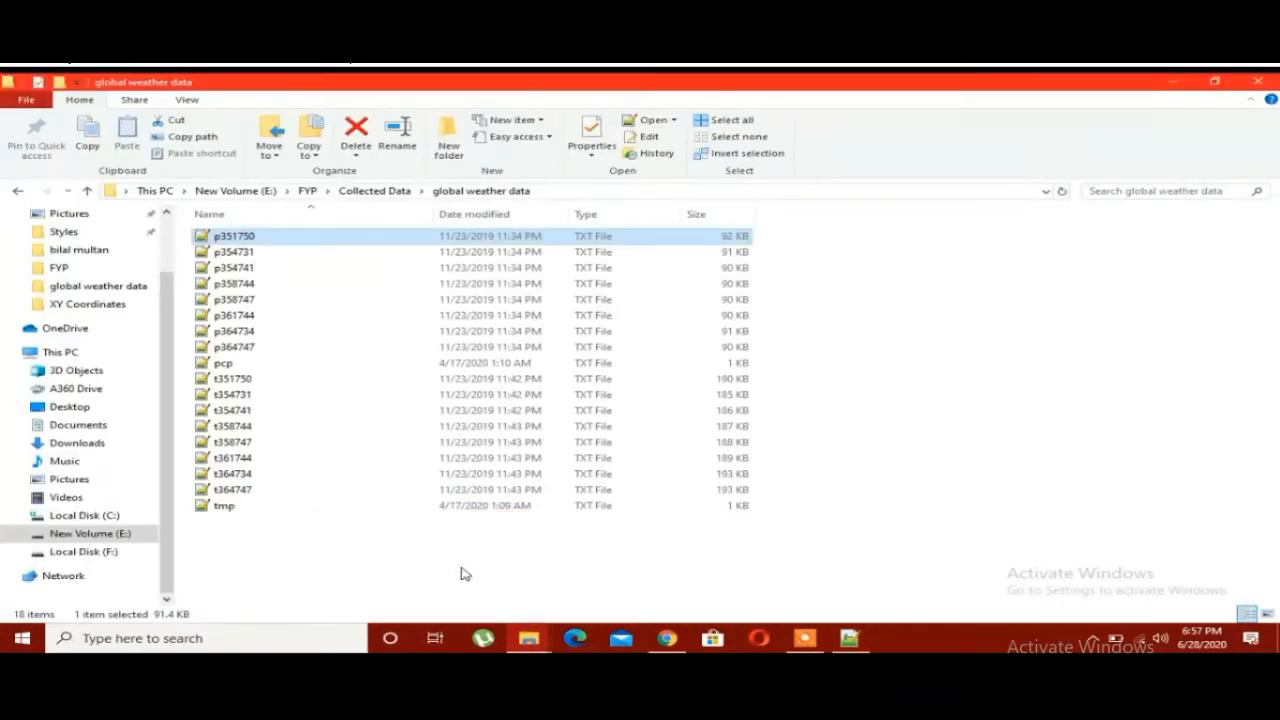
pyautogui.doubleClick(245, 381)
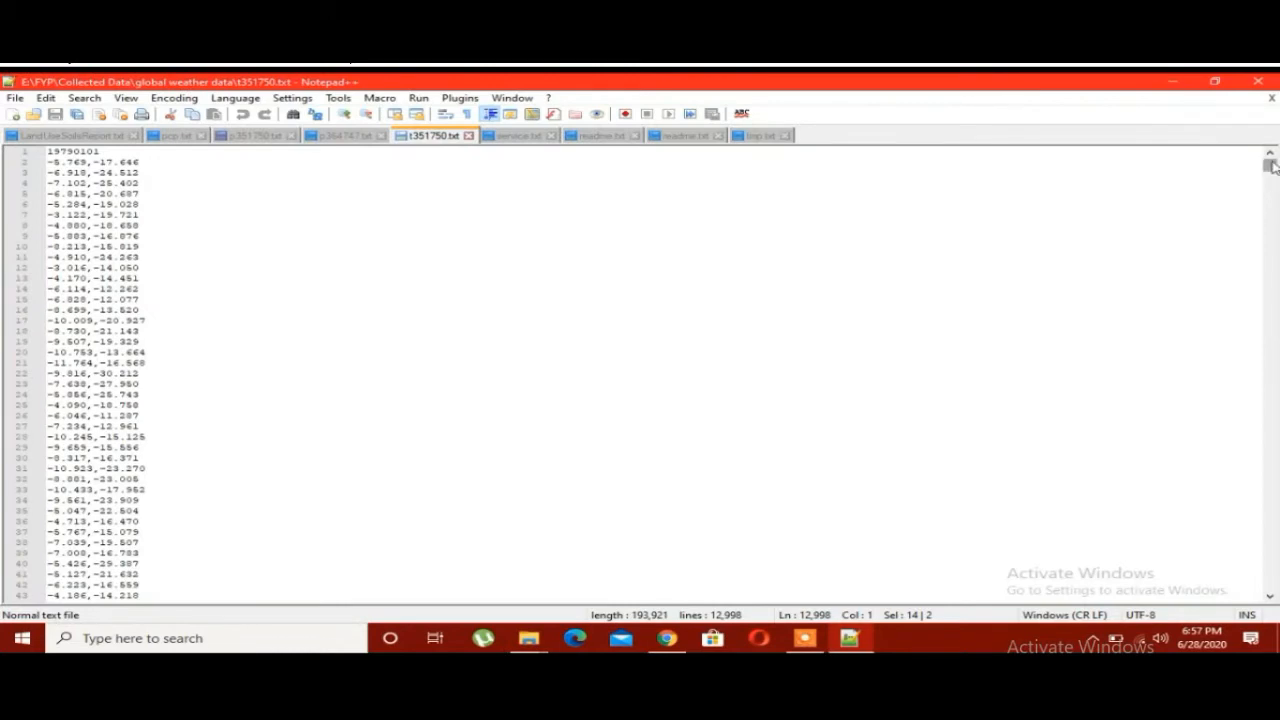
pyautogui.moveTo(1272, 166); pyautogui.dragTo(1276, 616)
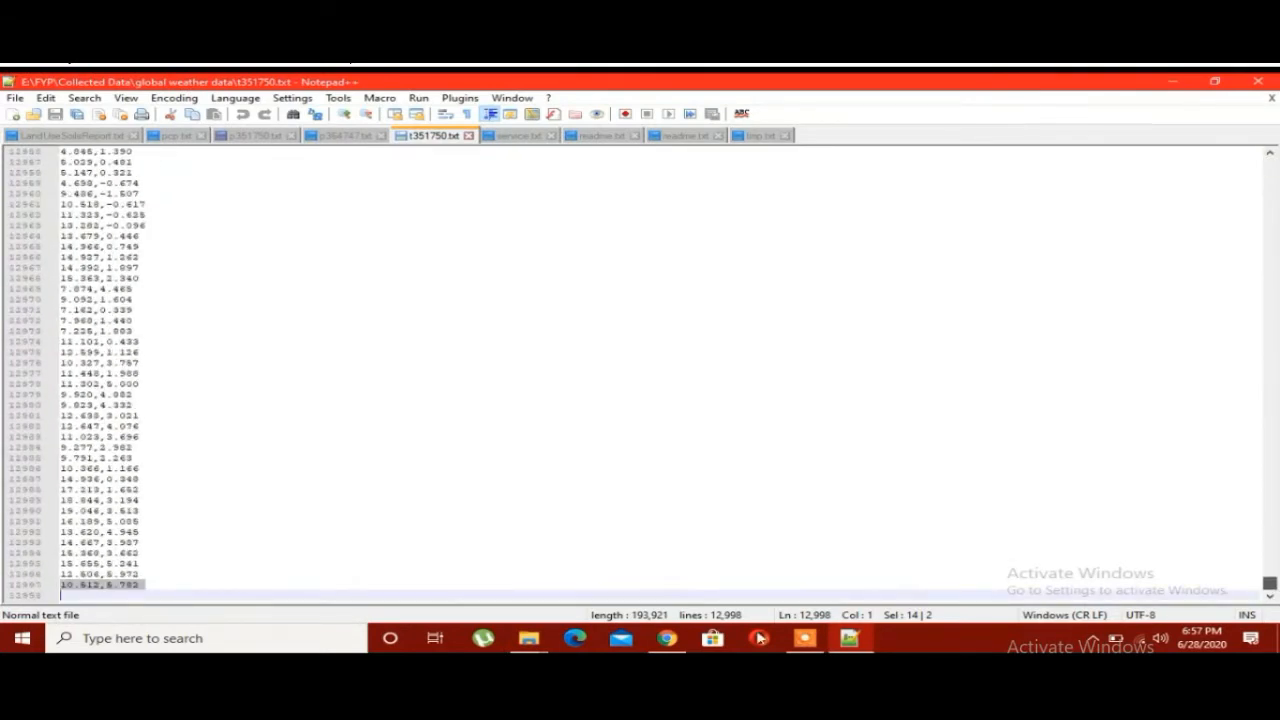
pyautogui.click(135, 596)
pyautogui.press('BackSpace')
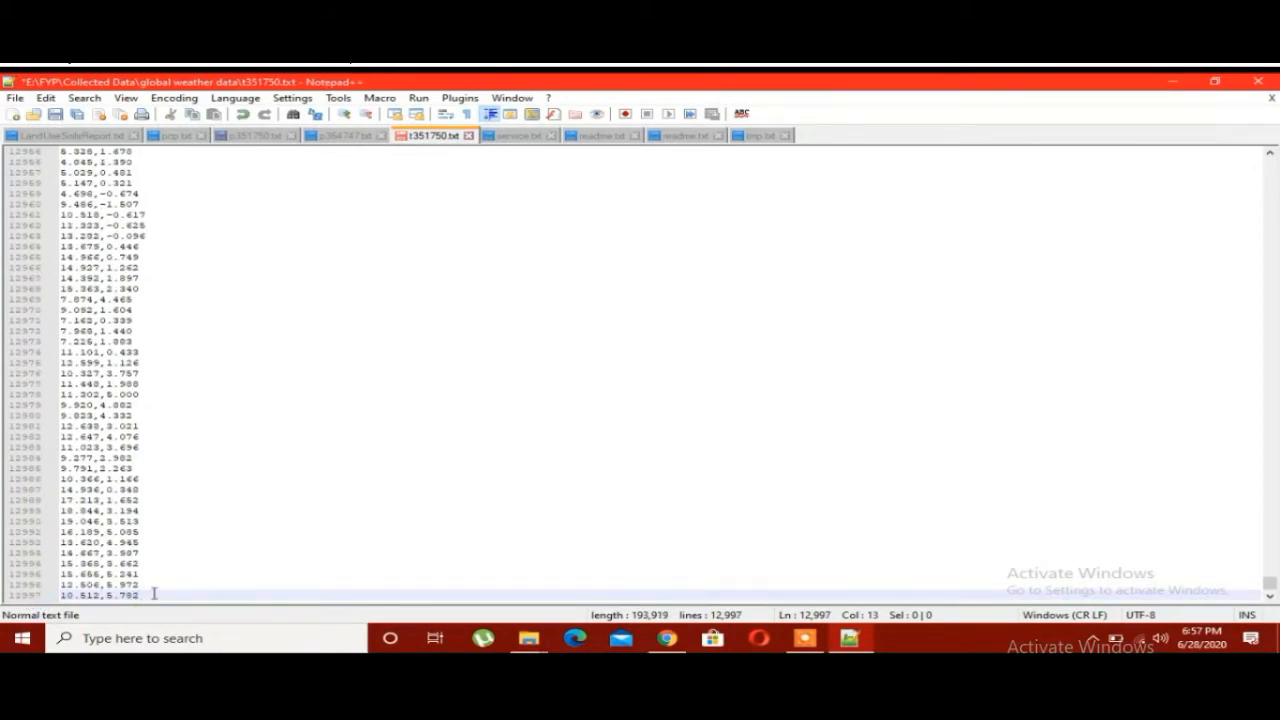
# - Review the start of t351750.txt, highlighting the first temperature pair and the block of daily temperature rows from line 2
pyautogui.moveTo(154, 595); pyautogui.dragTo(140, 625)
pyautogui.scroll(20, 324, 422)
pyautogui.moveTo(1270, 585); pyautogui.dragTo(1245, 136)
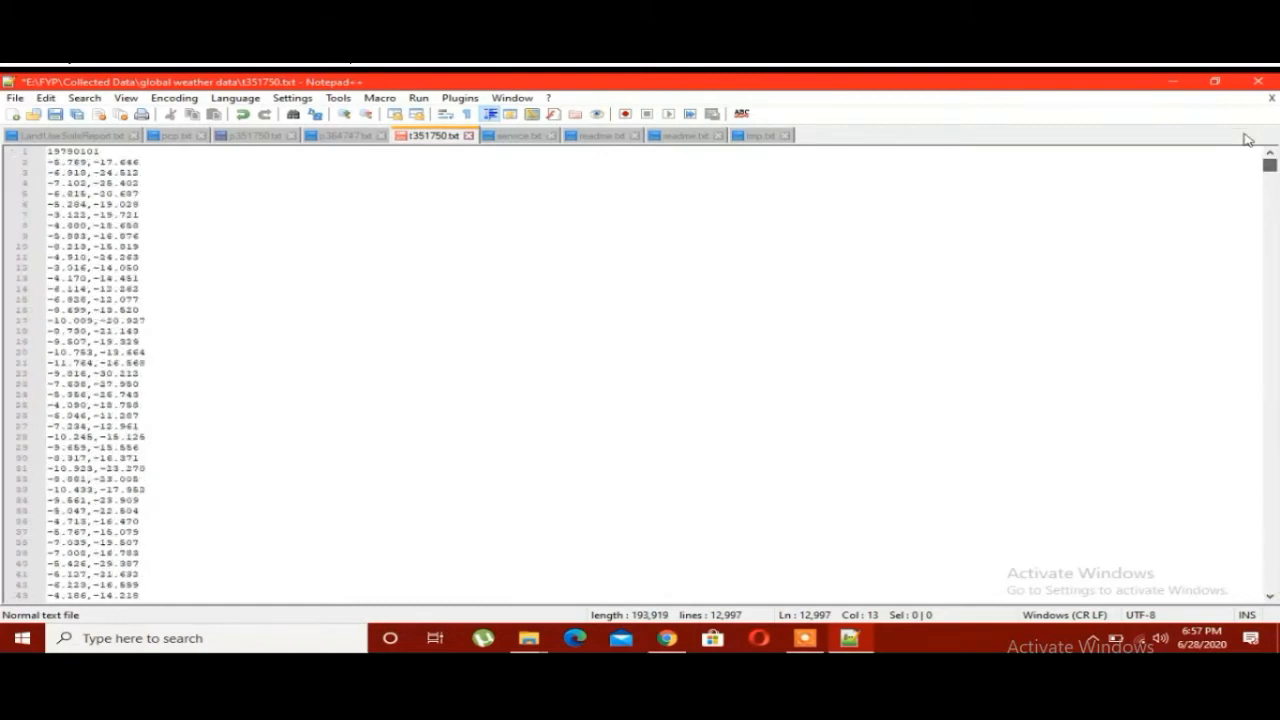
pyautogui.moveTo(49, 151); pyautogui.dragTo(166, 165)
pyautogui.click(67, 174)
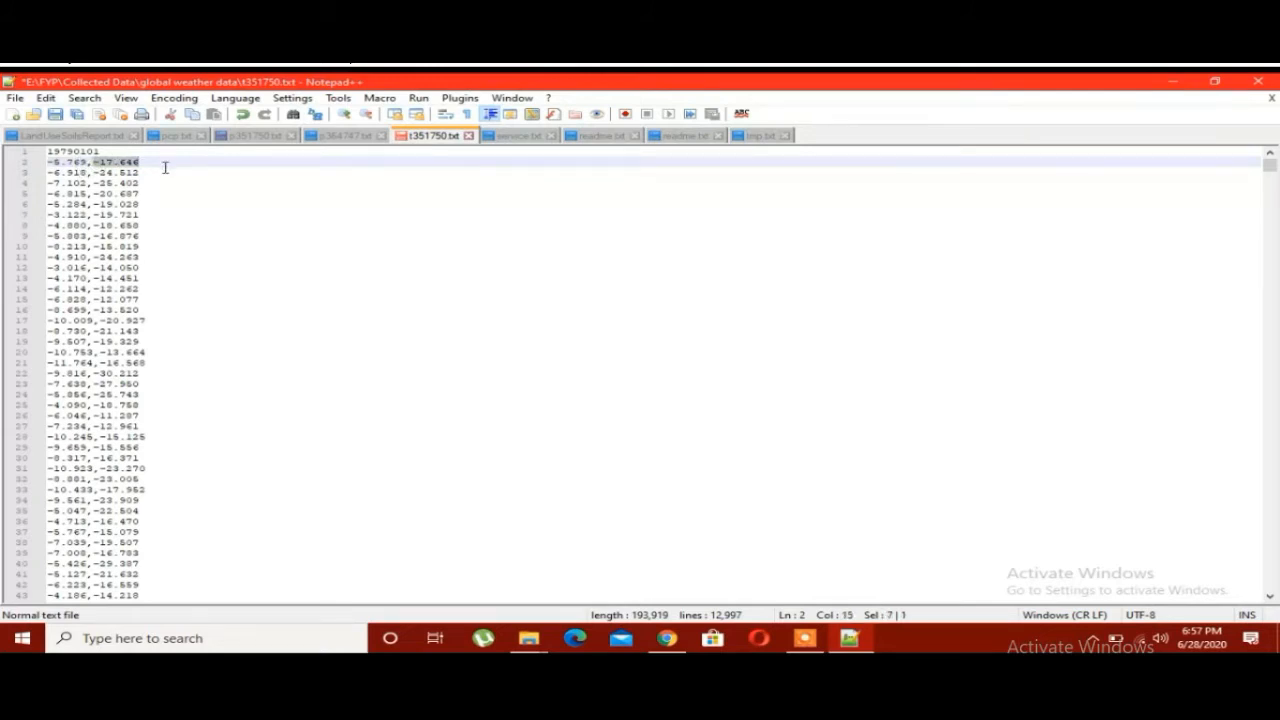
pyautogui.moveTo(48, 161); pyautogui.dragTo(214, 327)
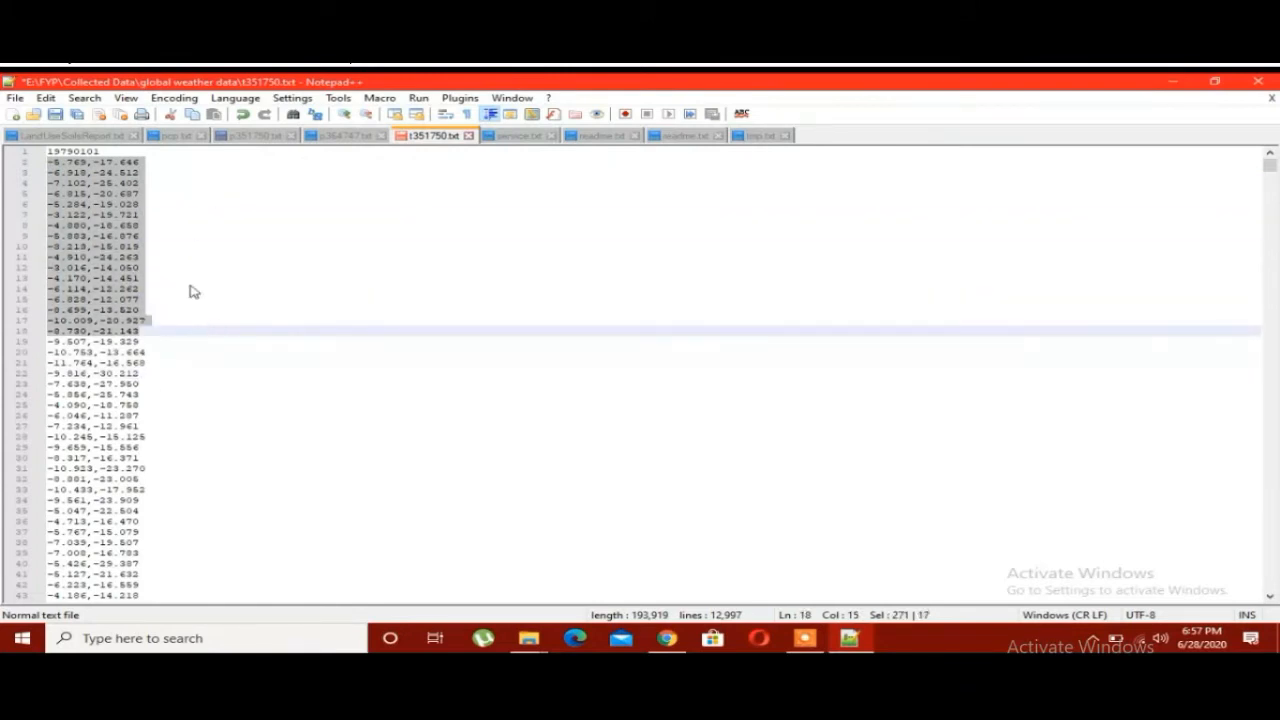
pyautogui.click(169, 246)
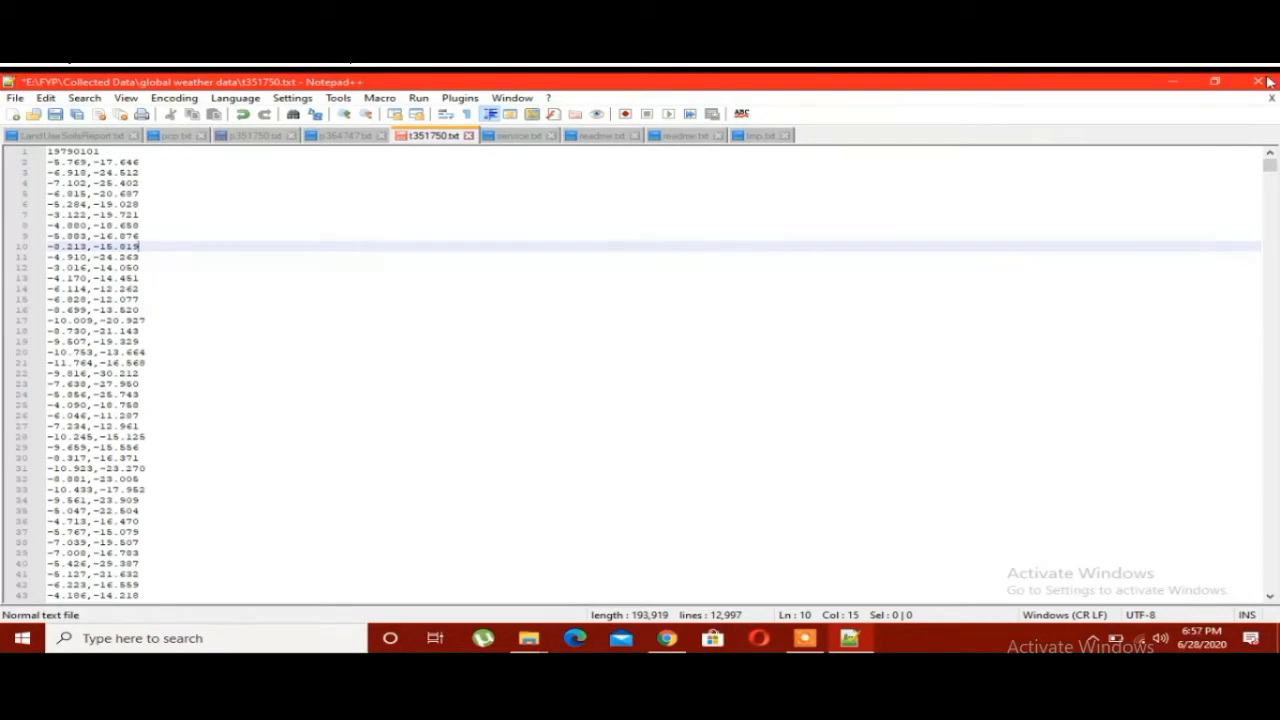
# - Switch to Chrome, close the old Google search page and search the web for CMip5
pyautogui.click(670, 640)
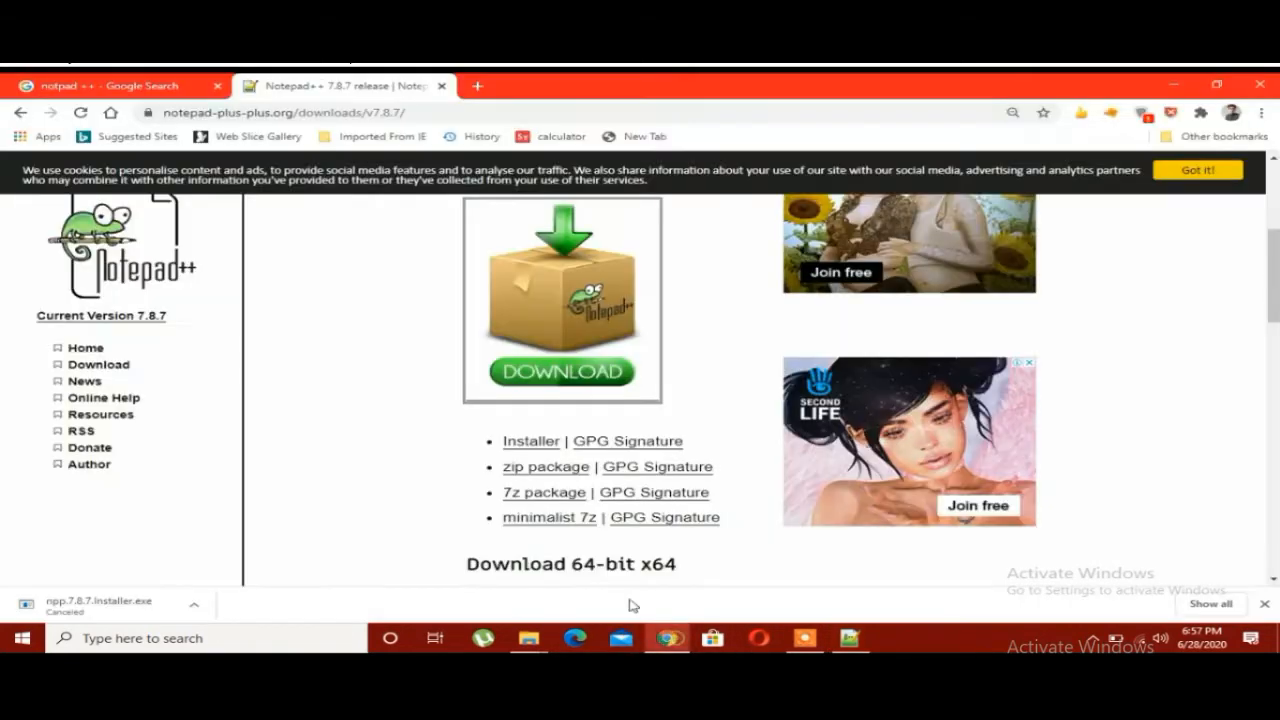
pyautogui.middleClick(163, 88)
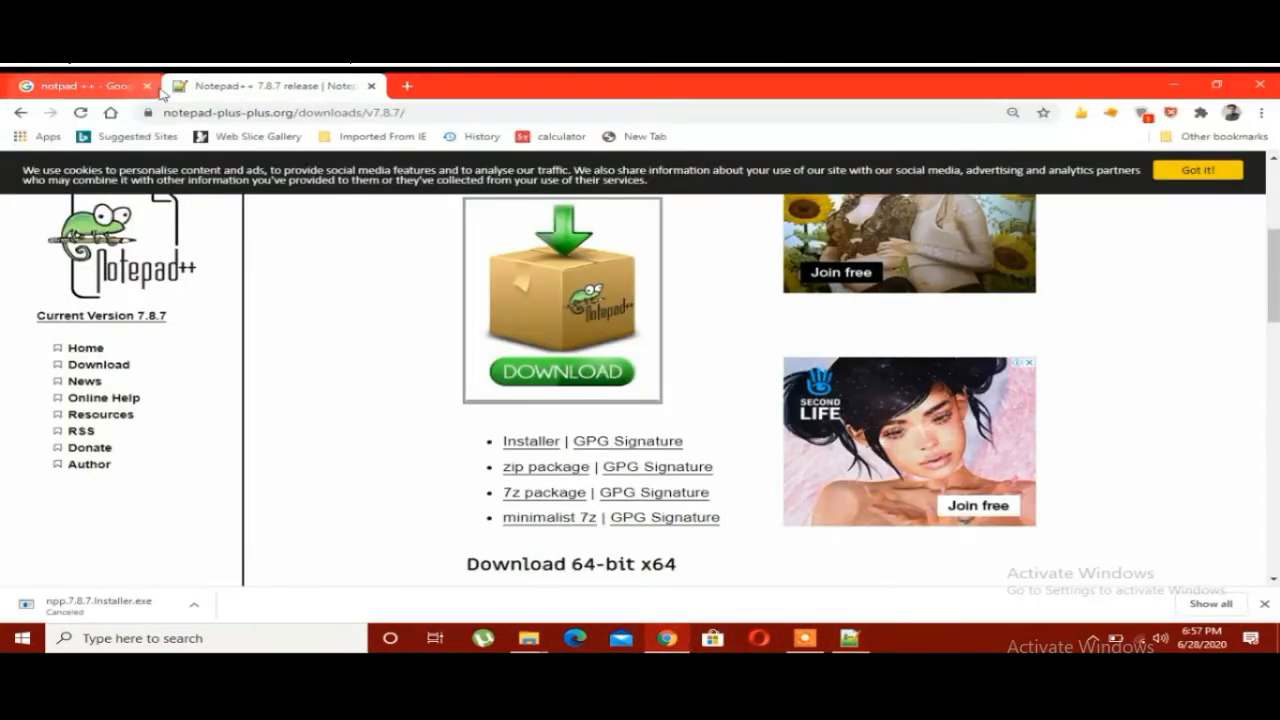
pyautogui.click(245, 114)
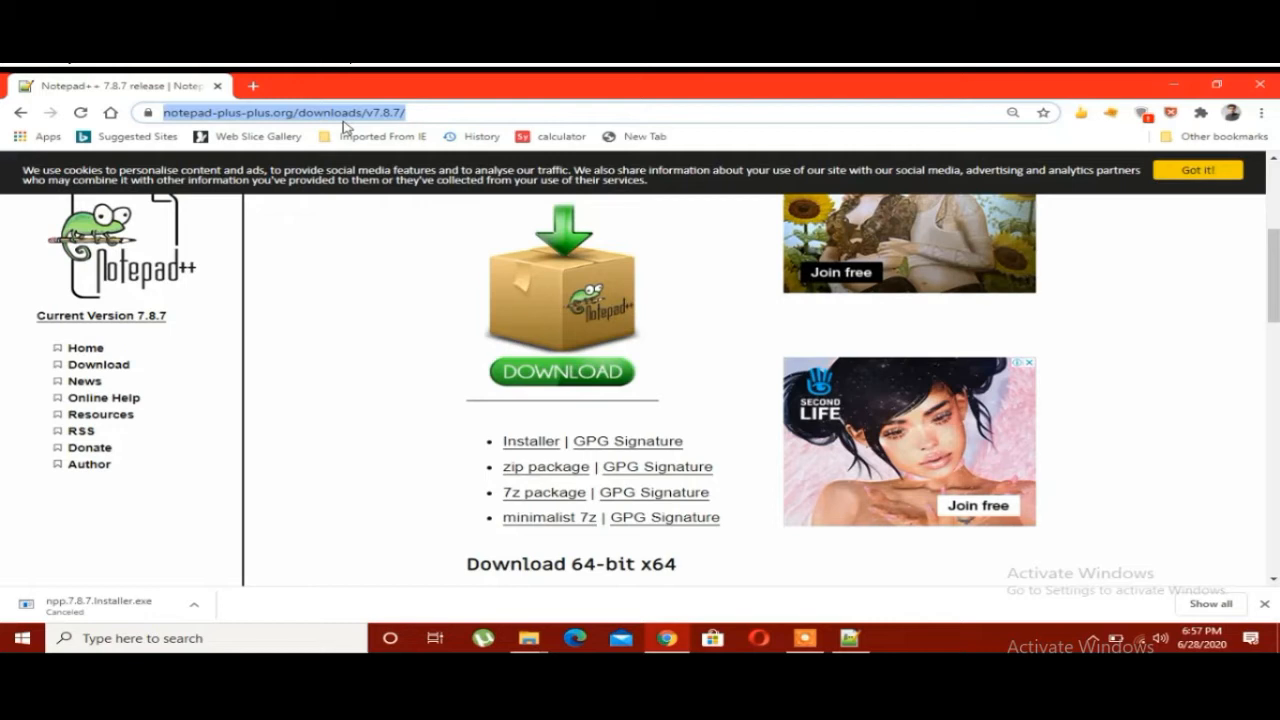
pyautogui.write('CM')
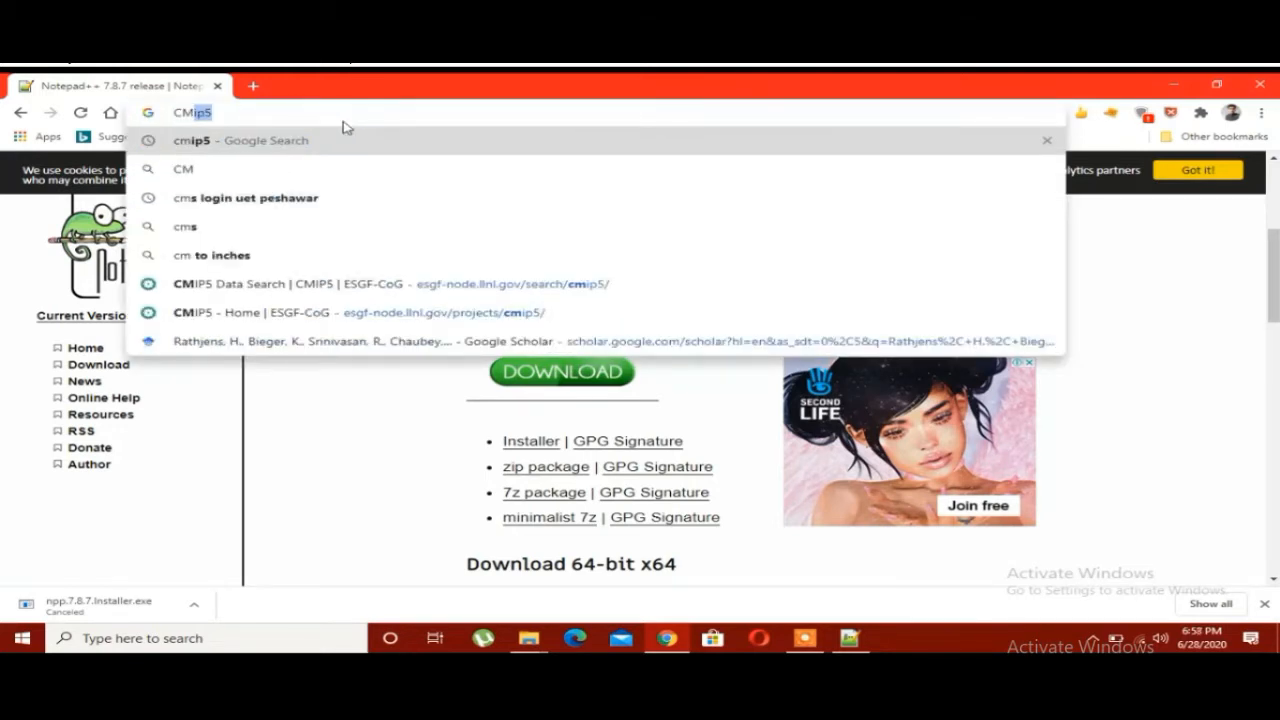
pyautogui.write('ip5')
pyautogui.press('Return')
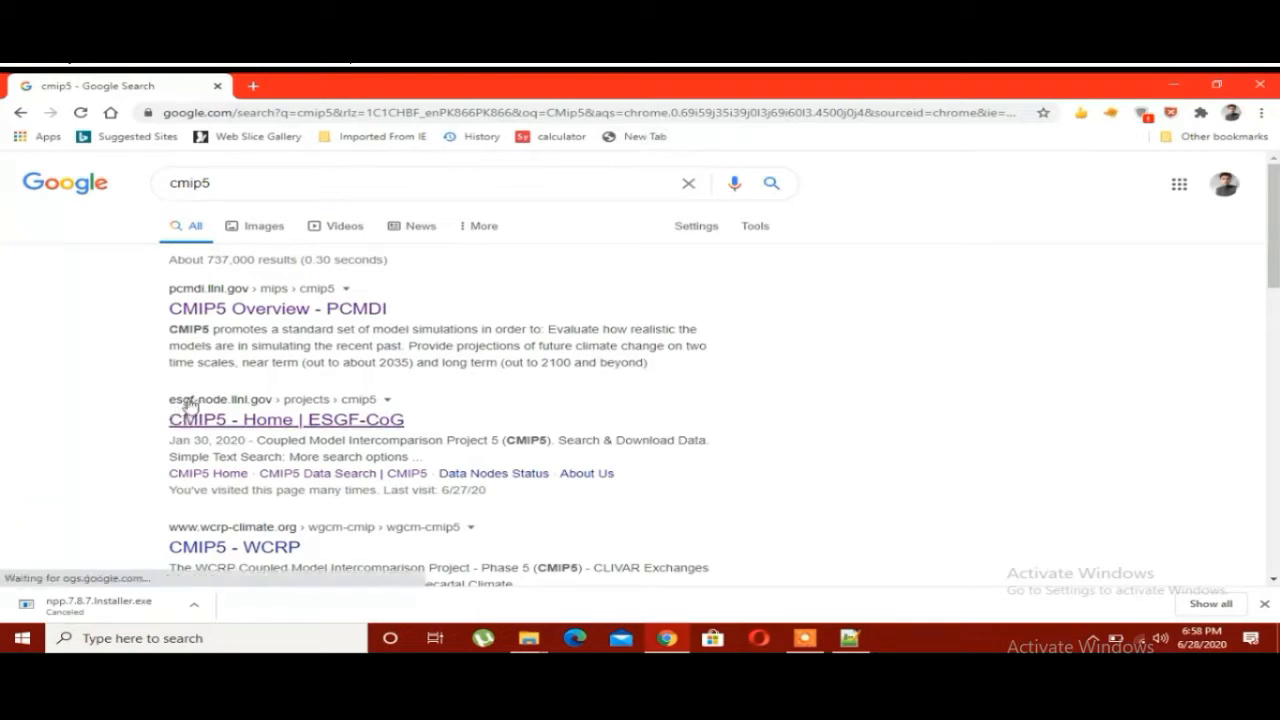
# - Open the CMIP5 Home ESGF-CoG result in a new tab and go to its detailed data search page
pyautogui.middleClick(210, 423)
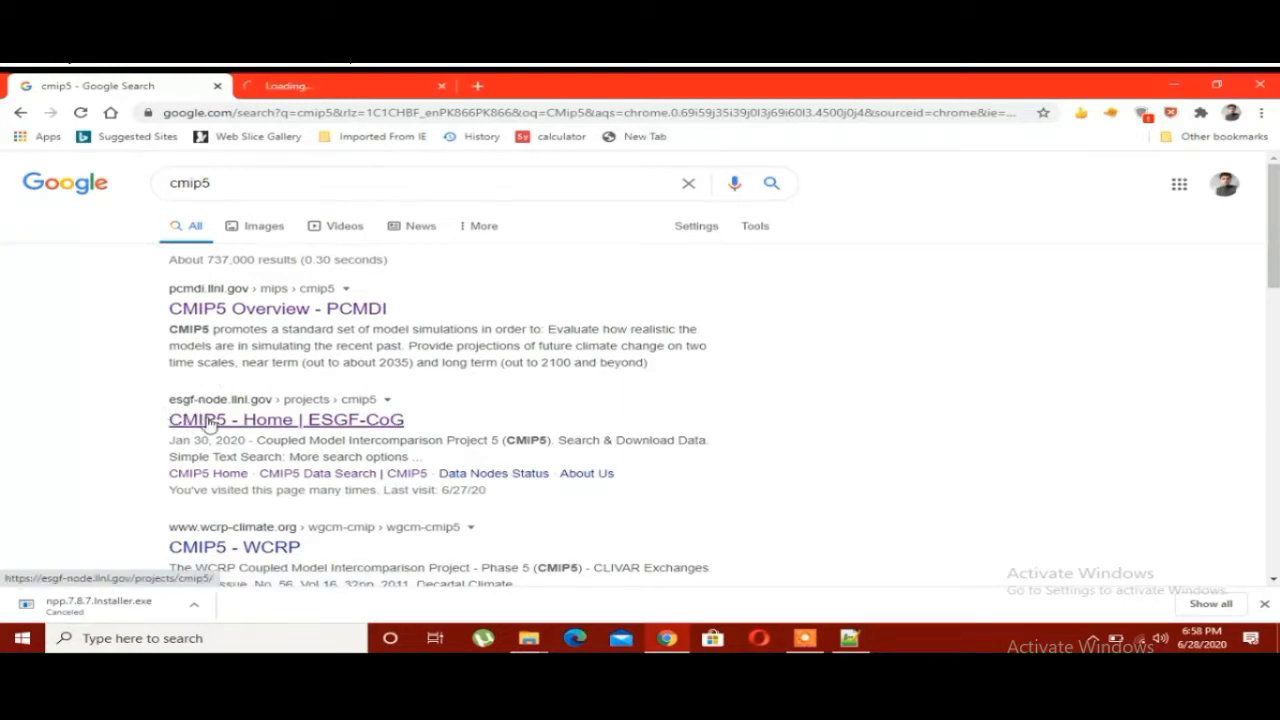
pyautogui.click(323, 87)
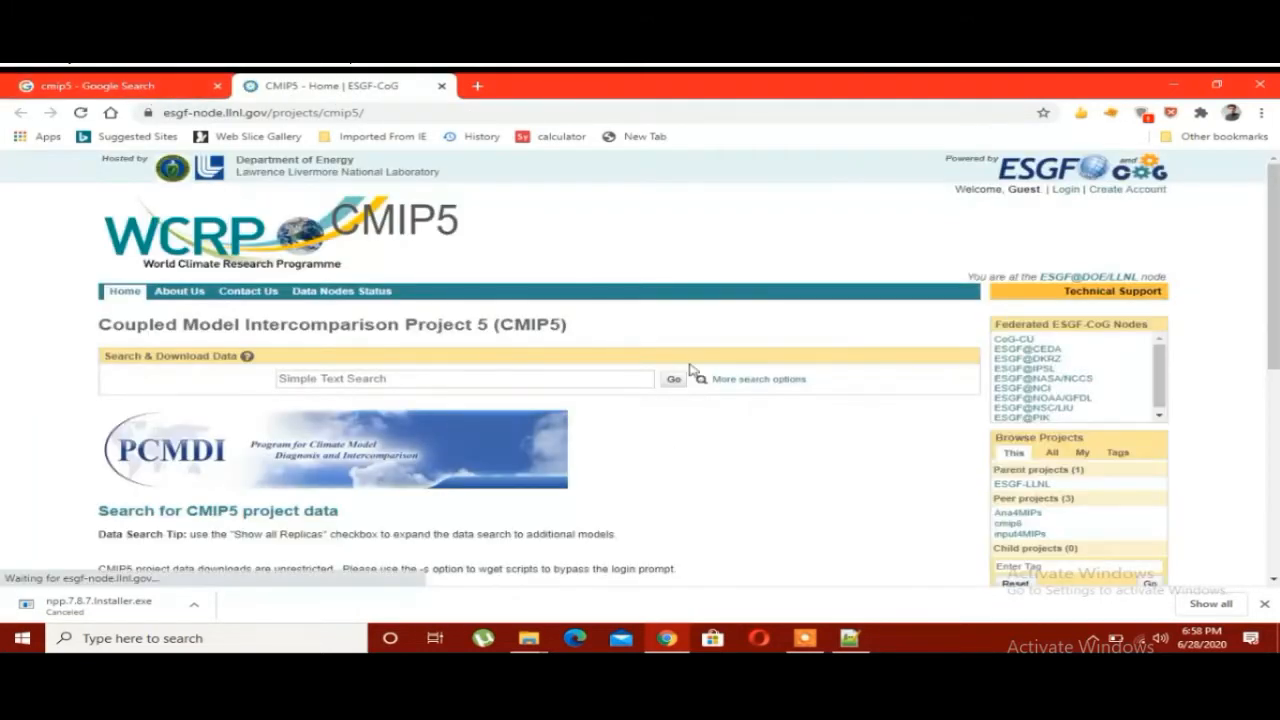
pyautogui.click(741, 382)
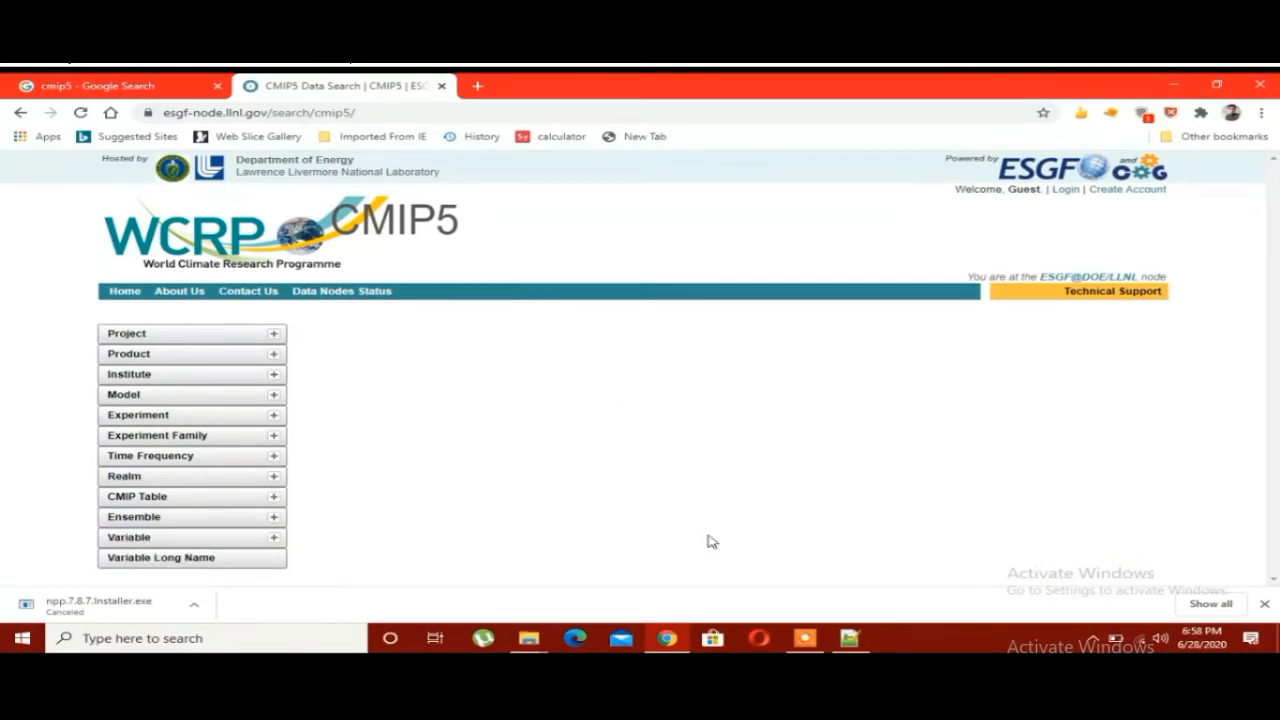
pyautogui.click(818, 645)
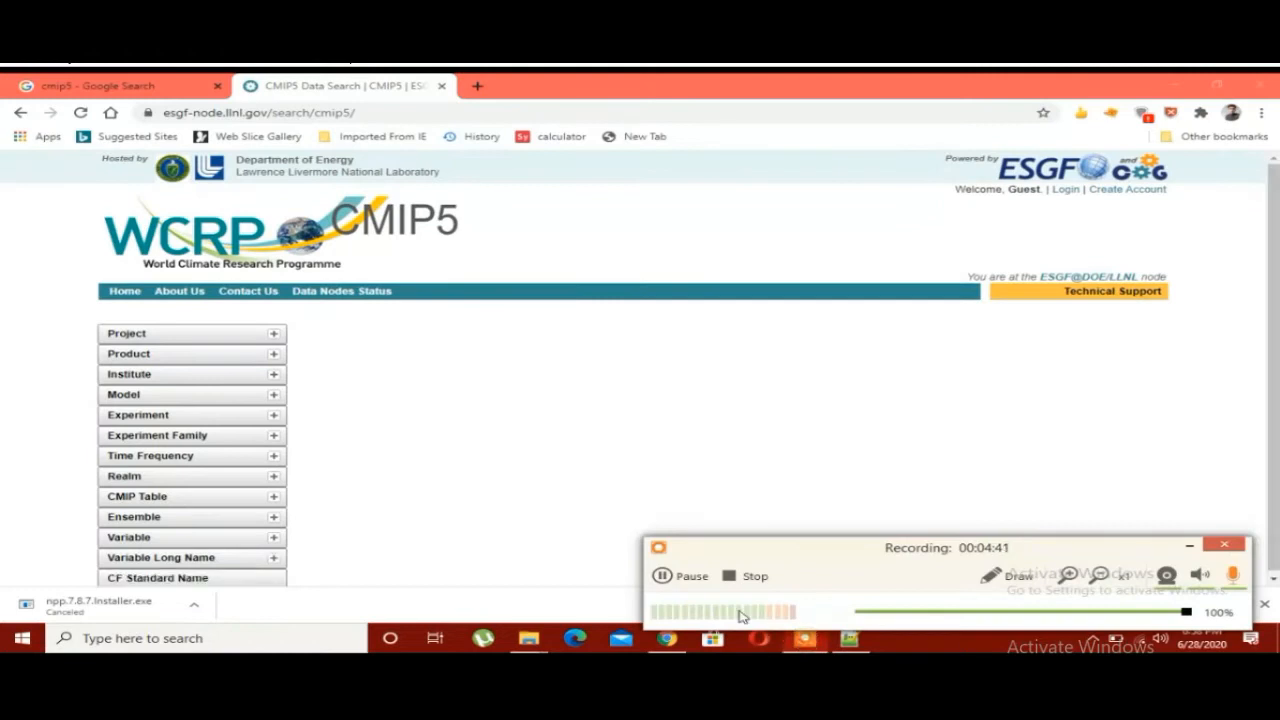
pyautogui.click(690, 576)
pyautogui.click(1189, 545)
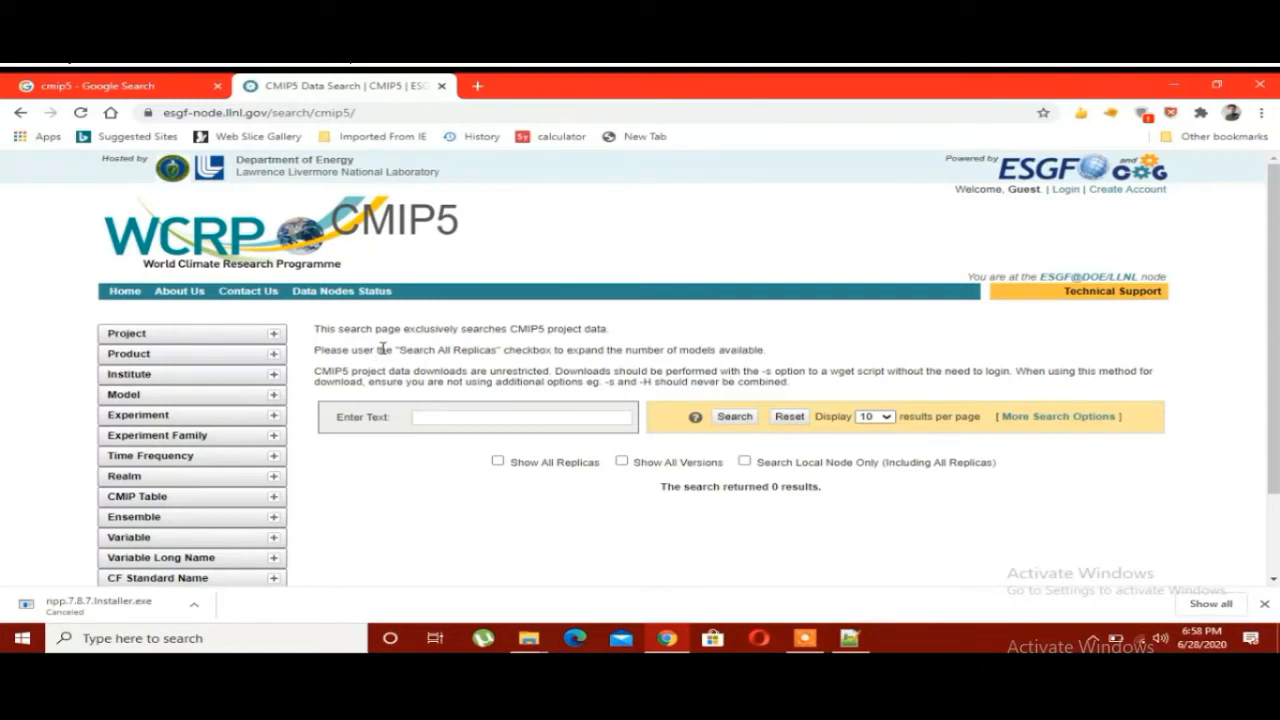
pyautogui.scroll(-1, 381, 348)
pyautogui.scroll(1, 381, 348)
# - Restrict the search to the CMIP5 project and check the Product and Institute filter options
pyautogui.click(277, 334)
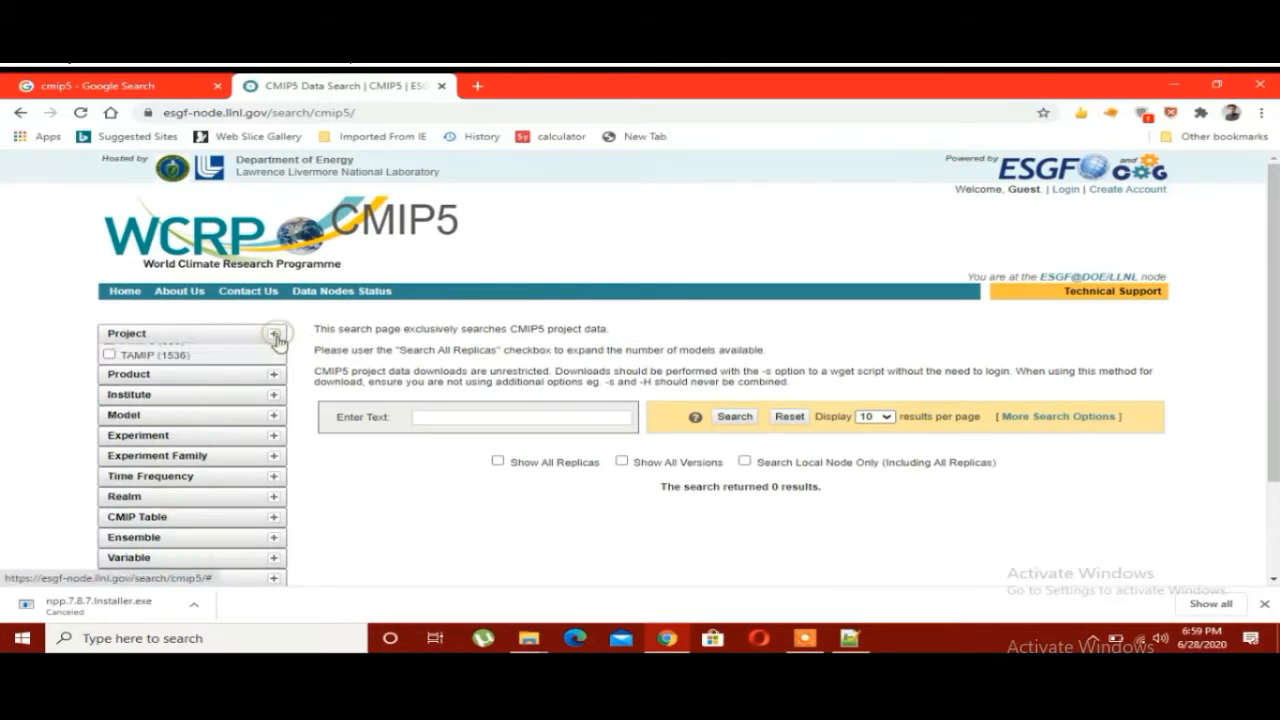
pyautogui.click(109, 356)
pyautogui.scroll(-2, 294, 349)
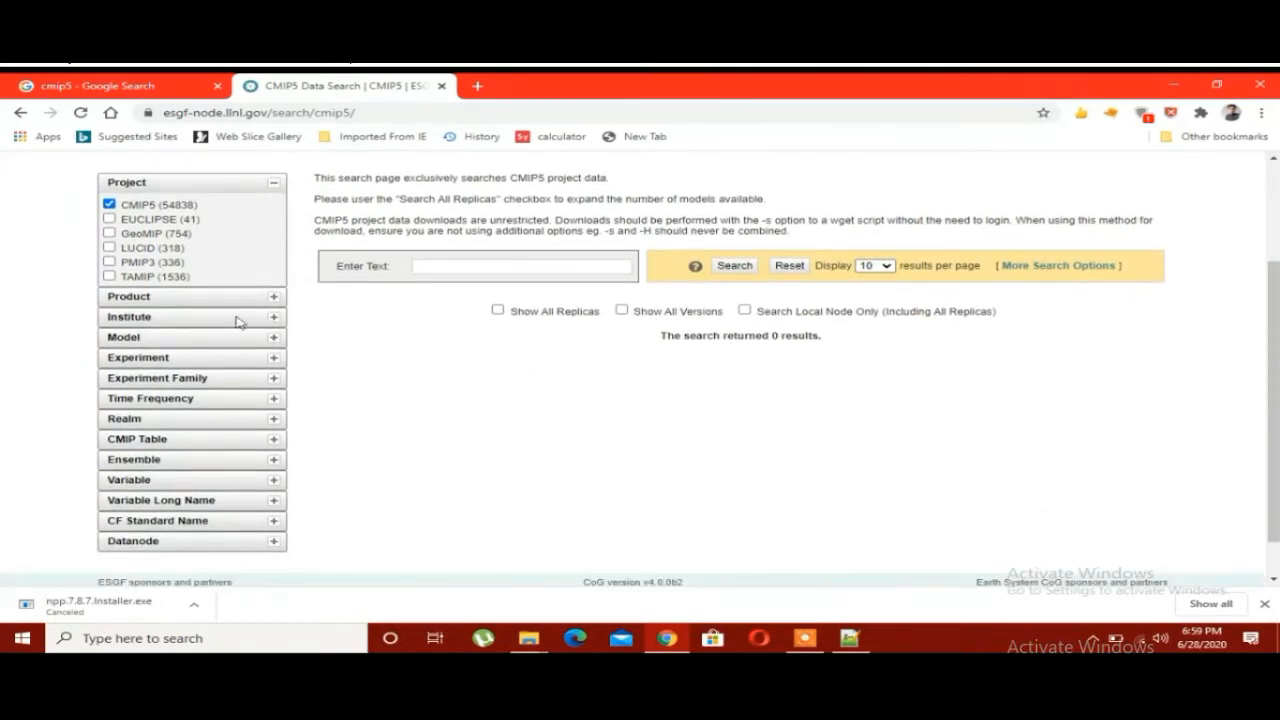
pyautogui.click(274, 298)
pyautogui.click(274, 298)
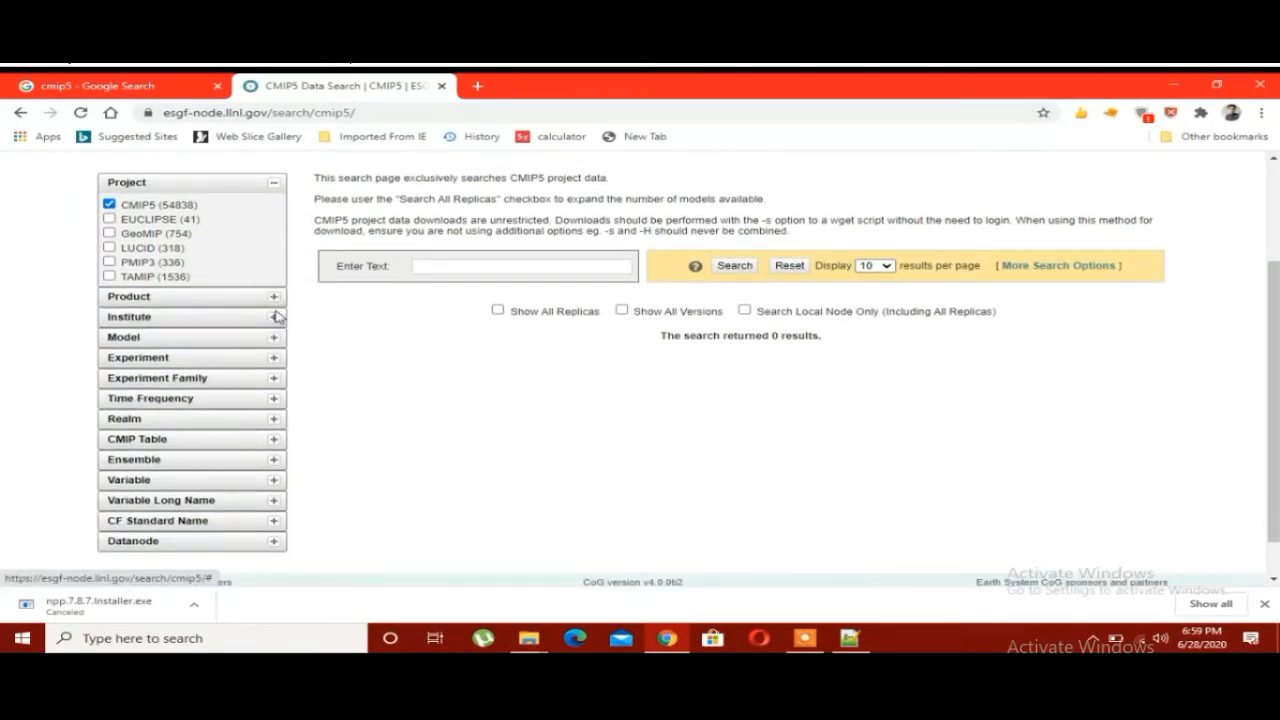
pyautogui.click(274, 318)
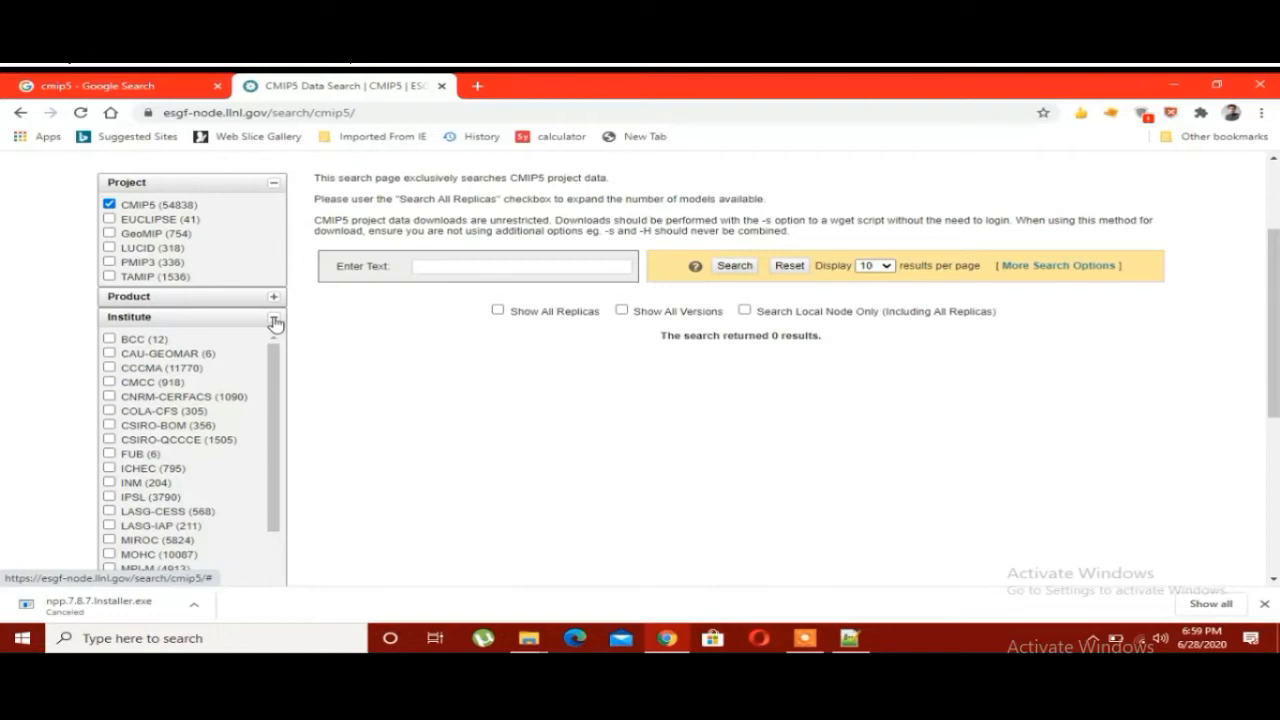
pyautogui.click(274, 320)
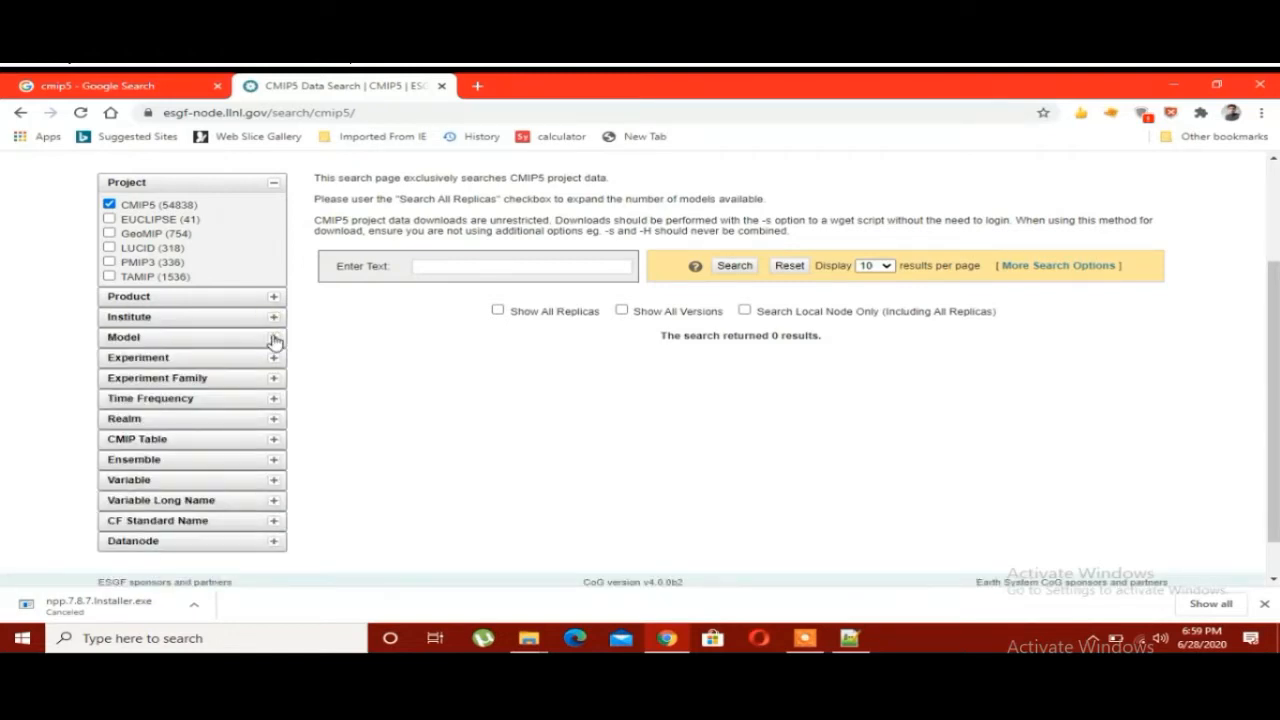
# - Browse the available climate models and select GFDL-ESM2G as the Model filter
pyautogui.click(274, 338)
pyautogui.scroll(-2, 449, 380)
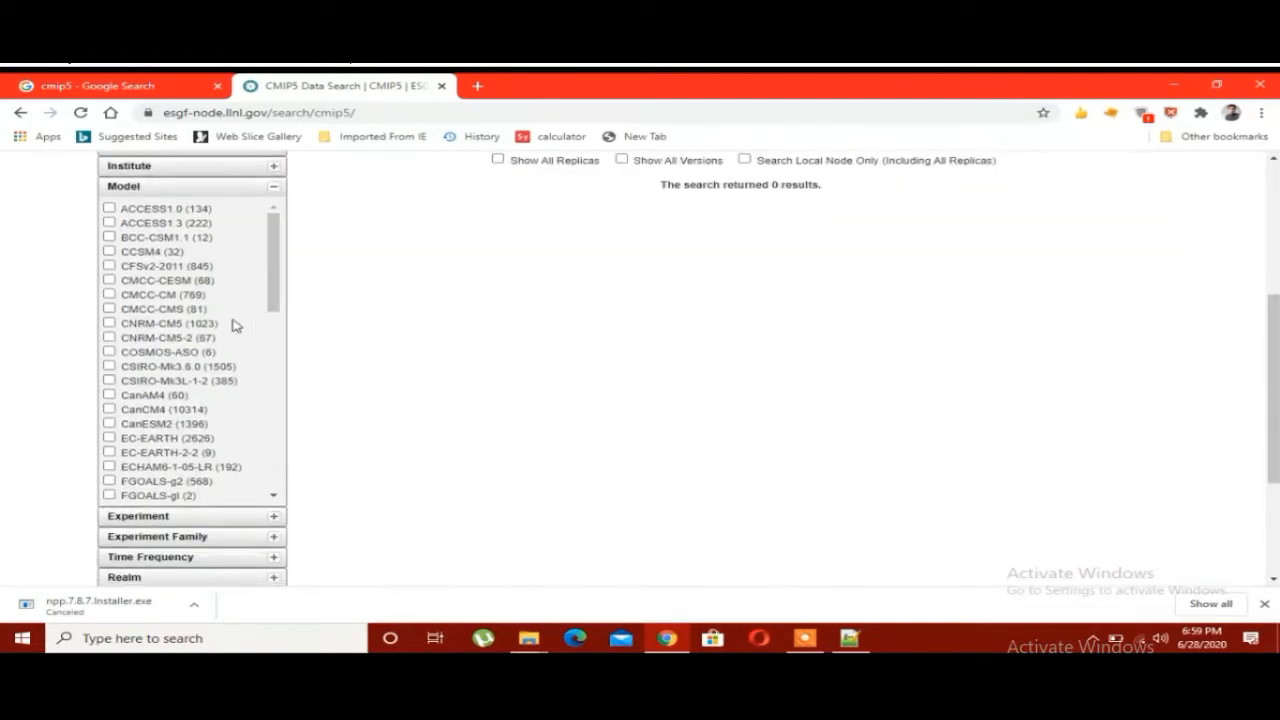
pyautogui.moveTo(268, 252); pyautogui.dragTo(272, 205)
pyautogui.moveTo(270, 227); pyautogui.dragTo(272, 238)
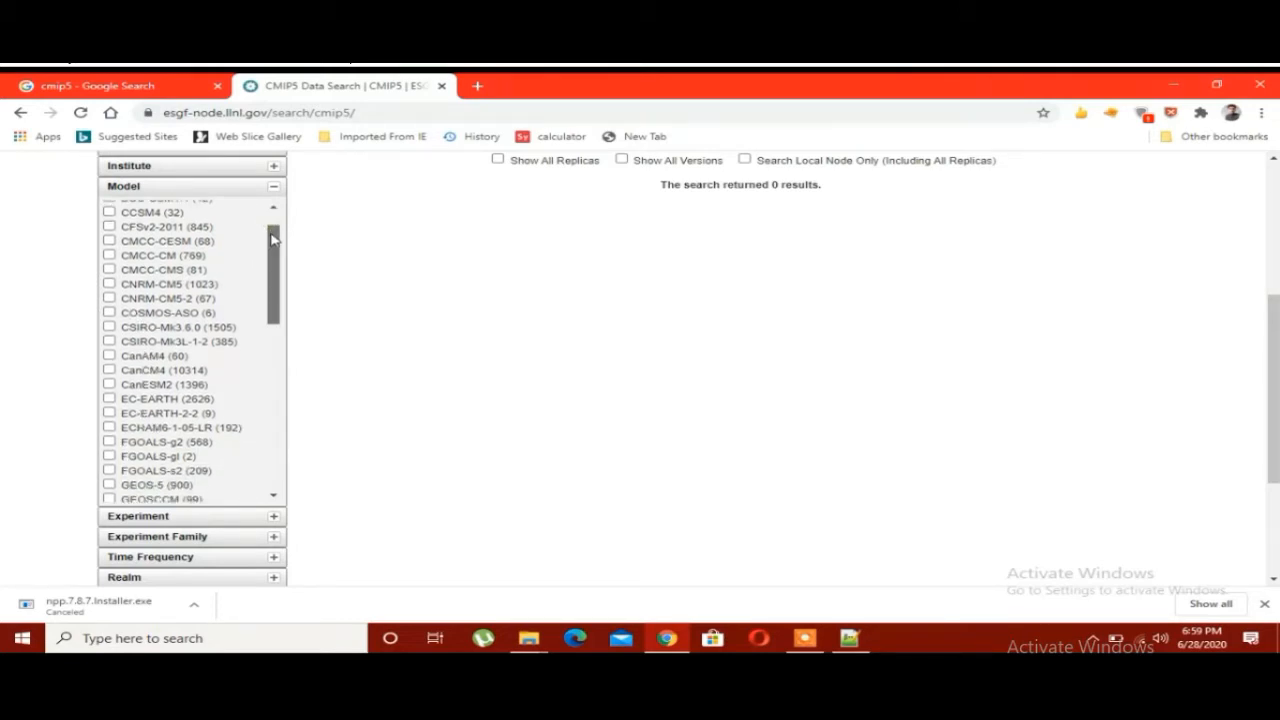
pyautogui.moveTo(272, 238); pyautogui.dragTo(258, 293)
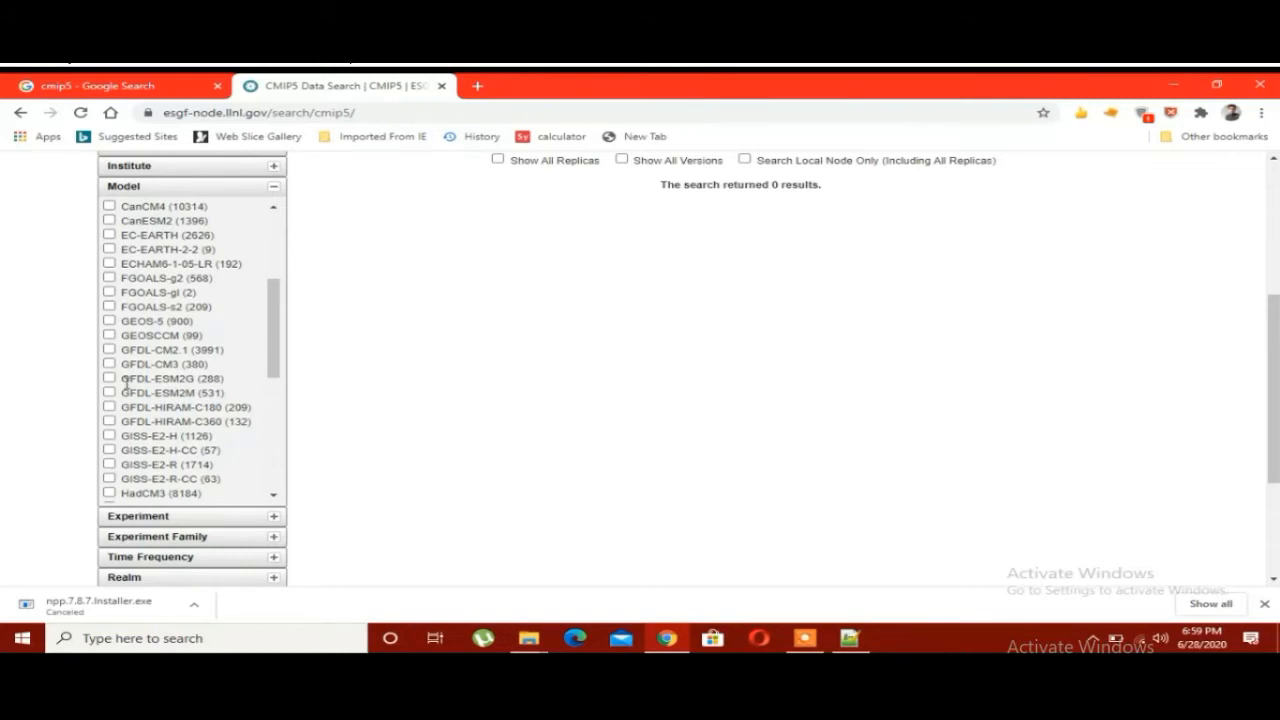
pyautogui.moveTo(120, 378); pyautogui.dragTo(228, 384)
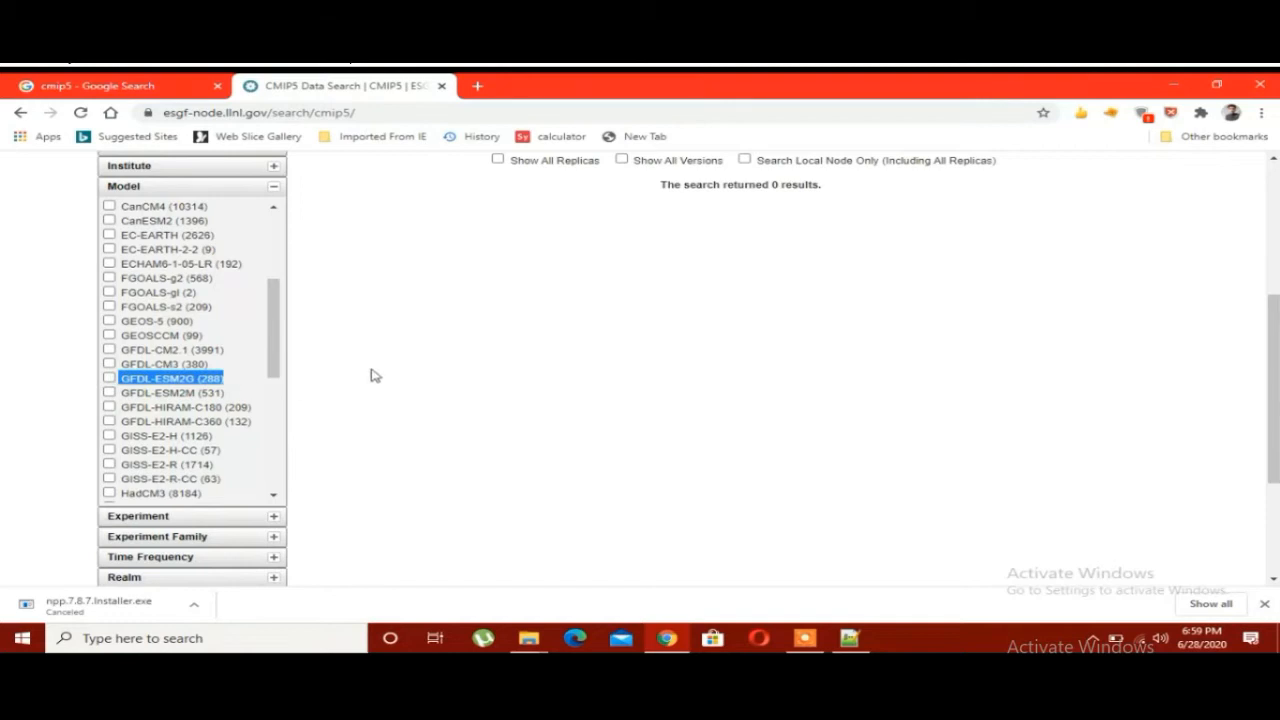
pyautogui.click(110, 379)
# - Switch to File Explorer and examine the climate model folders inside the FYP folder's GCMS folder before returning to Chrome
pyautogui.click(538, 640)
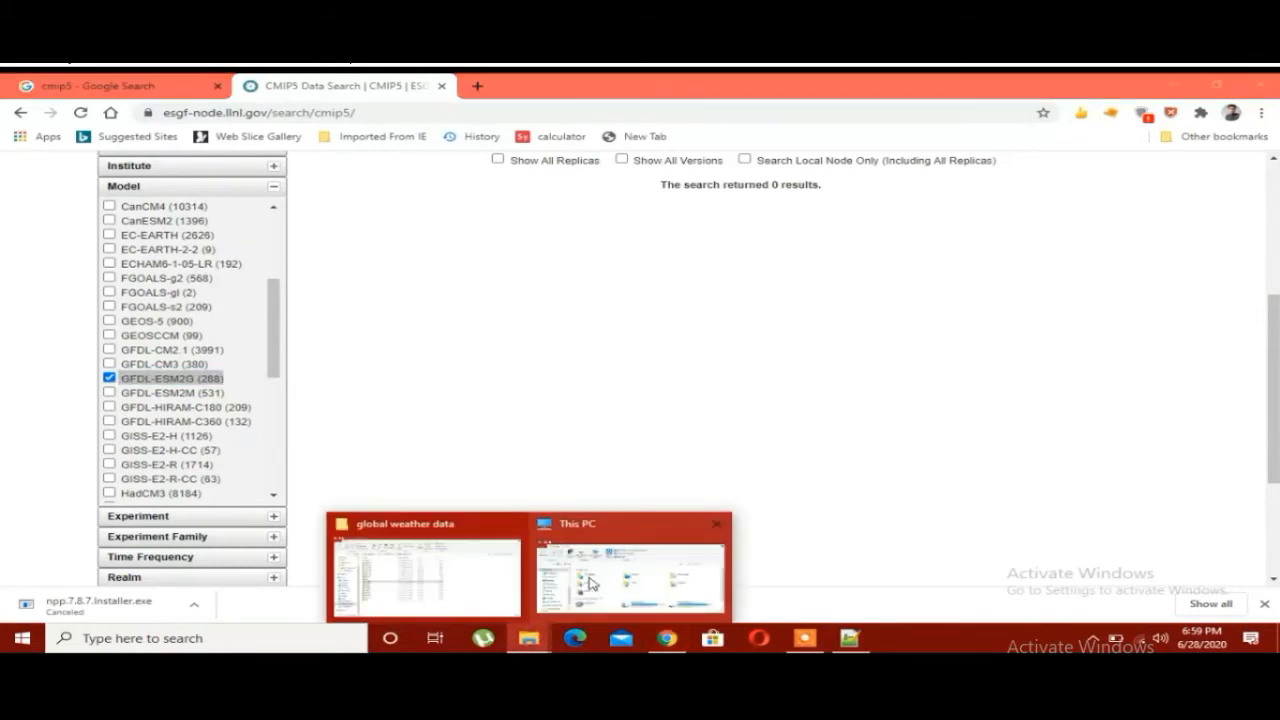
pyautogui.click(450, 570)
pyautogui.click(88, 191)
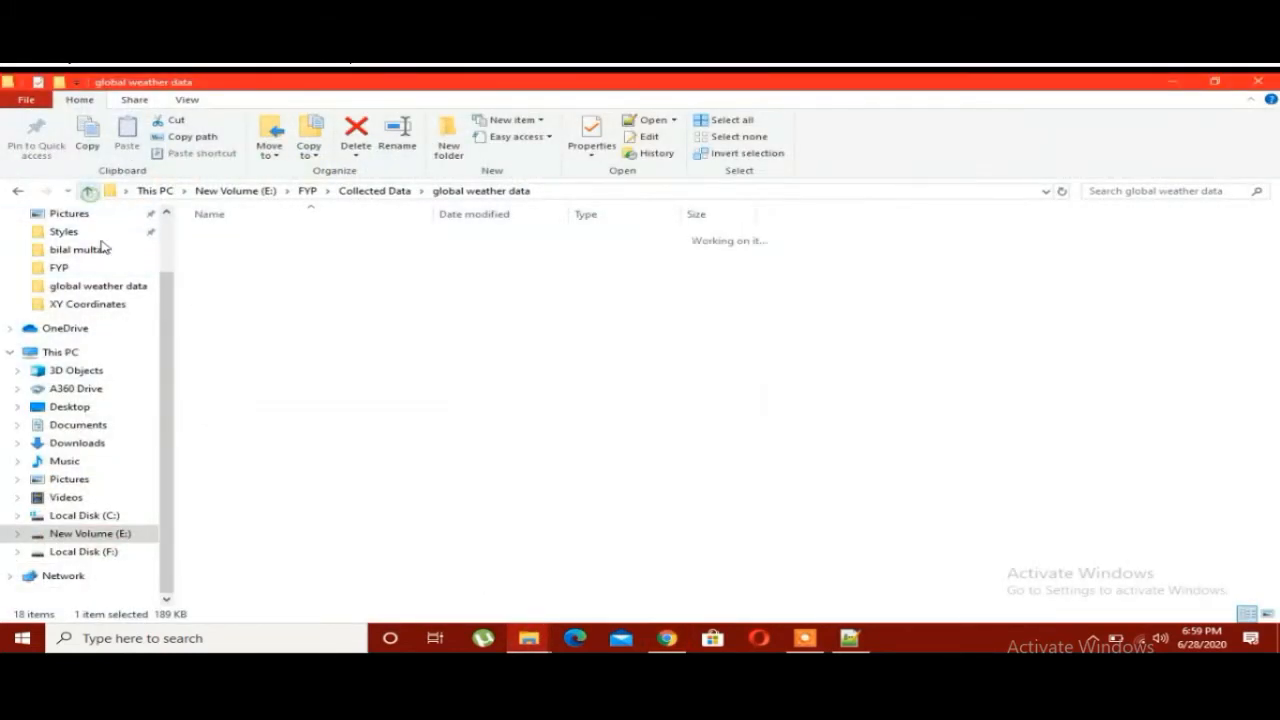
pyautogui.click(88, 192)
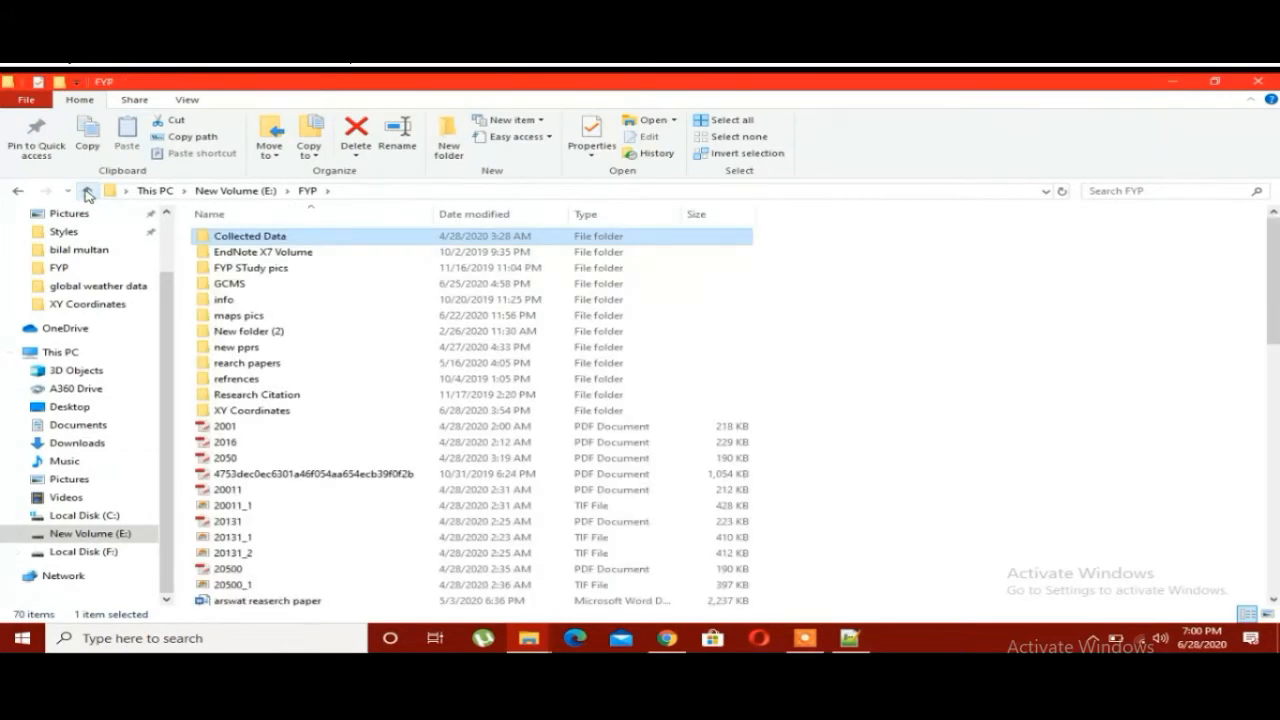
pyautogui.doubleClick(240, 285)
pyautogui.moveTo(231, 307); pyautogui.dragTo(388, 336)
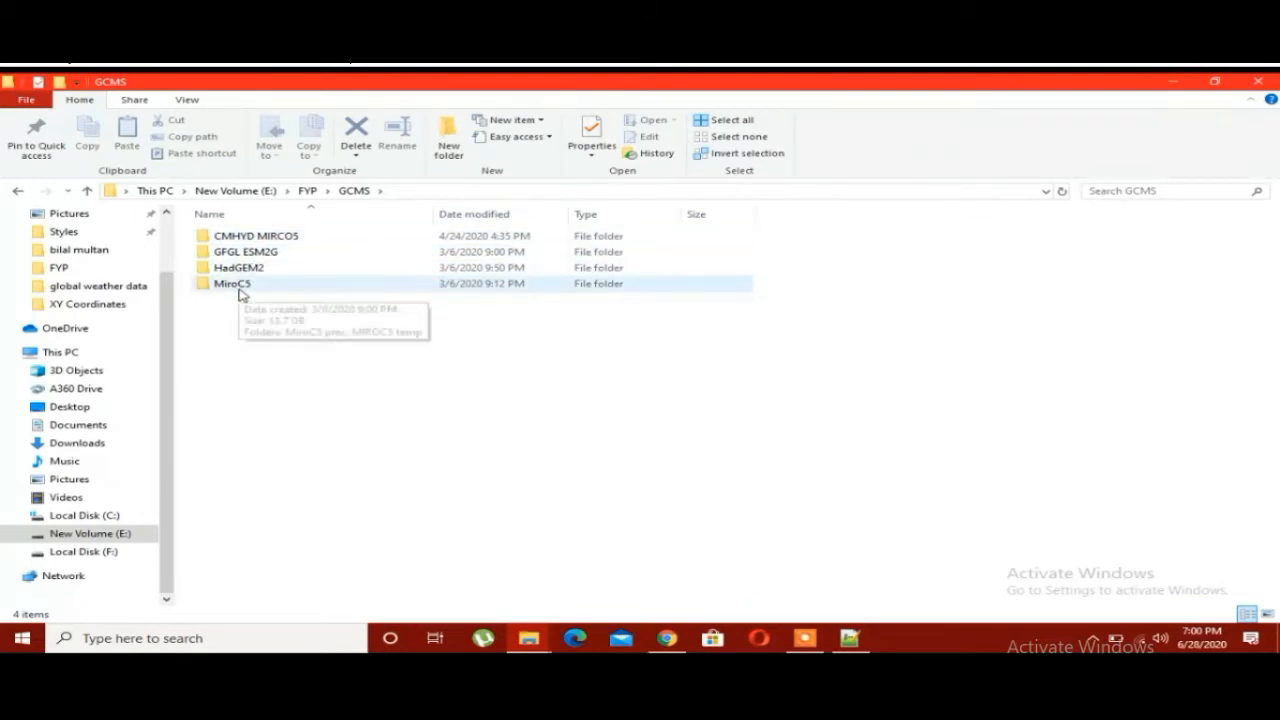
pyautogui.click(282, 236)
pyautogui.moveTo(300, 319); pyautogui.dragTo(276, 210)
pyautogui.click(535, 381)
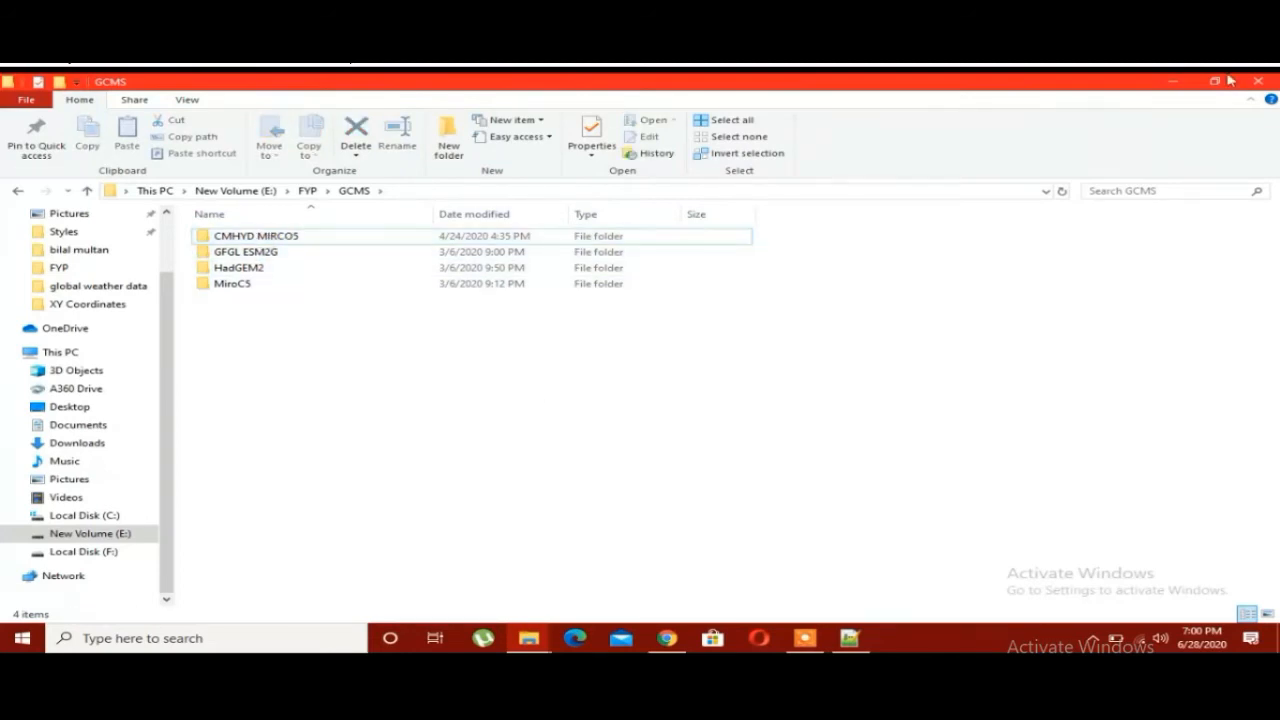
pyautogui.click(1178, 88)
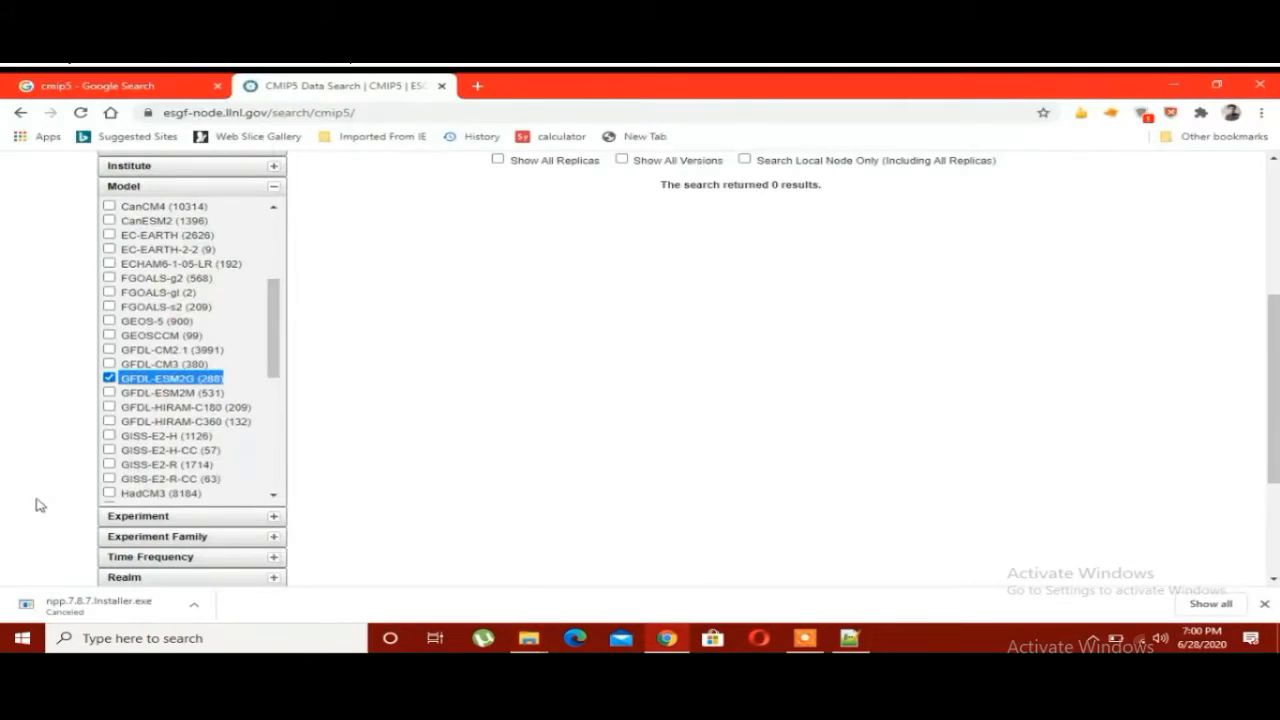
# - Expand the Experiment filter below the Model list and select the historical experiment
pyautogui.click(170, 383)
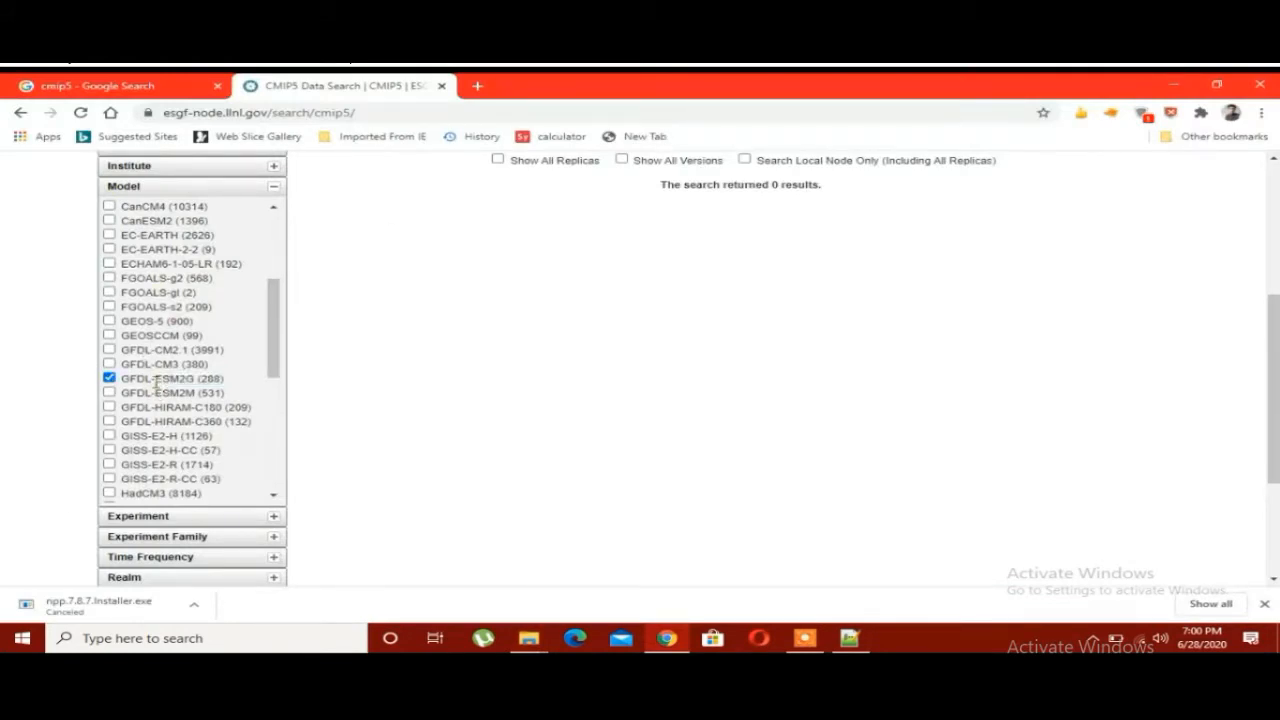
pyautogui.scroll(-3, 323, 374)
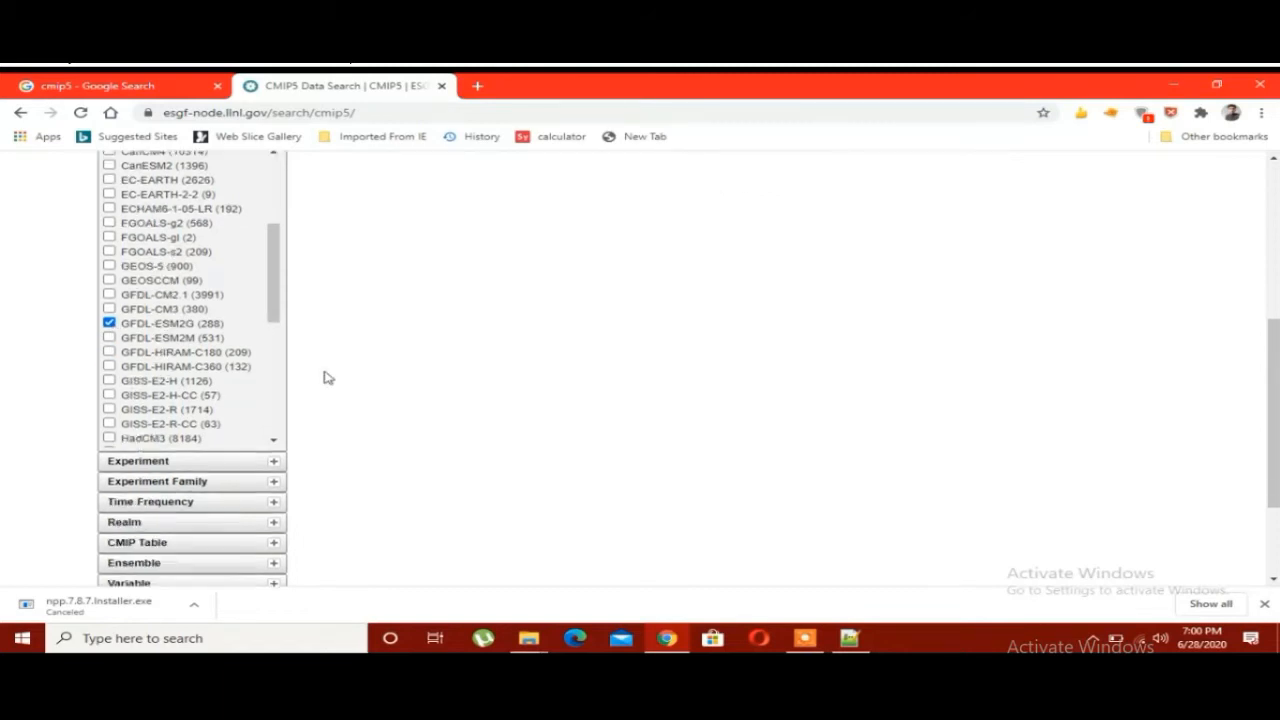
pyautogui.click(274, 314)
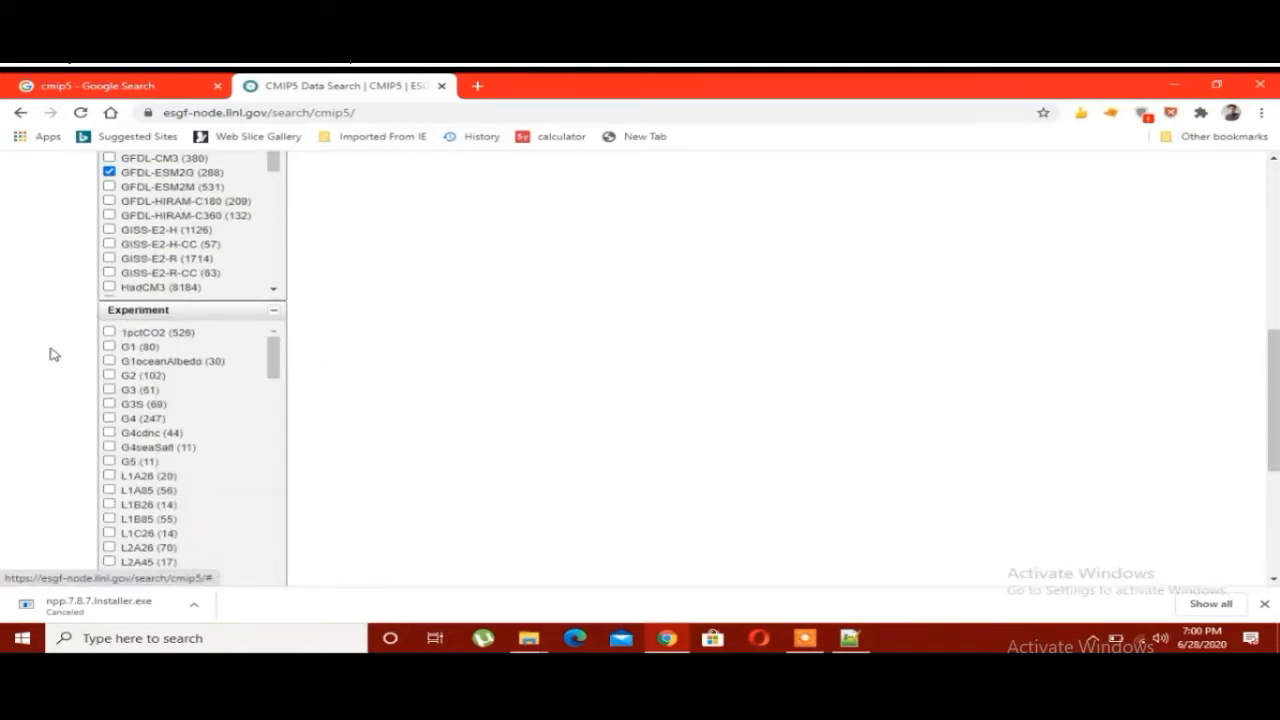
pyautogui.scroll(-2, 30, 364)
pyautogui.scroll(-2, 240, 335)
pyautogui.scroll(-2, 240, 335)
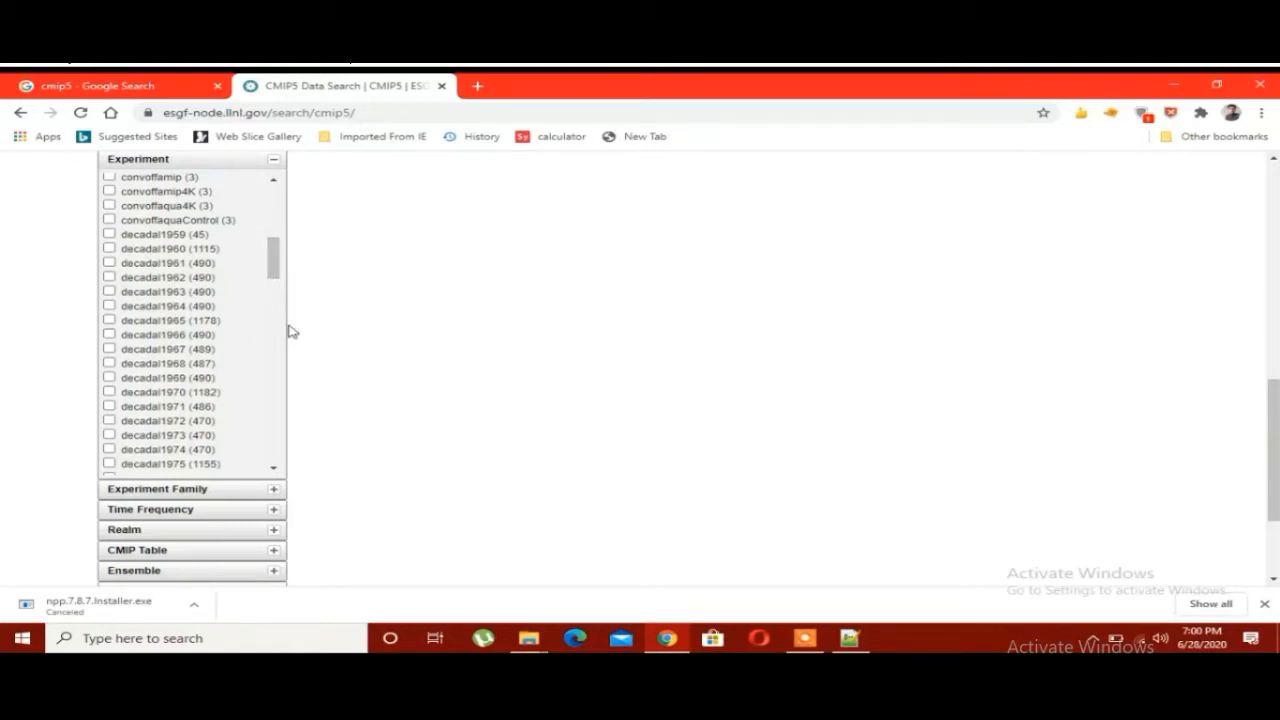
pyautogui.scroll(-3, 262, 335)
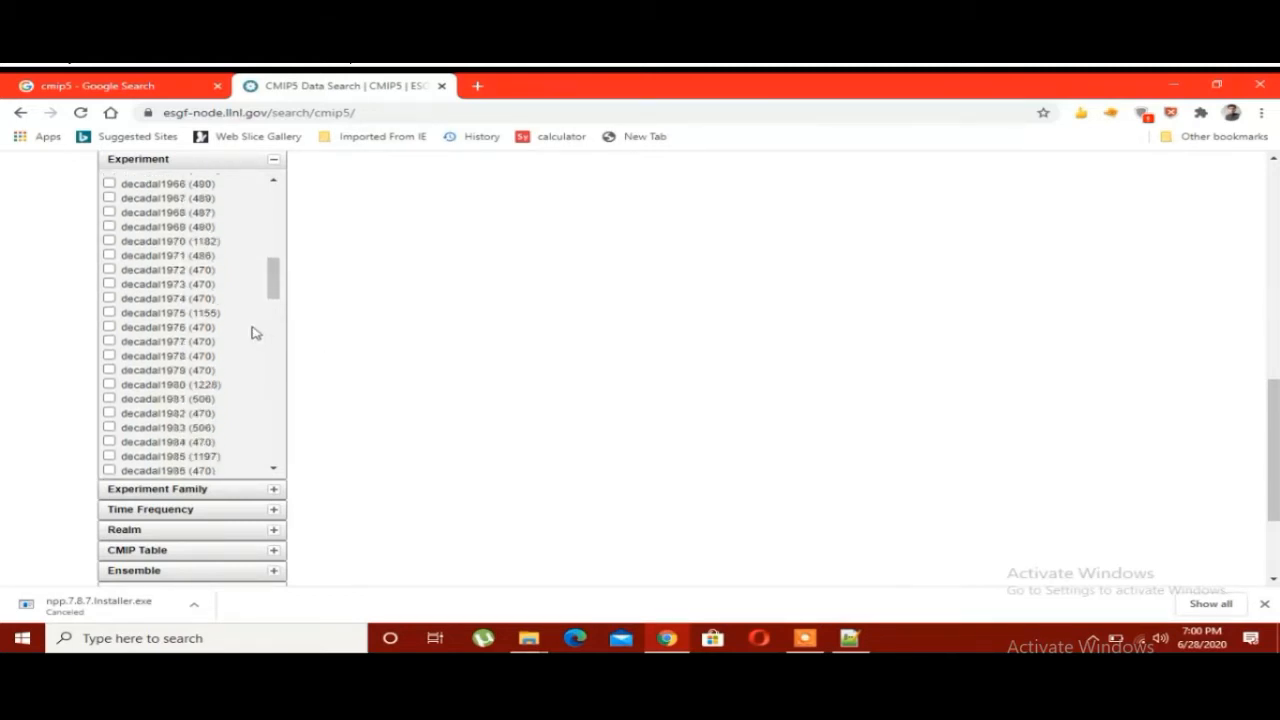
pyautogui.scroll(-2, 253, 311)
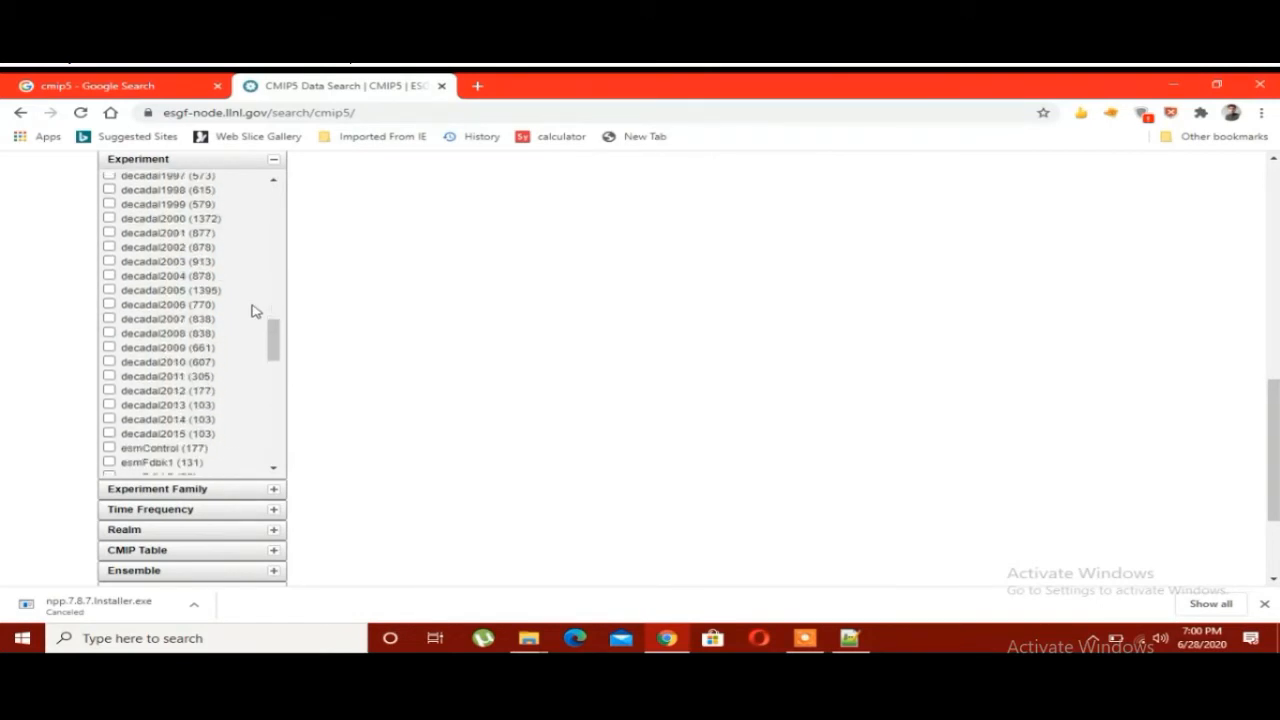
pyautogui.scroll(-5, 252, 310)
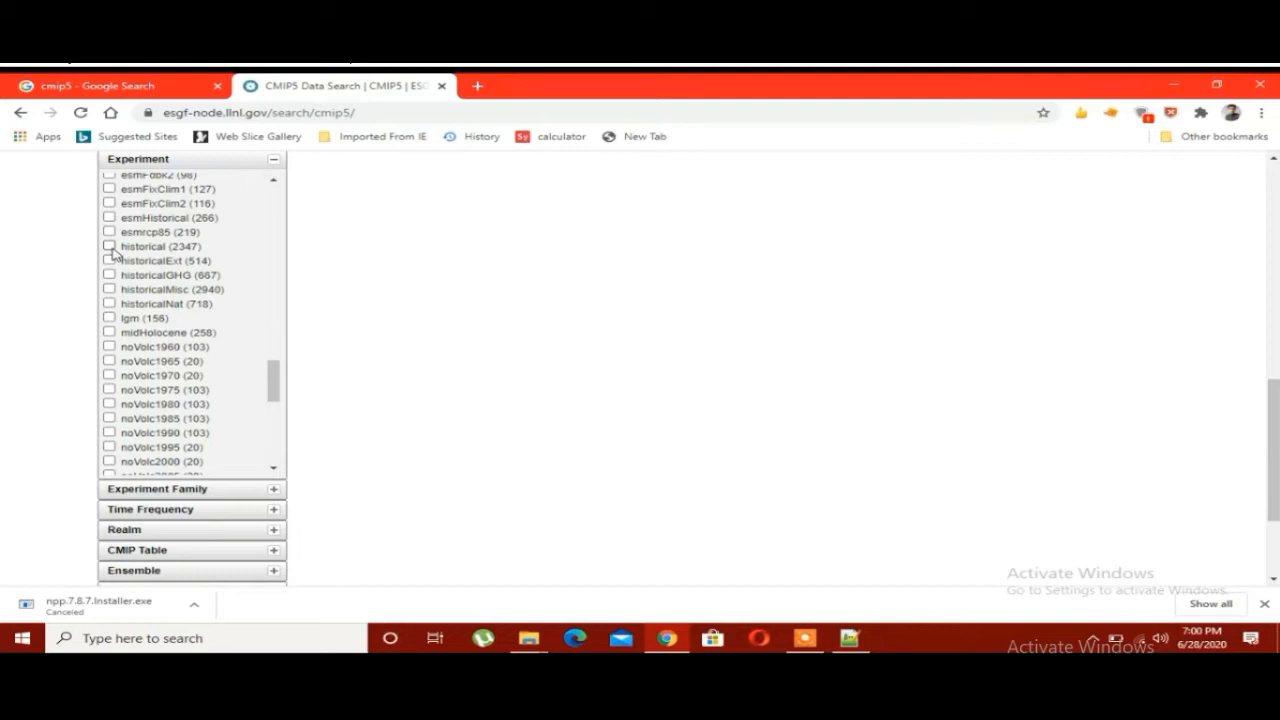
pyautogui.click(110, 247)
# - Add rcp85 to the Experiment filter, leaving rcp45 unselected
pyautogui.scroll(-5, 223, 286)
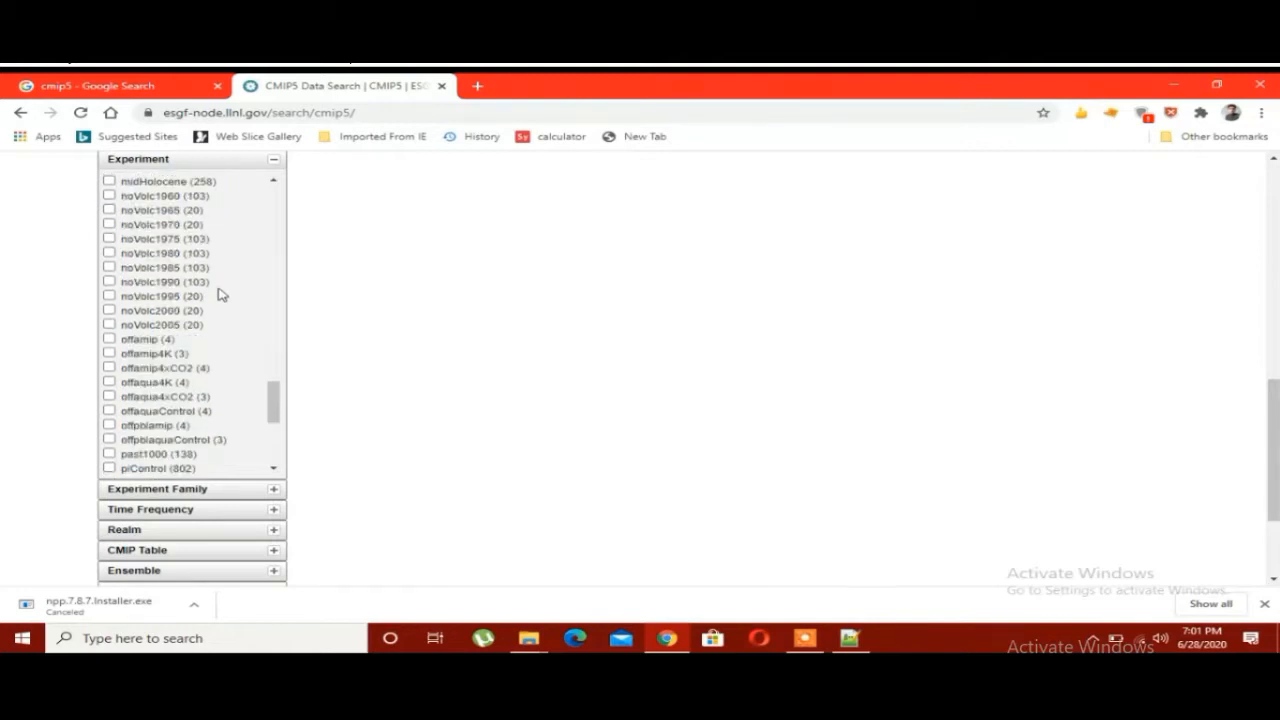
pyautogui.scroll(-2, 215, 302)
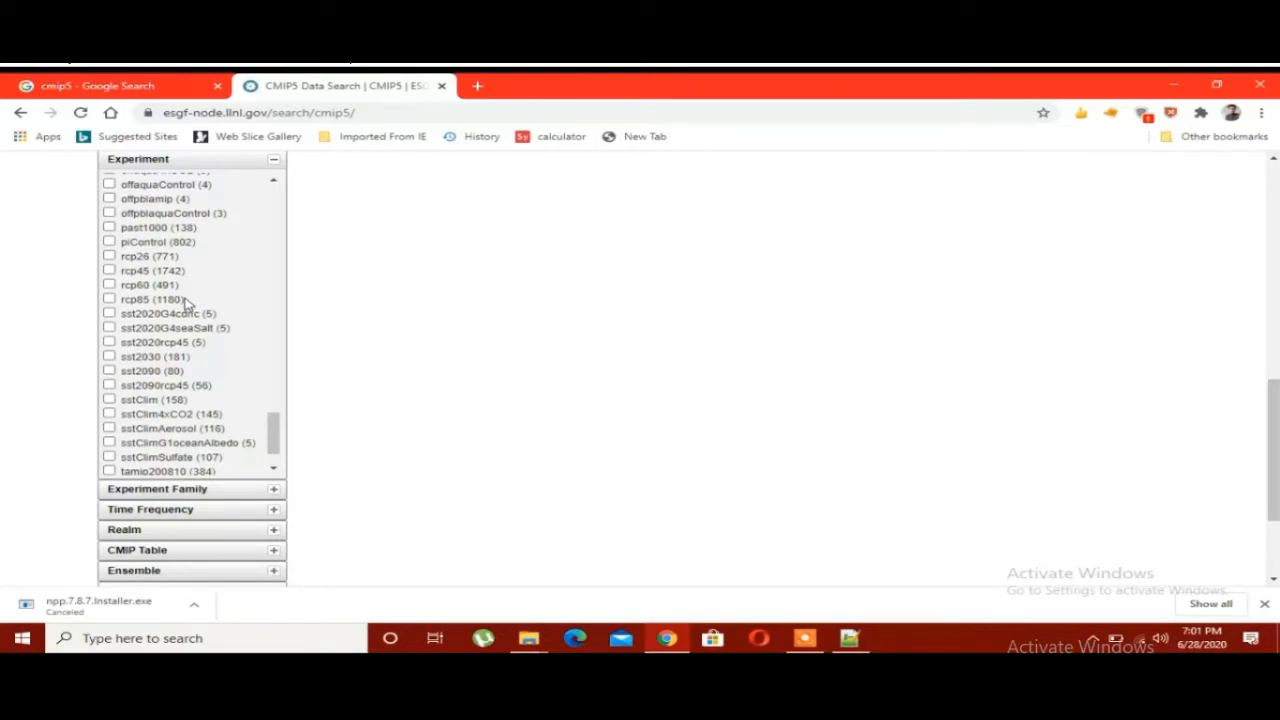
pyautogui.click(109, 299)
pyautogui.click(110, 271)
pyautogui.click(110, 271)
pyautogui.scroll(-2, 200, 380)
pyautogui.scroll(-2, 228, 375)
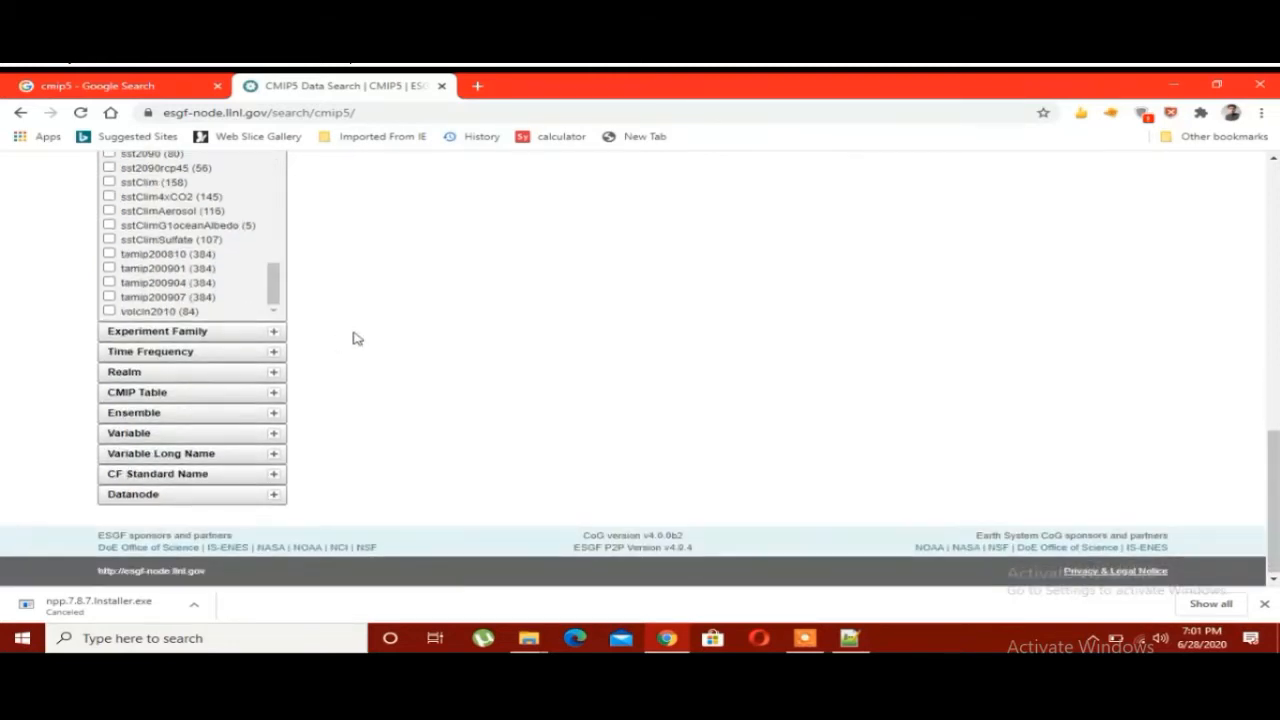
# - Expand the Experiment Family filter and select only RCP
pyautogui.click(275, 333)
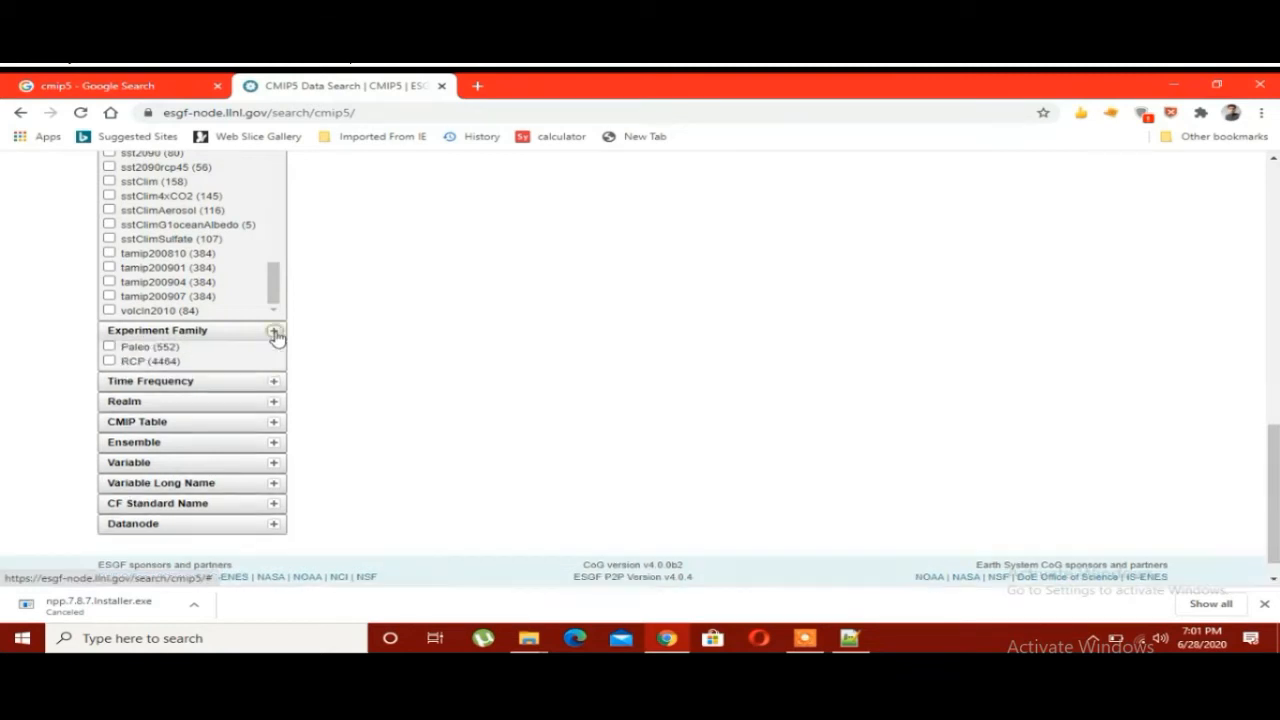
pyautogui.scroll(-1, 209, 394)
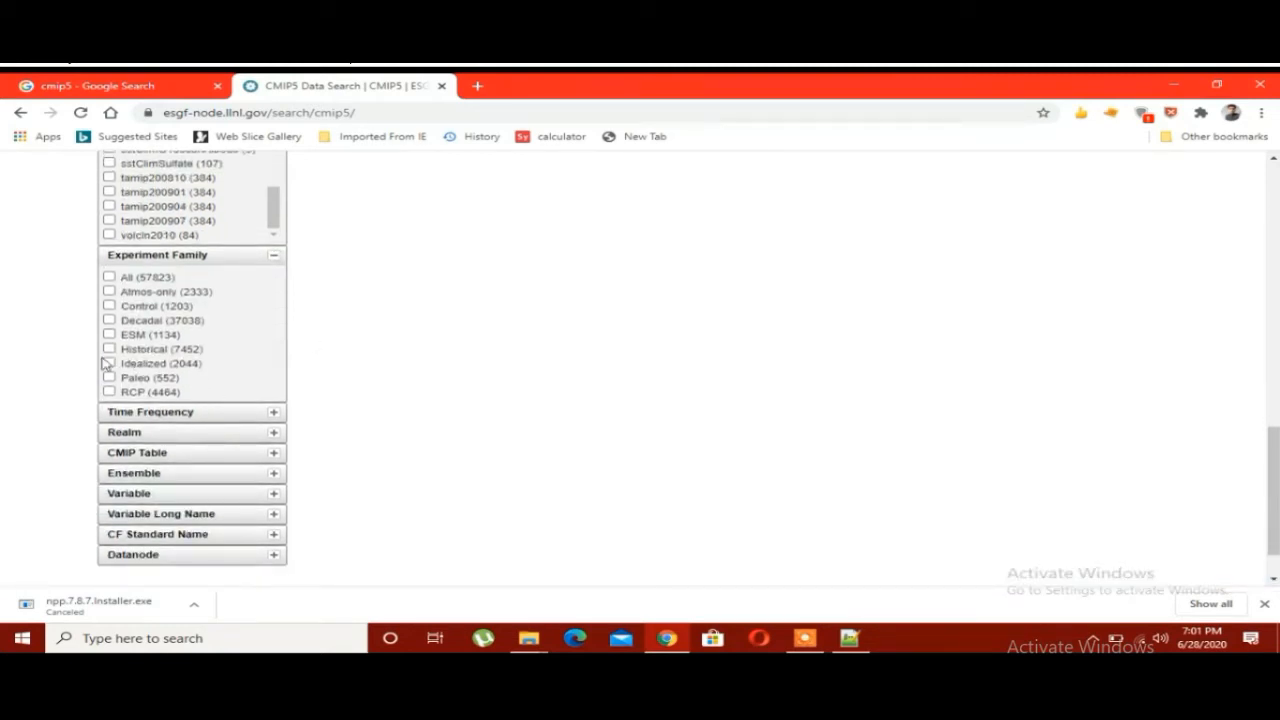
pyautogui.click(109, 349)
pyautogui.click(109, 391)
pyautogui.click(110, 350)
# - Recheck the historical selection in the Experiment filter and add Historical to the Experiment Family filter
pyautogui.scroll(4, 181, 325)
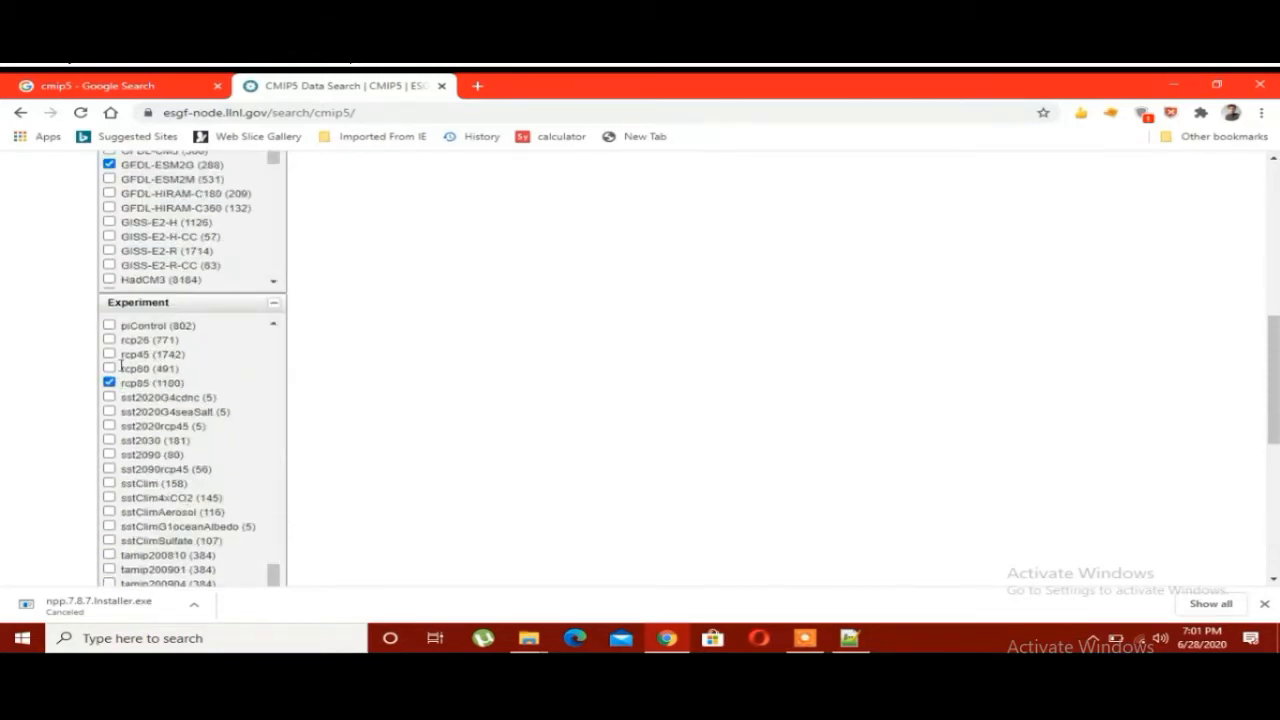
pyautogui.scroll(8, 121, 366)
pyautogui.scroll(-3, 145, 395)
pyautogui.click(110, 406)
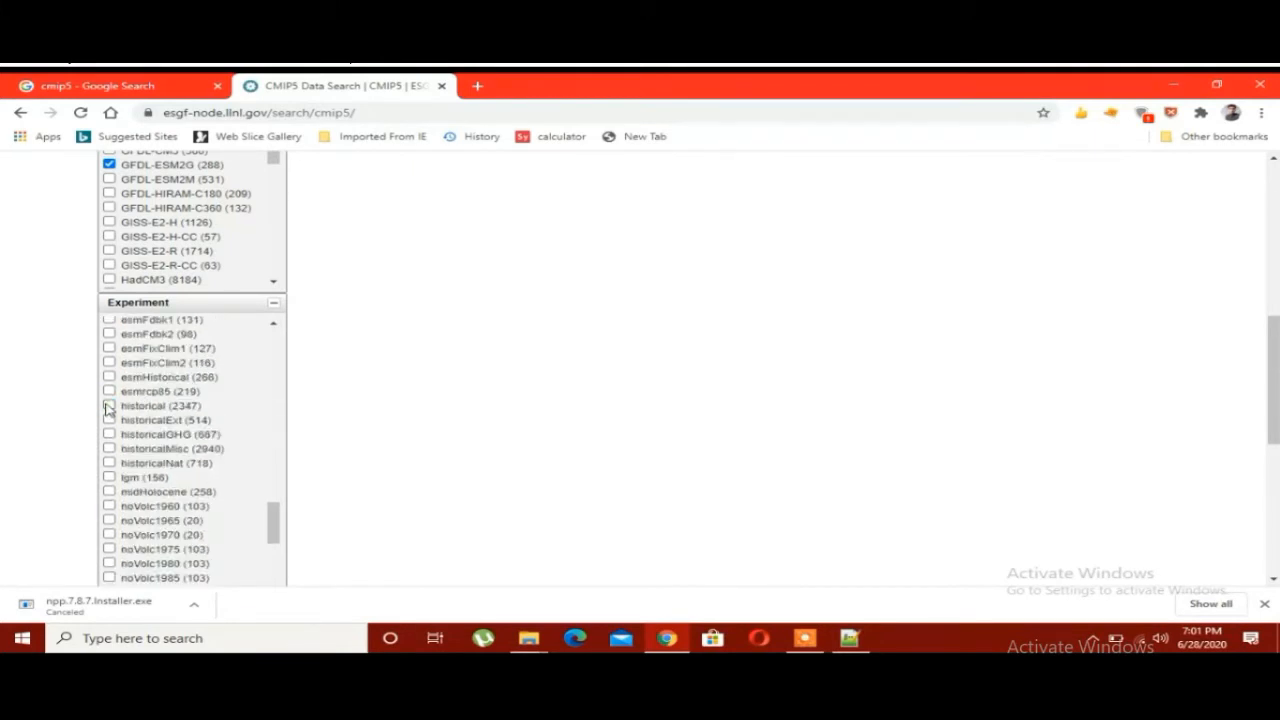
pyautogui.click(109, 406)
pyautogui.scroll(-3, 340, 401)
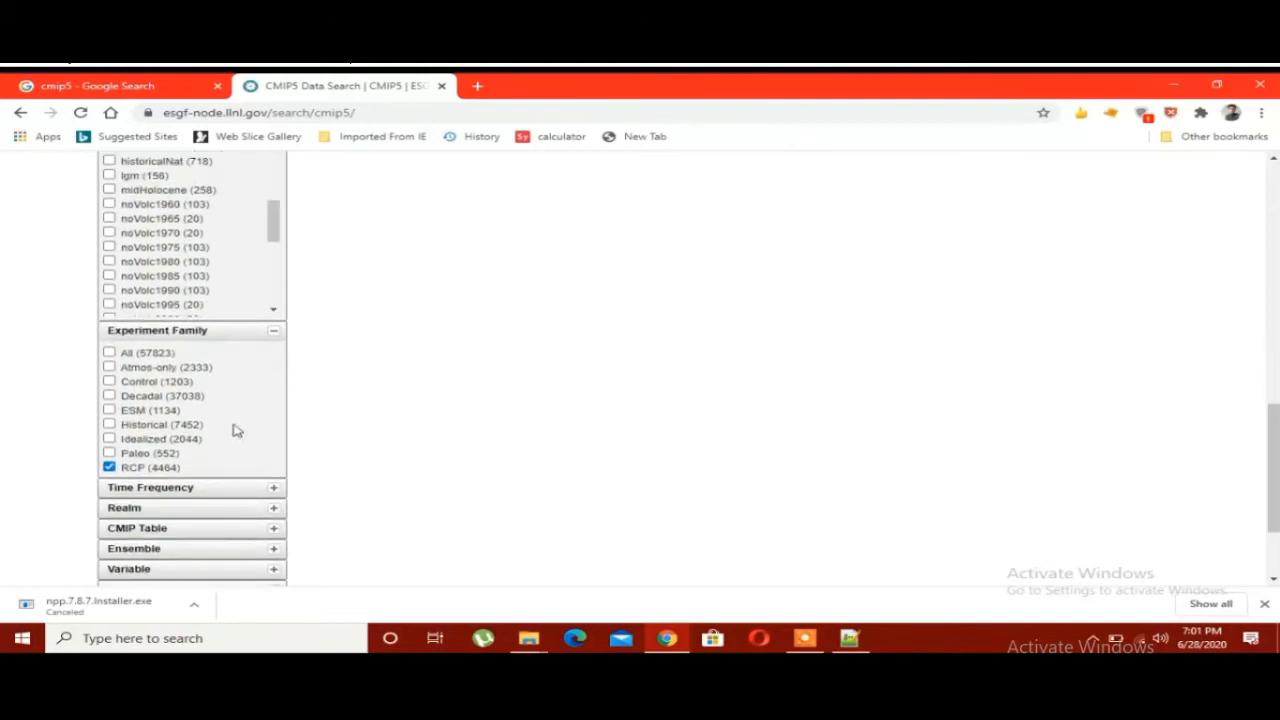
pyautogui.click(109, 424)
pyautogui.scroll(-2, 340, 418)
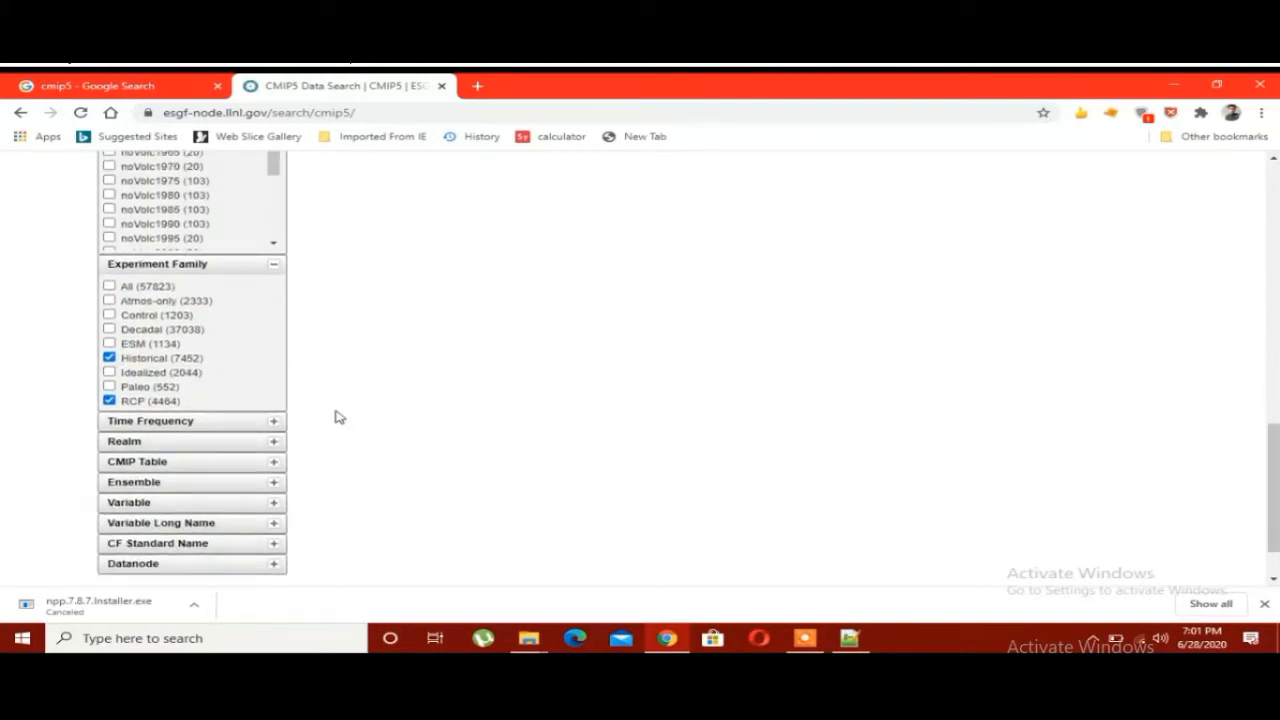
# - Expand the Time Frequency filter and select day as the data frequency
pyautogui.click(273, 414)
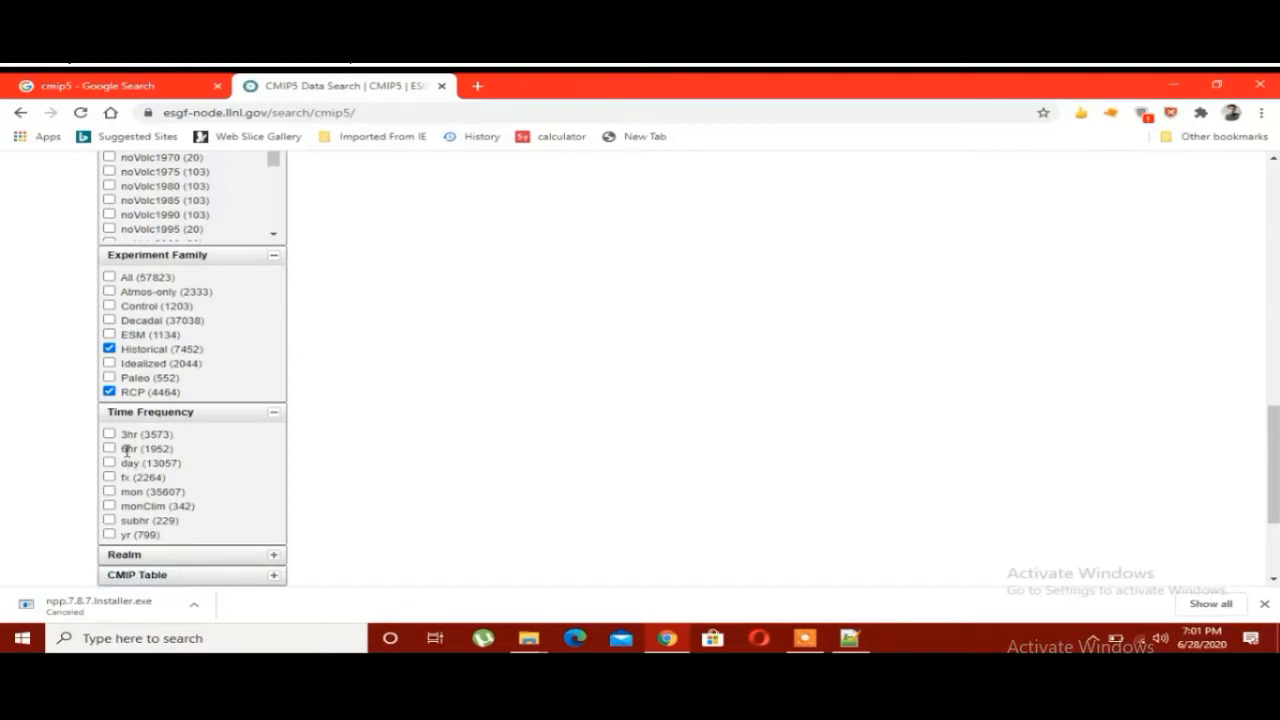
pyautogui.doubleClick(126, 449)
pyautogui.moveTo(133, 464); pyautogui.dragTo(127, 463)
pyautogui.click(317, 456)
pyautogui.click(109, 463)
pyautogui.scroll(-3, 349, 446)
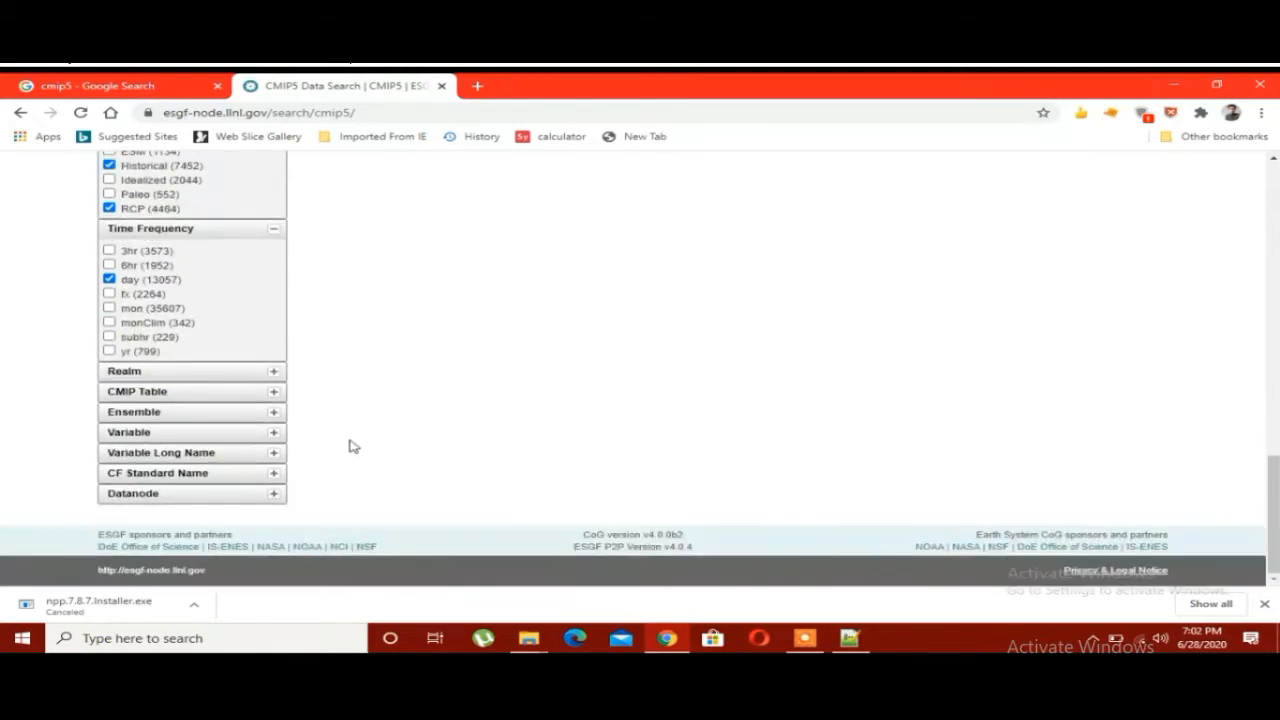
# - Expand the Variable filter and look through the chemical species variables at the start of its list, leaving SO4 unselected
pyautogui.click(272, 433)
pyautogui.scroll(-2, 30, 400)
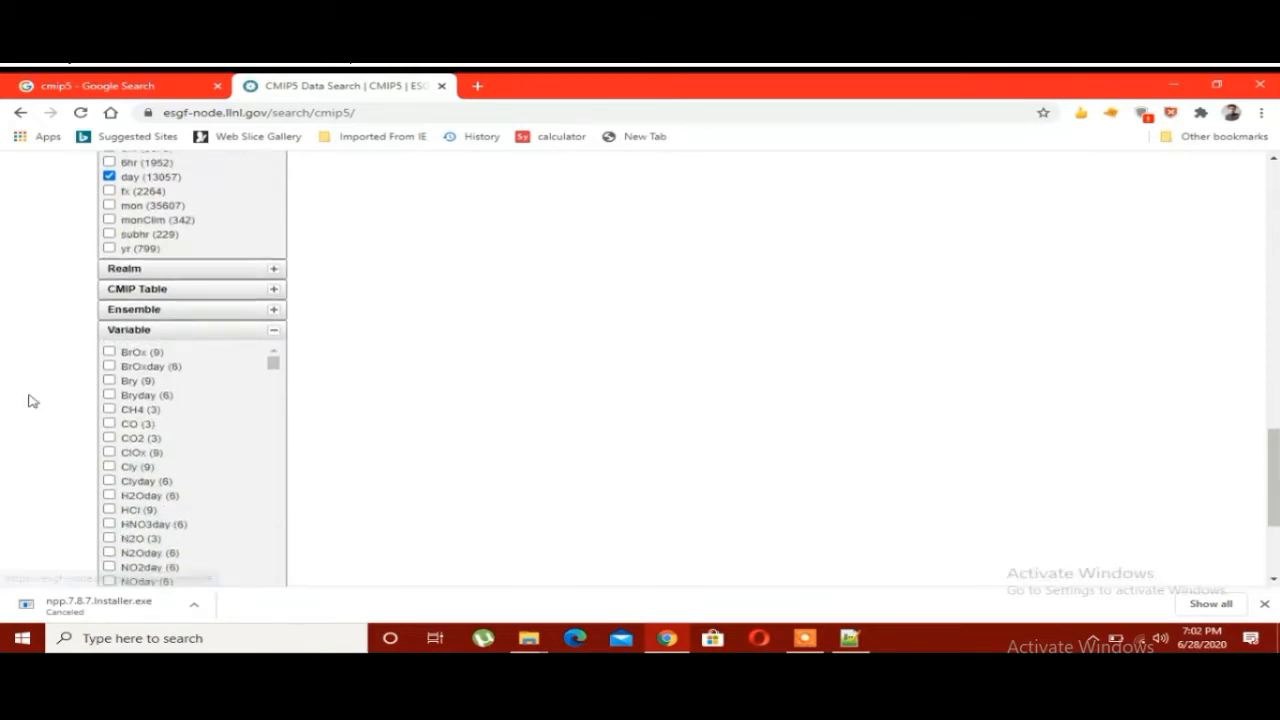
pyautogui.scroll(-2, 163, 341)
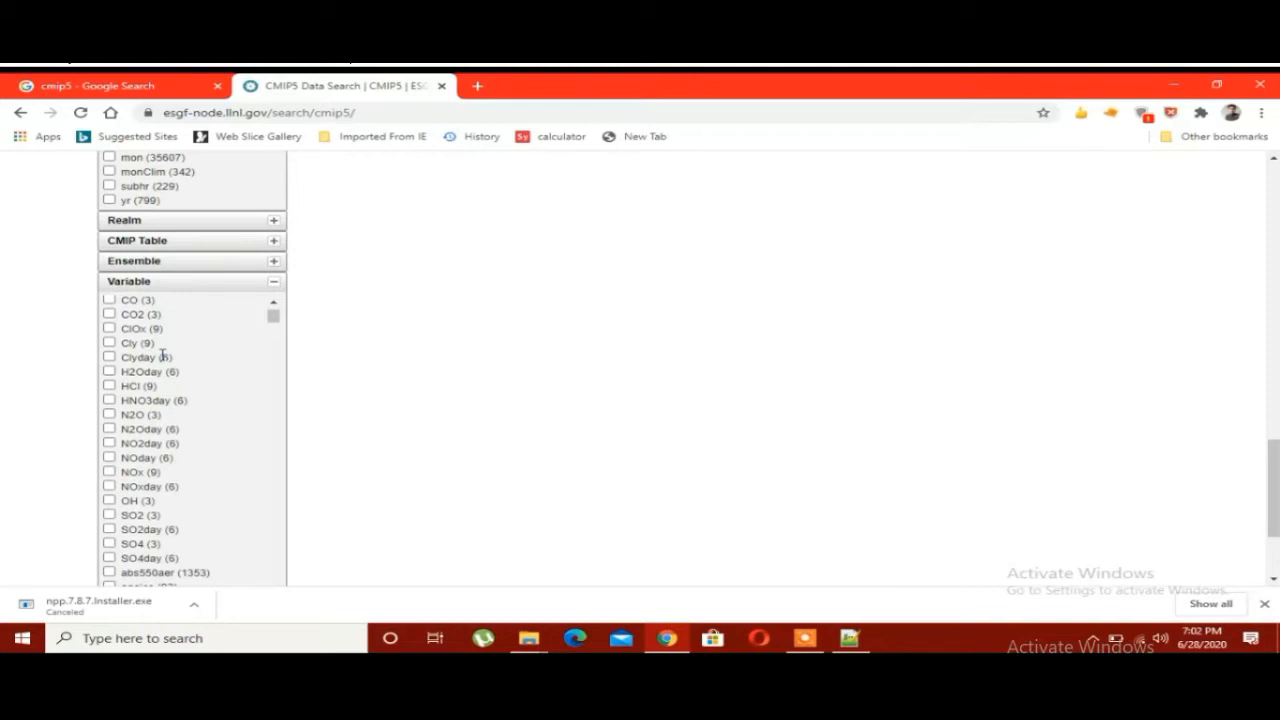
pyautogui.scroll(-2, 162, 356)
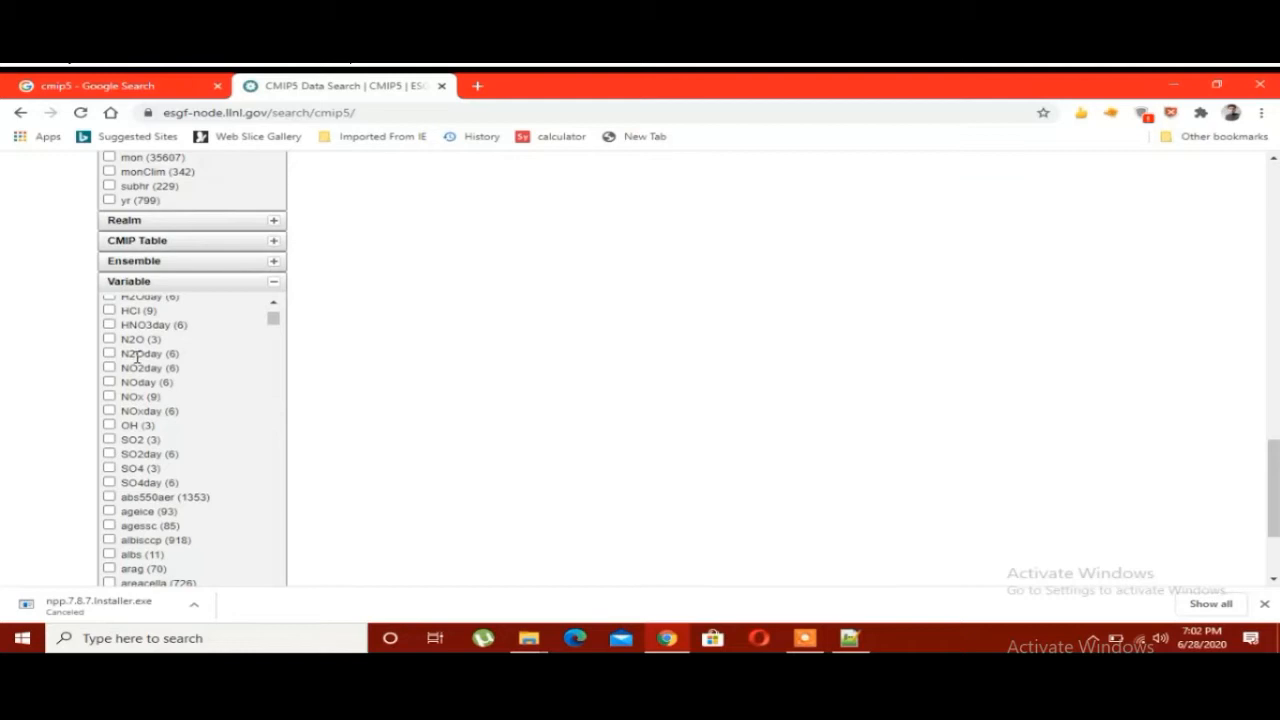
pyautogui.scroll(4, 120, 338)
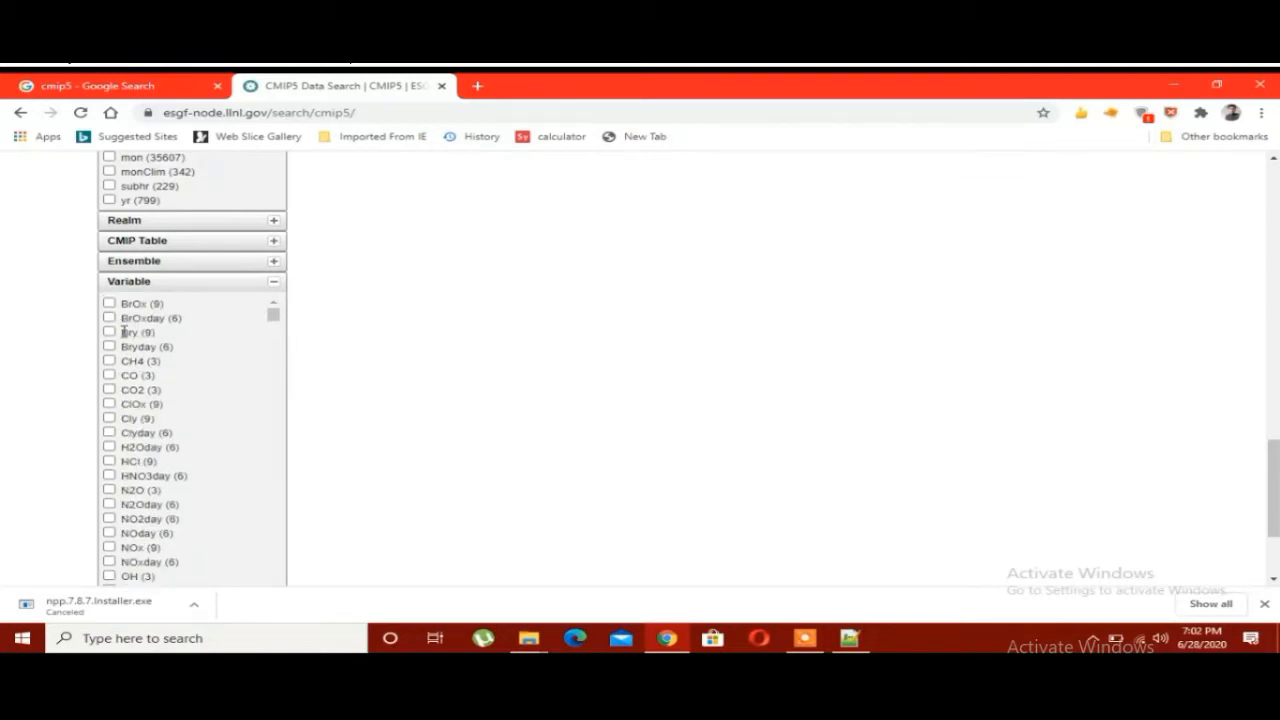
pyautogui.scroll(-10, 160, 375)
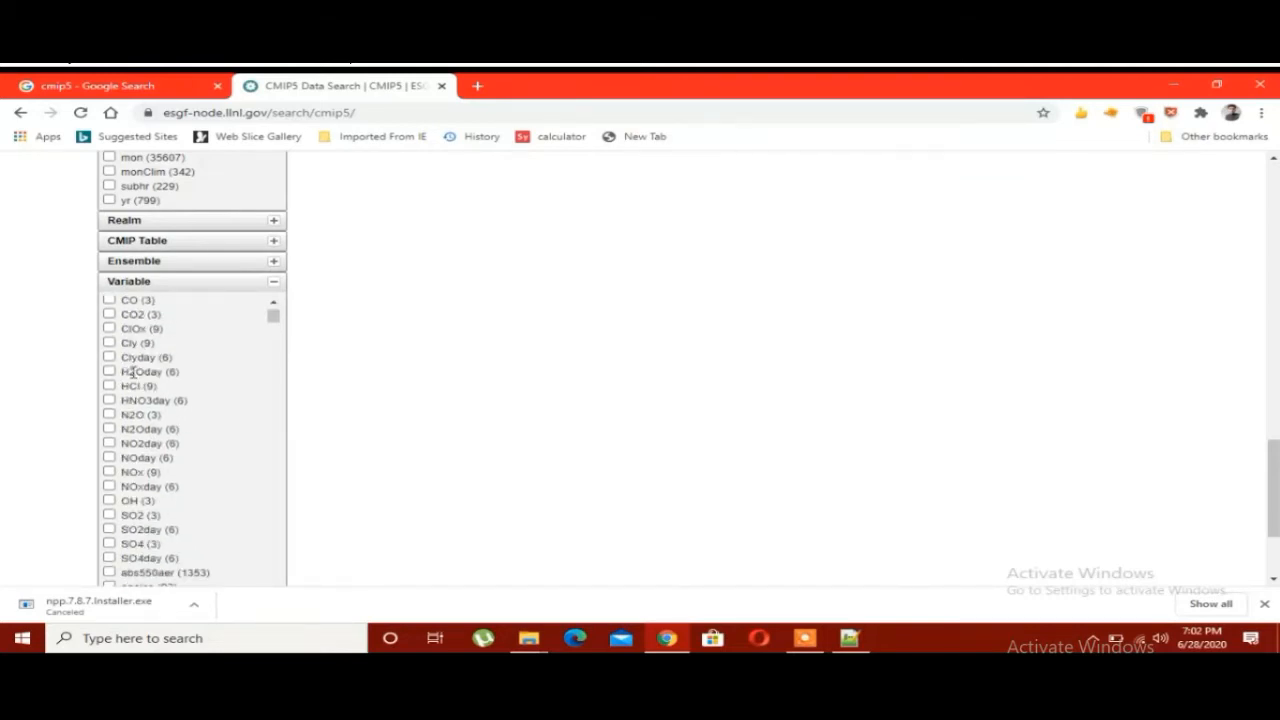
pyautogui.scroll(2, 170, 388)
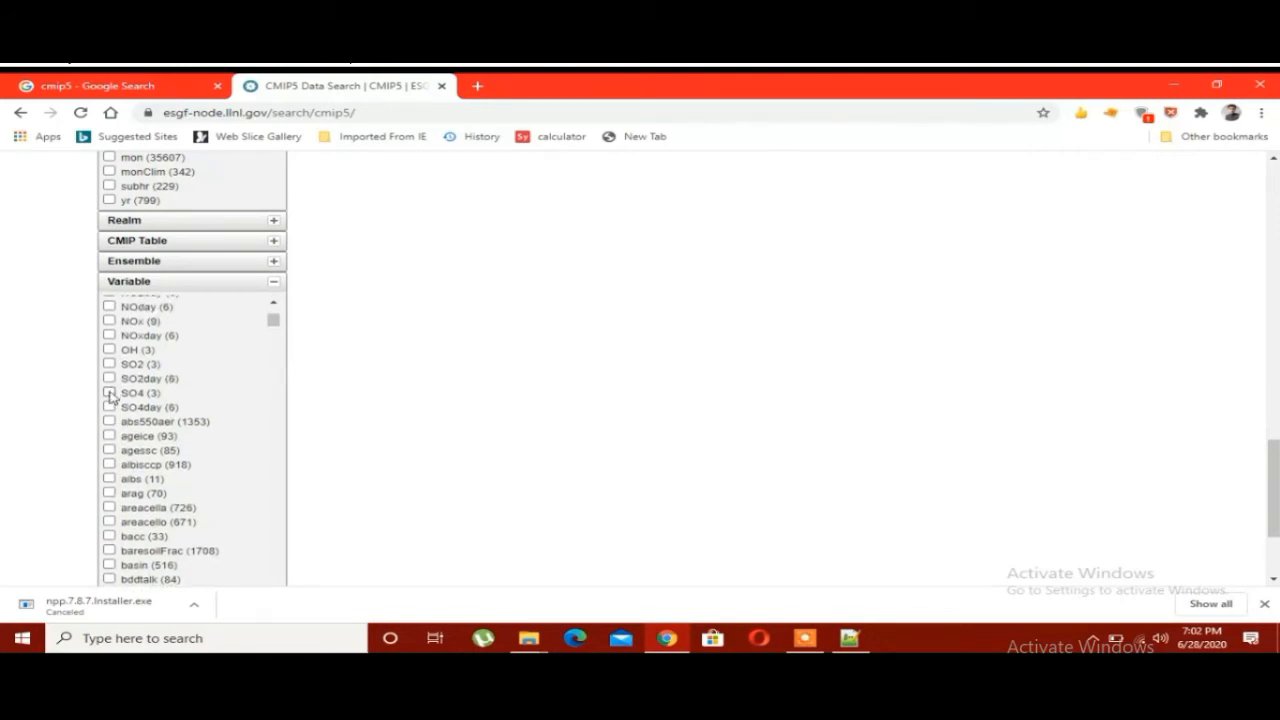
pyautogui.click(110, 394)
pyautogui.click(110, 394)
# - Select the pr variable in the Variable filter
pyautogui.scroll(-9, 224, 371)
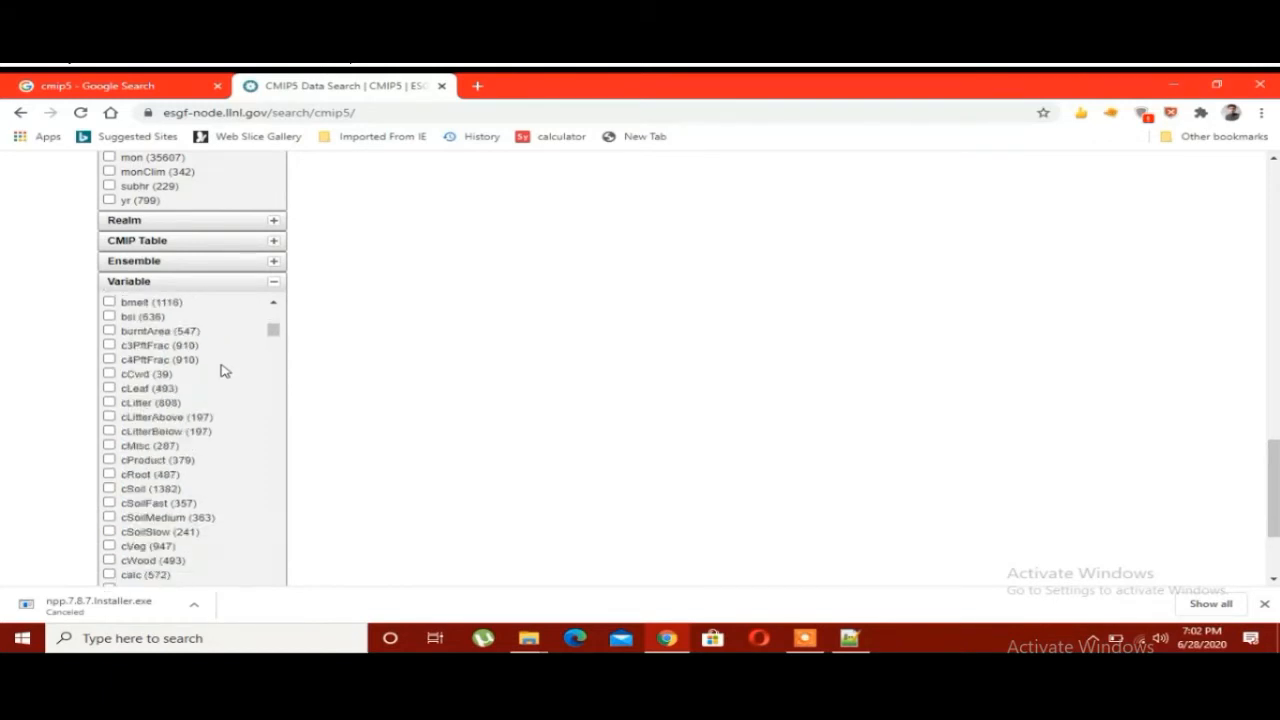
pyautogui.scroll(-10, 224, 371)
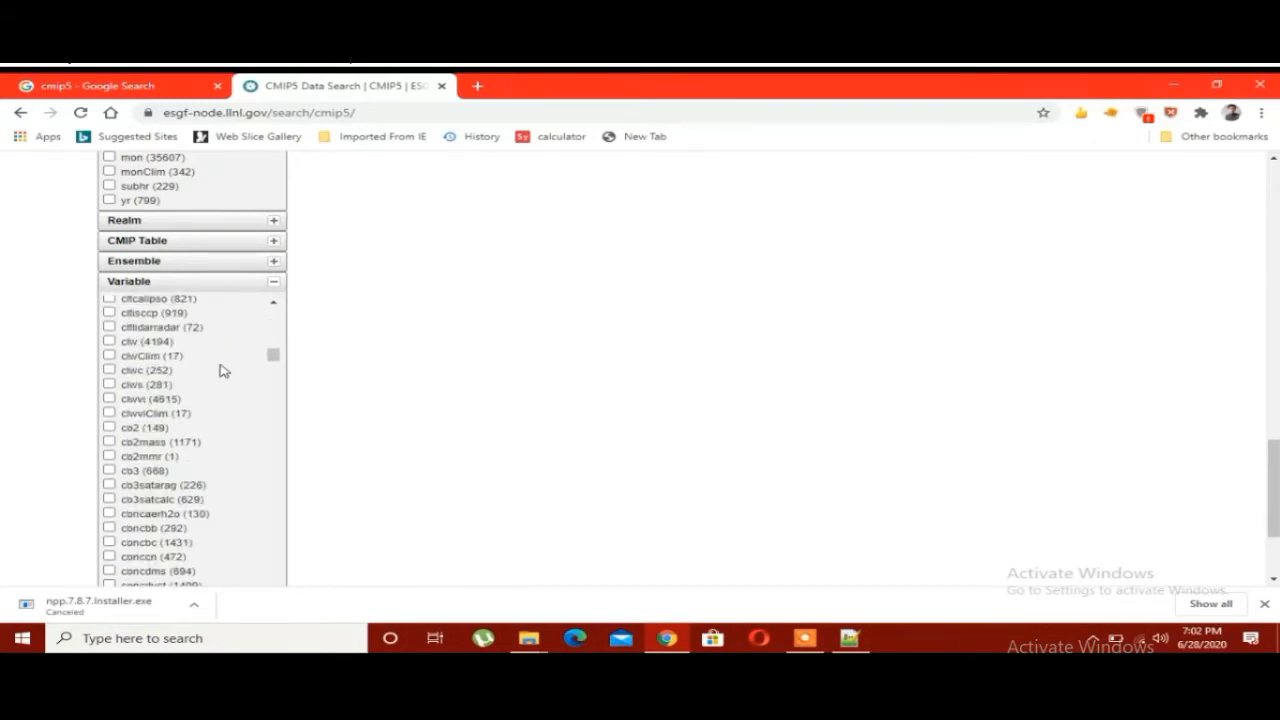
pyautogui.scroll(-12, 224, 371)
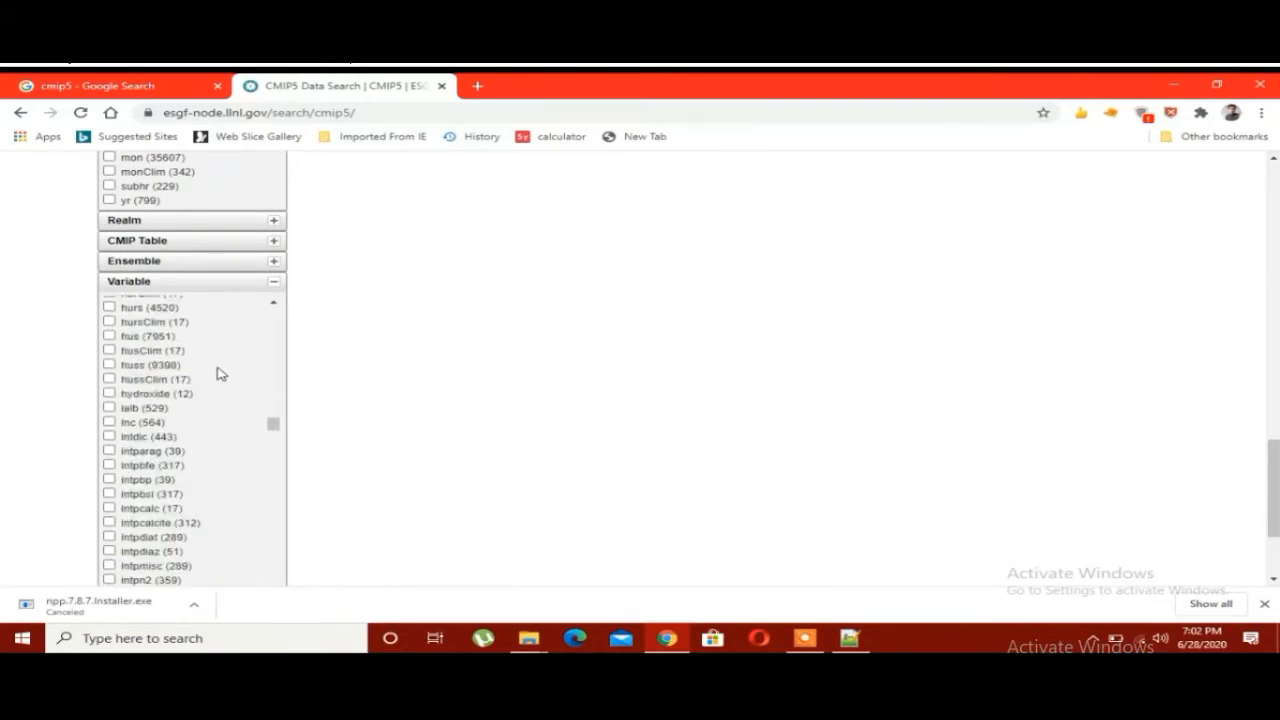
pyautogui.scroll(-12, 220, 374)
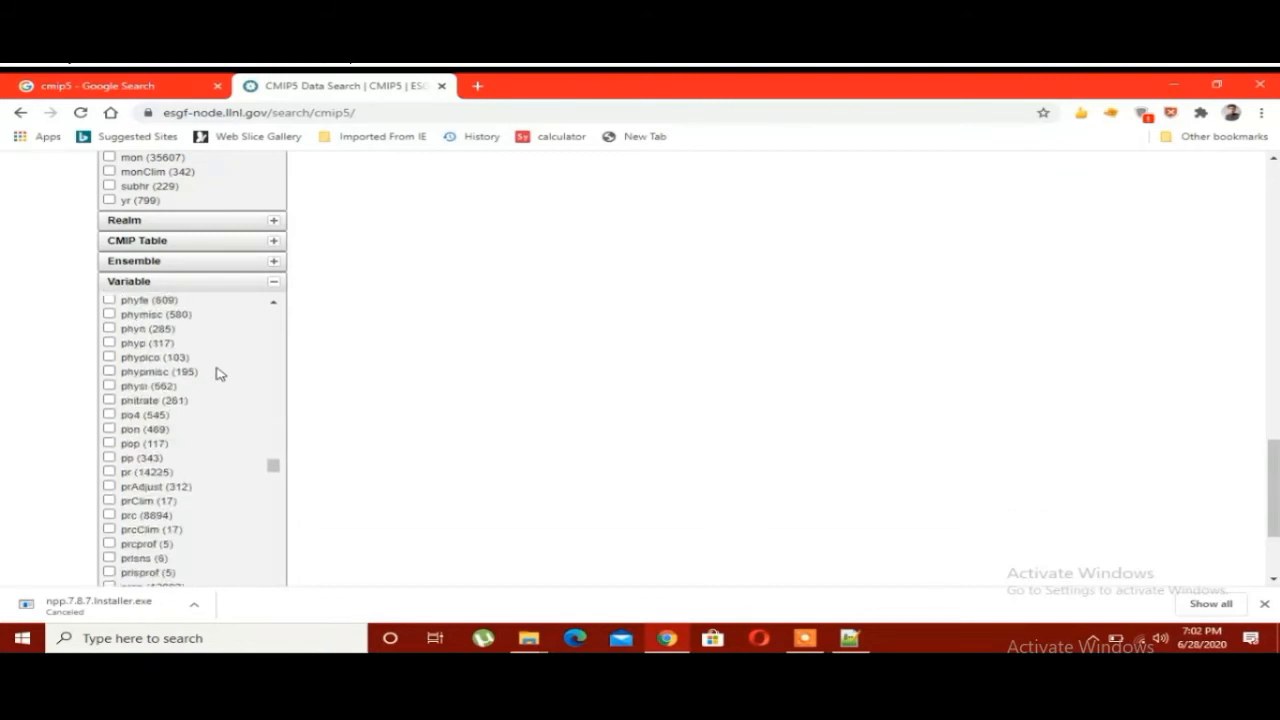
pyautogui.scroll(-3, 220, 374)
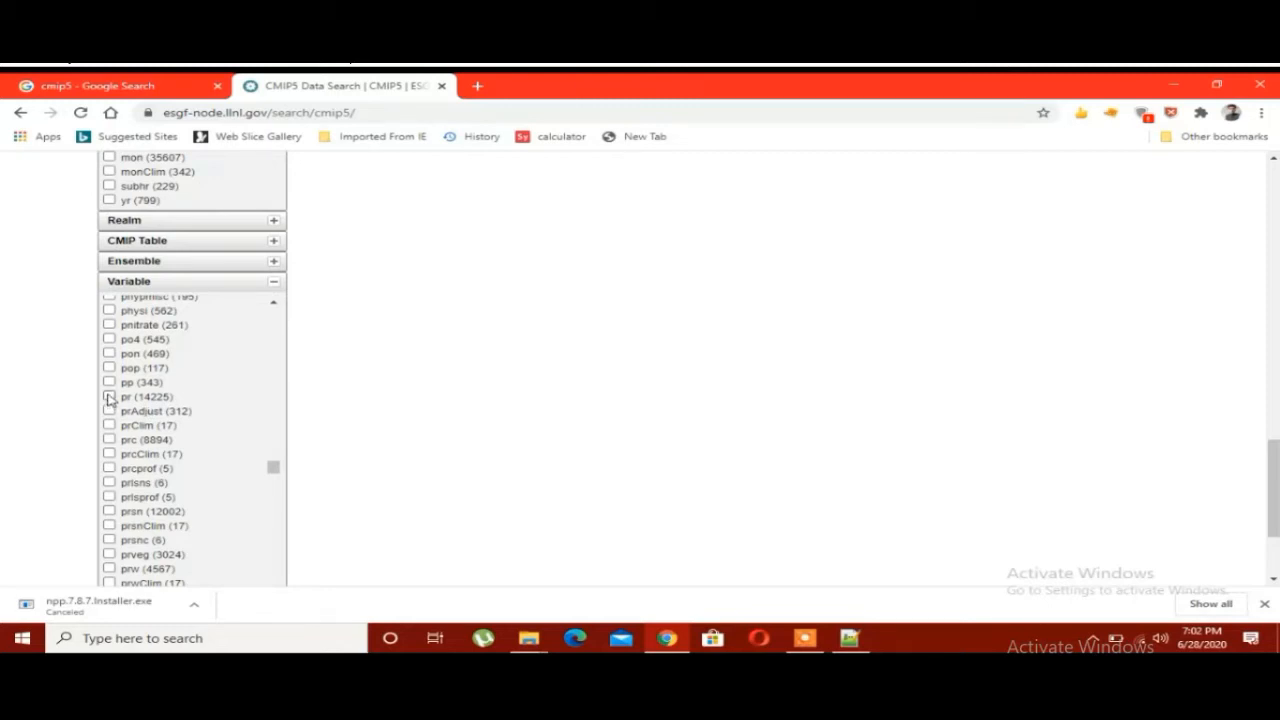
pyautogui.click(110, 397)
# - Add tasmax and tasmin to the selected variables in the Variable filter
pyautogui.scroll(-6, 180, 435)
pyautogui.scroll(-8, 180, 435)
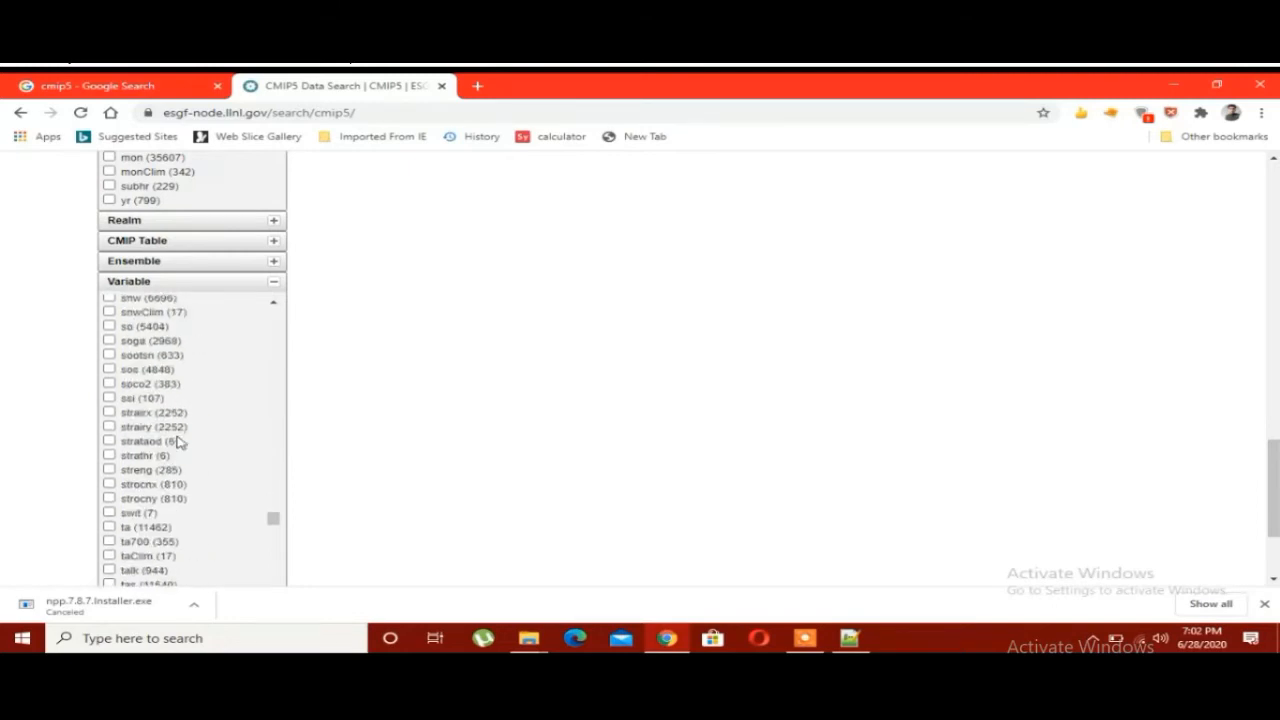
pyautogui.scroll(6, 175, 441)
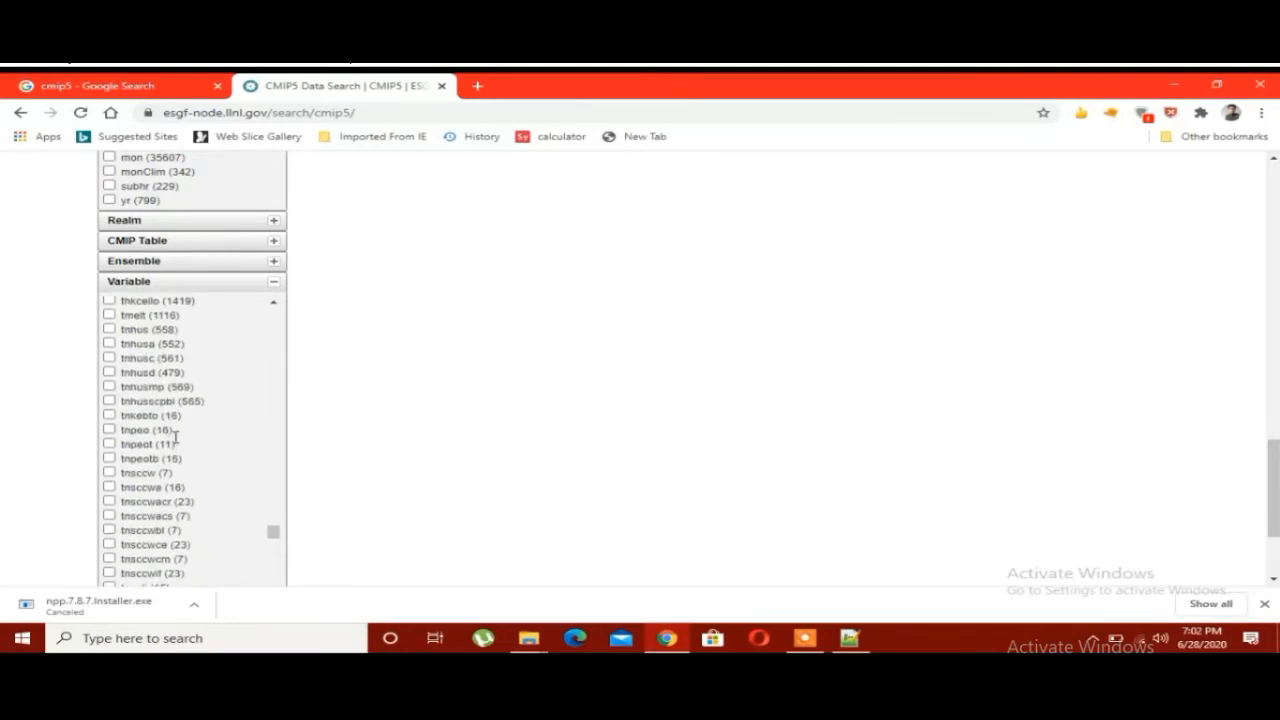
pyautogui.scroll(-3, 175, 440)
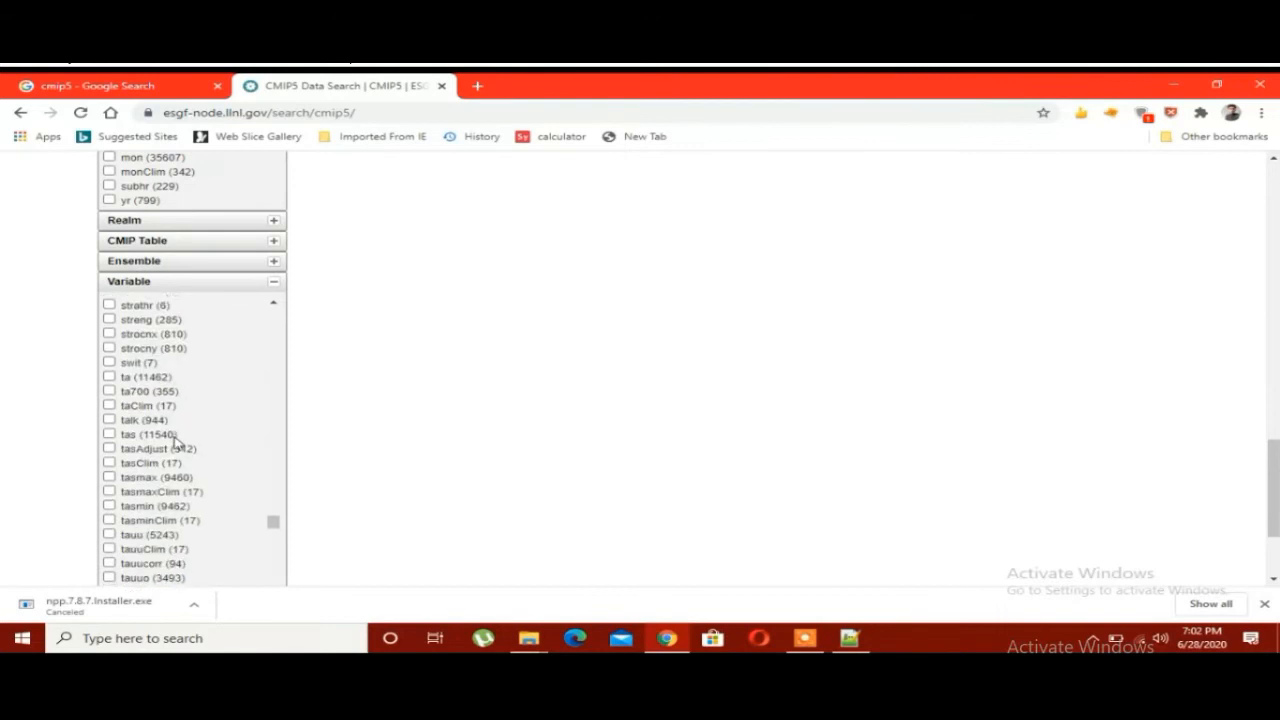
pyautogui.click(109, 478)
# - Look through the other entries of the Variable filter and the start of the Variable Long Name list, leaving the long names collapsed
pyautogui.scroll(5, 217, 418)
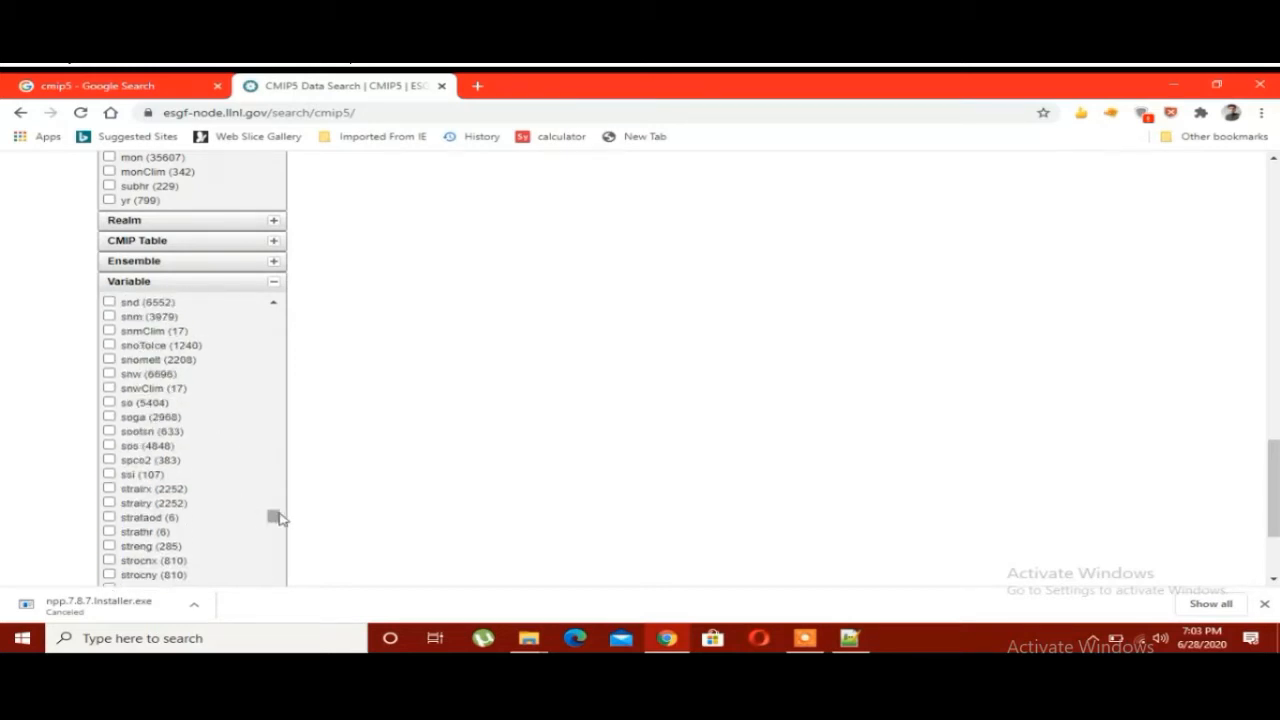
pyautogui.scroll(3, 276, 514)
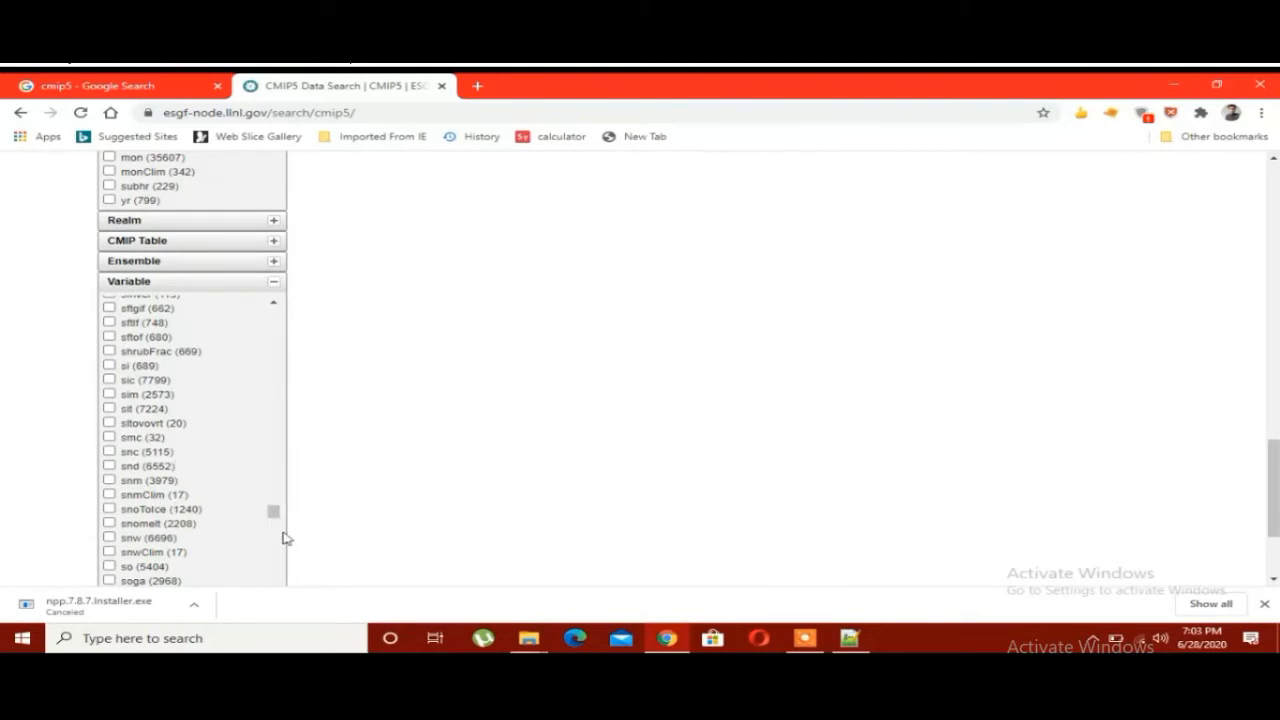
pyautogui.moveTo(273, 511); pyautogui.dragTo(277, 326)
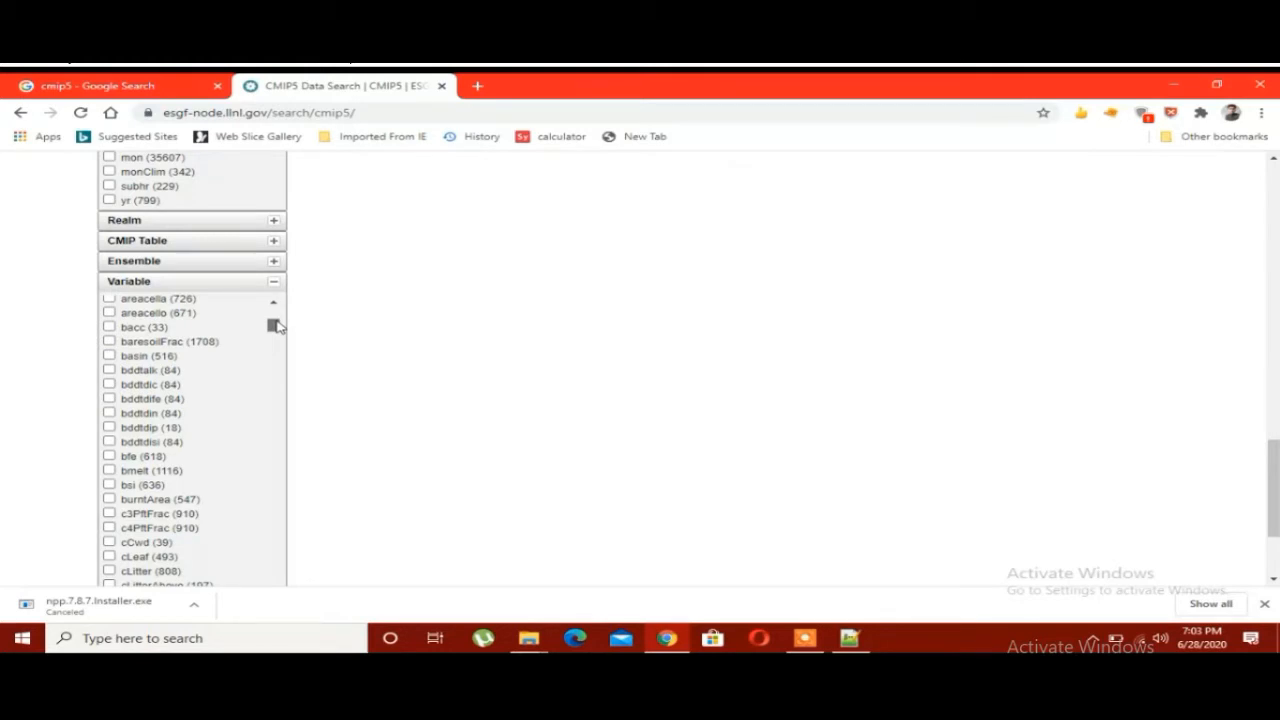
pyautogui.moveTo(277, 326); pyautogui.dragTo(282, 340)
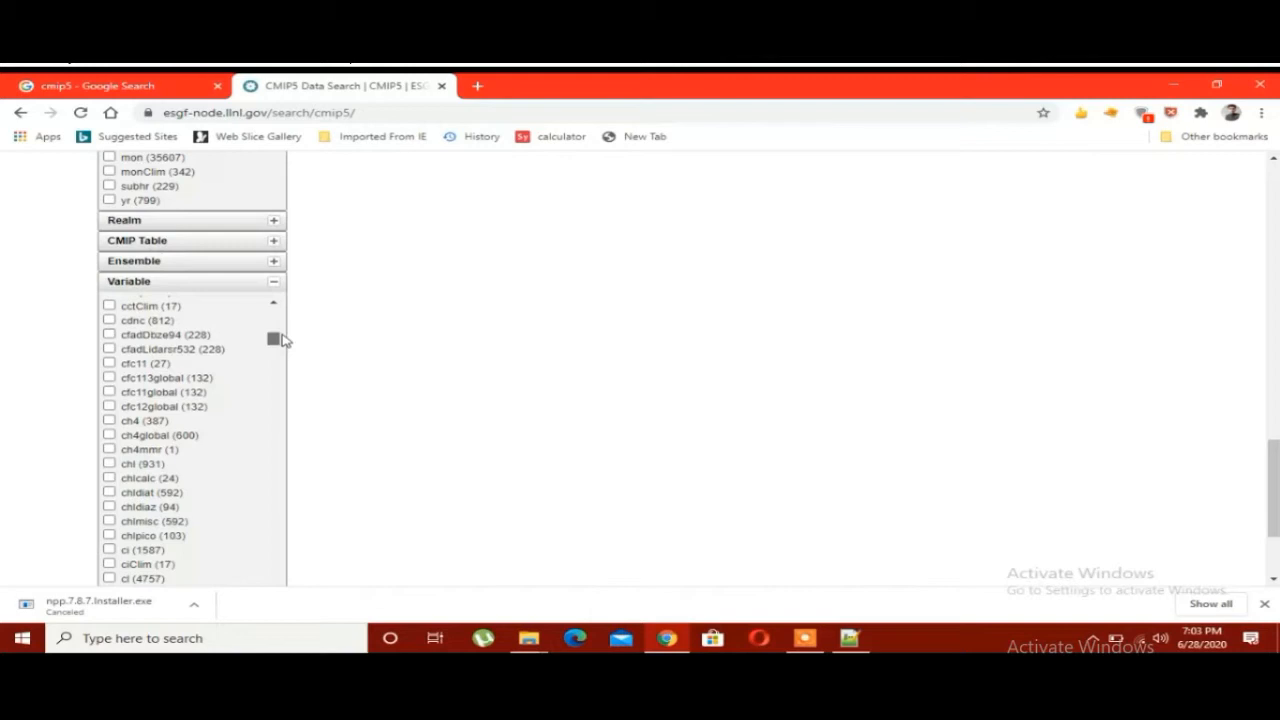
pyautogui.moveTo(282, 340); pyautogui.dragTo(285, 358)
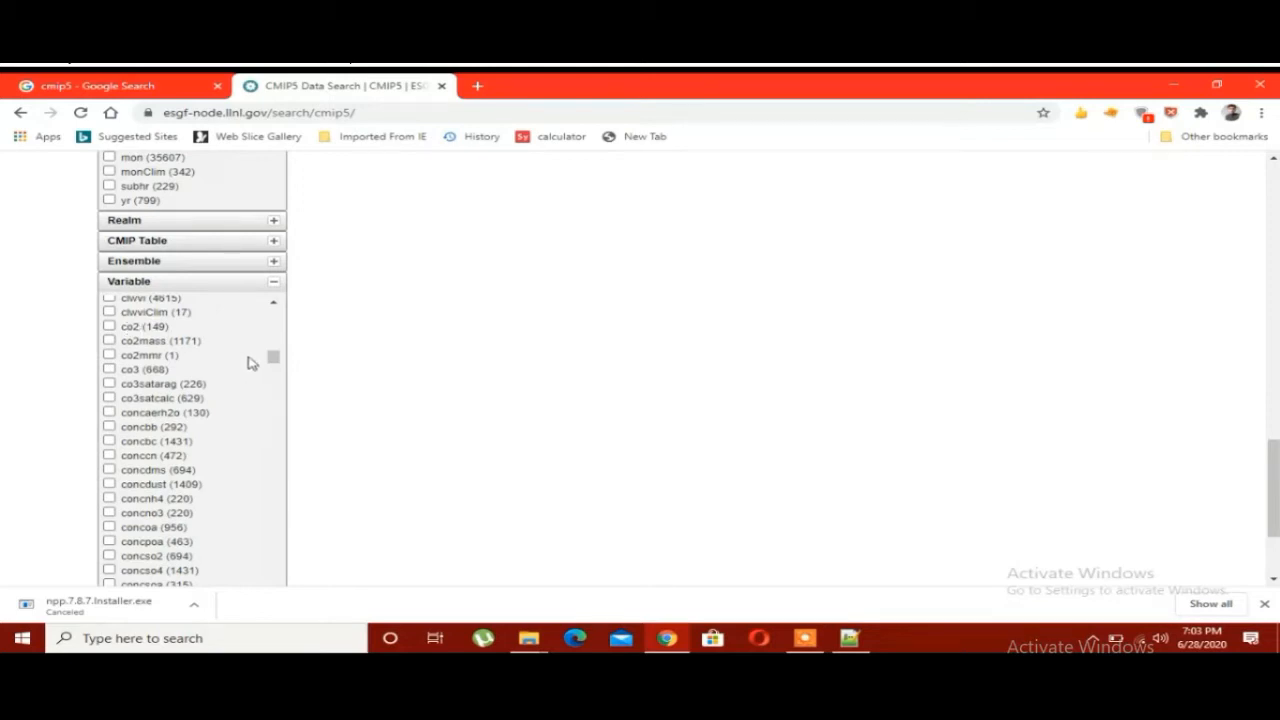
pyautogui.moveTo(274, 357); pyautogui.dragTo(277, 382)
pyautogui.scroll(-2, 313, 364)
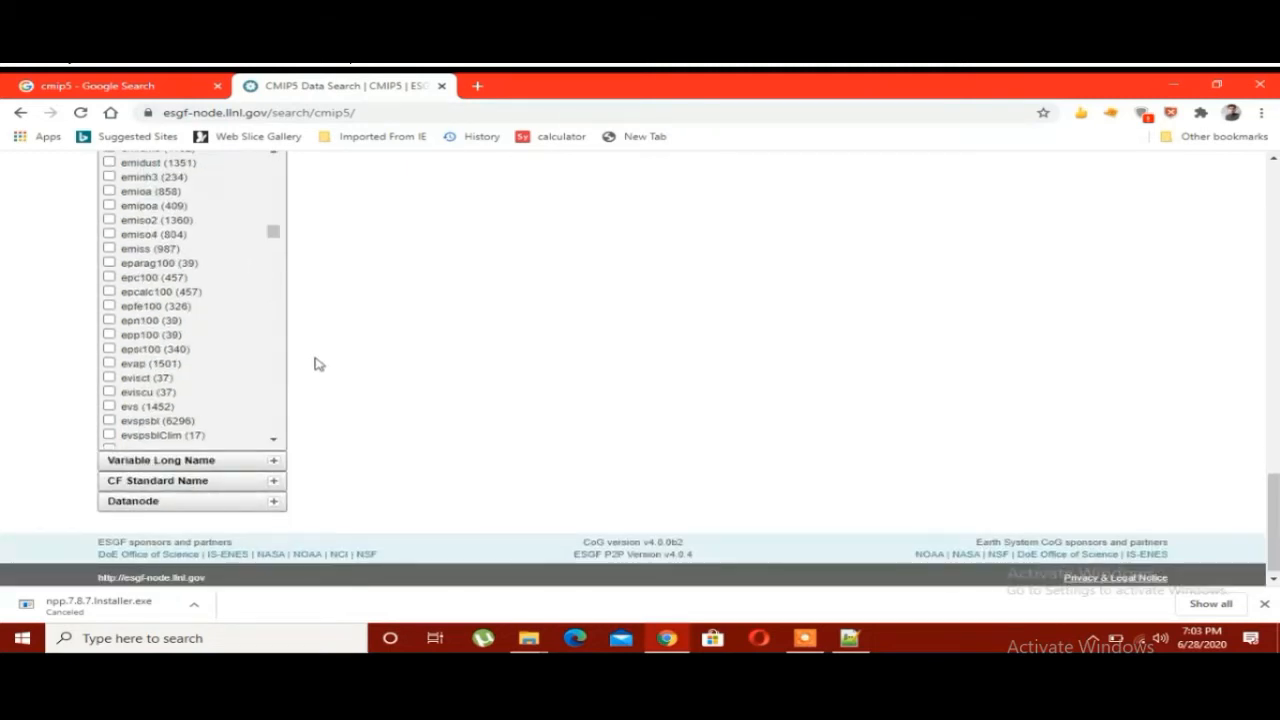
pyautogui.click(273, 460)
pyautogui.scroll(-3, 283, 465)
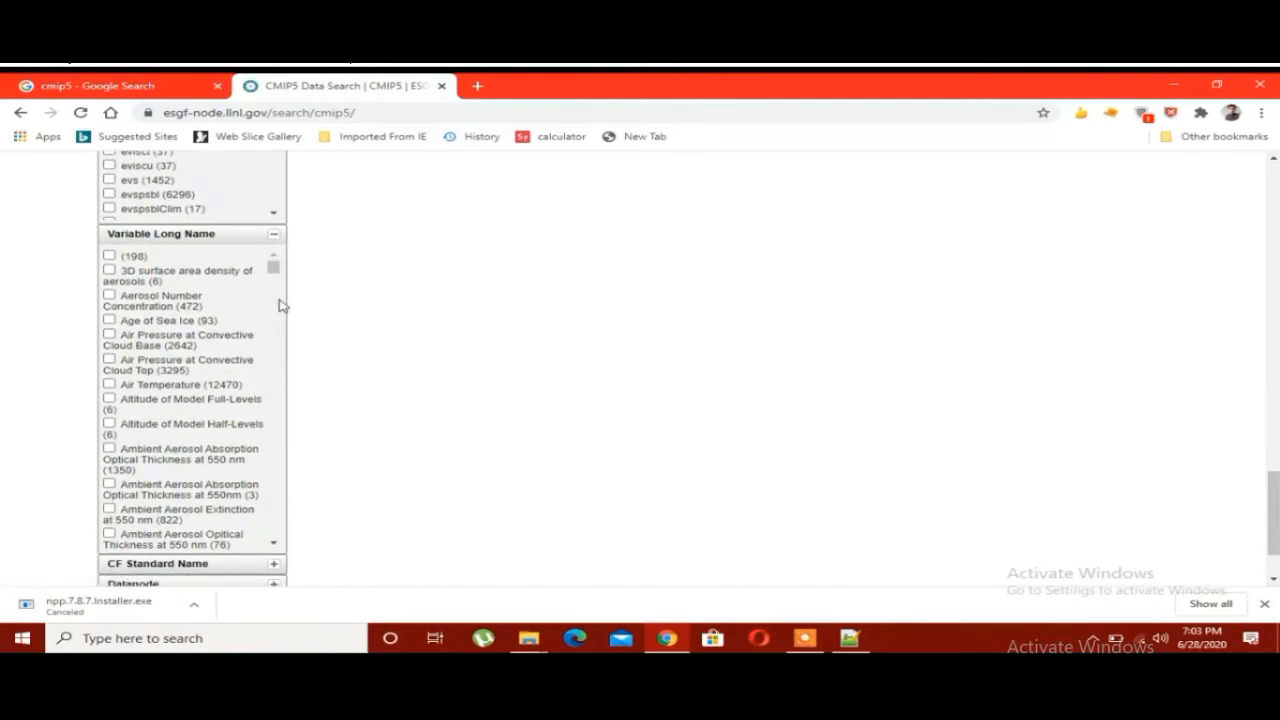
pyautogui.click(274, 238)
# - Run the CMIP5 dataset search with the selected model, experiment, frequency and variable filters
pyautogui.scroll(15, 437, 283)
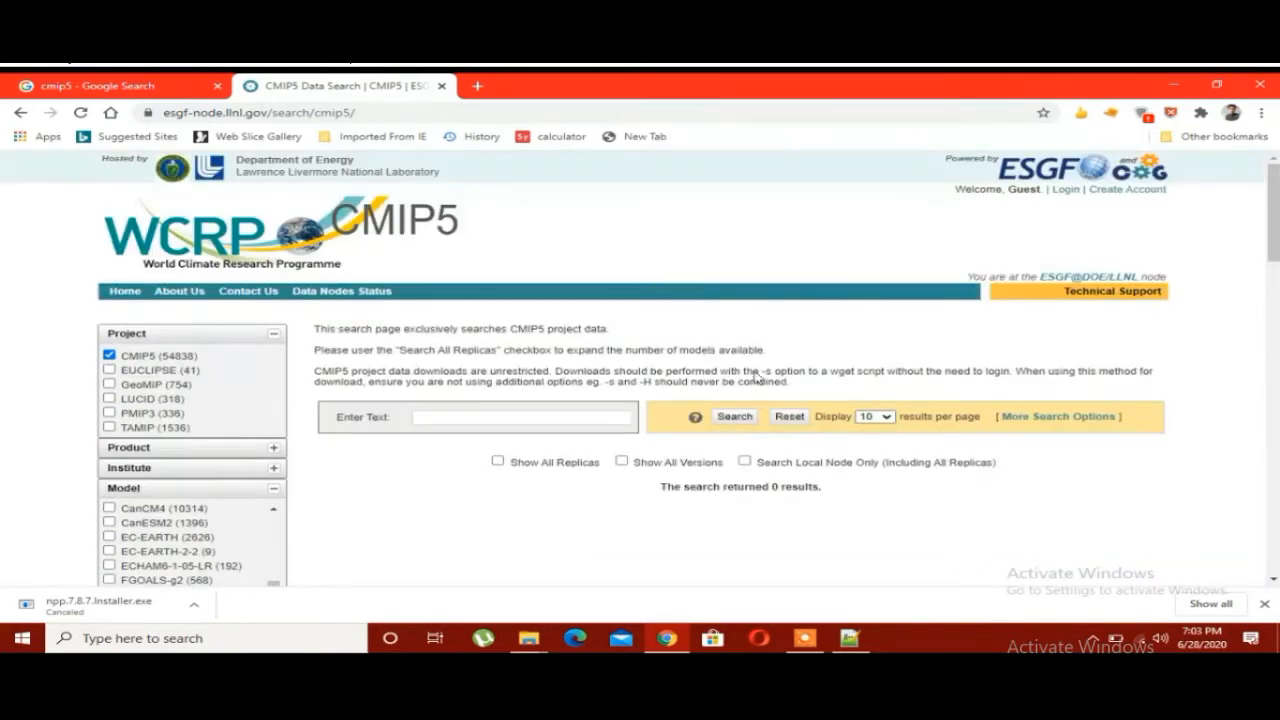
pyautogui.click(735, 420)
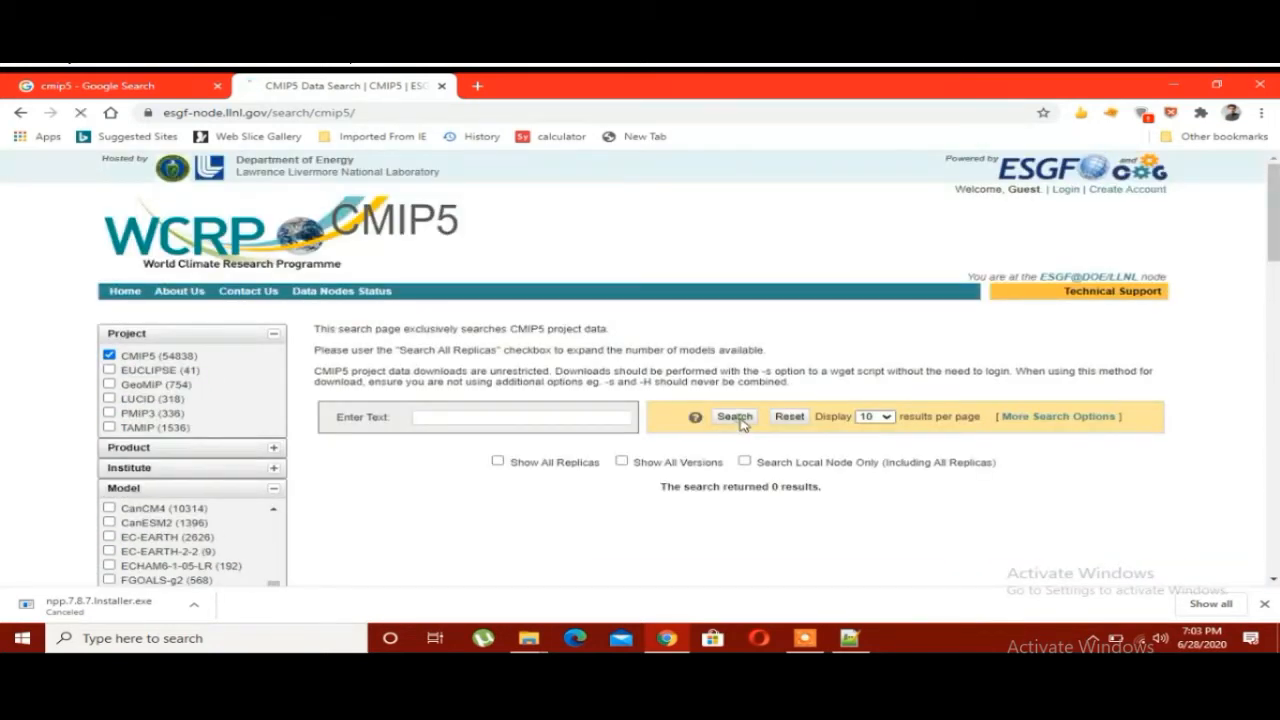
pyautogui.click(803, 638)
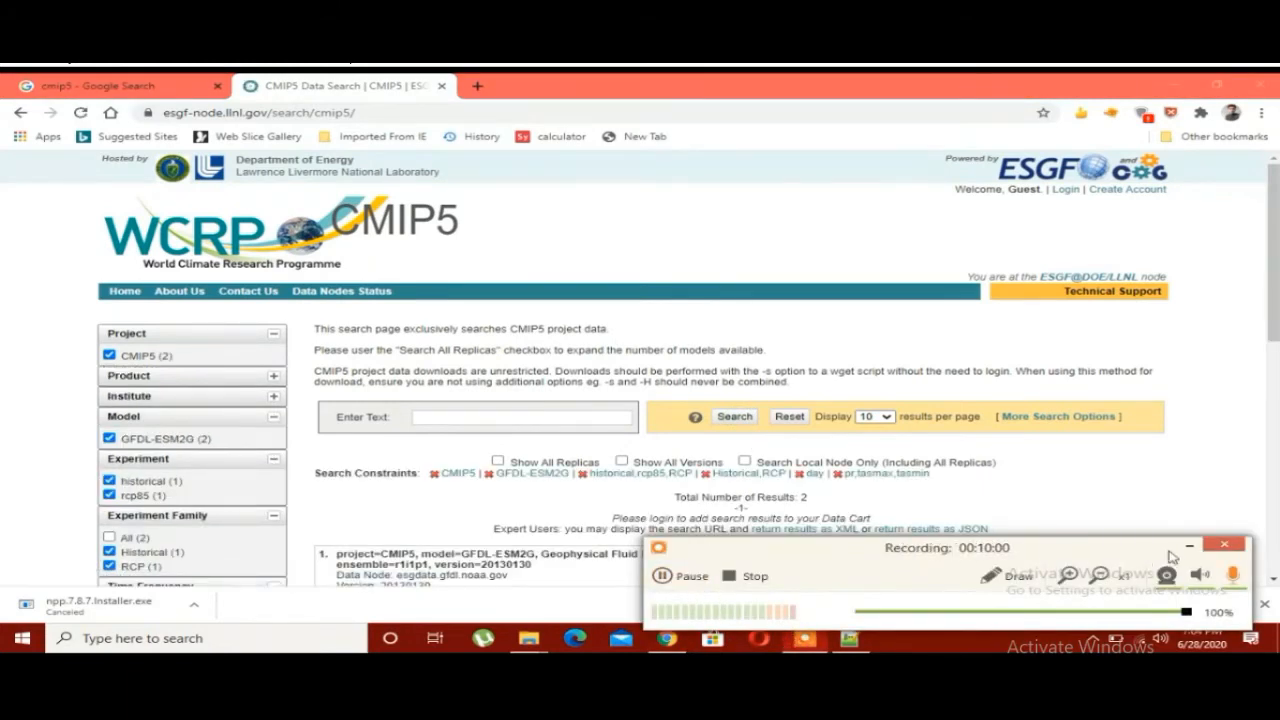
pyautogui.click(1188, 547)
# - Examine the model, experiment and time frequency of the historical and RCP8.5 datasets in the search results
pyautogui.scroll(-4, 700, 300)
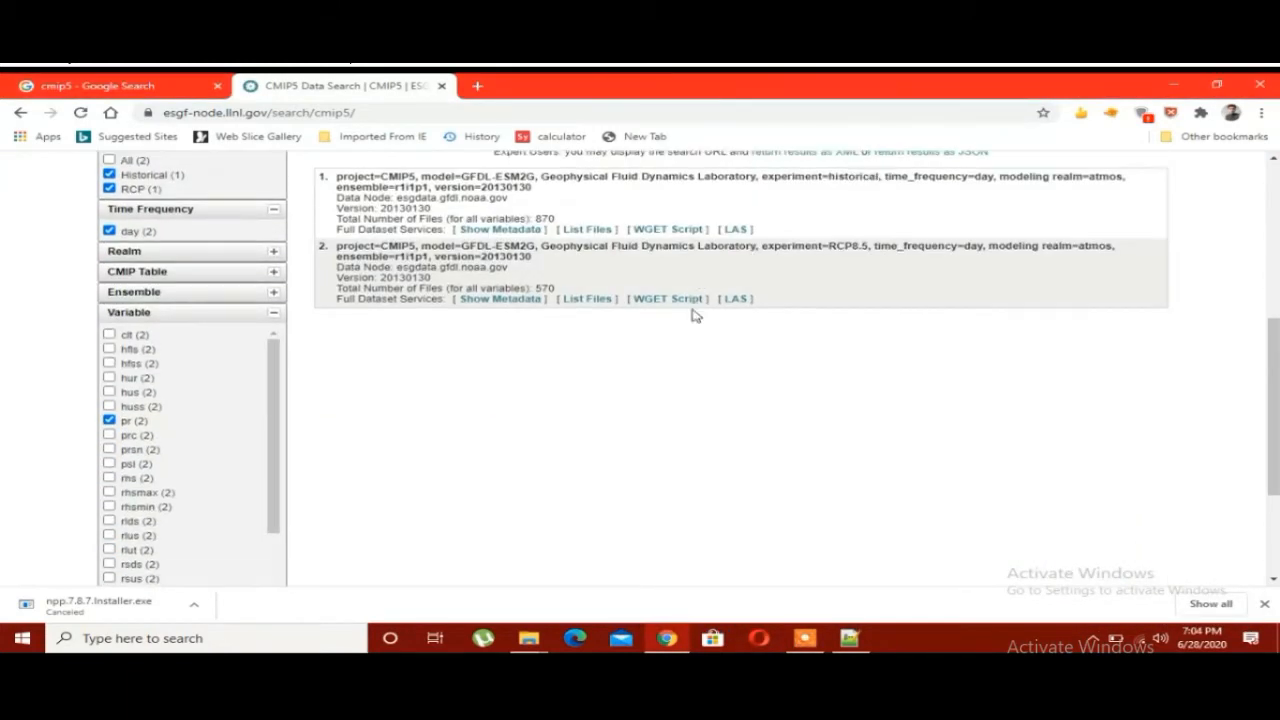
pyautogui.scroll(1, 695, 315)
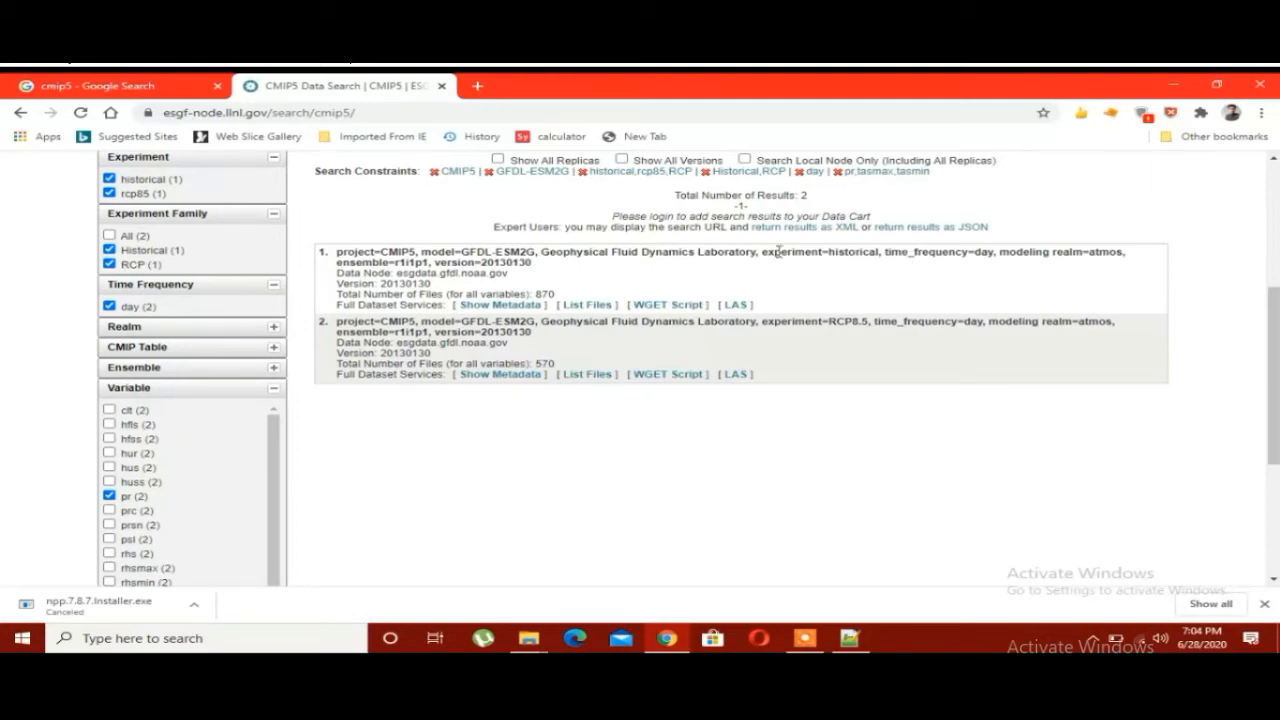
pyautogui.moveTo(828, 252); pyautogui.dragTo(870, 252)
pyautogui.moveTo(975, 252); pyautogui.dragTo(1003, 252)
pyautogui.tripleClick(530, 262)
pyautogui.click(547, 273)
pyautogui.moveTo(462, 251); pyautogui.dragTo(521, 252)
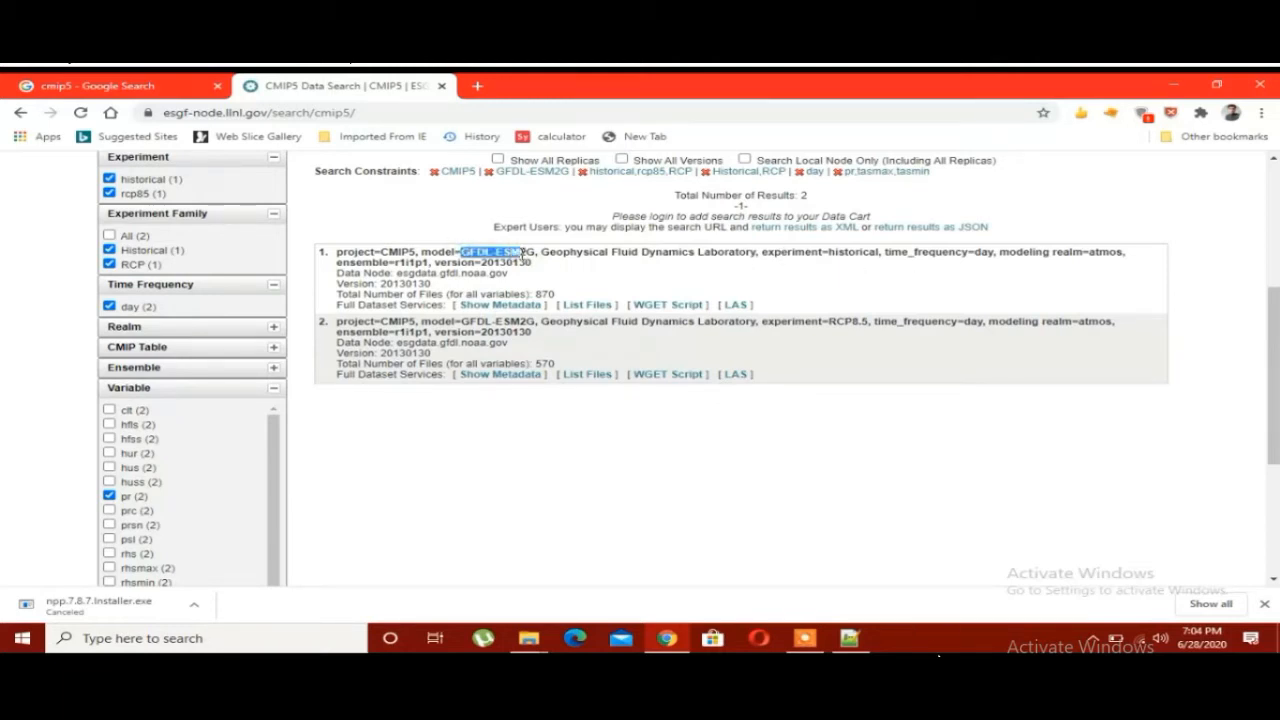
pyautogui.moveTo(829, 253); pyautogui.dragTo(998, 253)
pyautogui.click(978, 250)
pyautogui.click(932, 310)
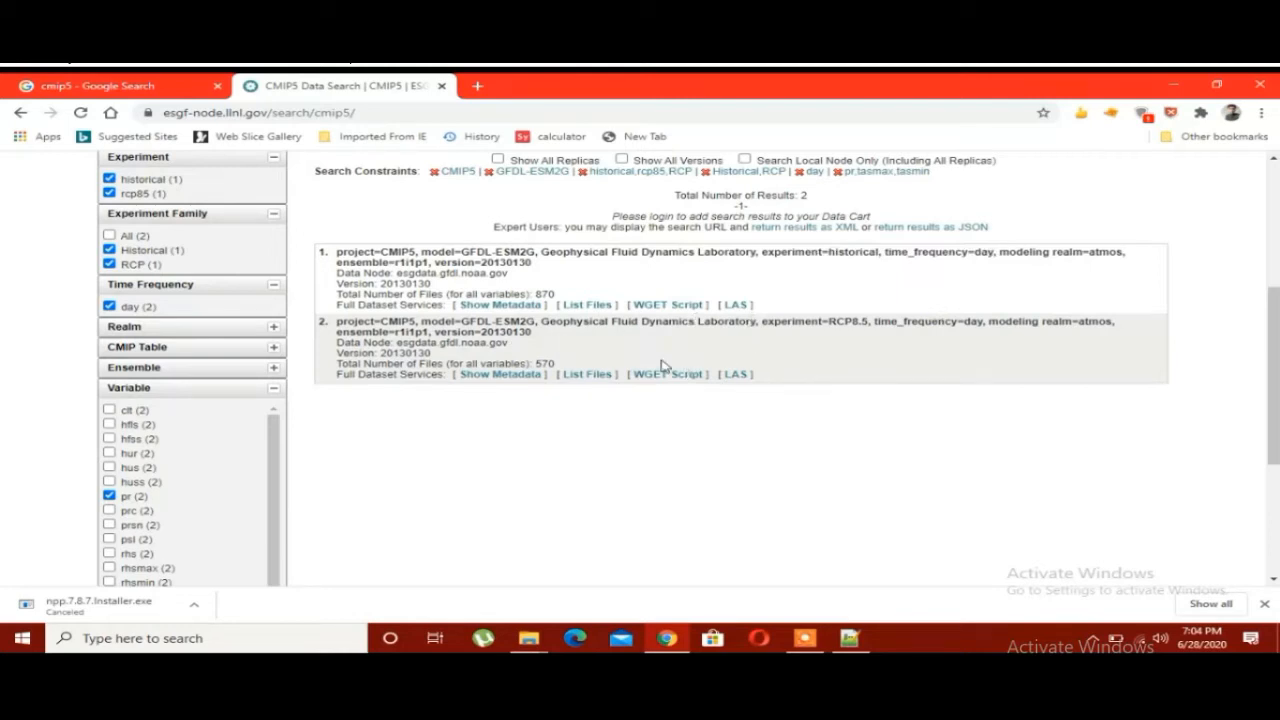
pyautogui.doubleClick(845, 321)
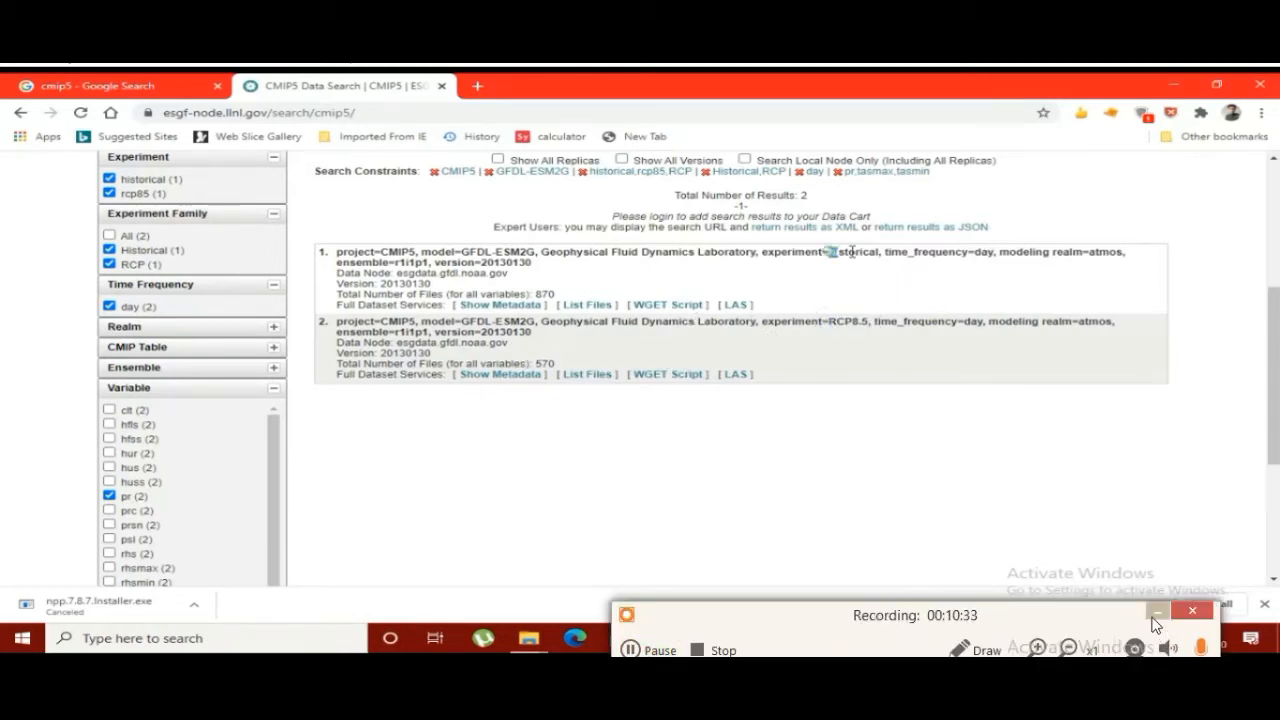
pyautogui.click(1155, 614)
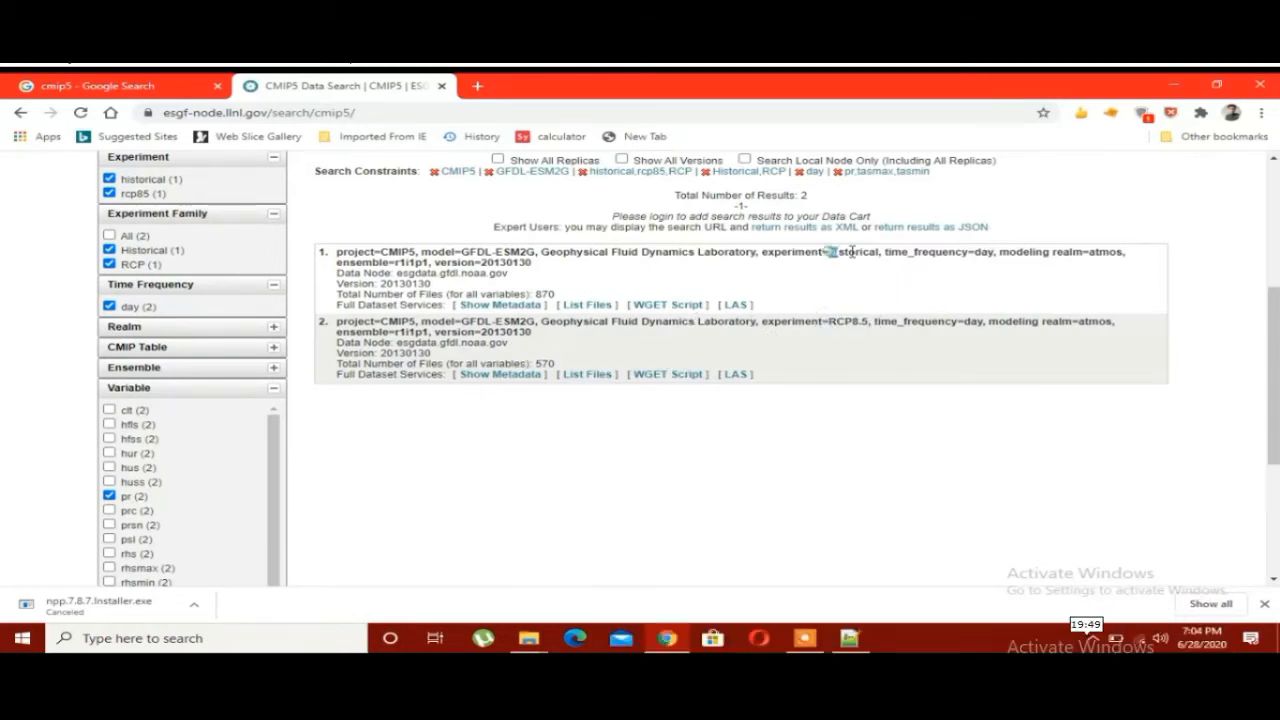
pyautogui.doubleClick(982, 252)
pyautogui.moveTo(810, 251); pyautogui.dragTo(996, 252)
pyautogui.click(933, 309)
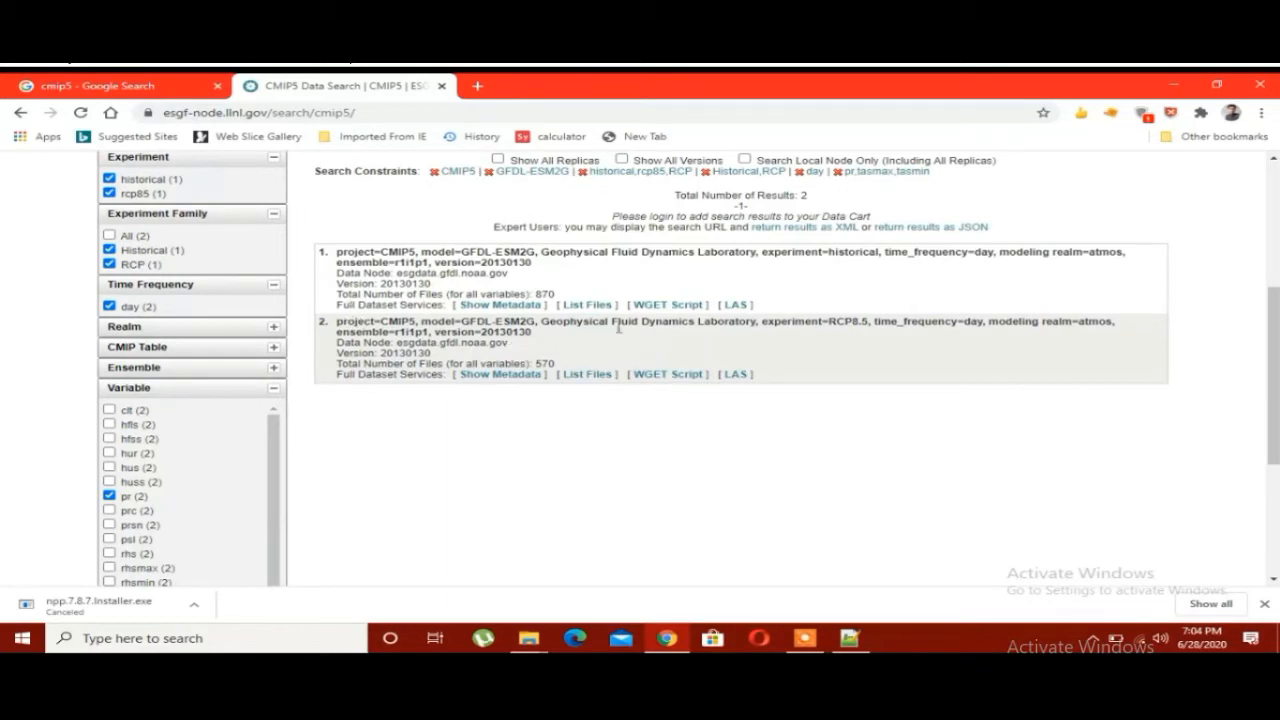
pyautogui.moveTo(823, 322); pyautogui.dragTo(876, 322)
pyautogui.moveTo(468, 322); pyautogui.dragTo(512, 322)
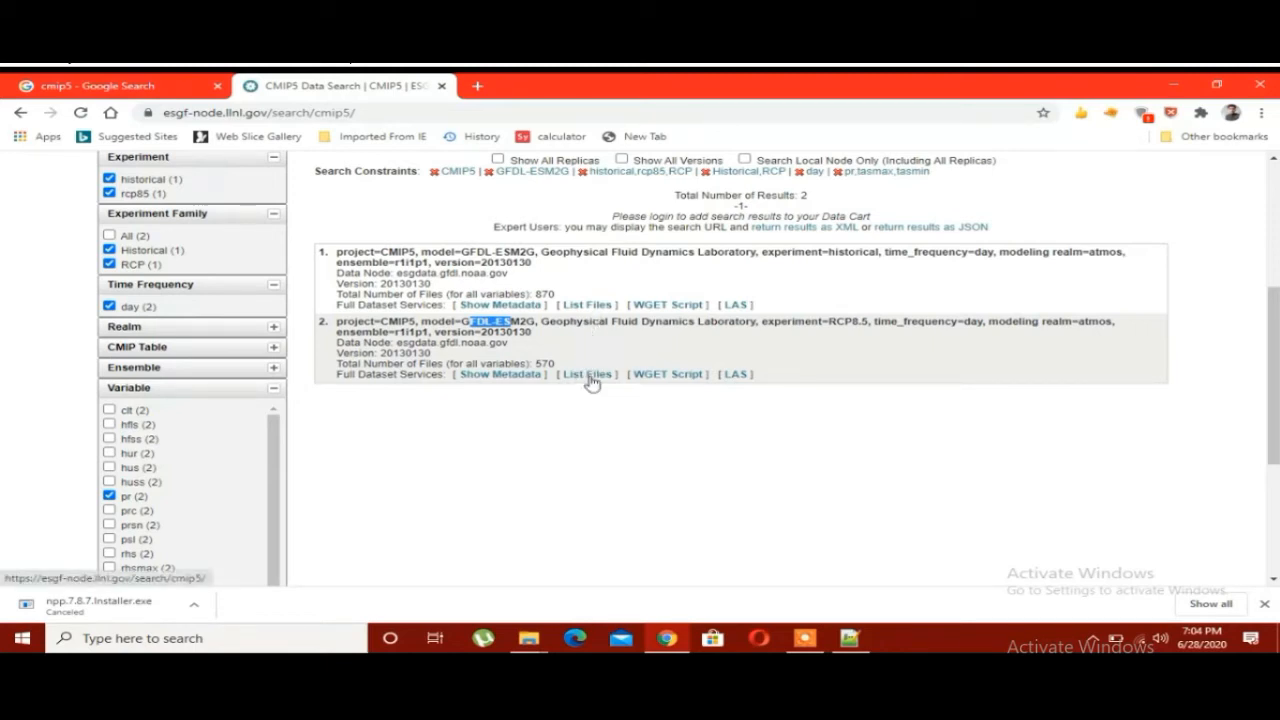
# - Try to list the files of the GFDL-ESM2G RCP8.5 dataset and dismiss the error message
pyautogui.click(590, 377)
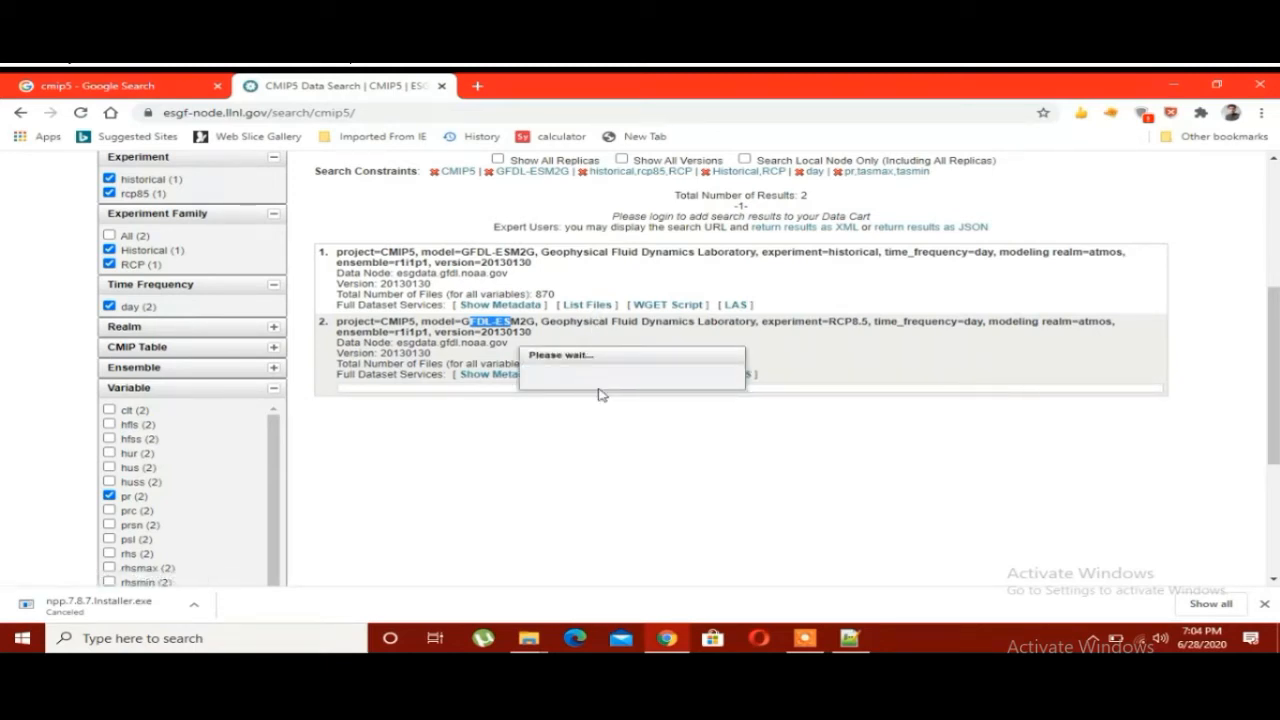
pyautogui.click(801, 645)
pyautogui.click(692, 577)
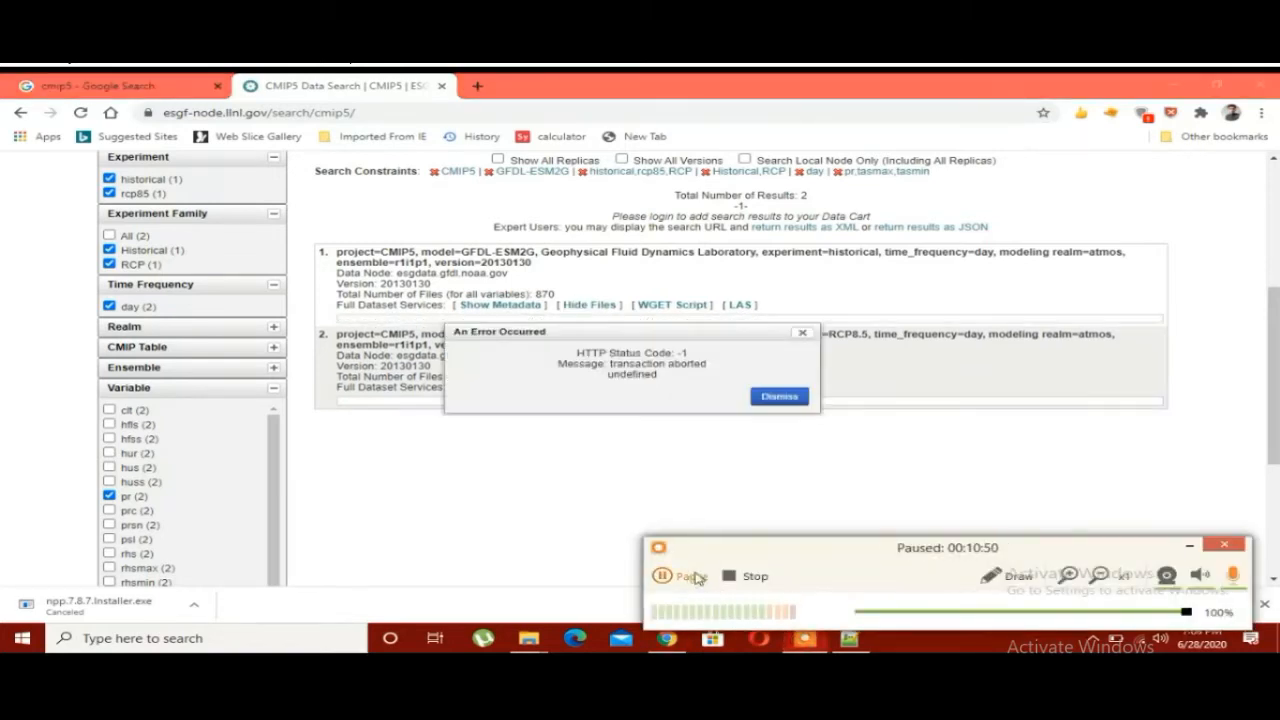
pyautogui.click(692, 577)
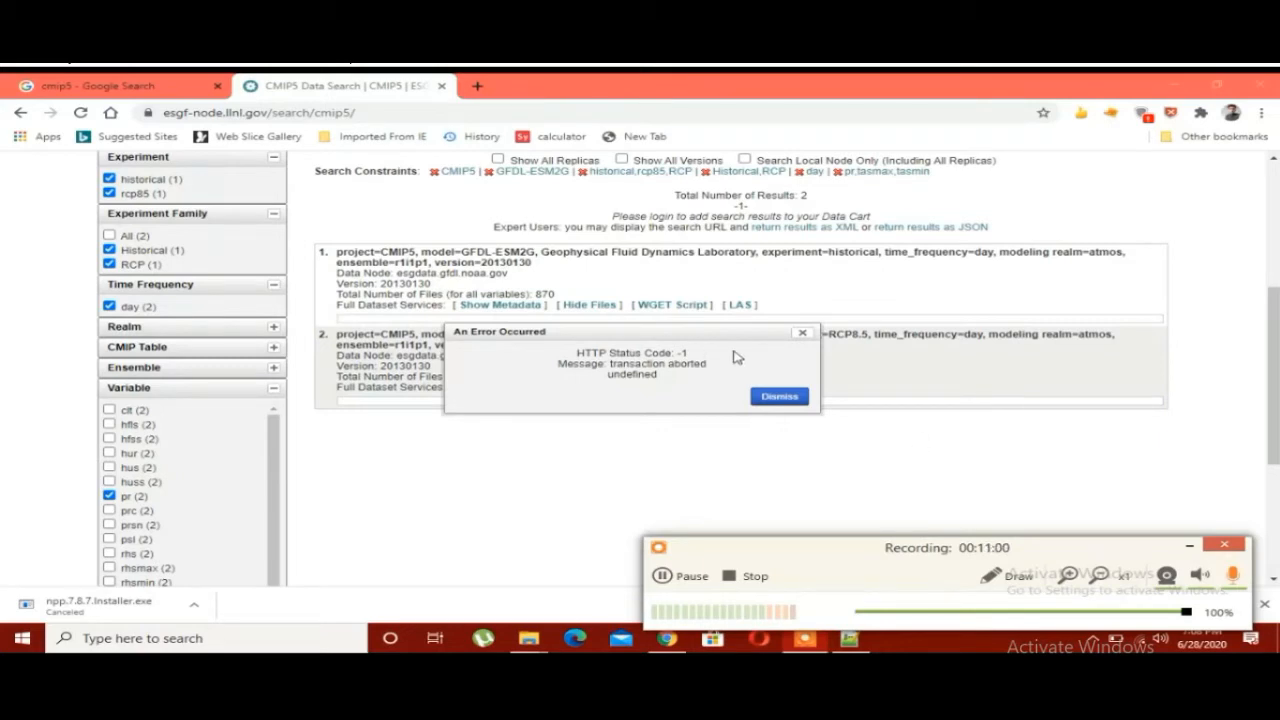
pyautogui.click(700, 331)
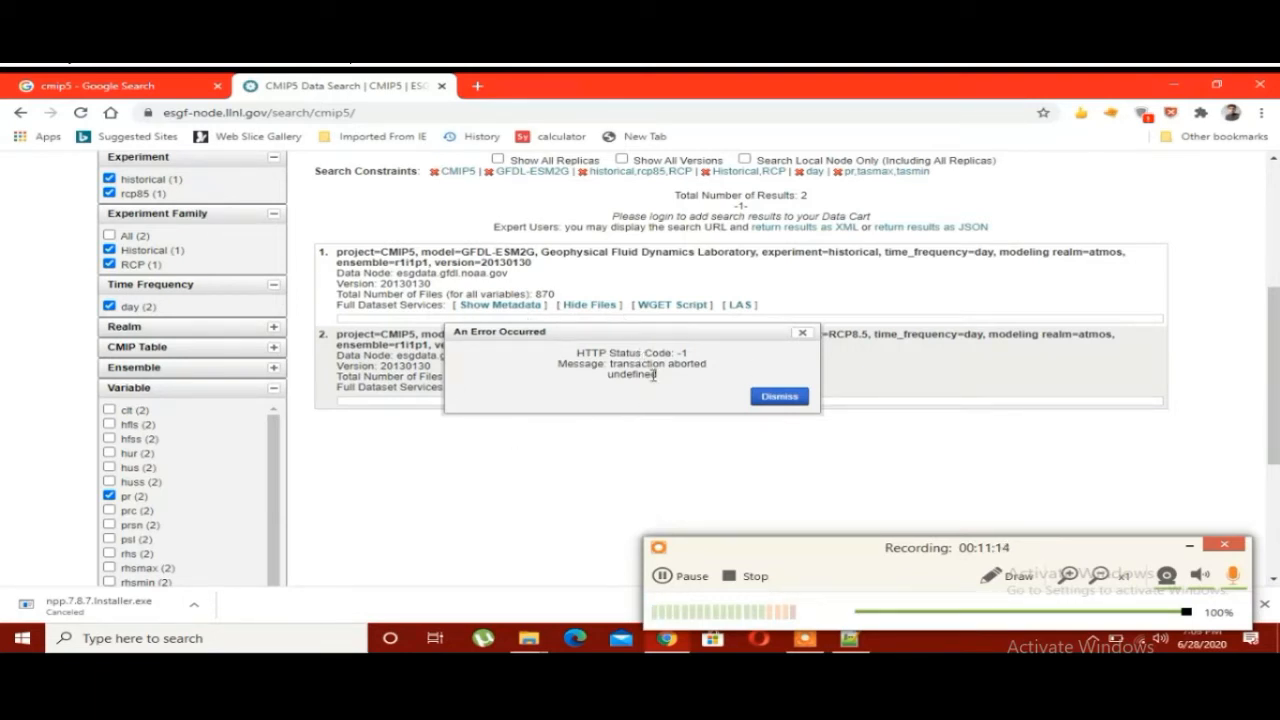
pyautogui.moveTo(658, 378); pyautogui.dragTo(574, 350)
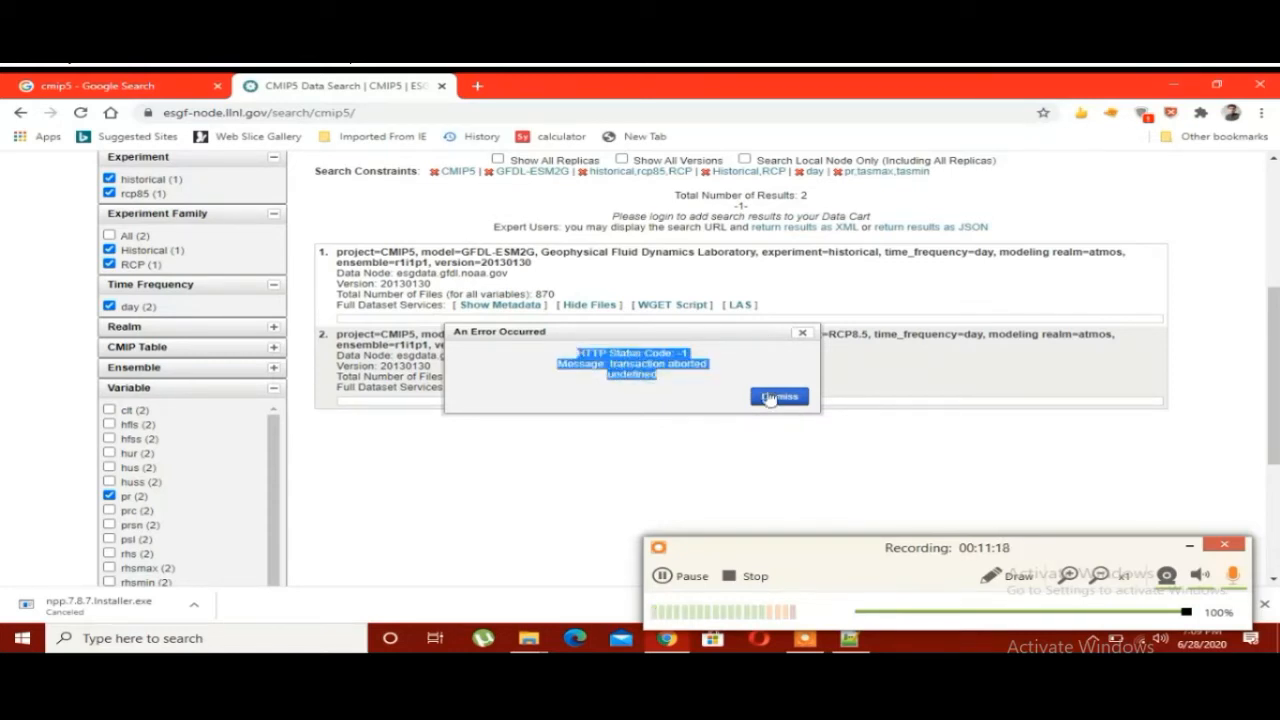
pyautogui.click(770, 397)
# - Look at the additional search options and collapse them again
pyautogui.scroll(3, 480, 234)
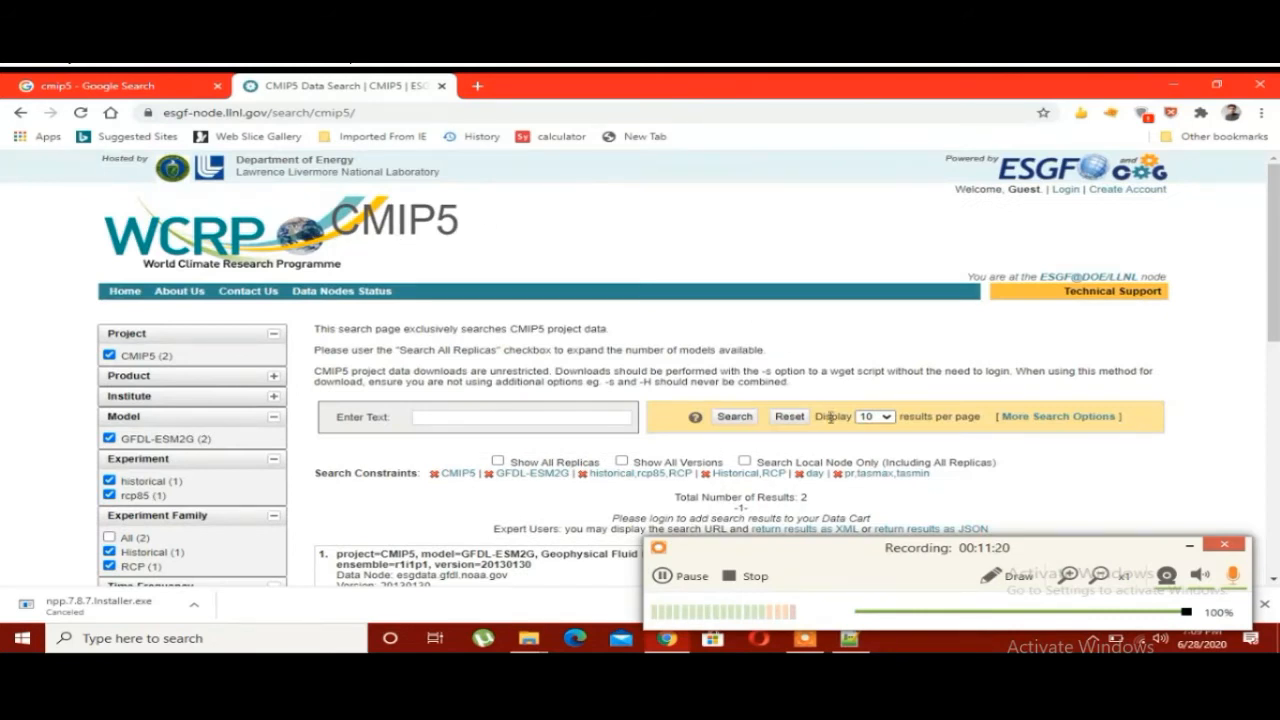
pyautogui.scroll(-1, 888, 403)
pyautogui.click(1100, 342)
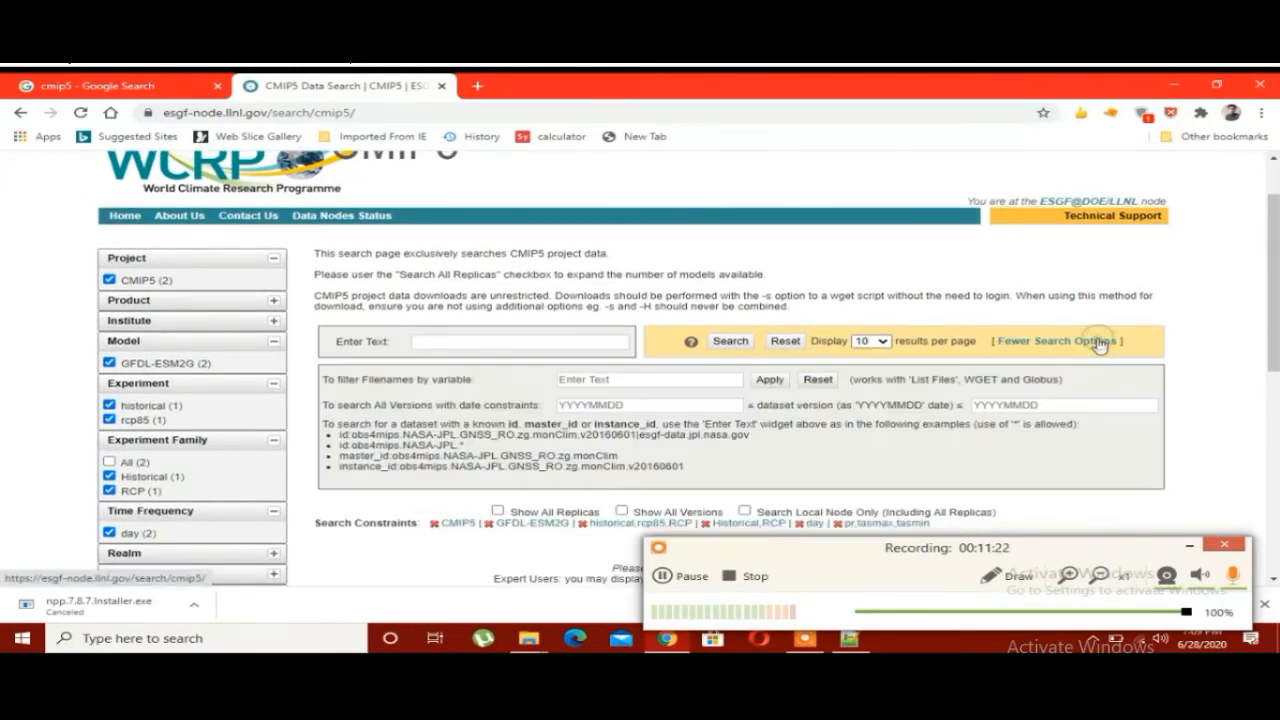
pyautogui.click(1100, 342)
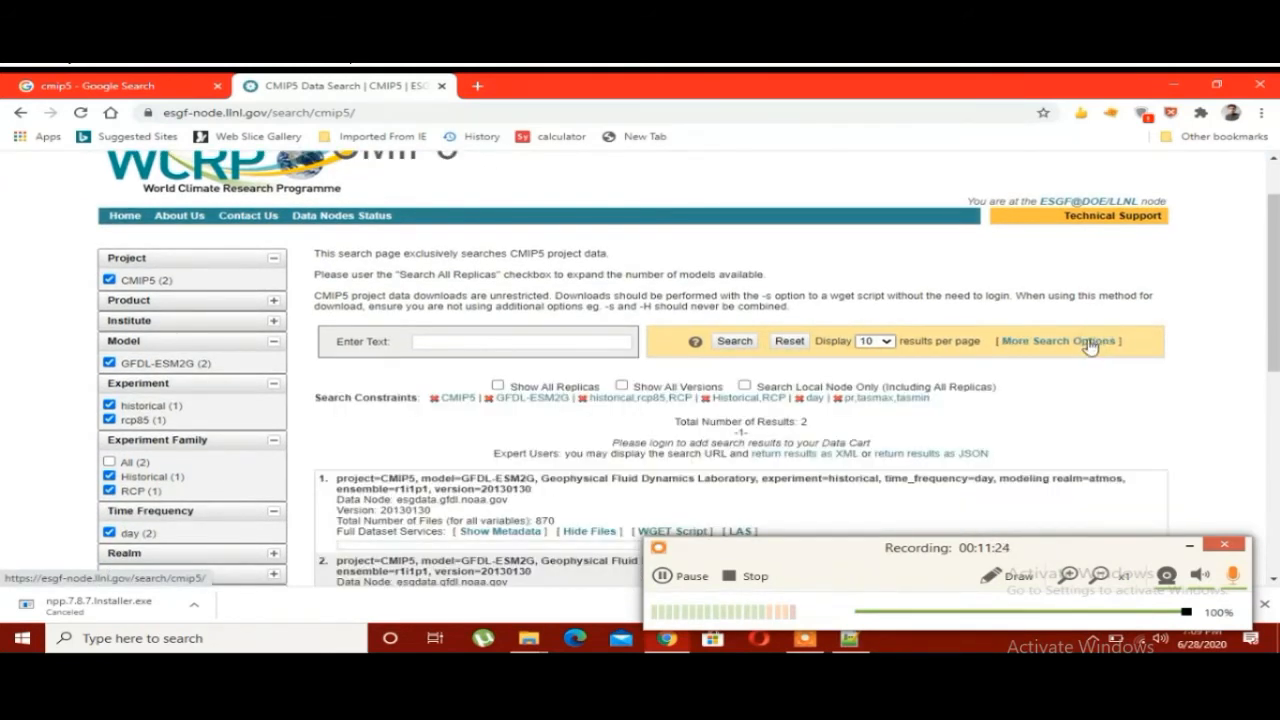
# - Reset the CMIP5 data search so that all filter selections and results are cleared
pyautogui.click(140, 218)
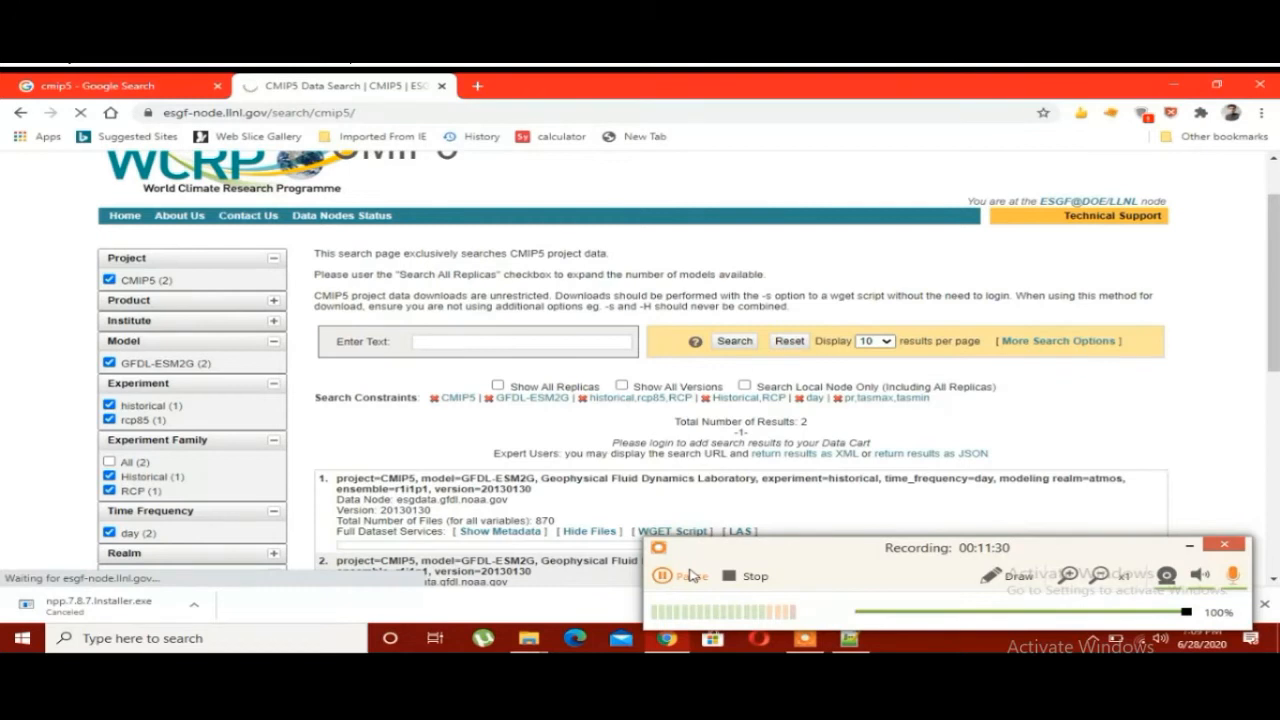
pyautogui.click(690, 575)
pyautogui.click(686, 574)
pyautogui.moveTo(737, 543); pyautogui.dragTo(766, 535)
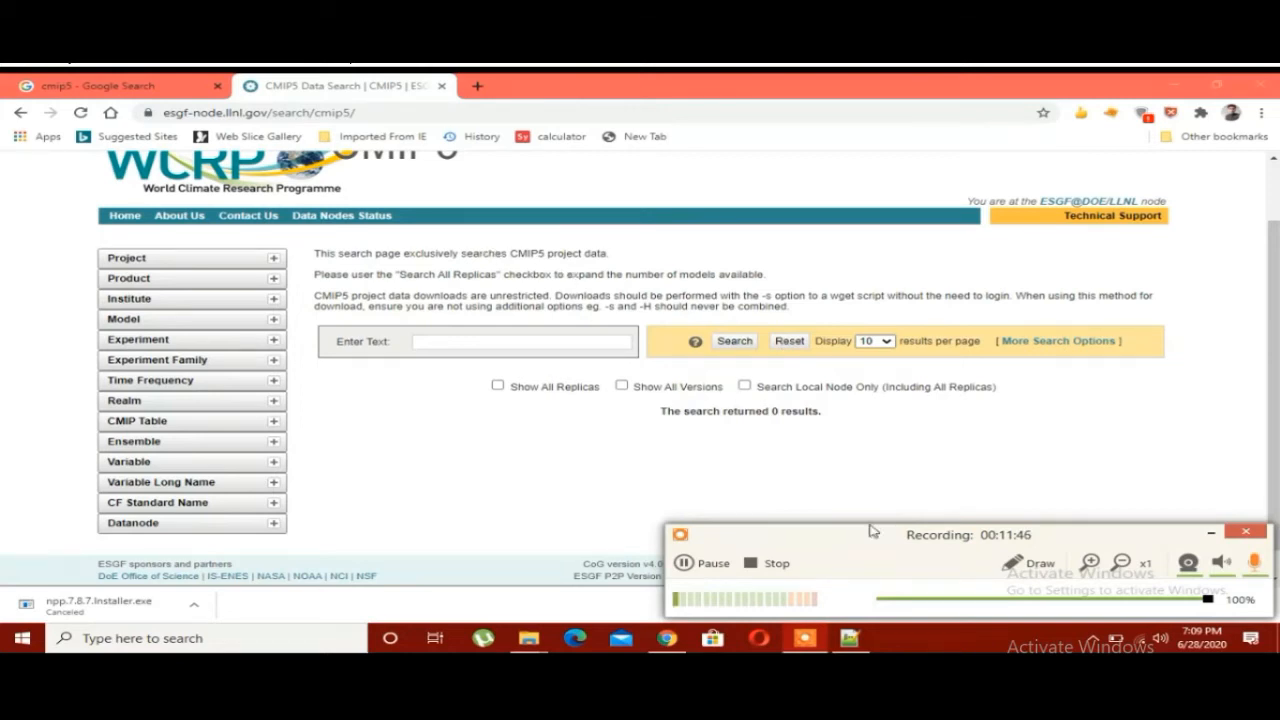
pyautogui.moveTo(849, 541)
pyautogui.mouseDown()
pyautogui.moveTo(835, 532)
pyautogui.moveTo(850, 516)
pyautogui.mouseUp()
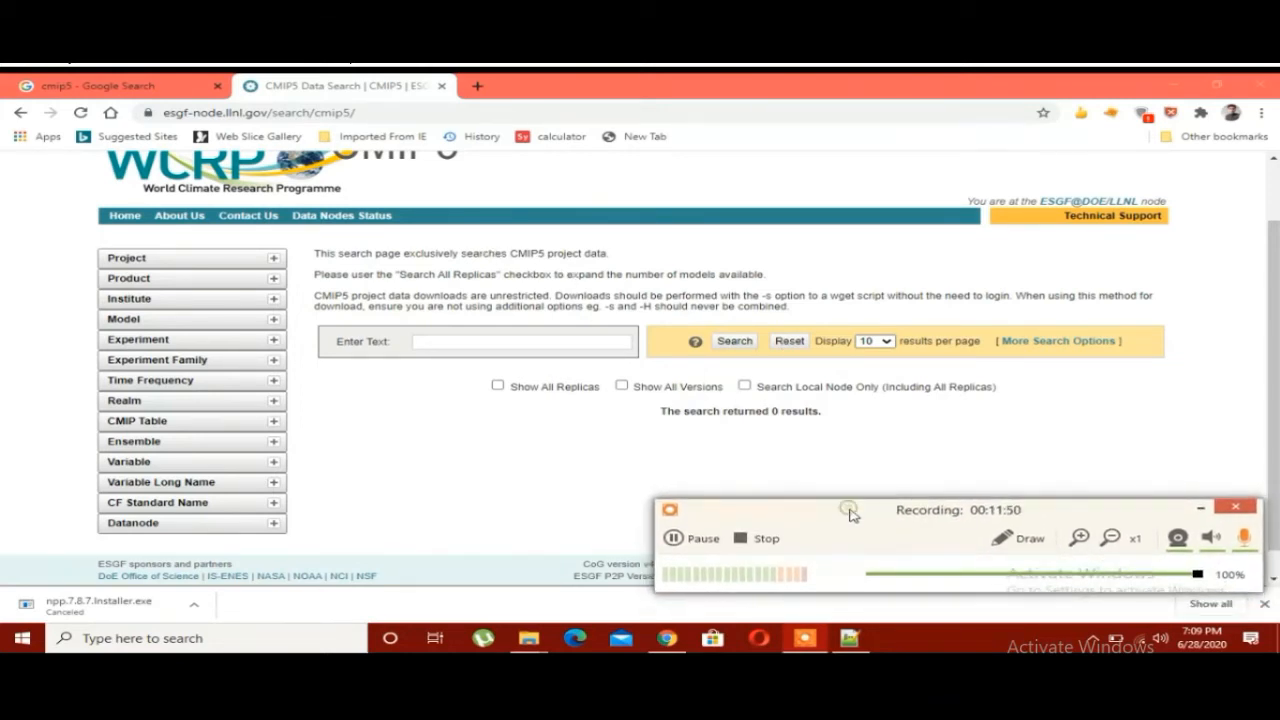
# - Filter the search by the CMIP5 project and the MIROC5 model
pyautogui.click(274, 259)
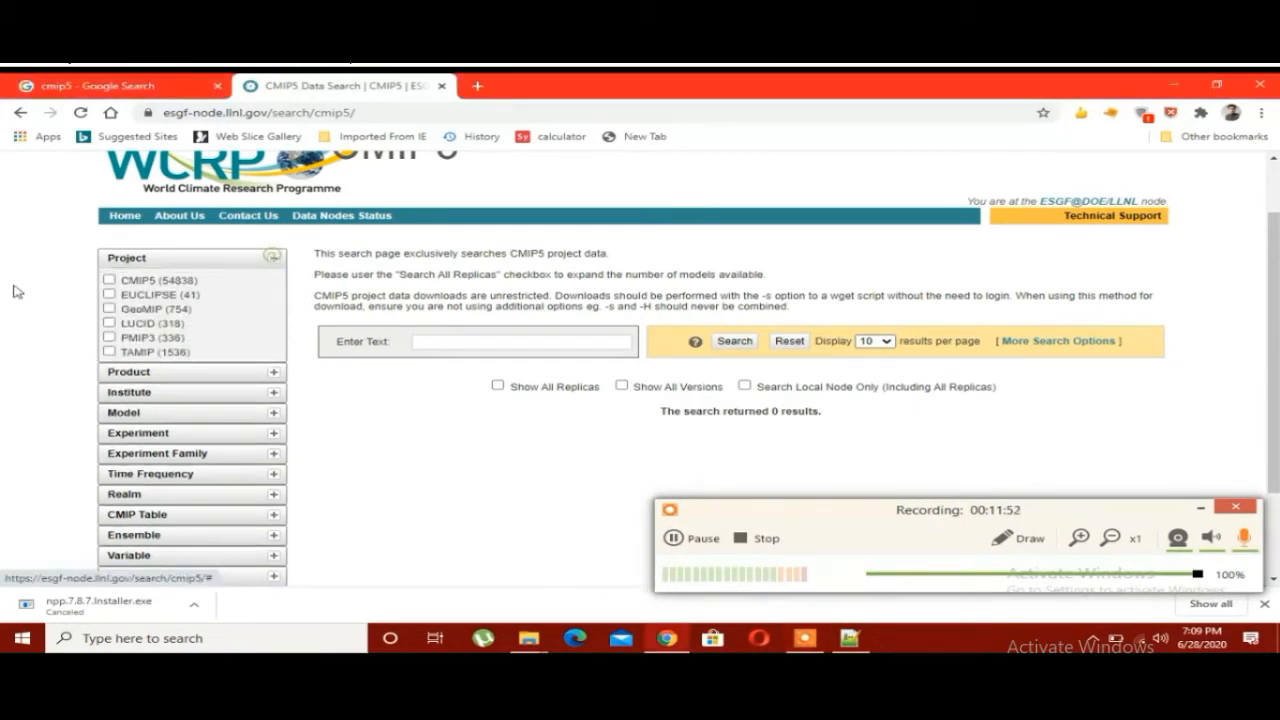
pyautogui.click(109, 280)
pyautogui.scroll(-1, 15, 311)
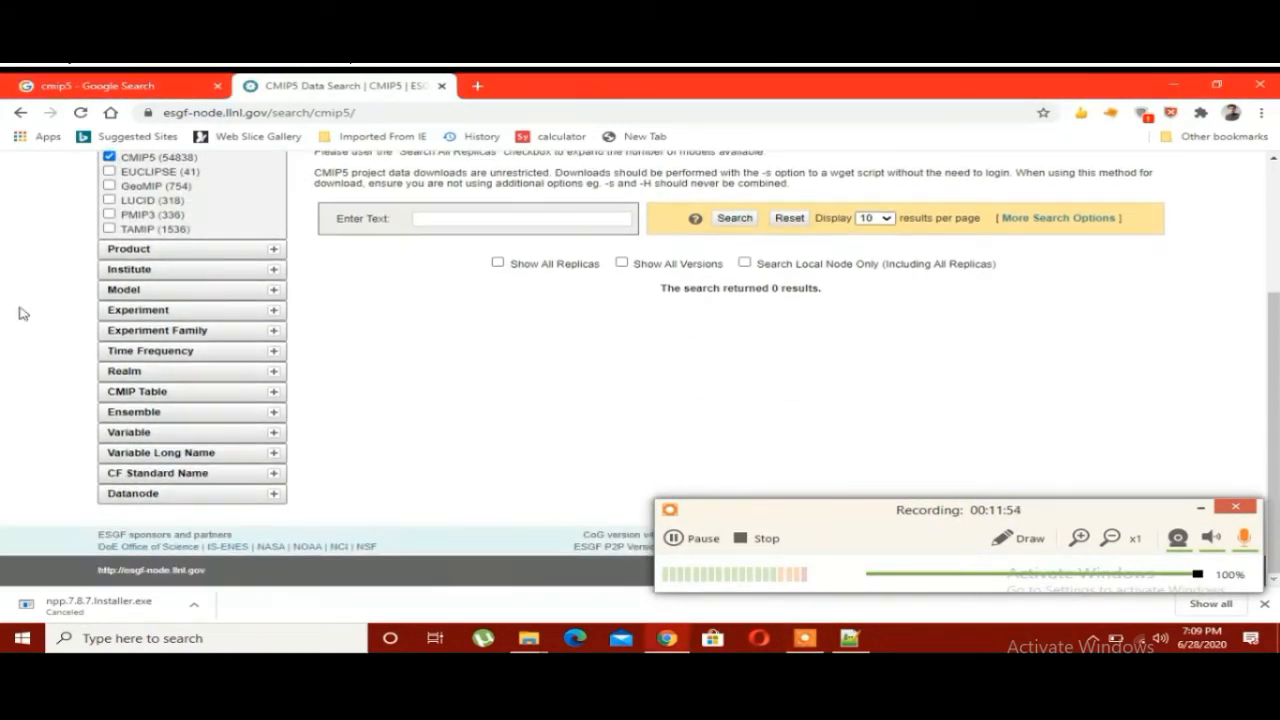
pyautogui.click(274, 289)
pyautogui.scroll(-5, 110, 437)
pyautogui.scroll(-2, 5, 348)
pyautogui.scroll(-1, 5, 348)
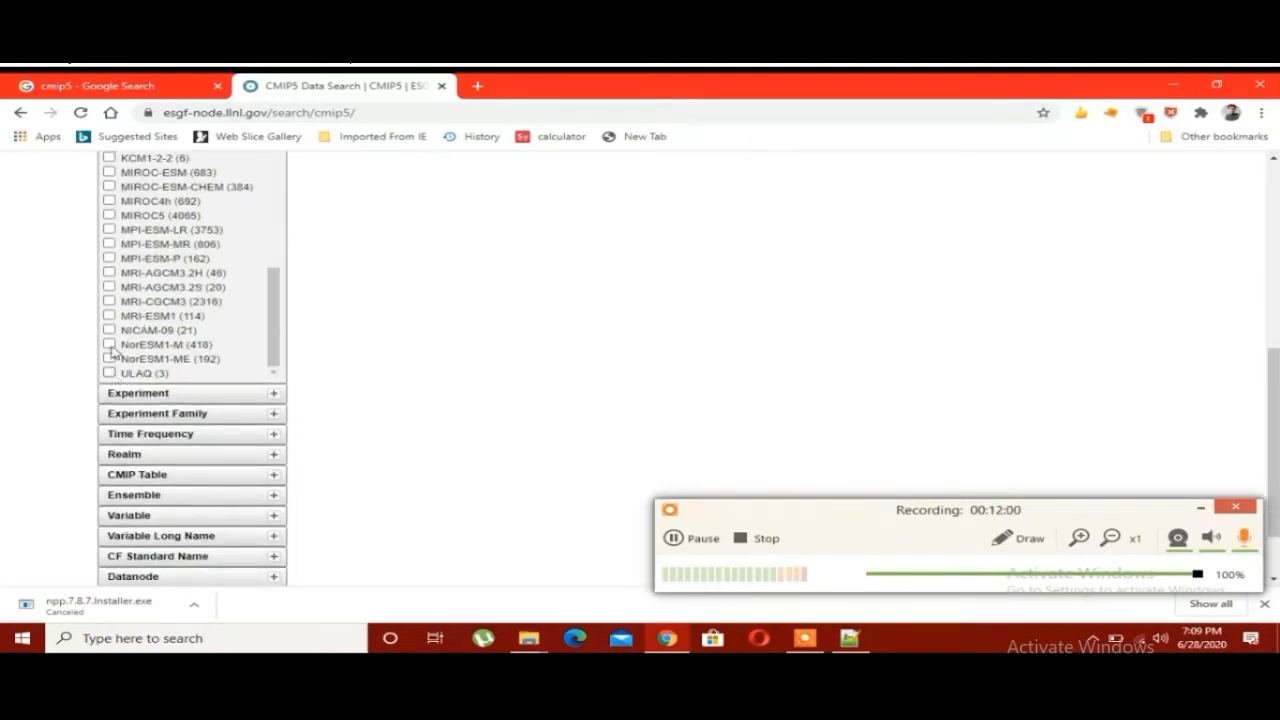
pyautogui.scroll(2, 131, 201)
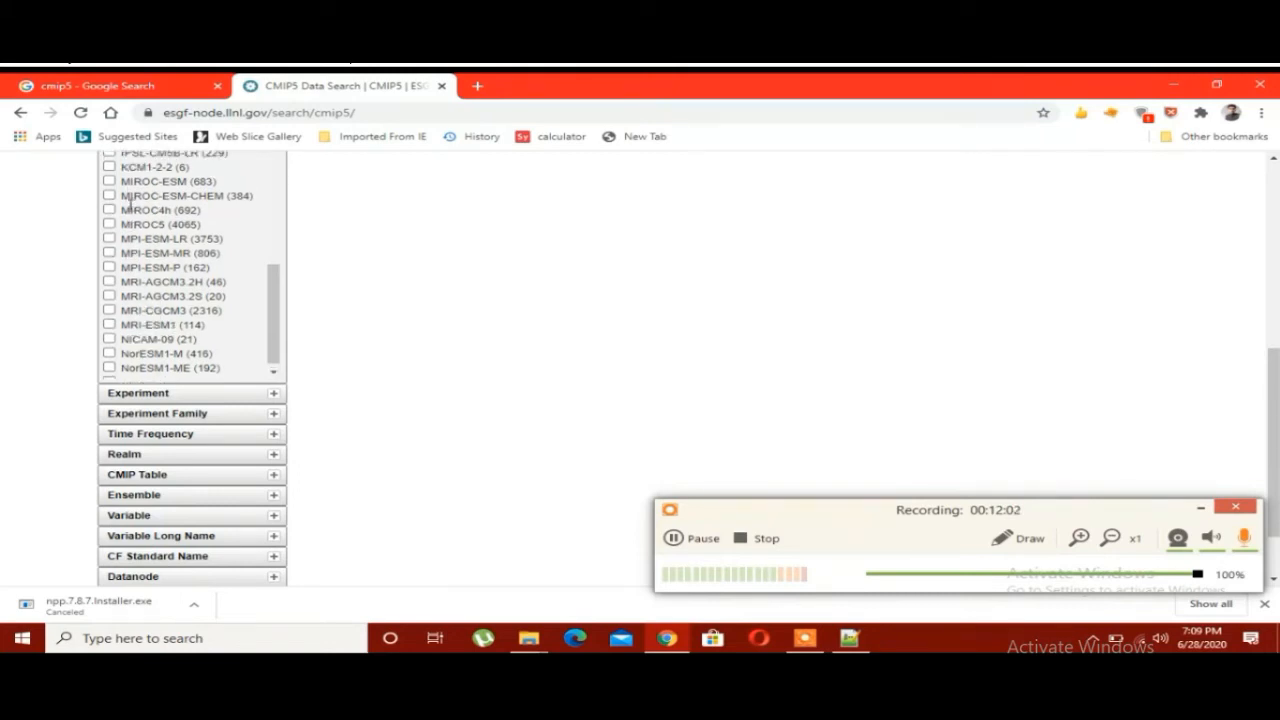
pyautogui.click(108, 291)
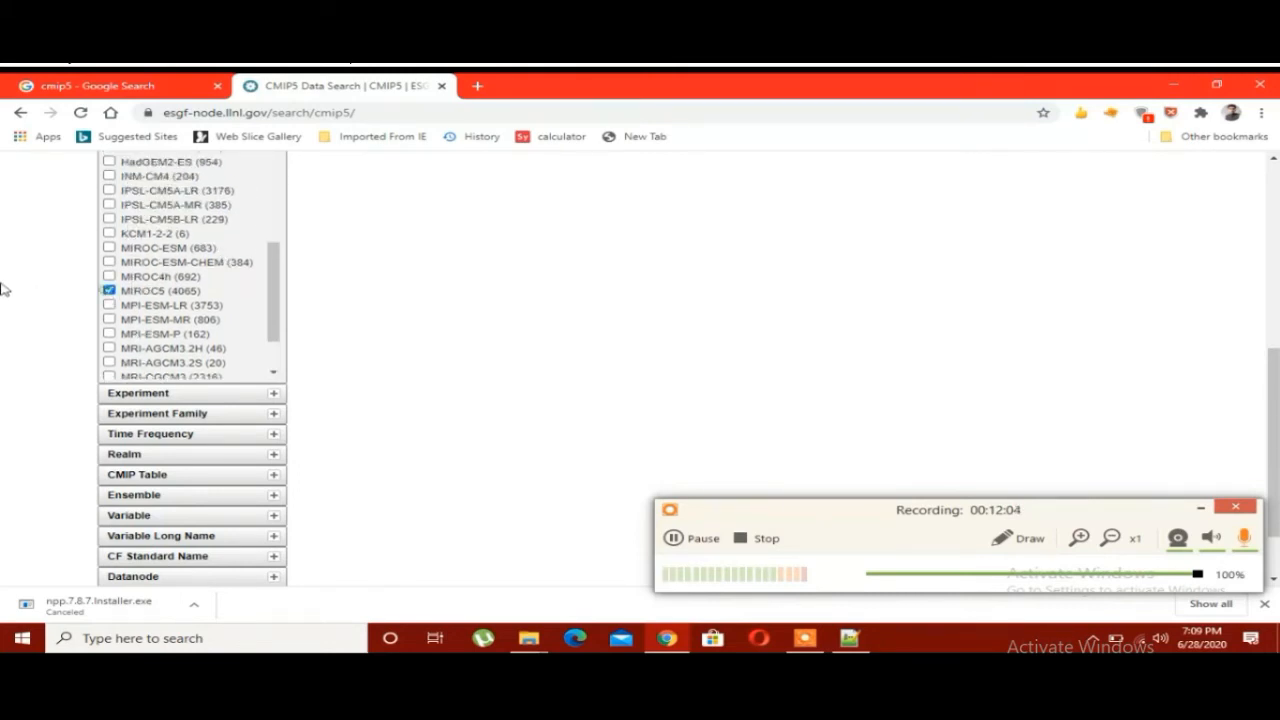
# - Select the historical and rcp45 experiments in the Experiment filter and expand the Experiment Family filter
pyautogui.click(273, 300)
pyautogui.scroll(-3, 0, 292)
pyautogui.scroll(-10, 167, 220)
pyautogui.scroll(3, 167, 220)
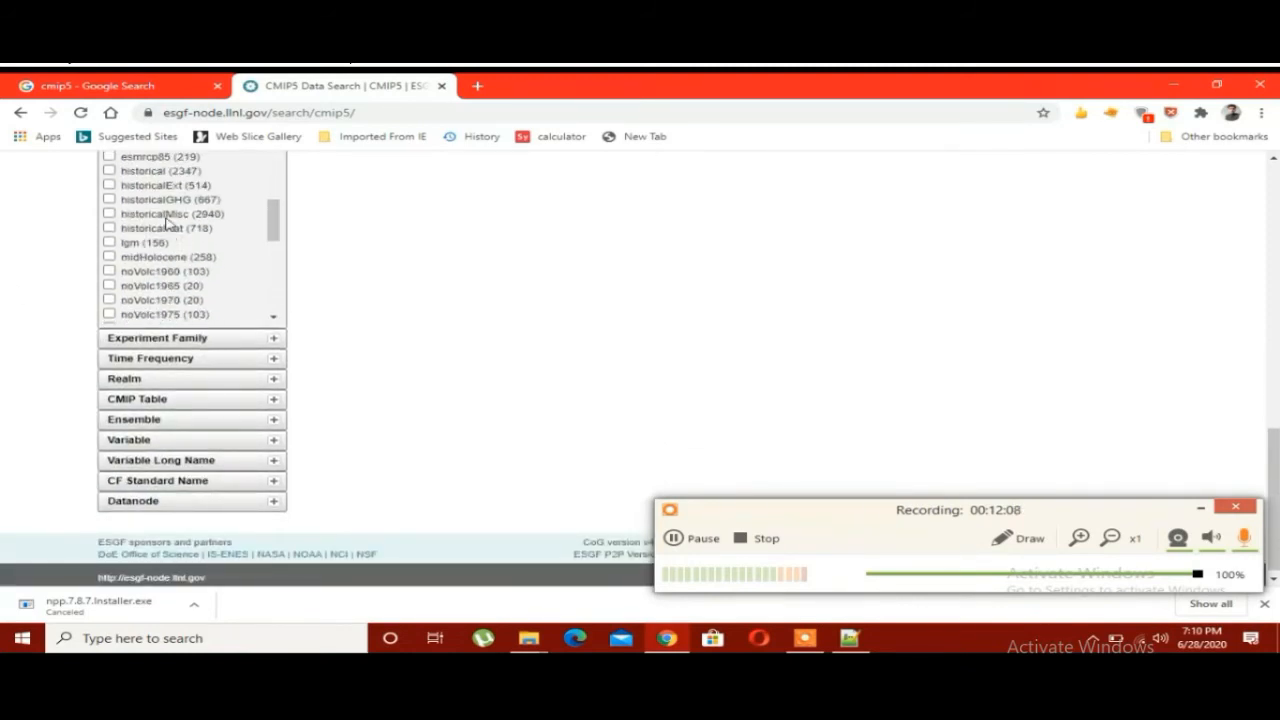
pyautogui.click(109, 170)
pyautogui.click(274, 338)
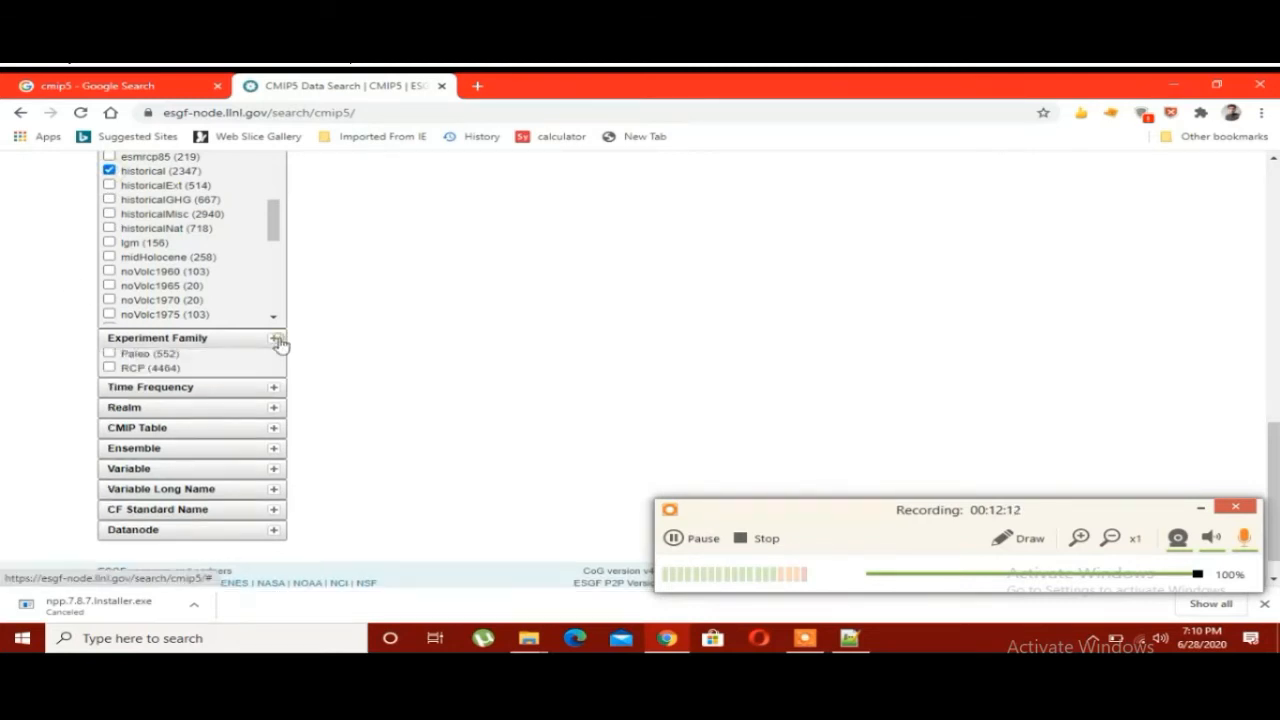
pyautogui.scroll(-5, 146, 288)
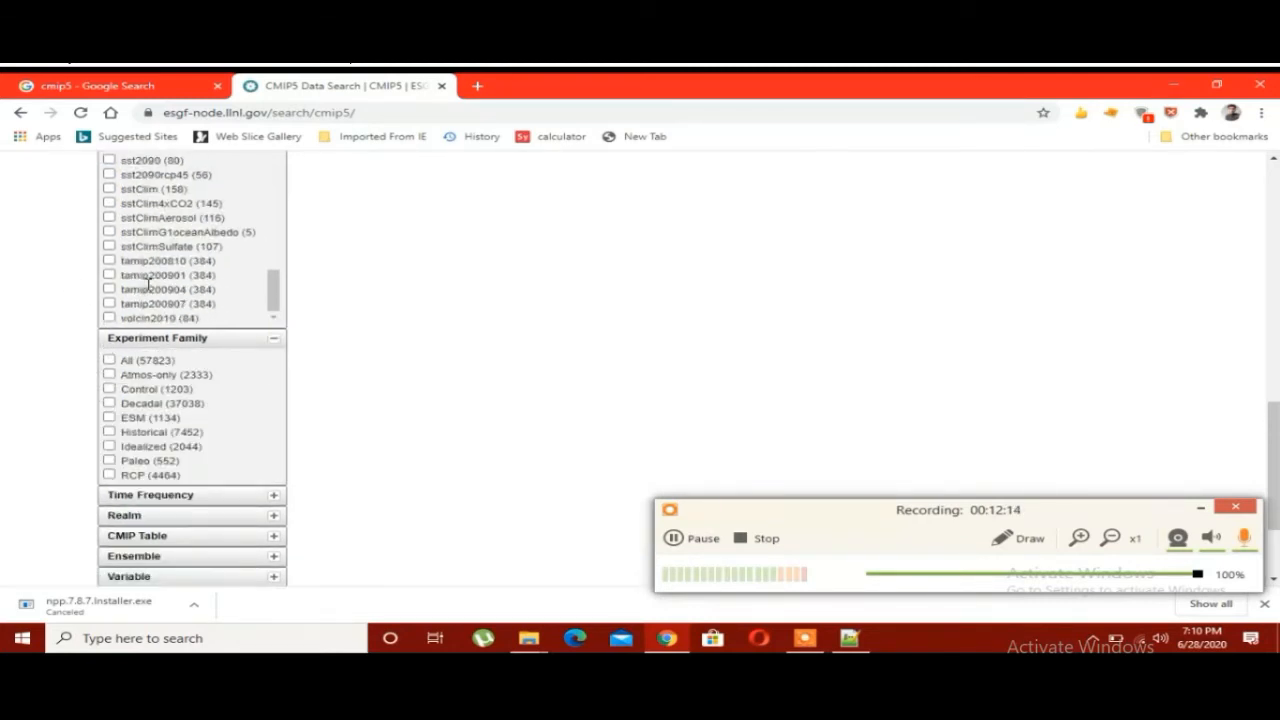
pyautogui.scroll(3, 150, 290)
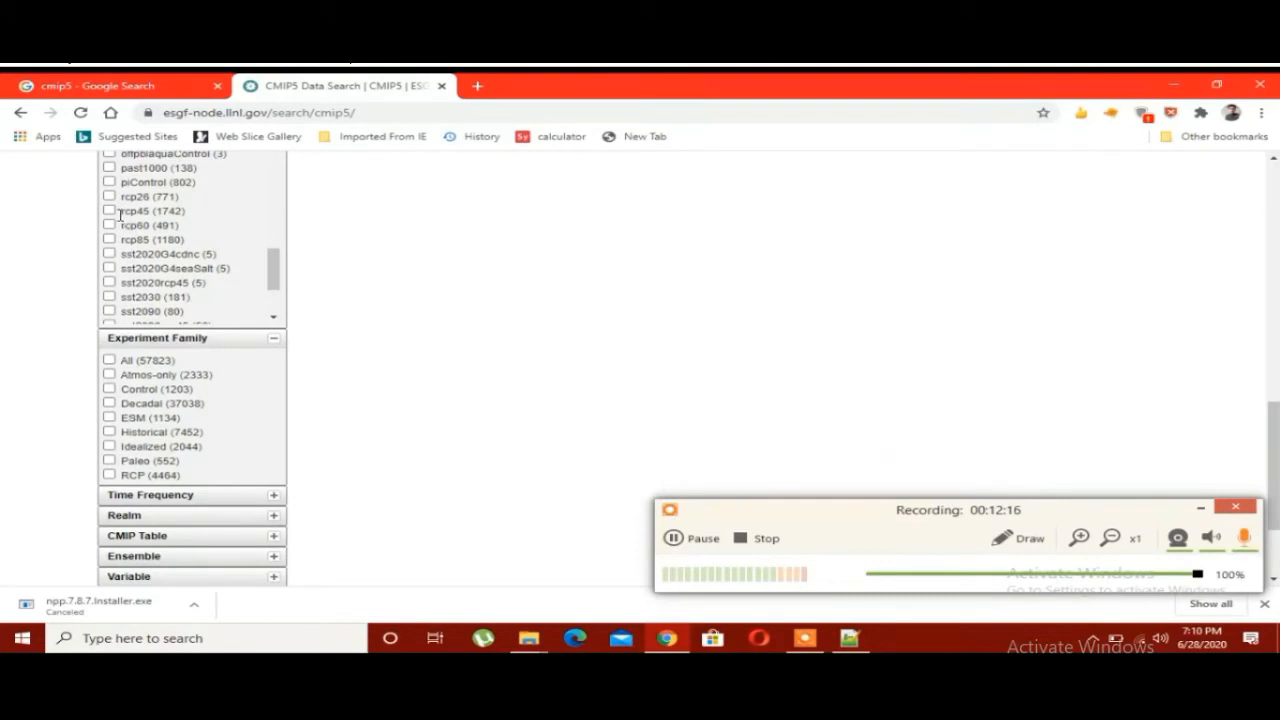
pyautogui.click(110, 211)
# - Select the Historical and RCP experiment families and set the time frequency to day
pyautogui.scroll(-2, 113, 272)
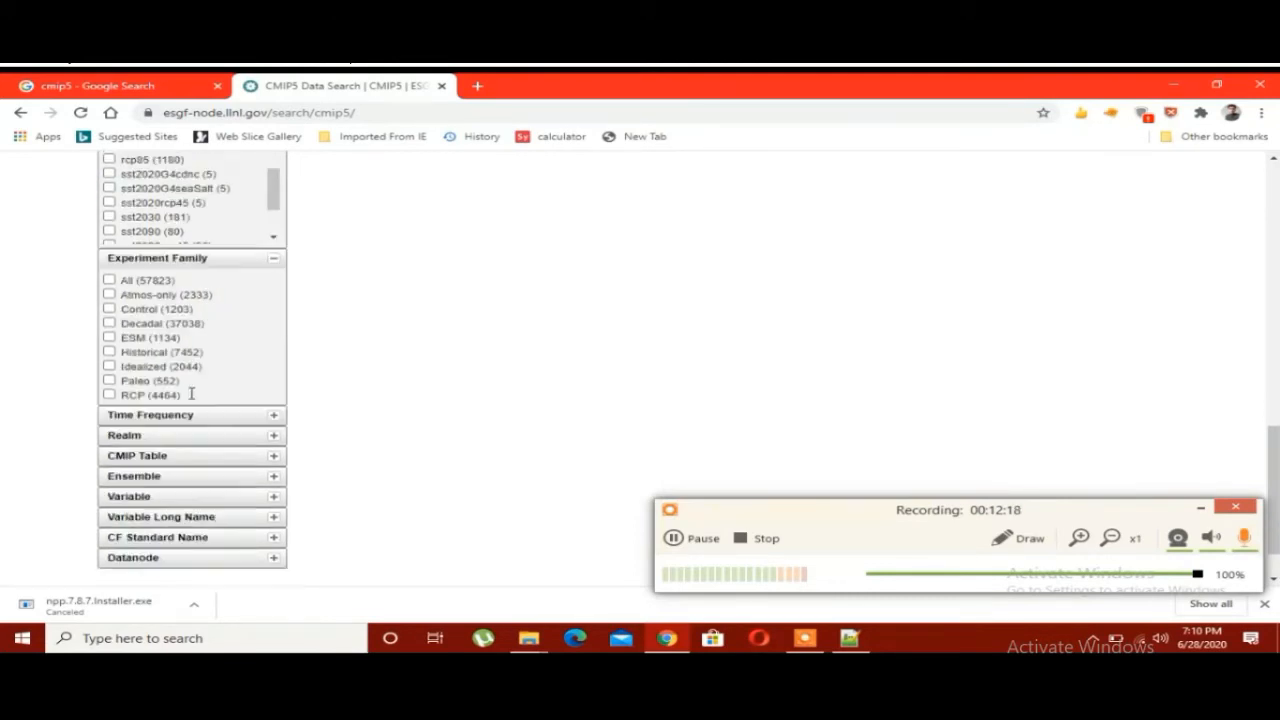
pyautogui.click(109, 287)
pyautogui.click(109, 330)
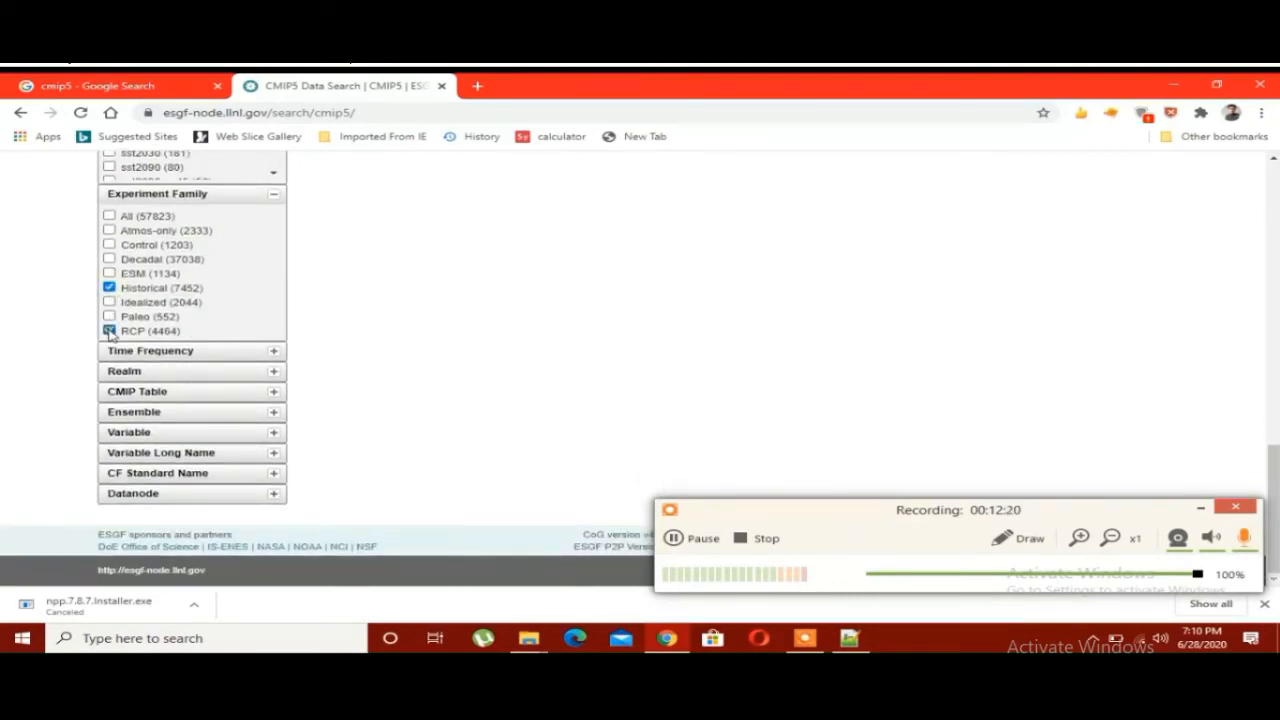
pyautogui.click(273, 351)
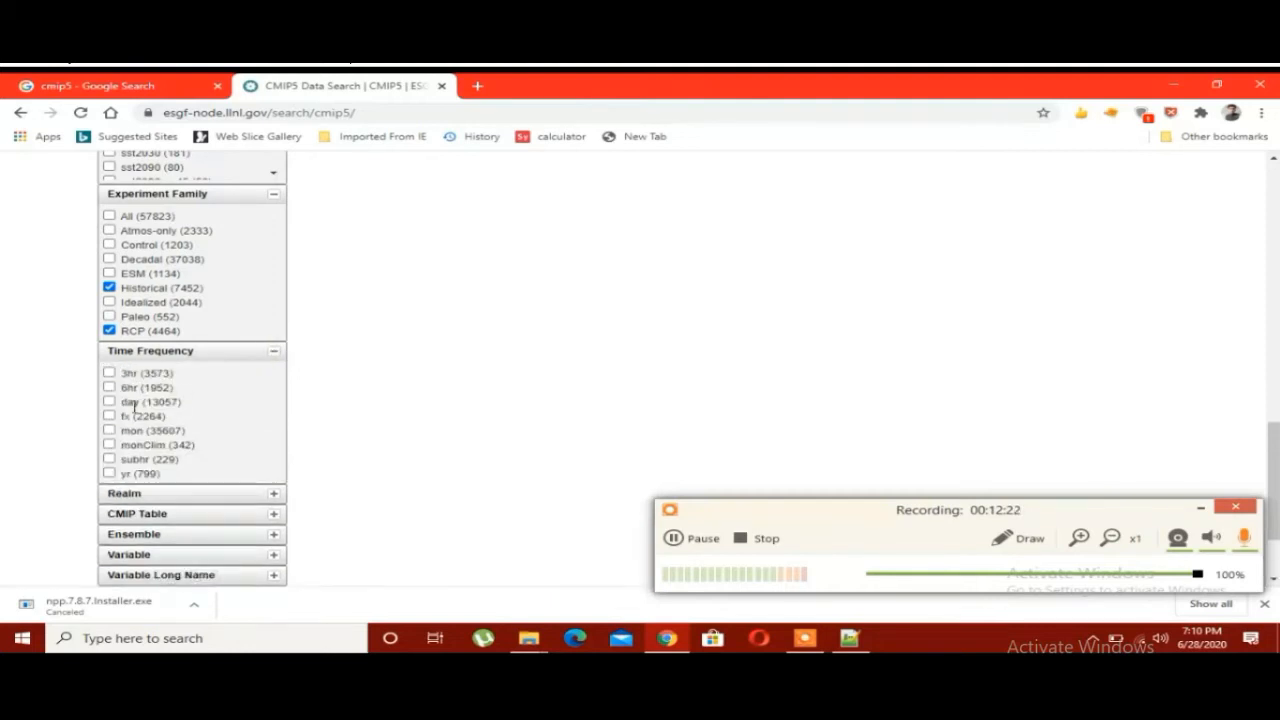
pyautogui.click(110, 402)
pyautogui.scroll(-2, 300, 430)
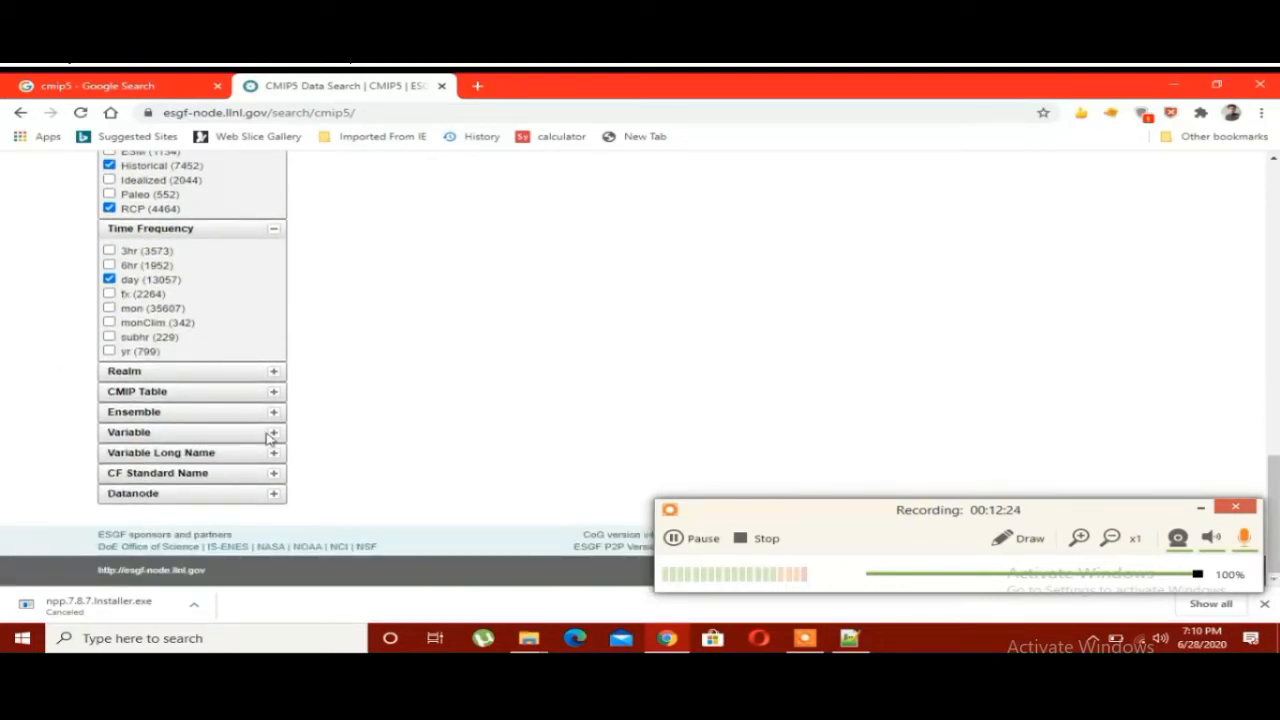
pyautogui.click(272, 433)
pyautogui.scroll(-5, 54, 337)
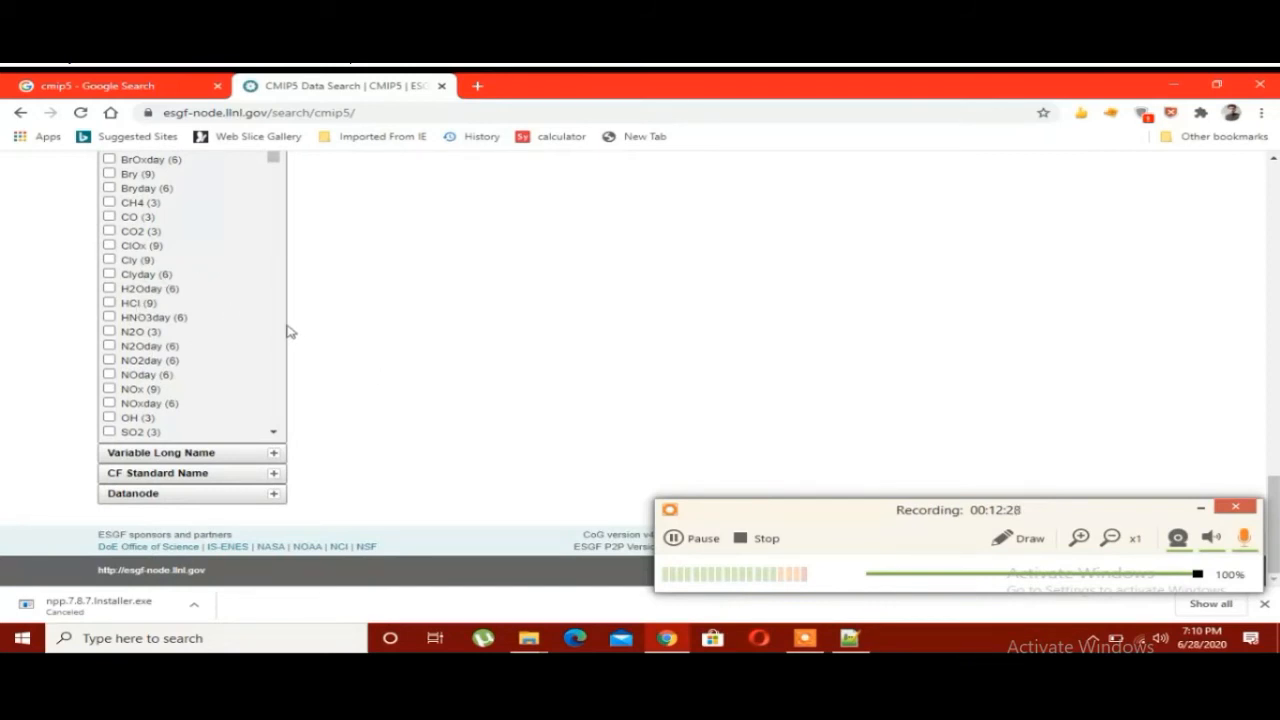
pyautogui.scroll(3, 29, 249)
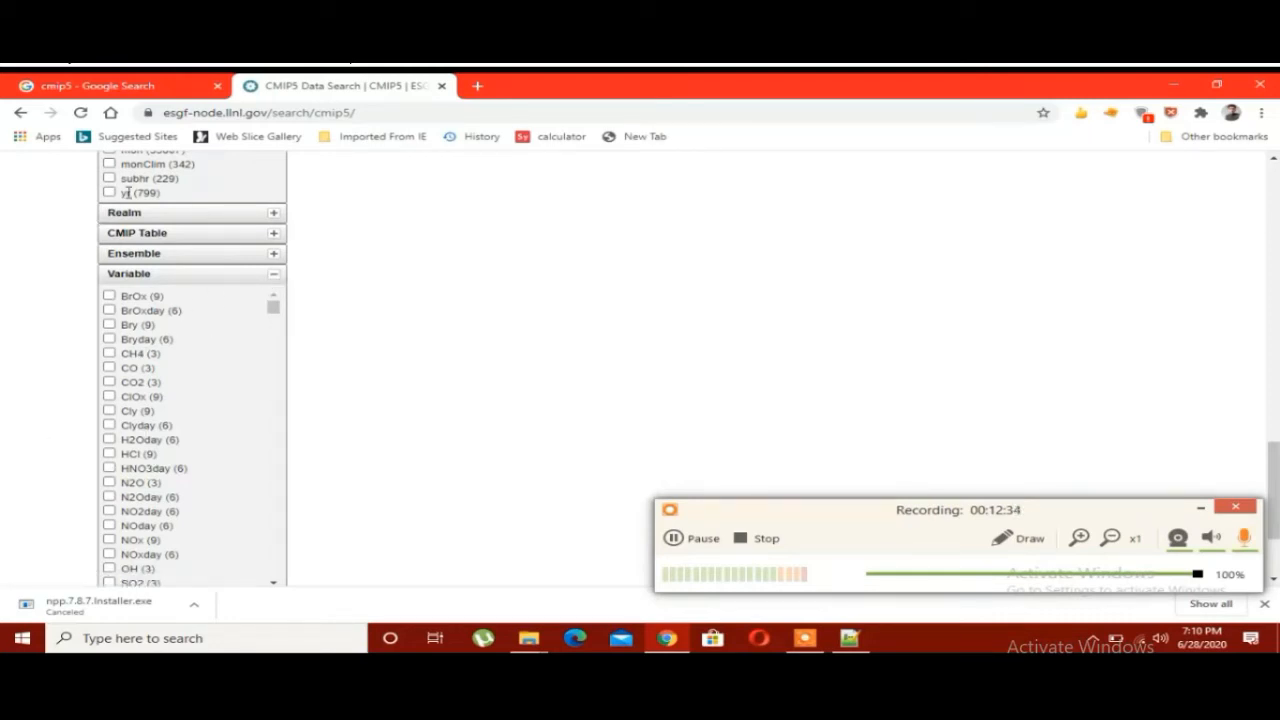
pyautogui.click(273, 274)
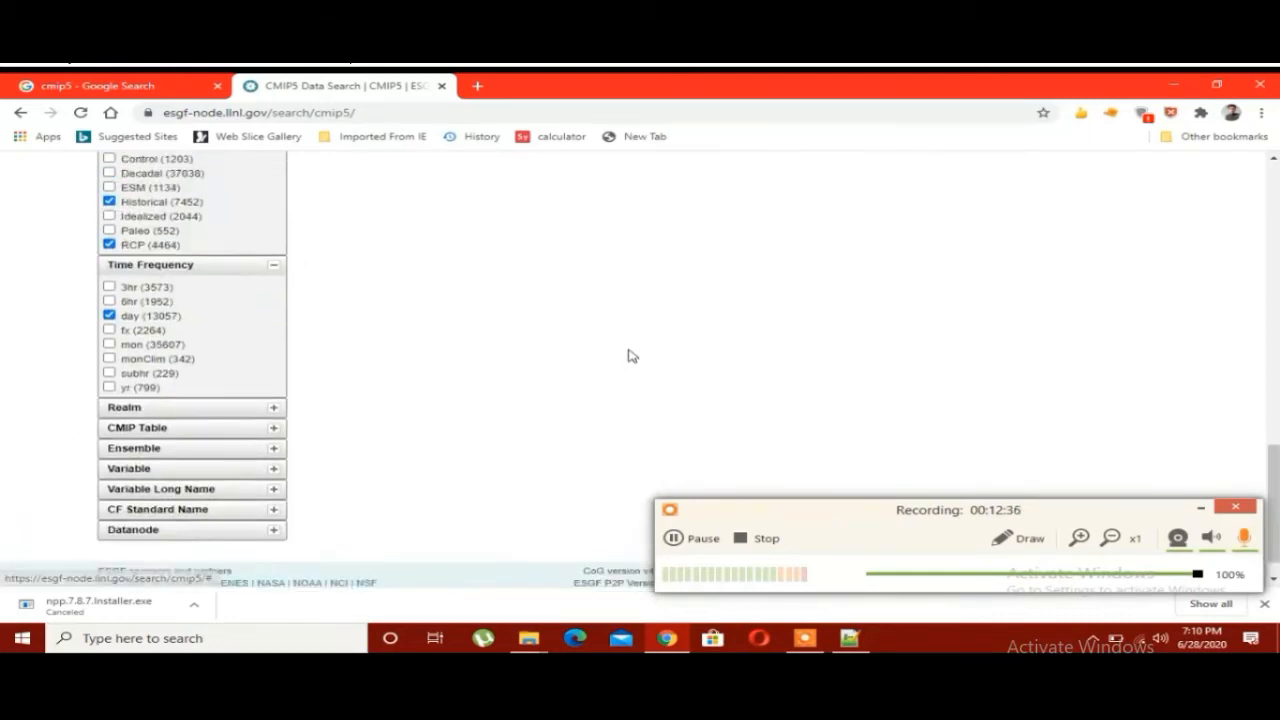
# - Run the dataset search with the selected MIROC5, experiment, experiment family and daily frequency filters
pyautogui.scroll(5, 690, 300)
pyautogui.scroll(2, 750, 254)
pyautogui.click(738, 418)
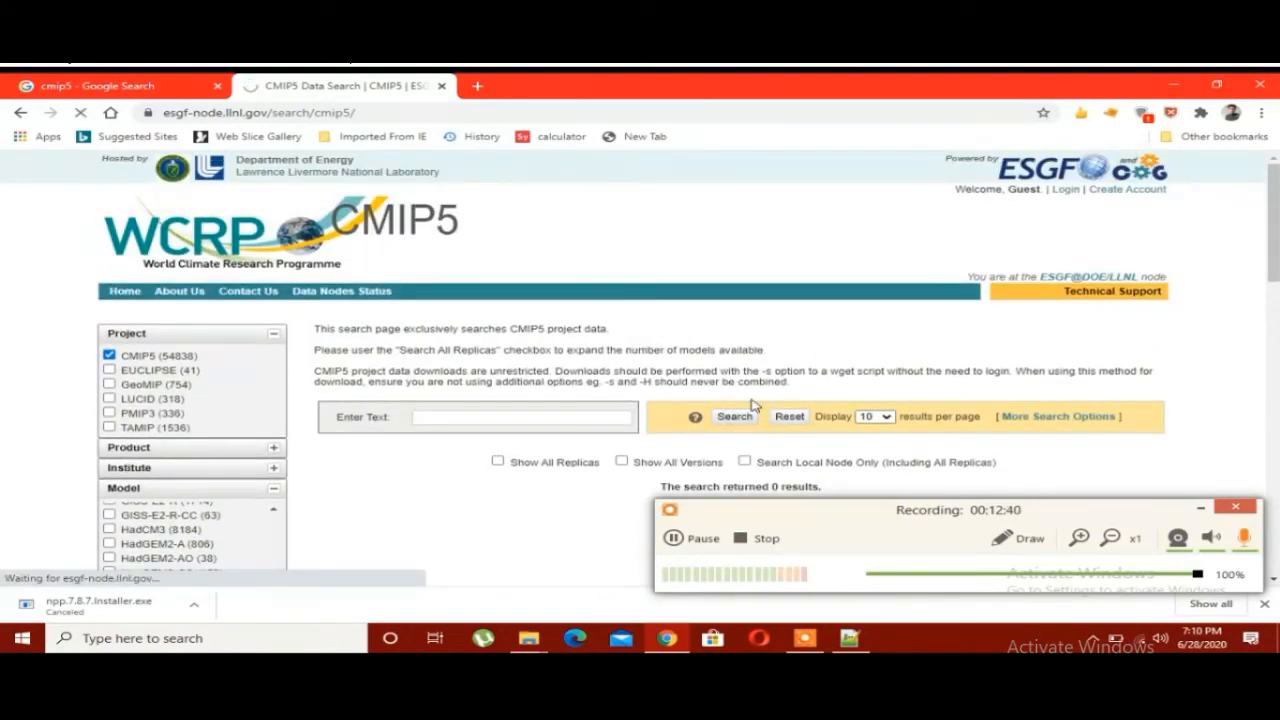
pyautogui.click(690, 538)
pyautogui.click(690, 538)
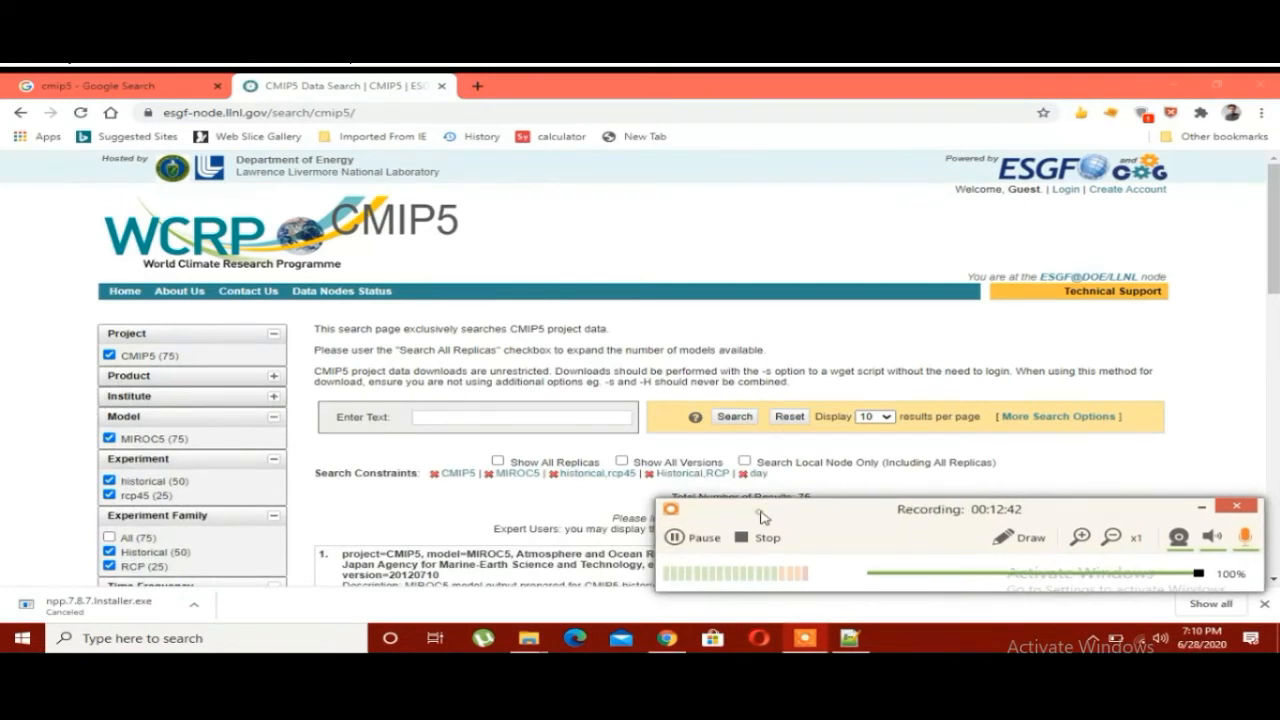
pyautogui.moveTo(761, 512); pyautogui.dragTo(776, 504)
pyautogui.moveTo(1181, 504); pyautogui.dragTo(1205, 555)
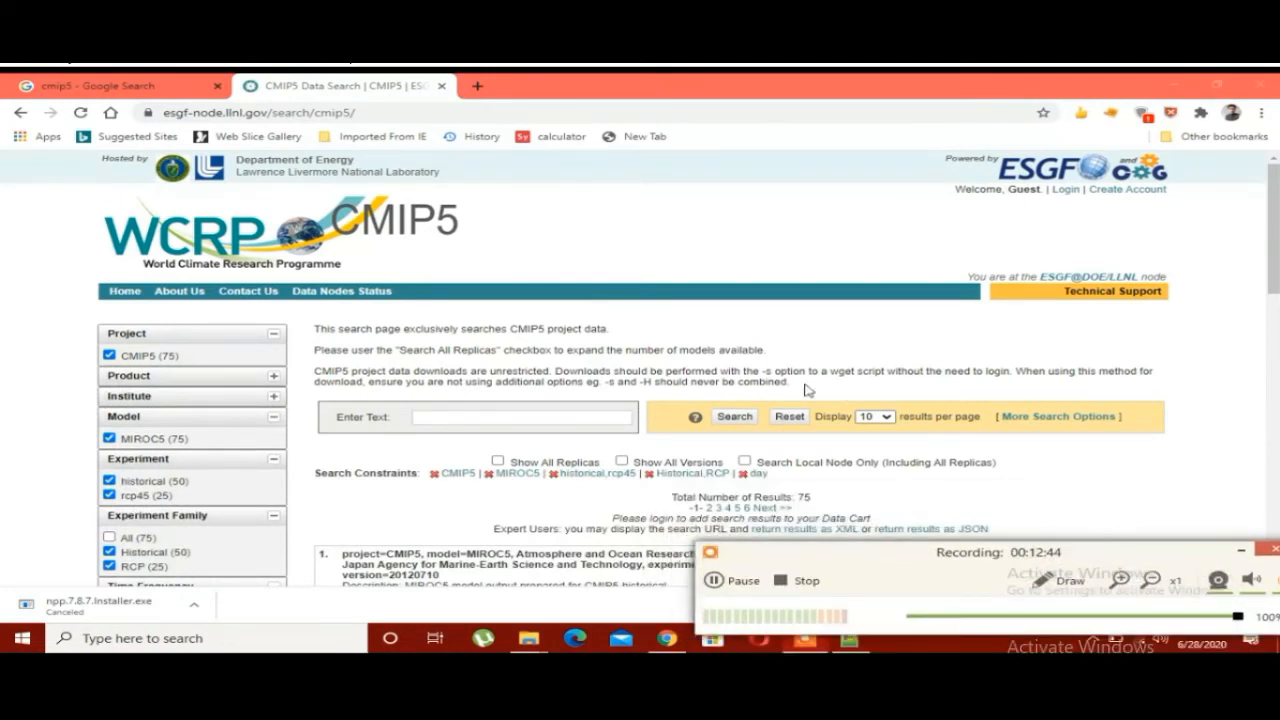
# - List the files of the first result, the daily historical MIROC5 dataset with ensemble r4i1p1
pyautogui.scroll(-3, 808, 390)
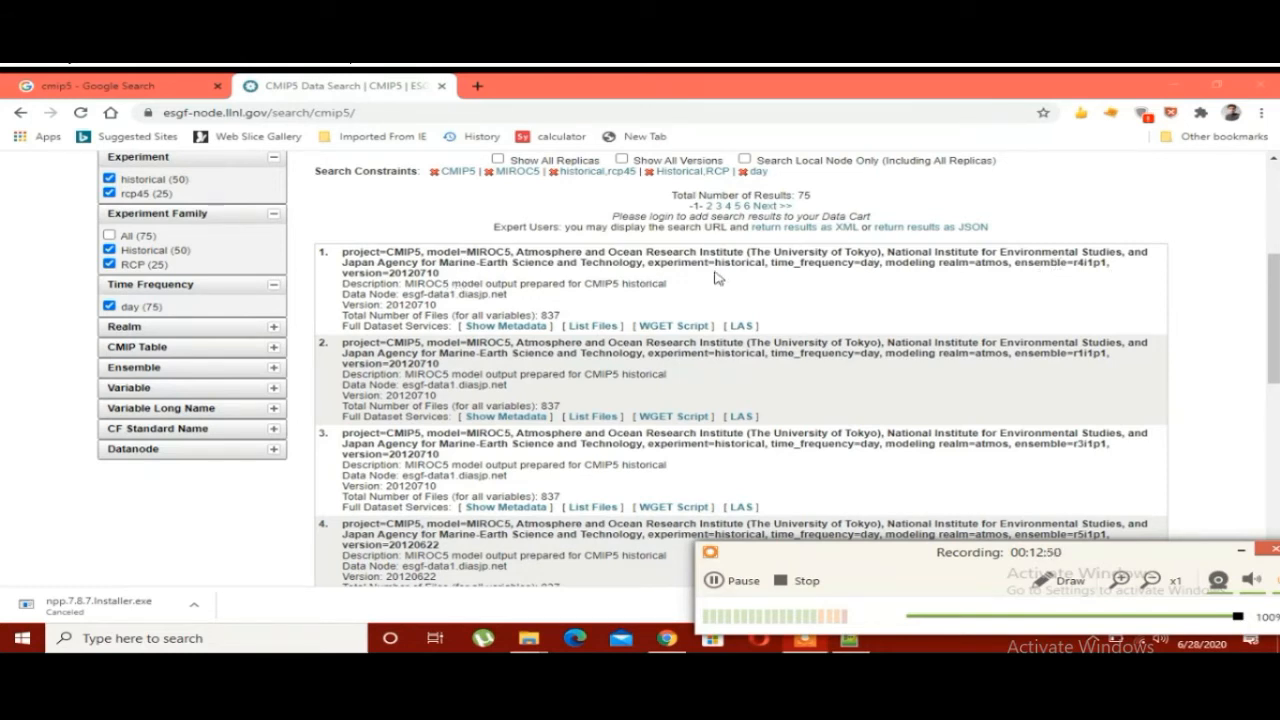
pyautogui.moveTo(708, 262); pyautogui.dragTo(748, 263)
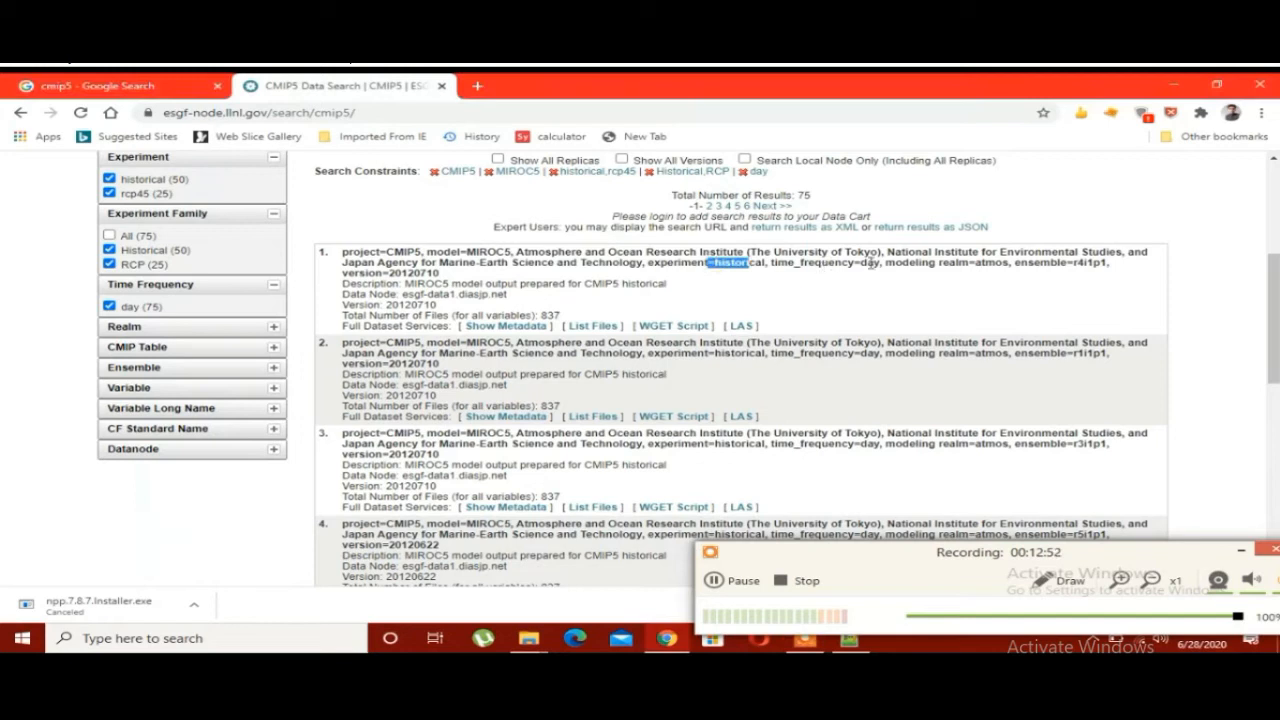
pyautogui.moveTo(466, 251); pyautogui.dragTo(519, 251)
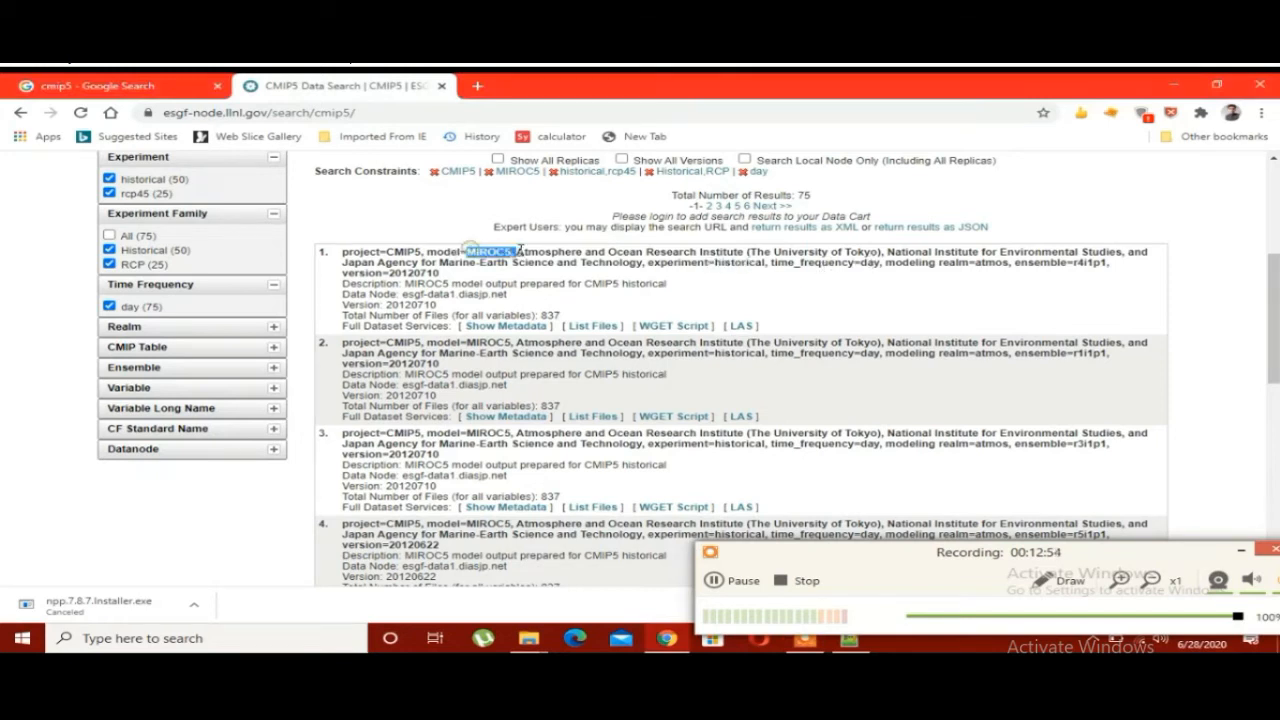
pyautogui.click(595, 326)
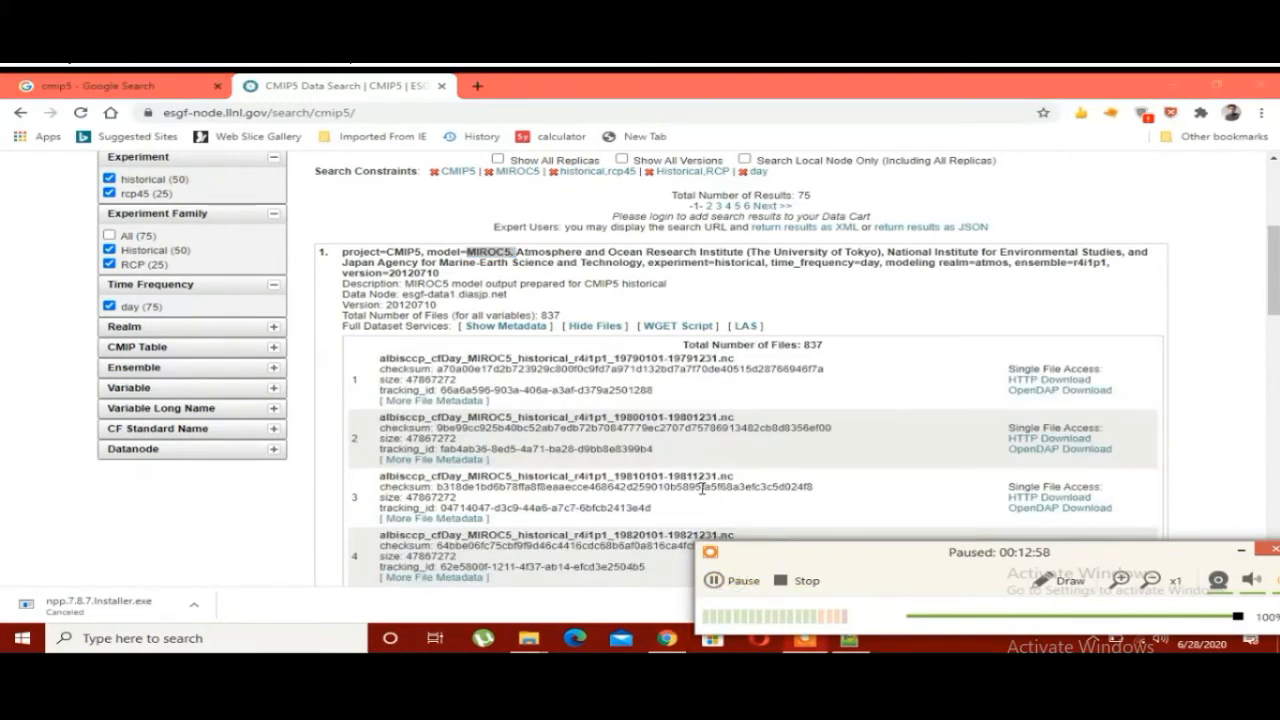
pyautogui.scroll(-2, 660, 345)
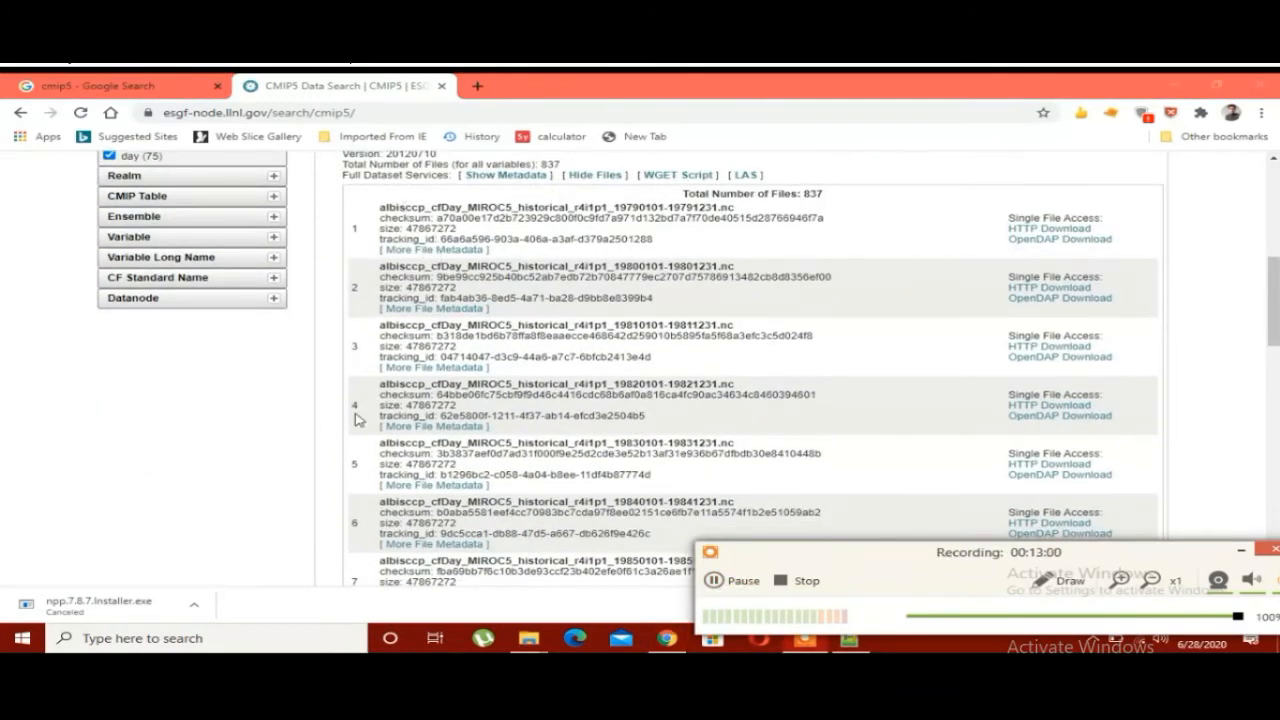
# - Show all files of the expanded daily historical MIROC5 dataset instead of only the first ten
pyautogui.scroll(-3, 440, 360)
pyautogui.scroll(-3, 432, 343)
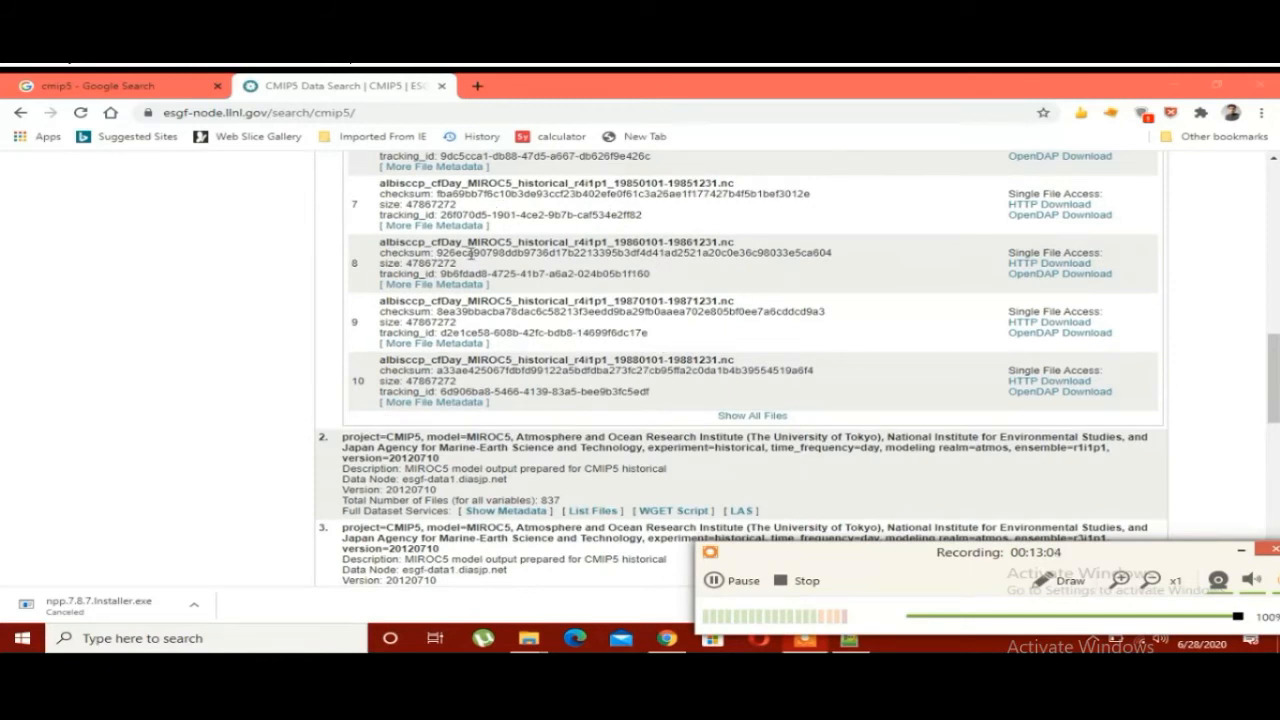
pyautogui.click(745, 418)
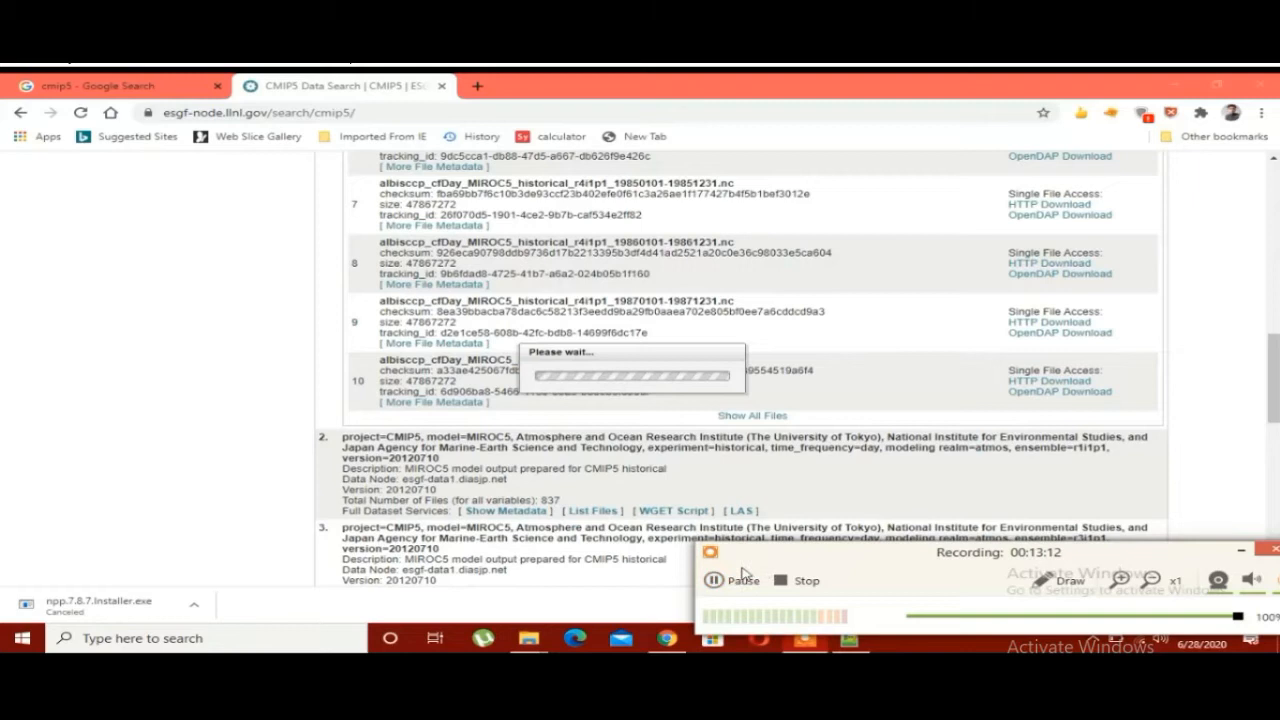
pyautogui.moveTo(748, 555); pyautogui.dragTo(743, 545)
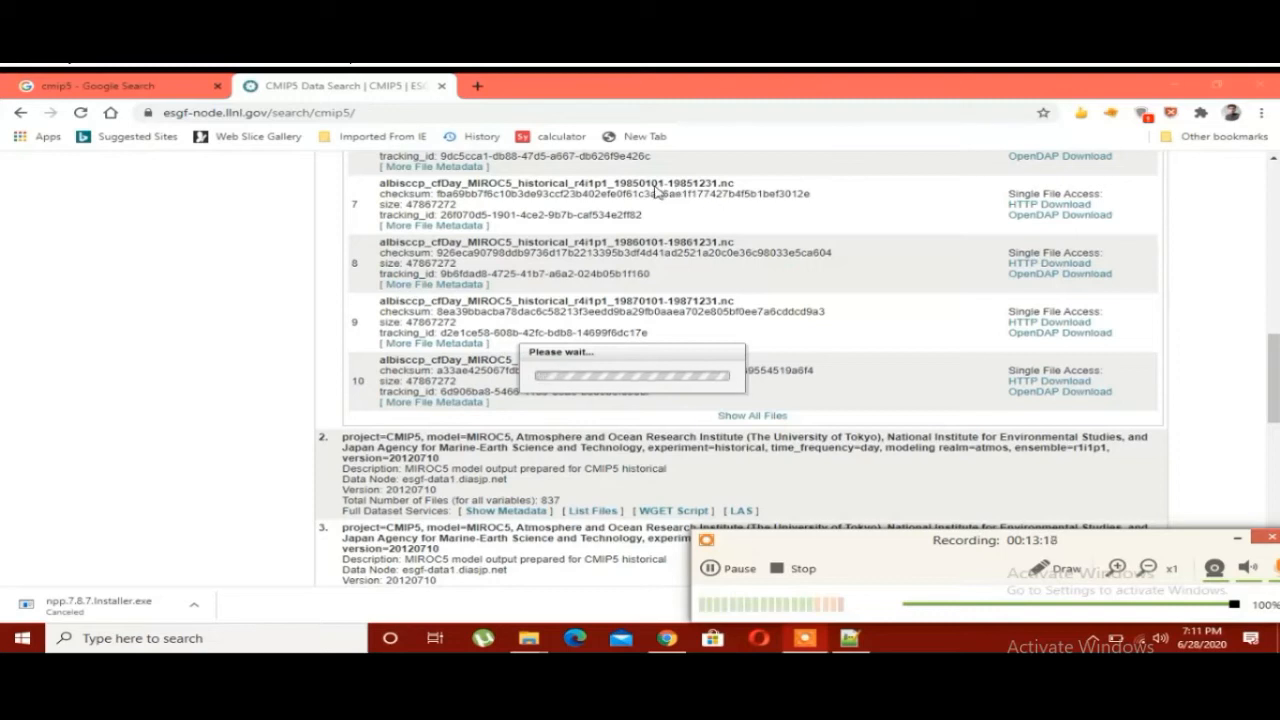
pyautogui.click(731, 570)
pyautogui.click(731, 570)
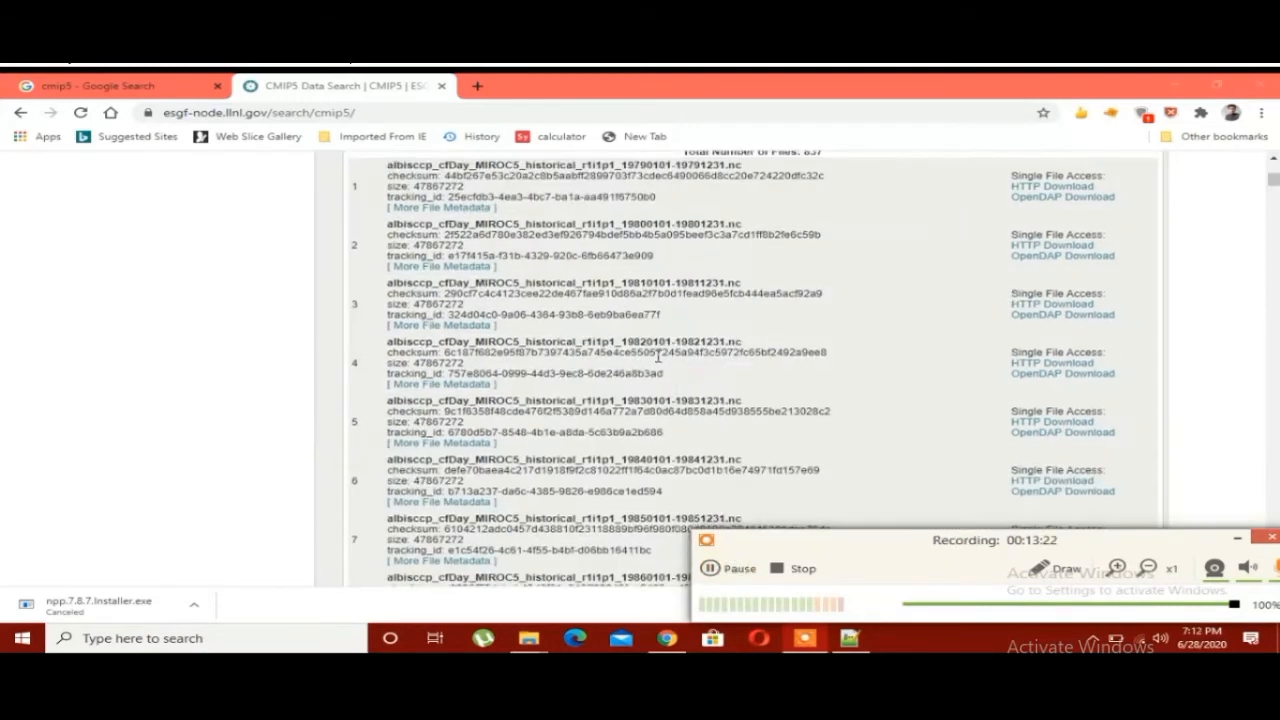
pyautogui.scroll(-5, 477, 310)
pyautogui.scroll(-20, 543, 257)
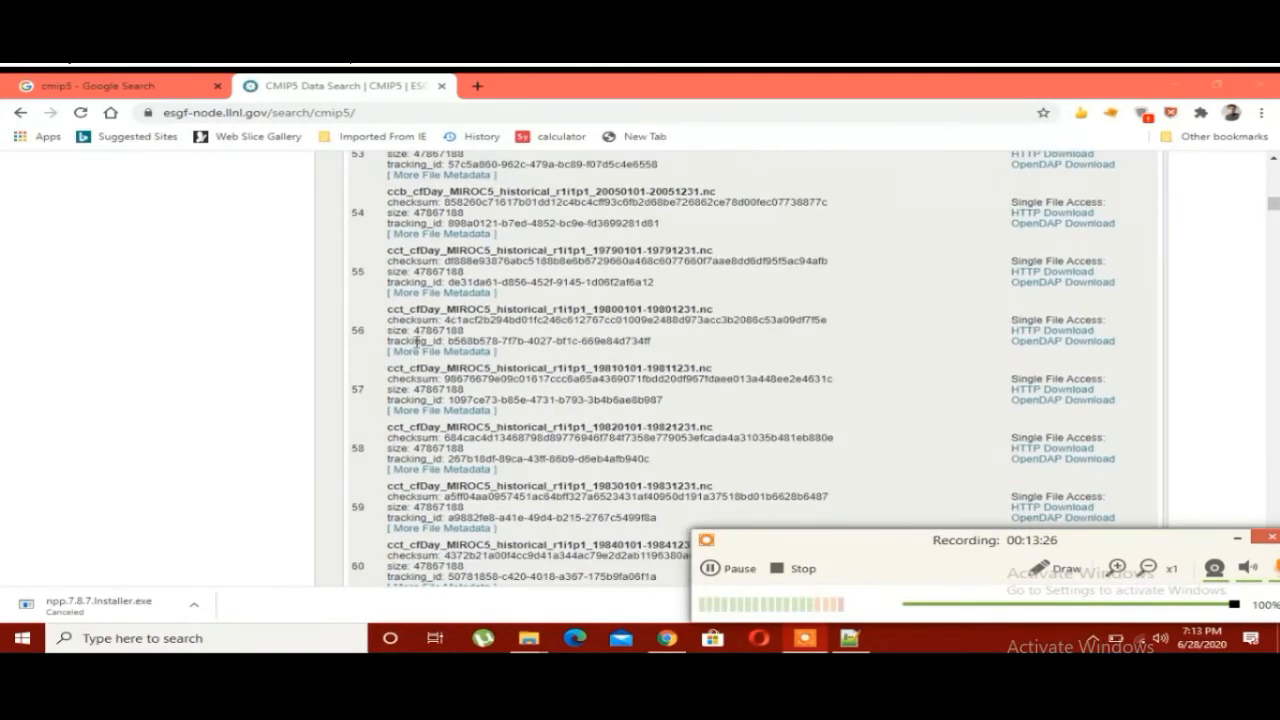
pyautogui.moveTo(389, 313); pyautogui.dragTo(409, 311)
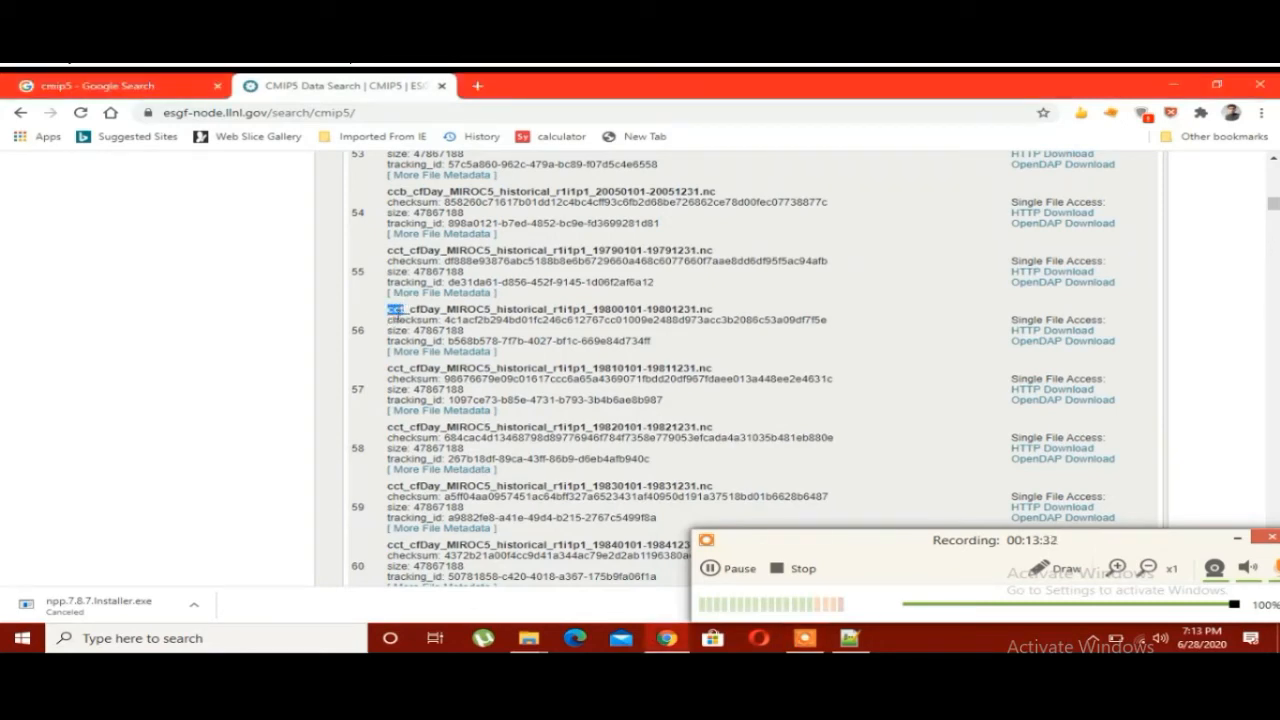
pyautogui.scroll(3, 422, 303)
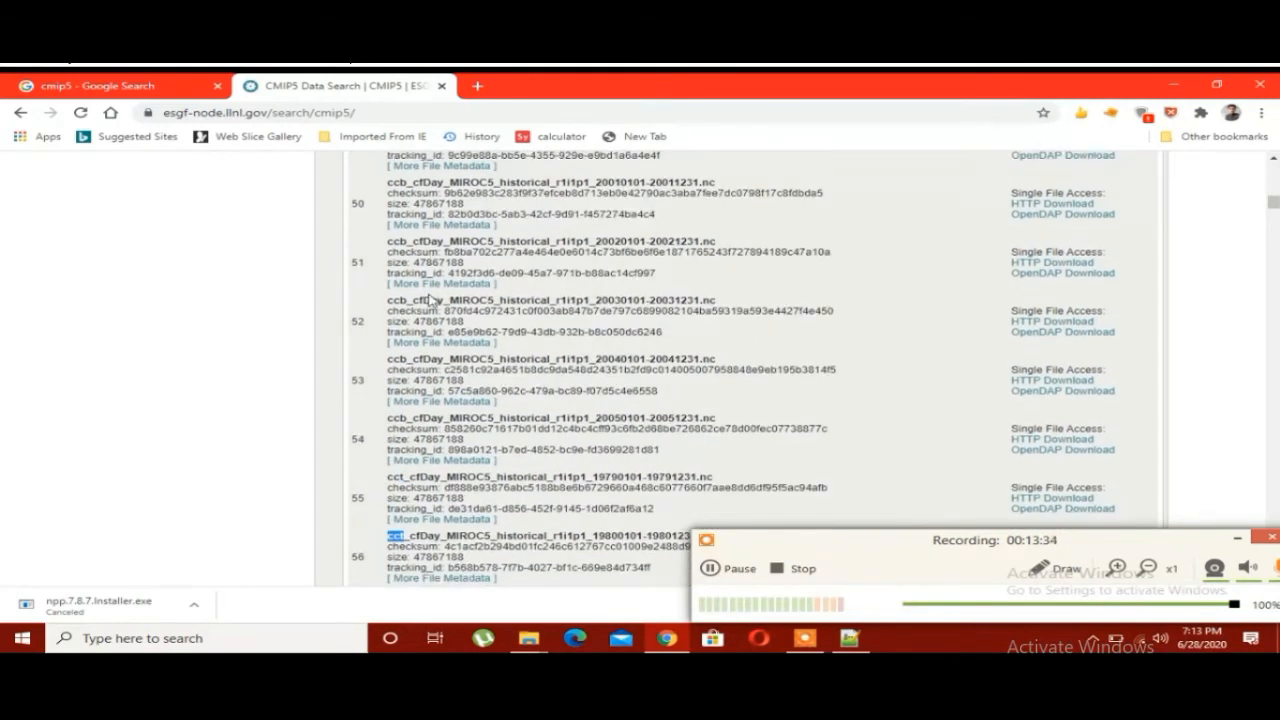
pyautogui.scroll(-3, 430, 300)
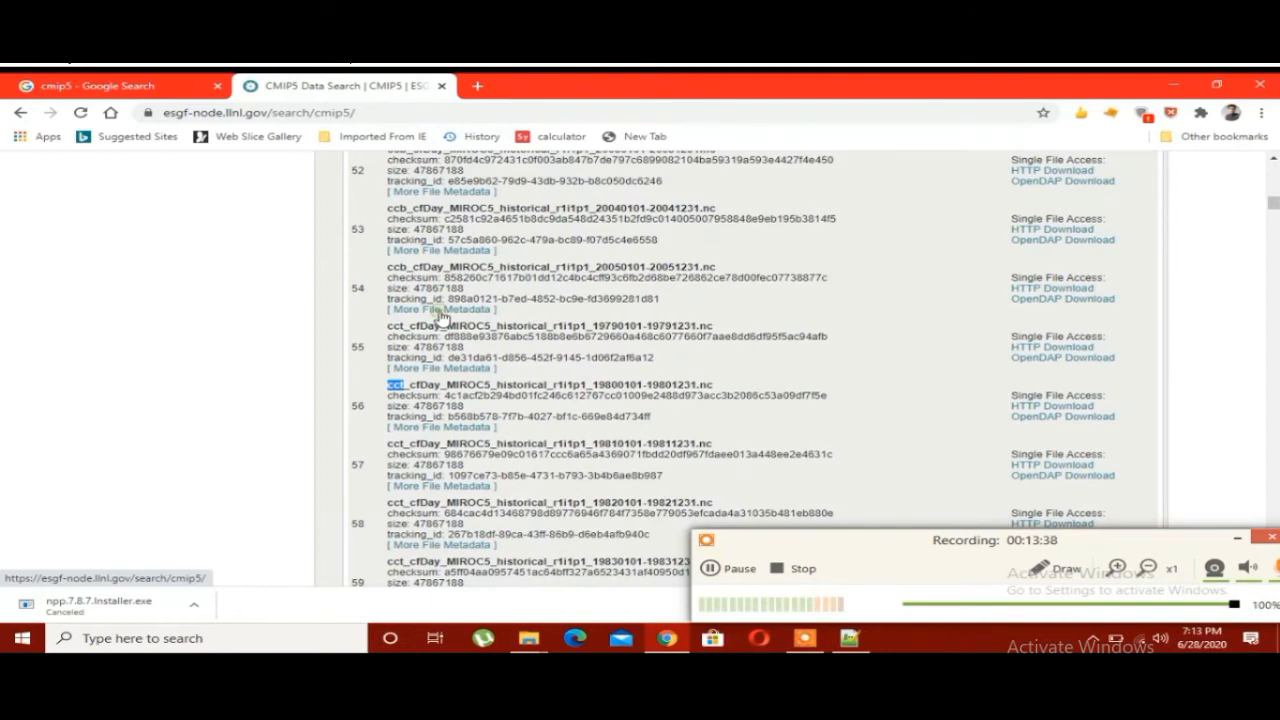
pyautogui.click(441, 310)
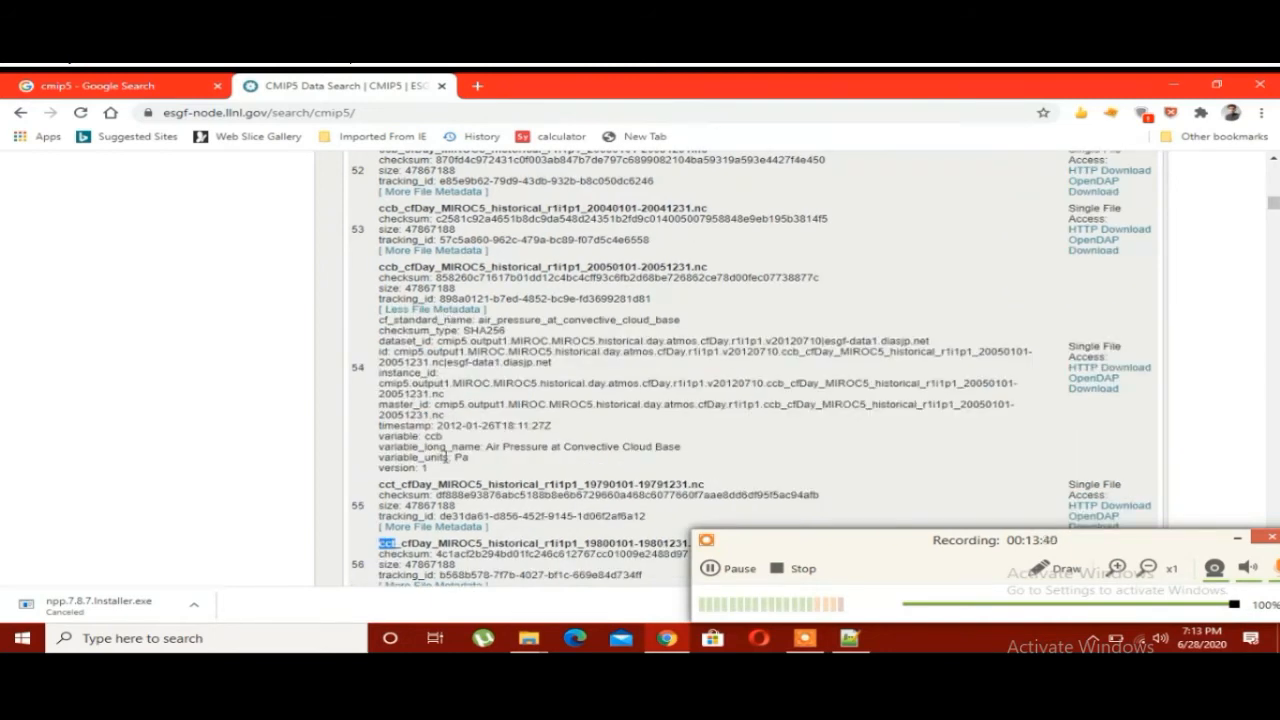
pyautogui.moveTo(491, 447); pyautogui.dragTo(696, 453)
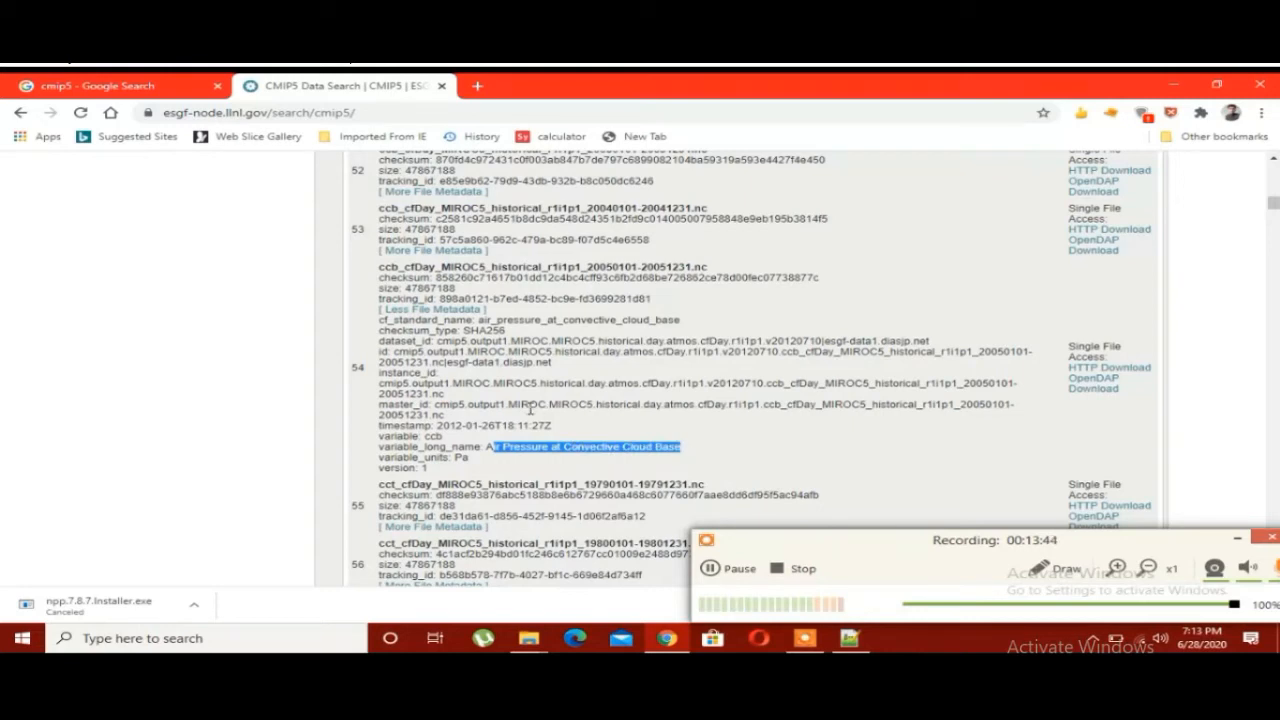
pyautogui.click(496, 450)
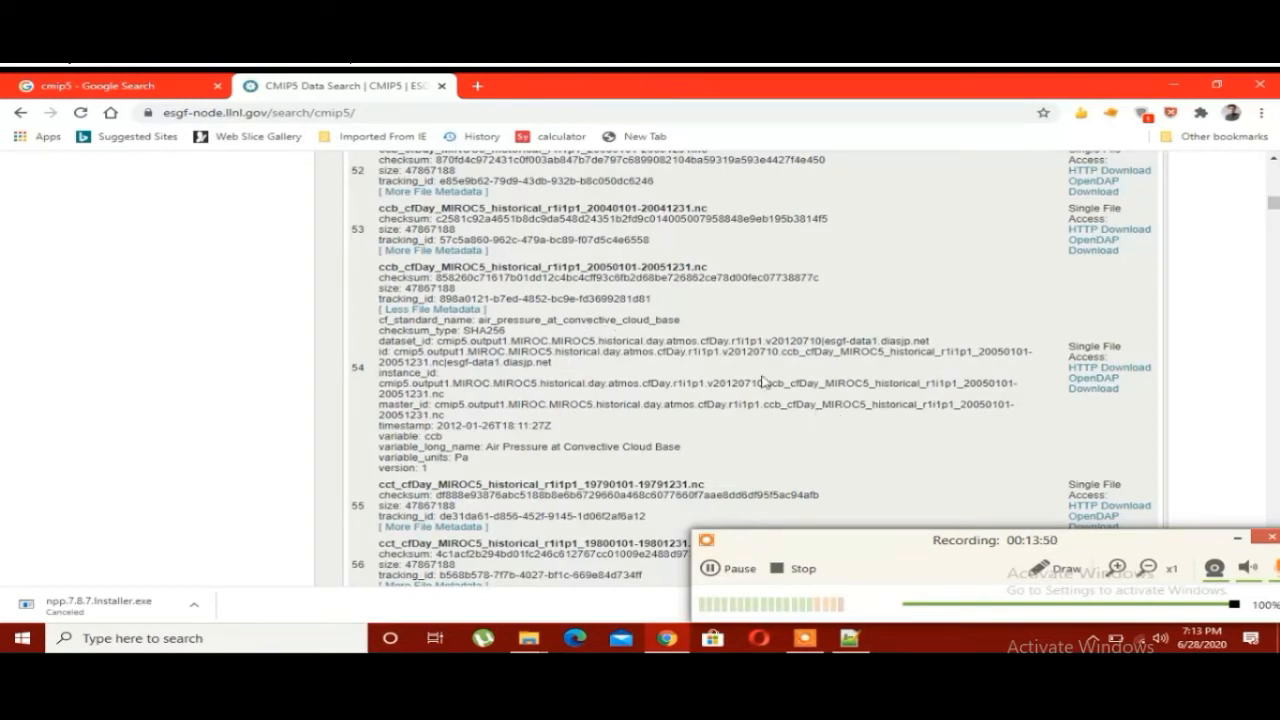
# - Look through the full file list by variable prefix to find the first prc_cfDay_MIROC5 historical files
pyautogui.scroll(-7, 766, 383)
pyautogui.scroll(-1, 420, 366)
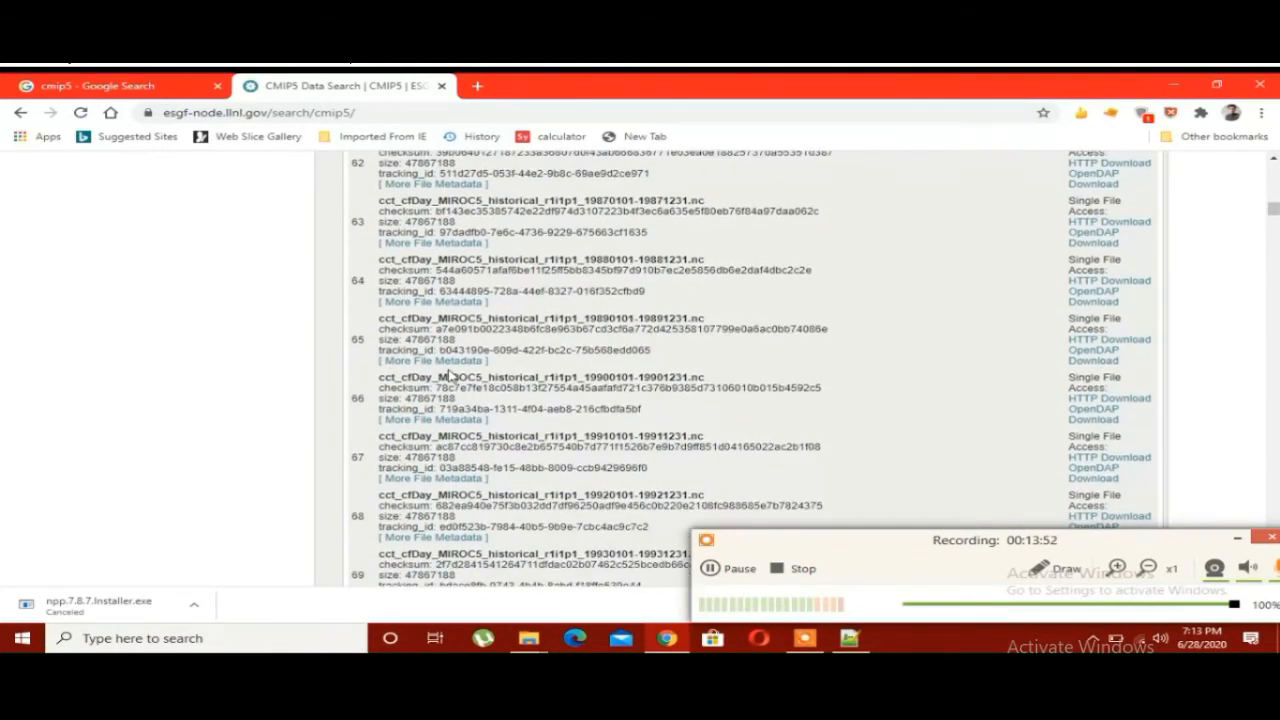
pyautogui.scroll(-1, 449, 374)
pyautogui.scroll(-20, 449, 368)
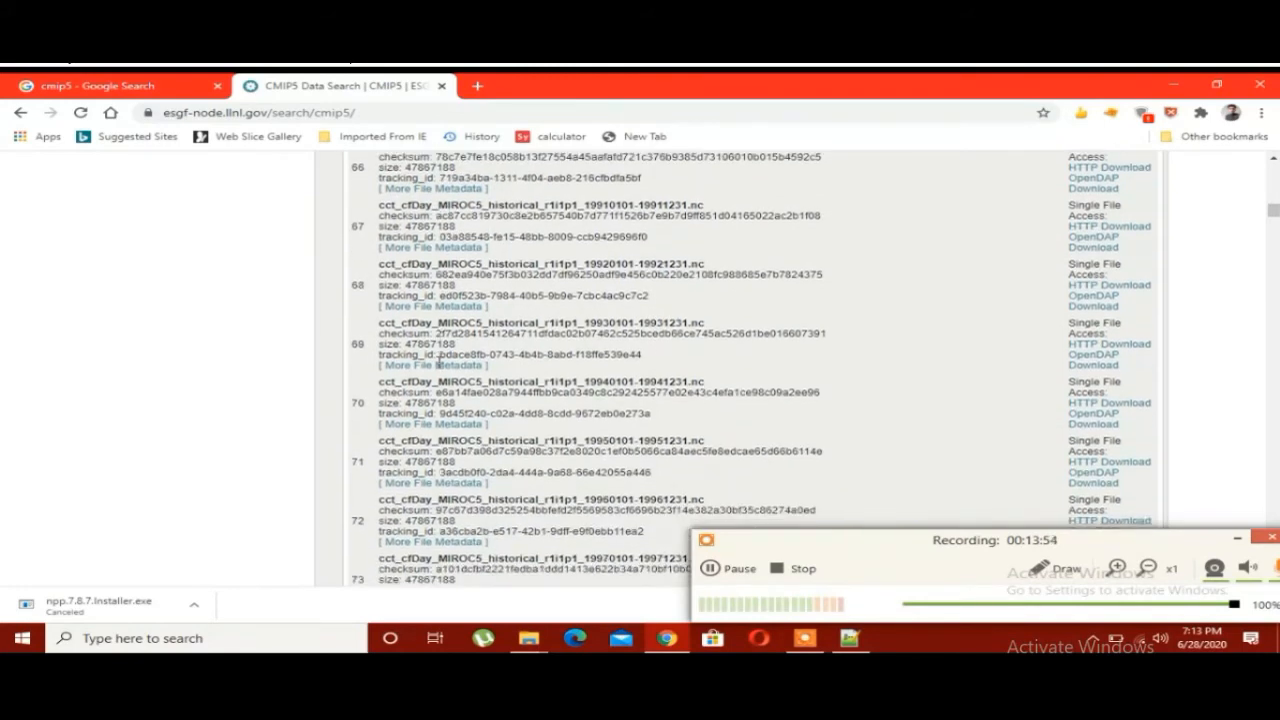
pyautogui.scroll(-20, 438, 362)
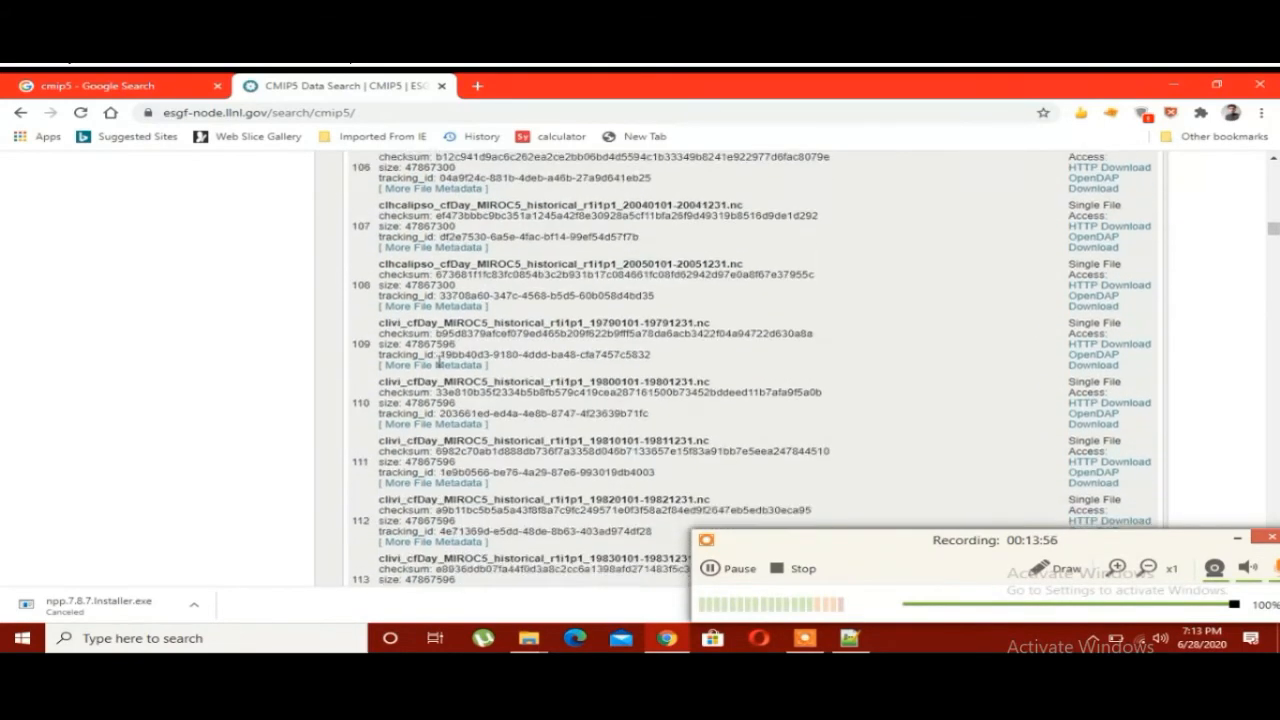
pyautogui.scroll(-5, 438, 362)
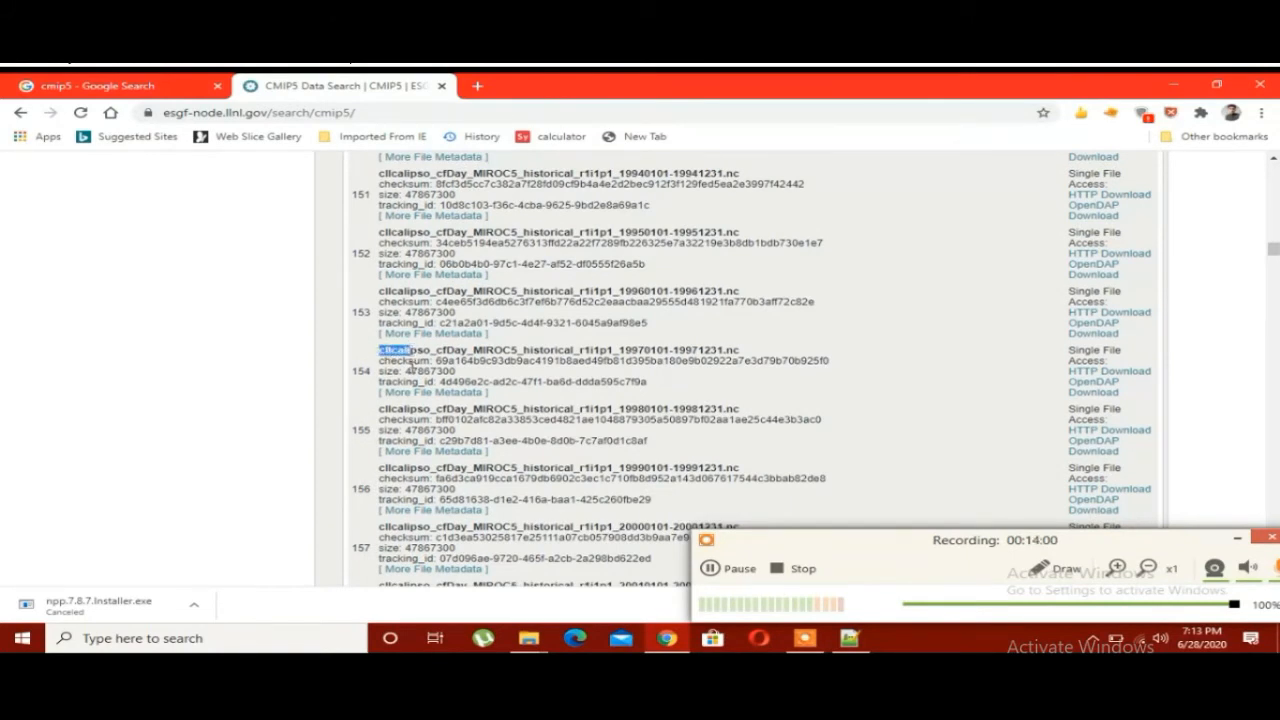
pyautogui.scroll(-3, 410, 366)
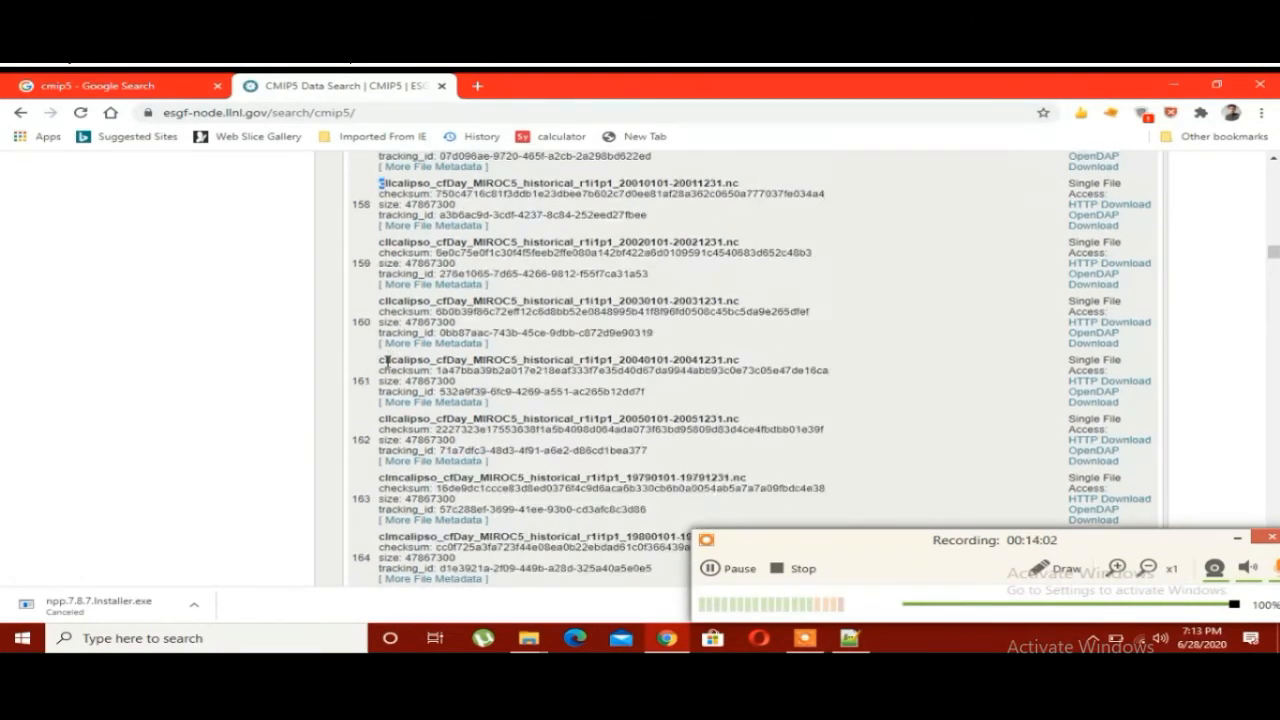
pyautogui.scroll(-10, 388, 368)
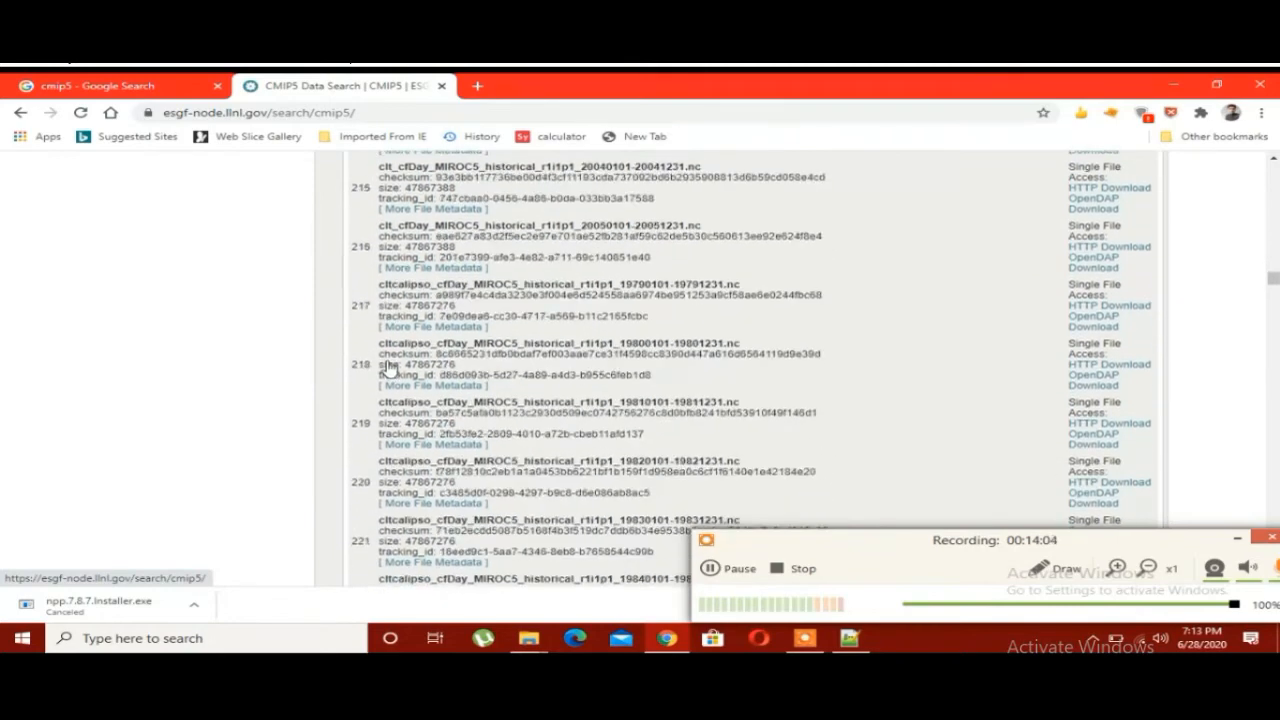
pyautogui.scroll(-10, 400, 358)
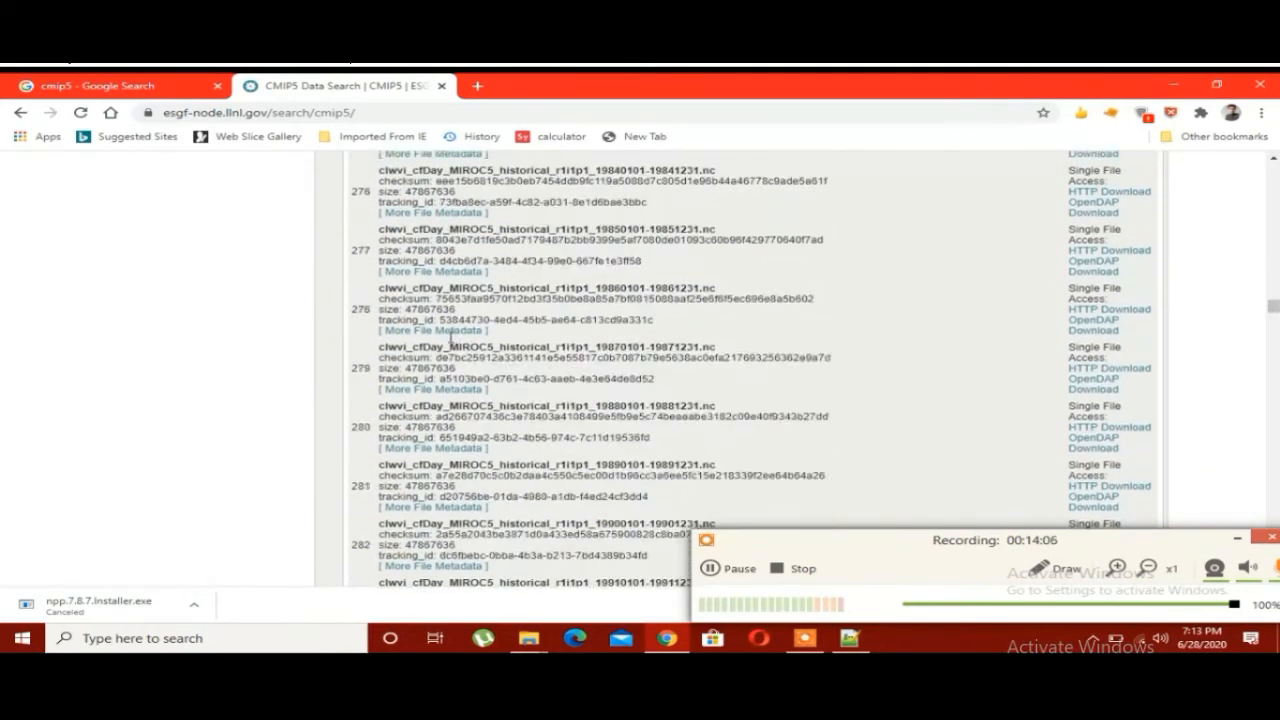
pyautogui.moveTo(1273, 316); pyautogui.dragTo(1273, 333)
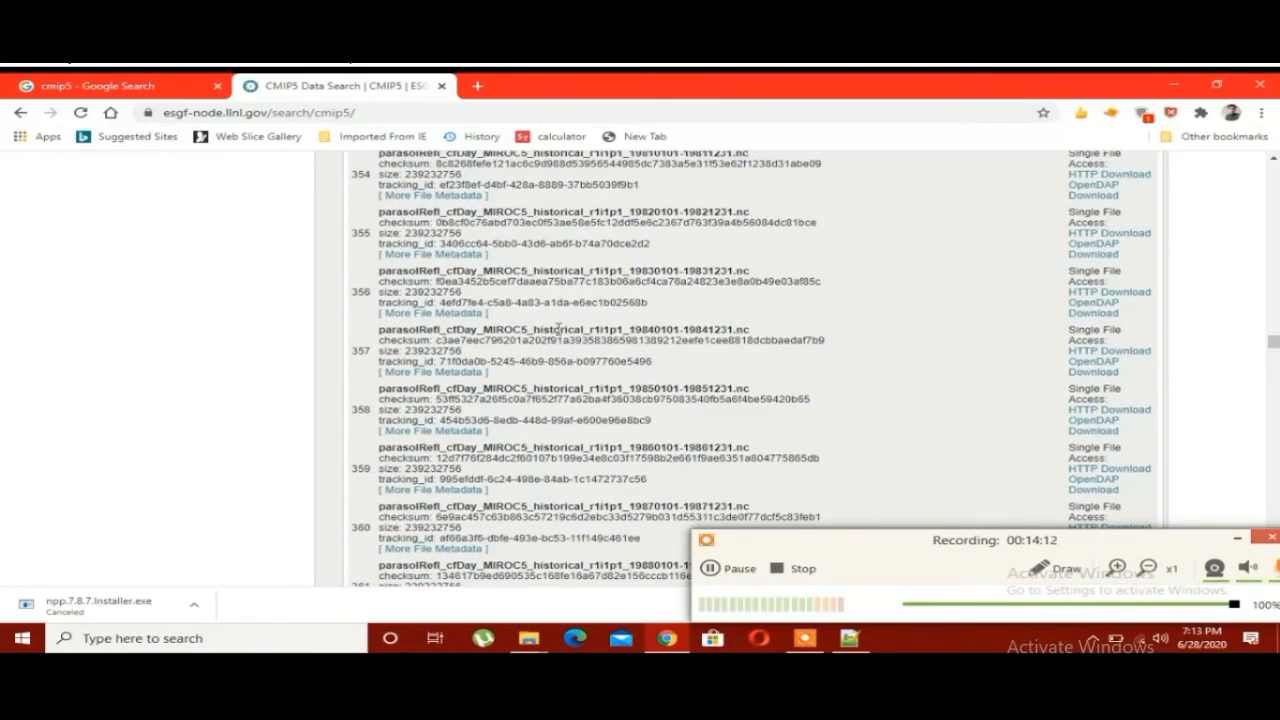
pyautogui.scroll(-2, 558, 329)
pyautogui.scroll(-10, 395, 364)
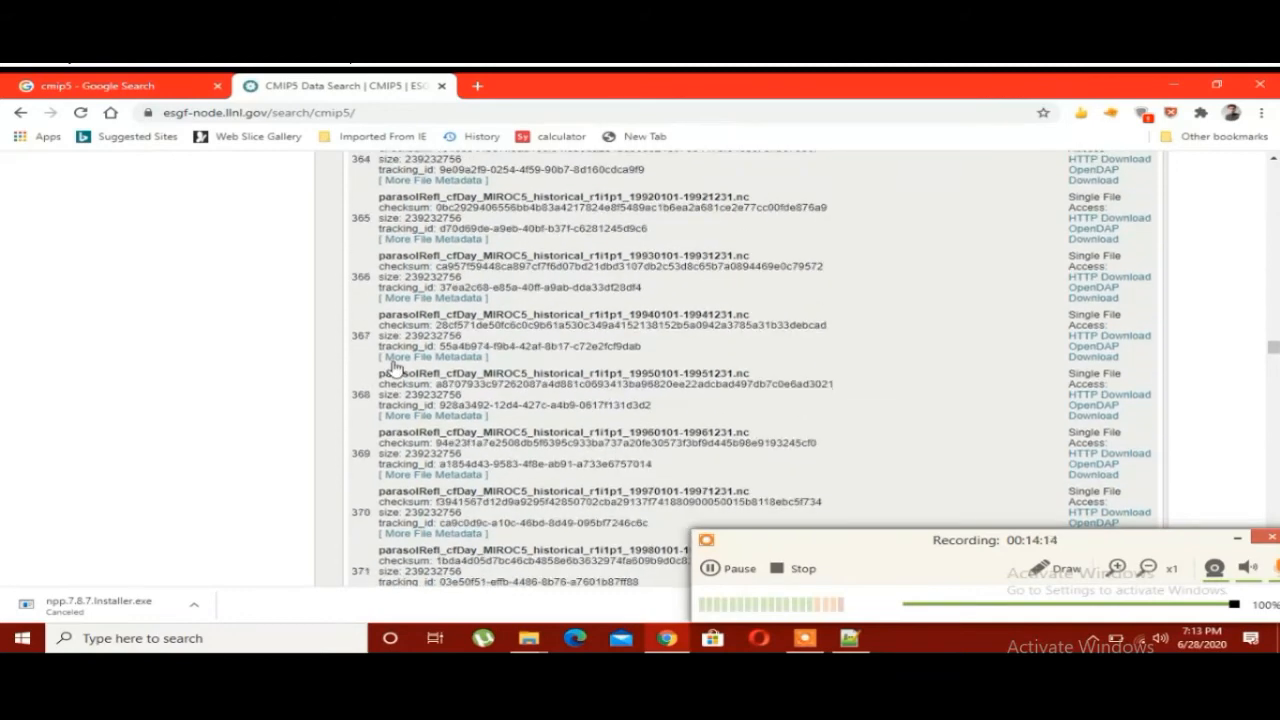
pyautogui.scroll(-12, 385, 333)
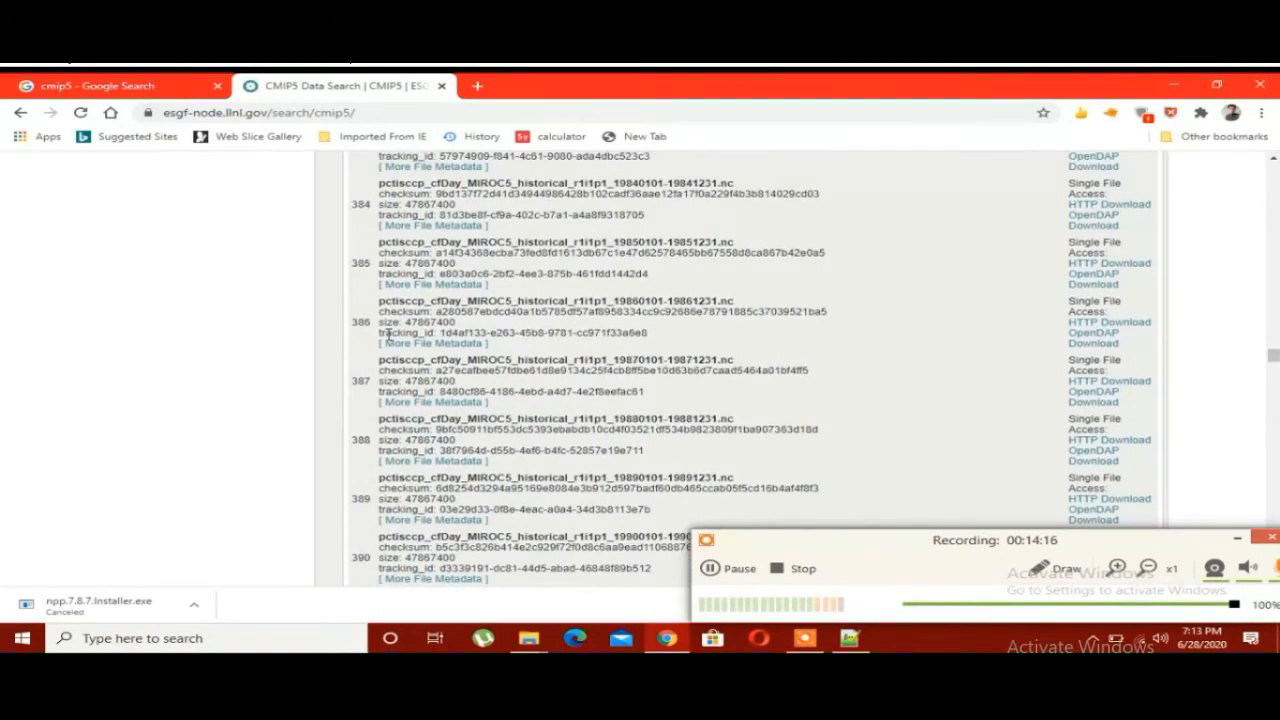
pyautogui.scroll(-9, 388, 333)
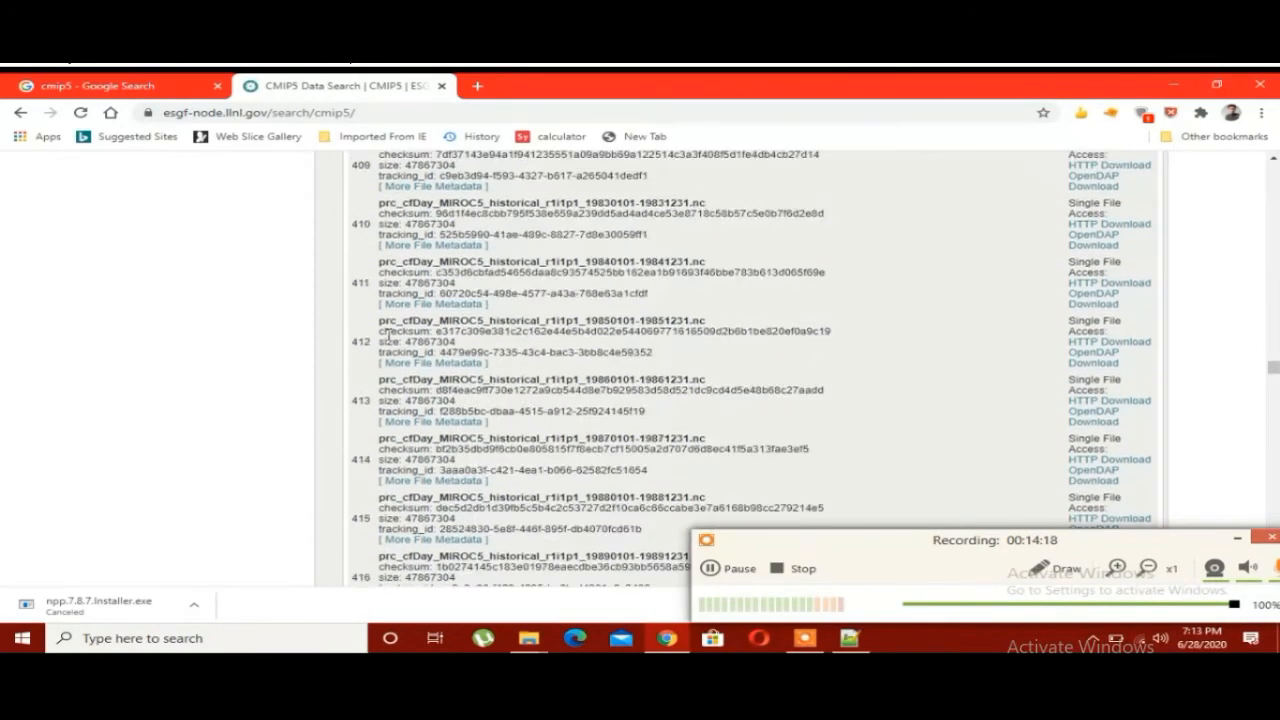
pyautogui.scroll(3, 396, 308)
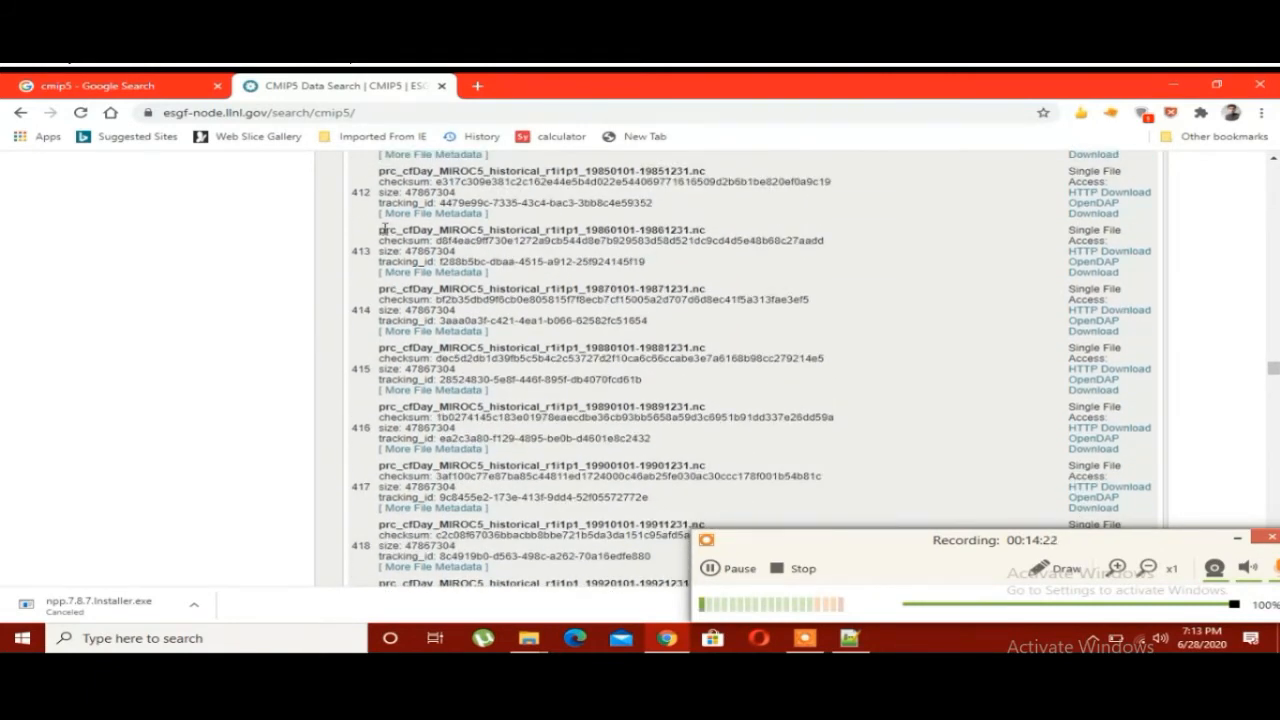
pyautogui.scroll(4, 385, 231)
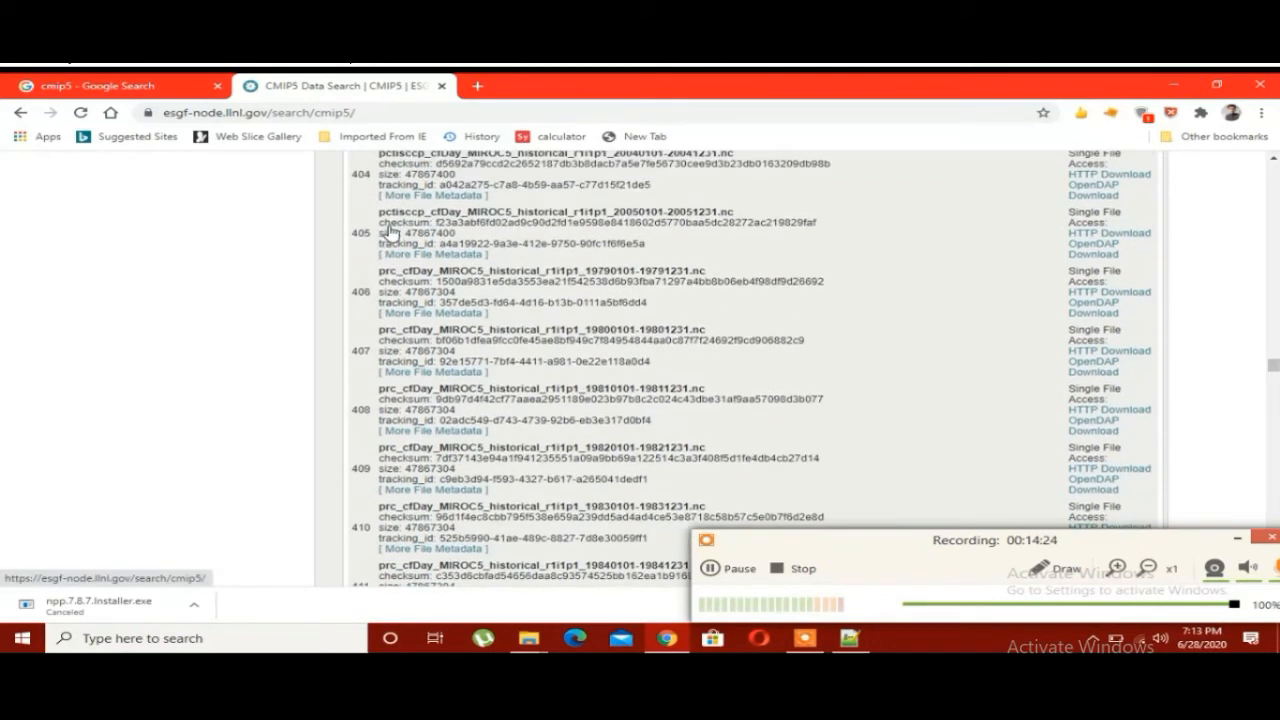
pyautogui.scroll(1, 414, 280)
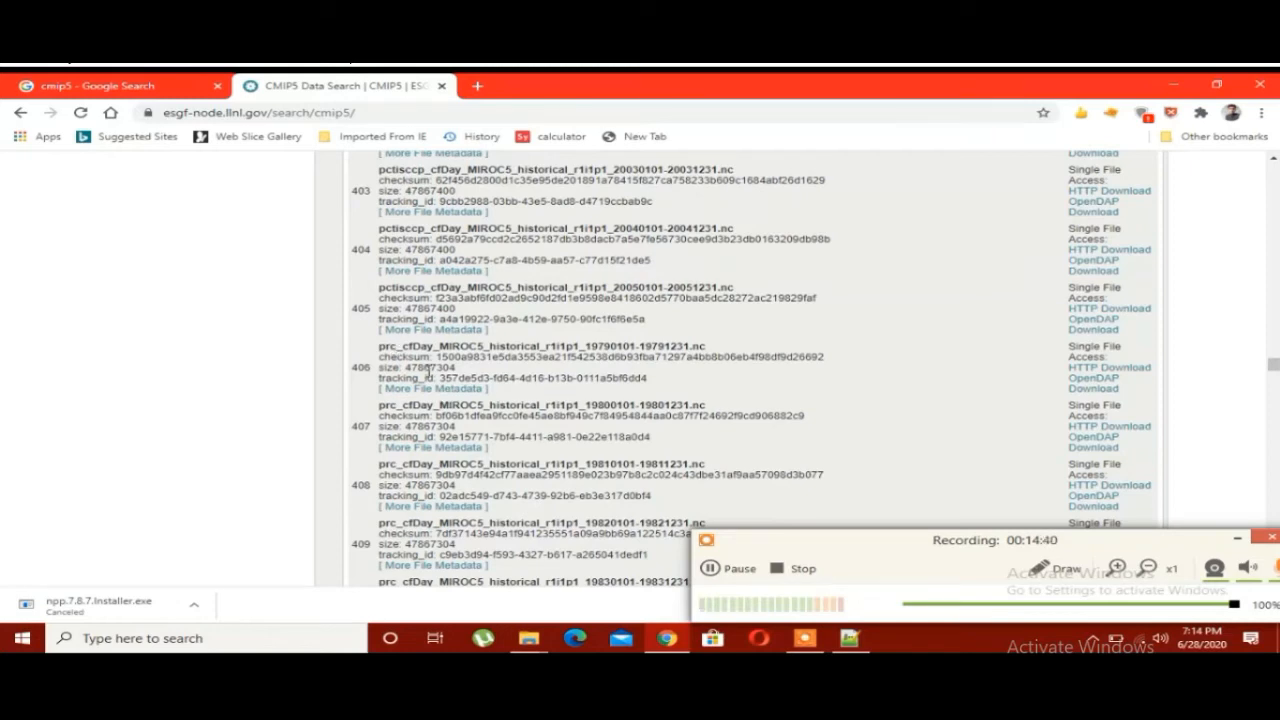
pyautogui.click(431, 388)
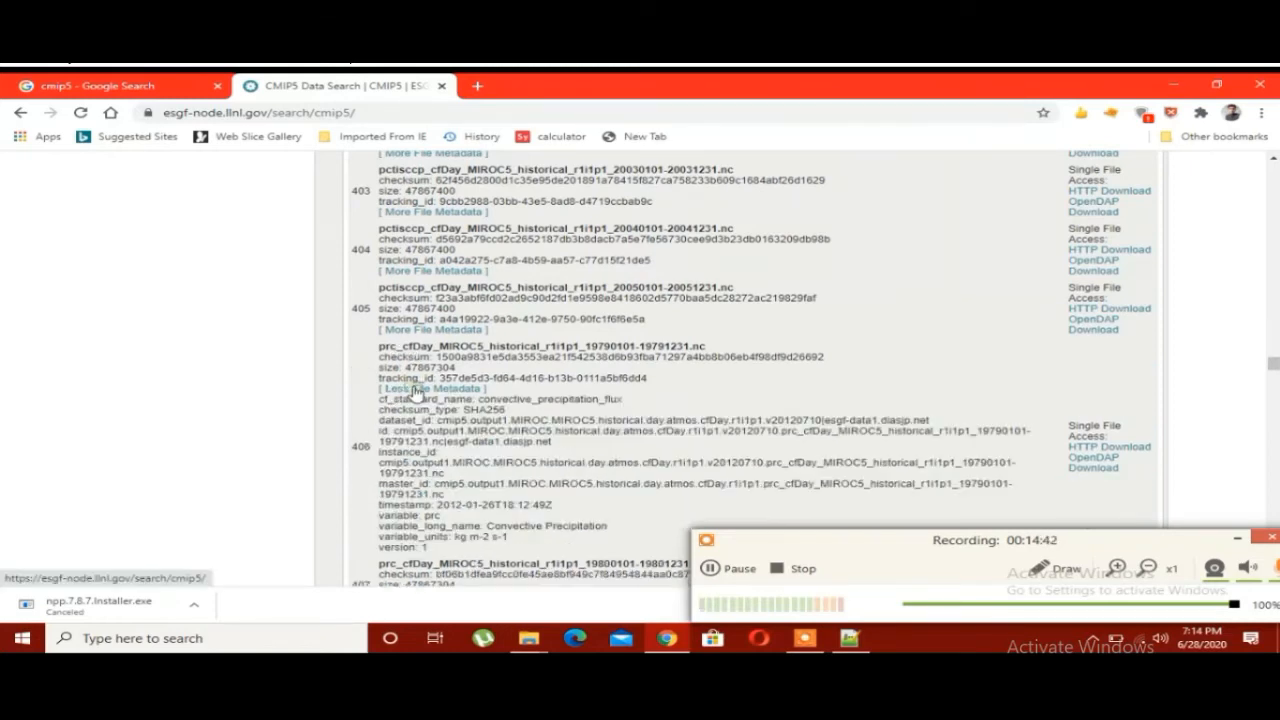
pyautogui.scroll(-2, 496, 405)
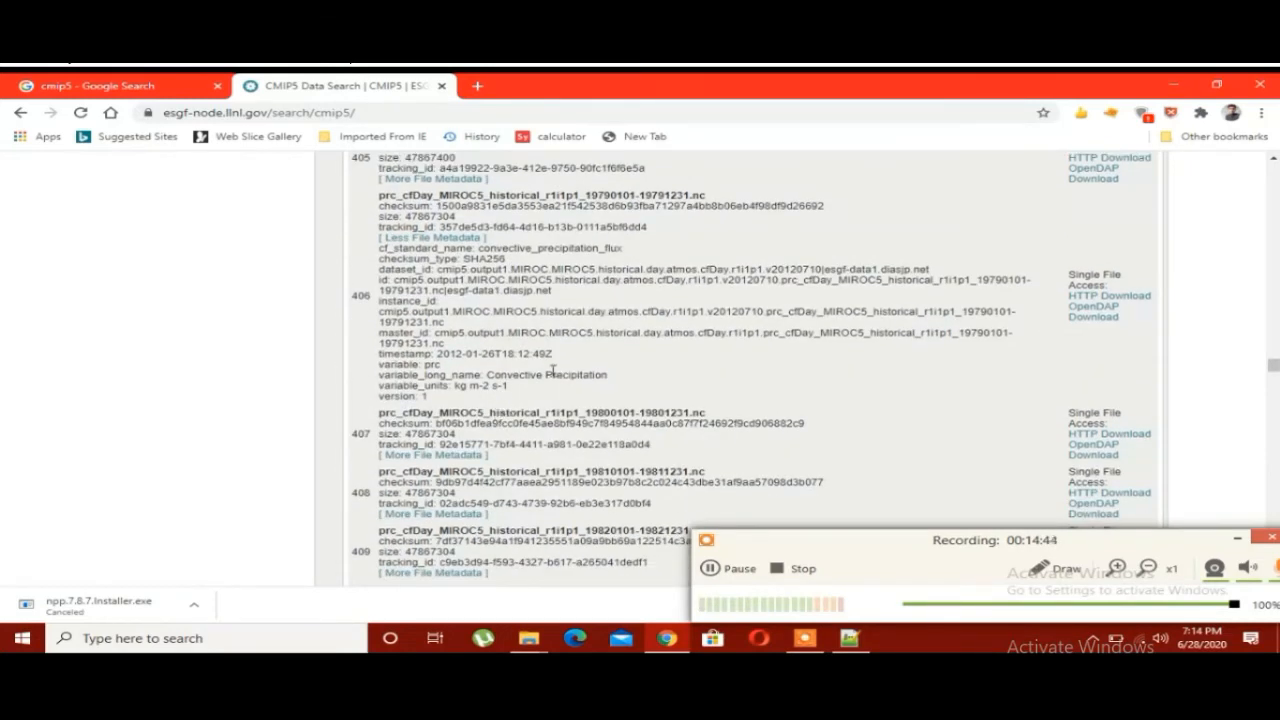
pyautogui.doubleClick(556, 376)
pyautogui.click(610, 372)
pyautogui.scroll(1, 615, 372)
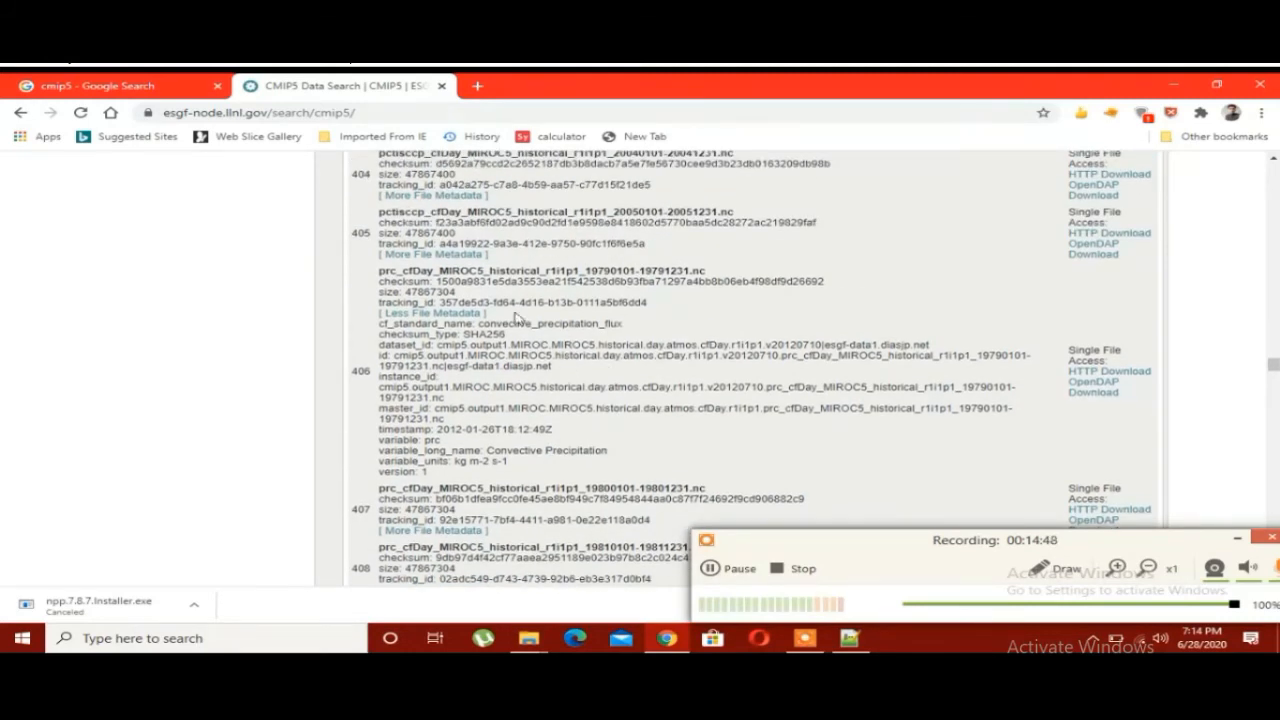
pyautogui.click(453, 316)
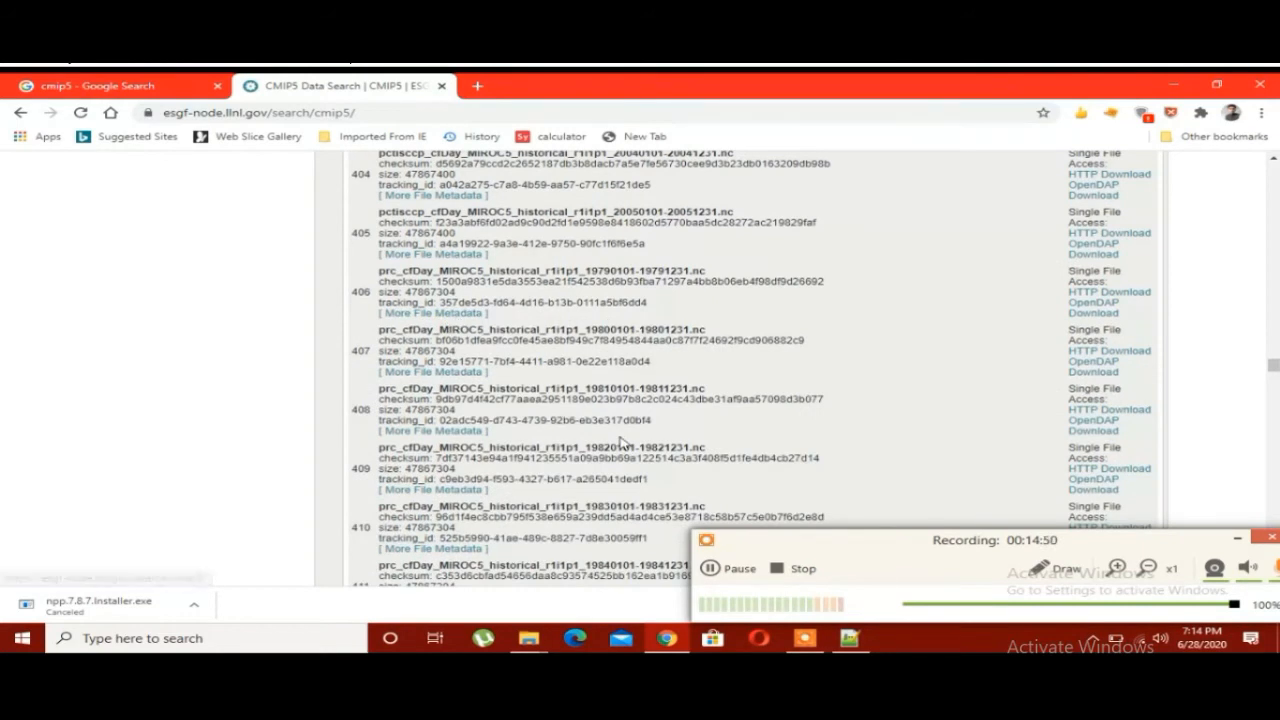
# - Examine the start and end dates in the prc file names, year by year from 1979 onward
pyautogui.scroll(2, 498, 244)
pyautogui.scroll(-2, 539, 309)
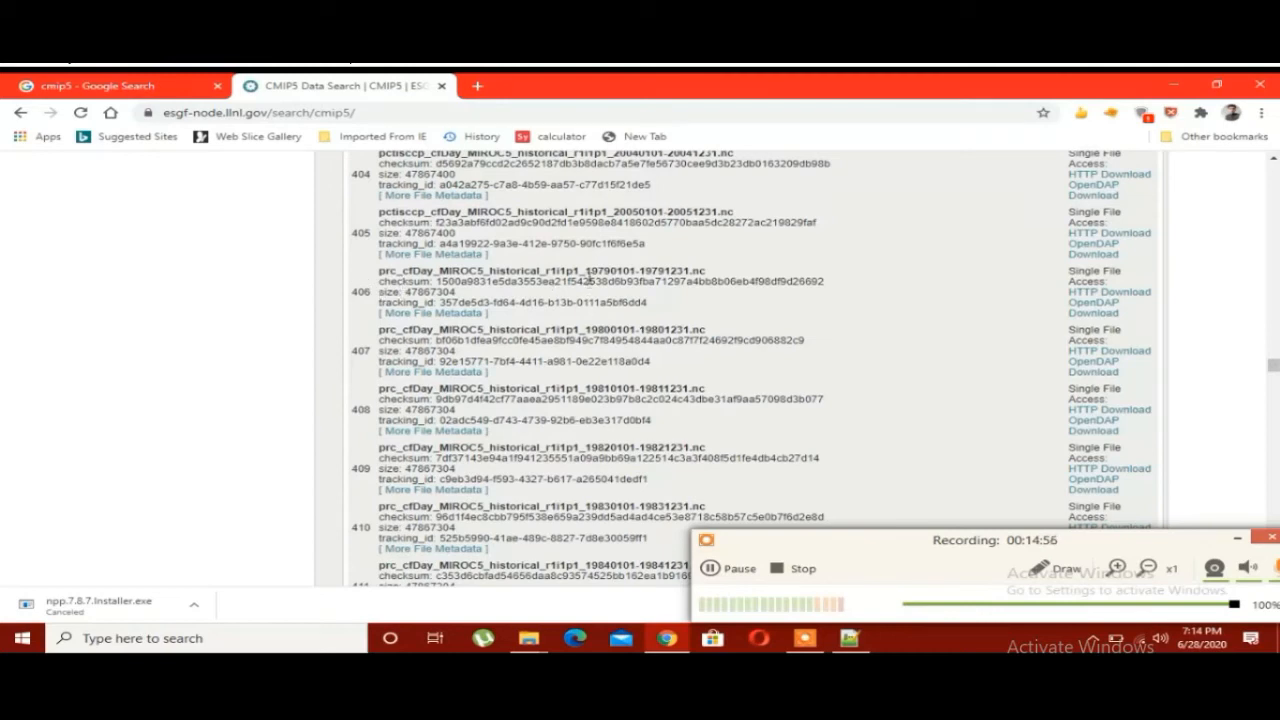
pyautogui.moveTo(586, 270); pyautogui.dragTo(619, 272)
pyautogui.moveTo(641, 270); pyautogui.dragTo(662, 269)
pyautogui.moveTo(586, 330); pyautogui.dragTo(612, 330)
pyautogui.moveTo(589, 390); pyautogui.dragTo(605, 389)
pyautogui.scroll(-3, 648, 387)
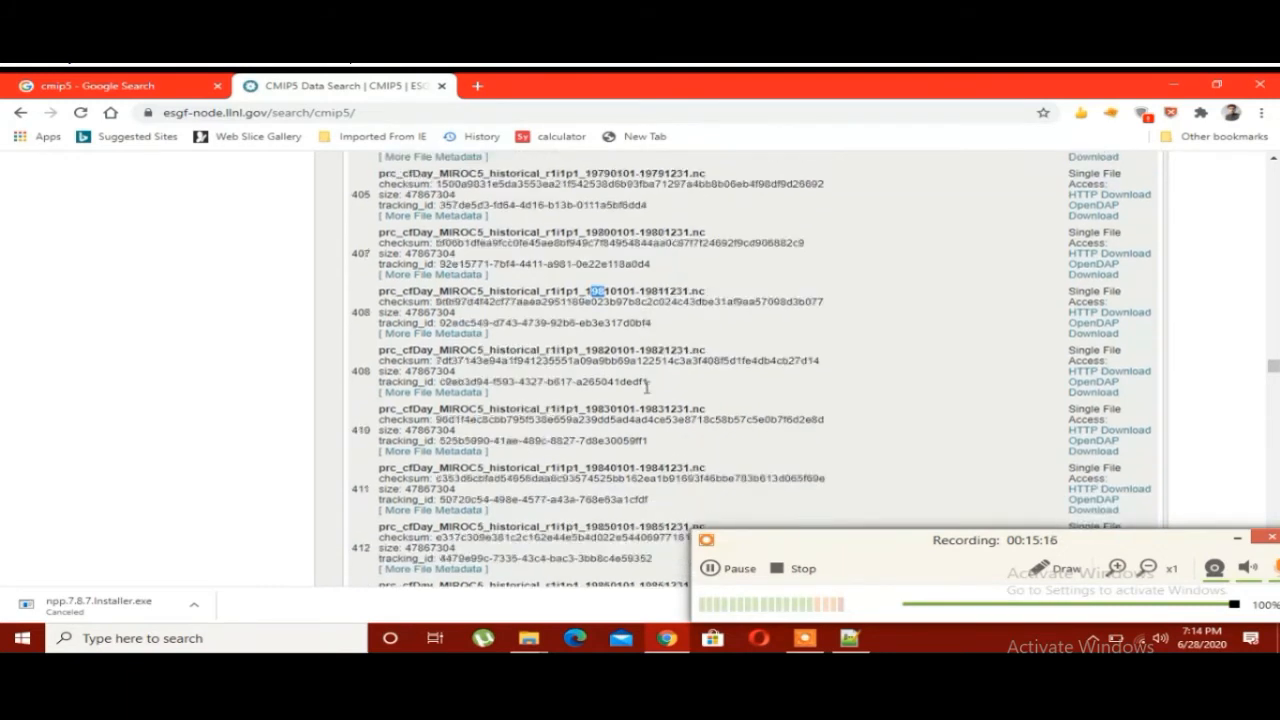
pyautogui.scroll(-4, 728, 396)
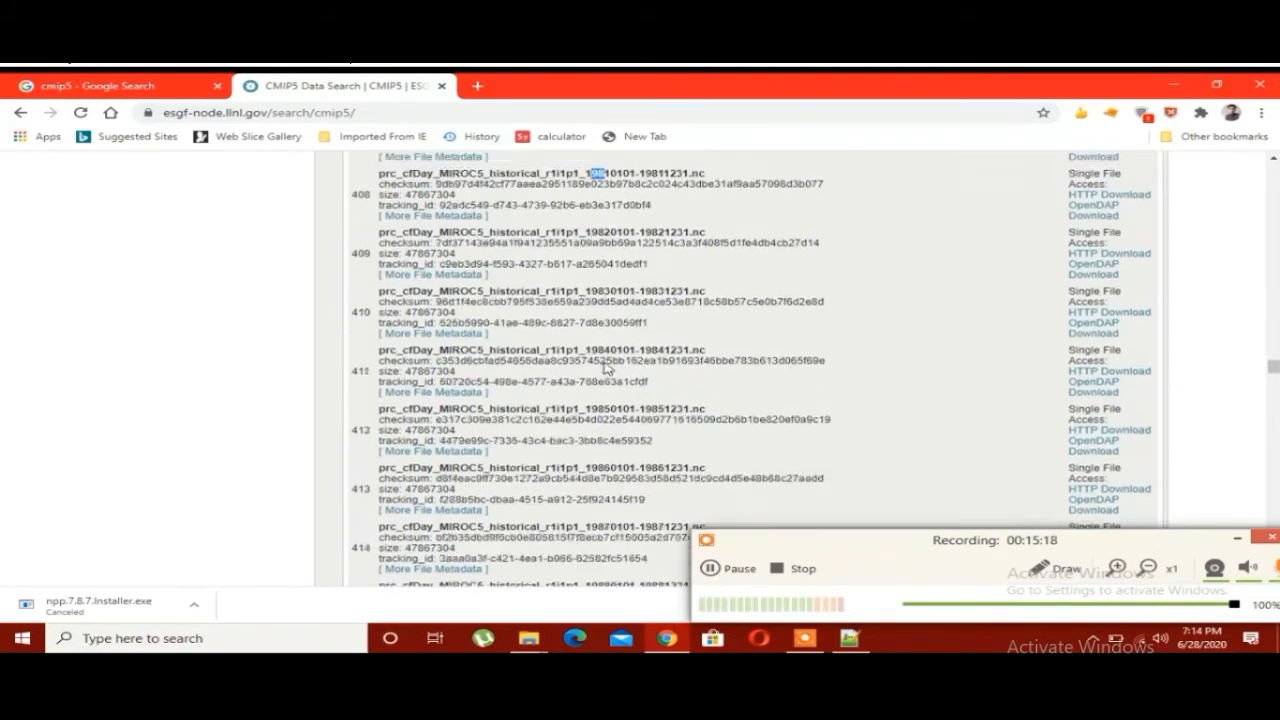
pyautogui.scroll(-2, 637, 395)
pyautogui.scroll(-3, 632, 395)
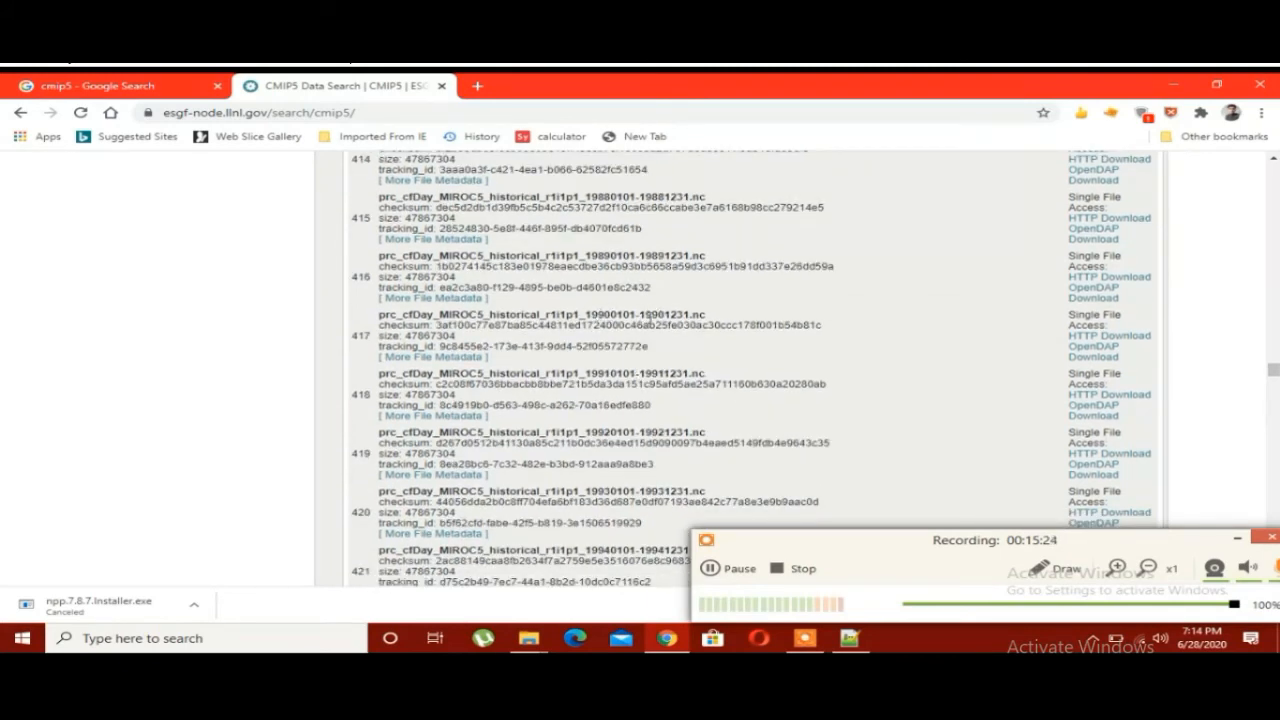
pyautogui.scroll(-3, 635, 312)
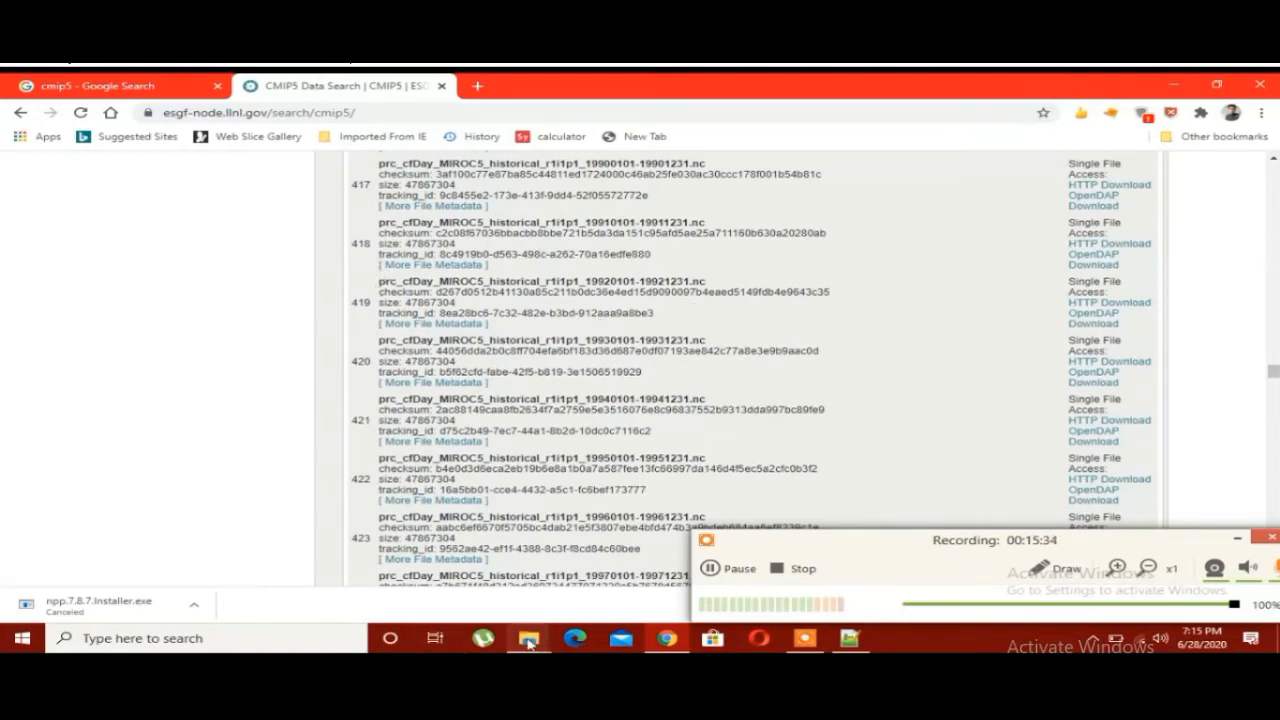
# - Switch to File Explorer and open the GCMS folder inside FYP on New Volume (E:)
pyautogui.moveTo(529, 638)
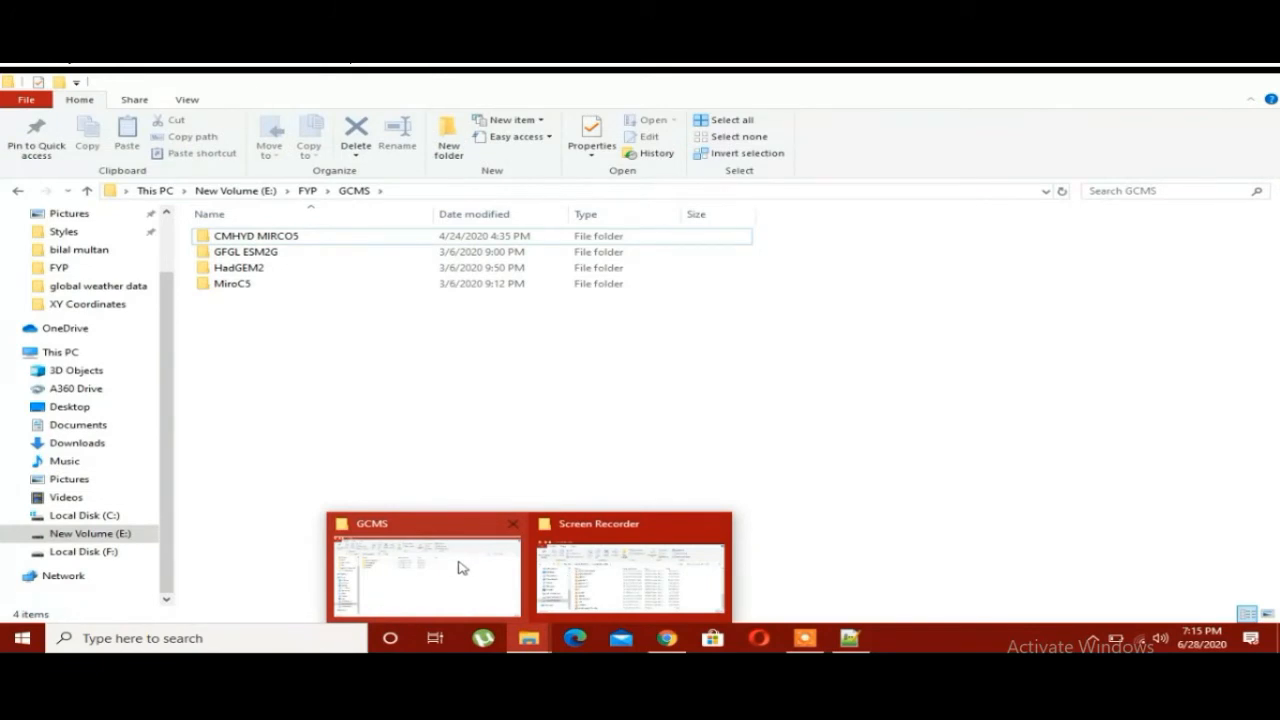
pyautogui.click(462, 568)
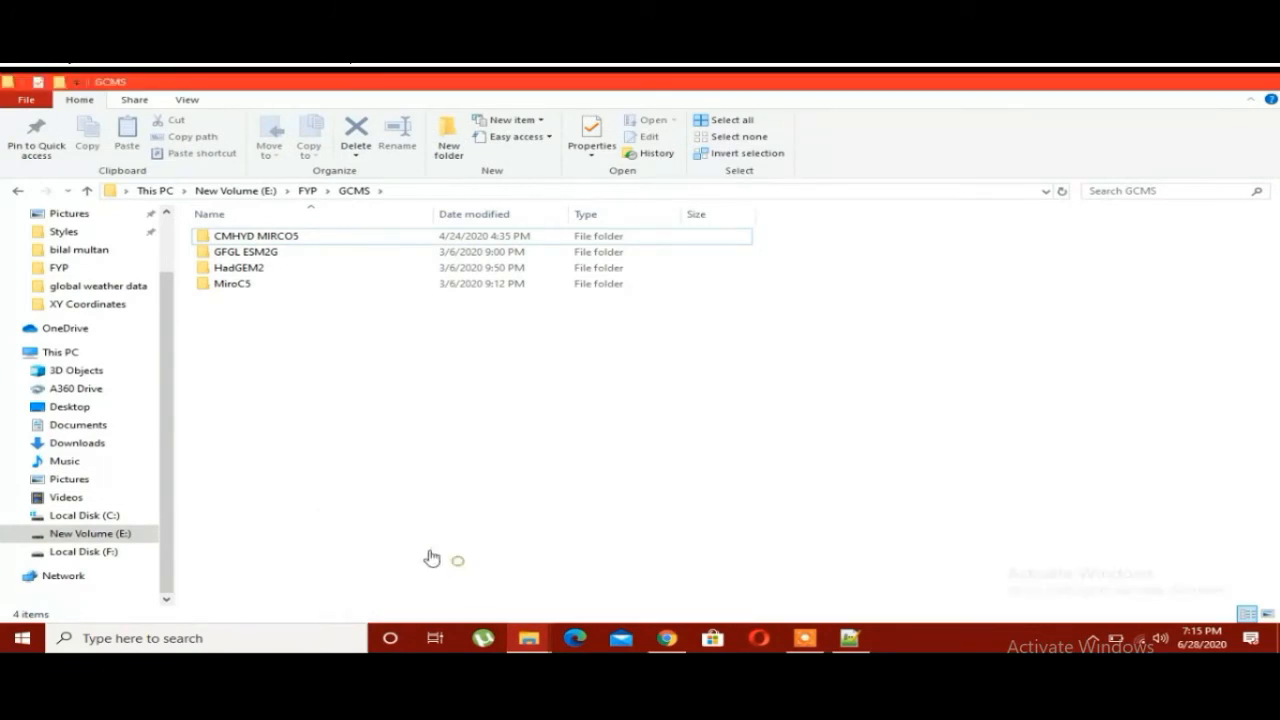
pyautogui.click(125, 535)
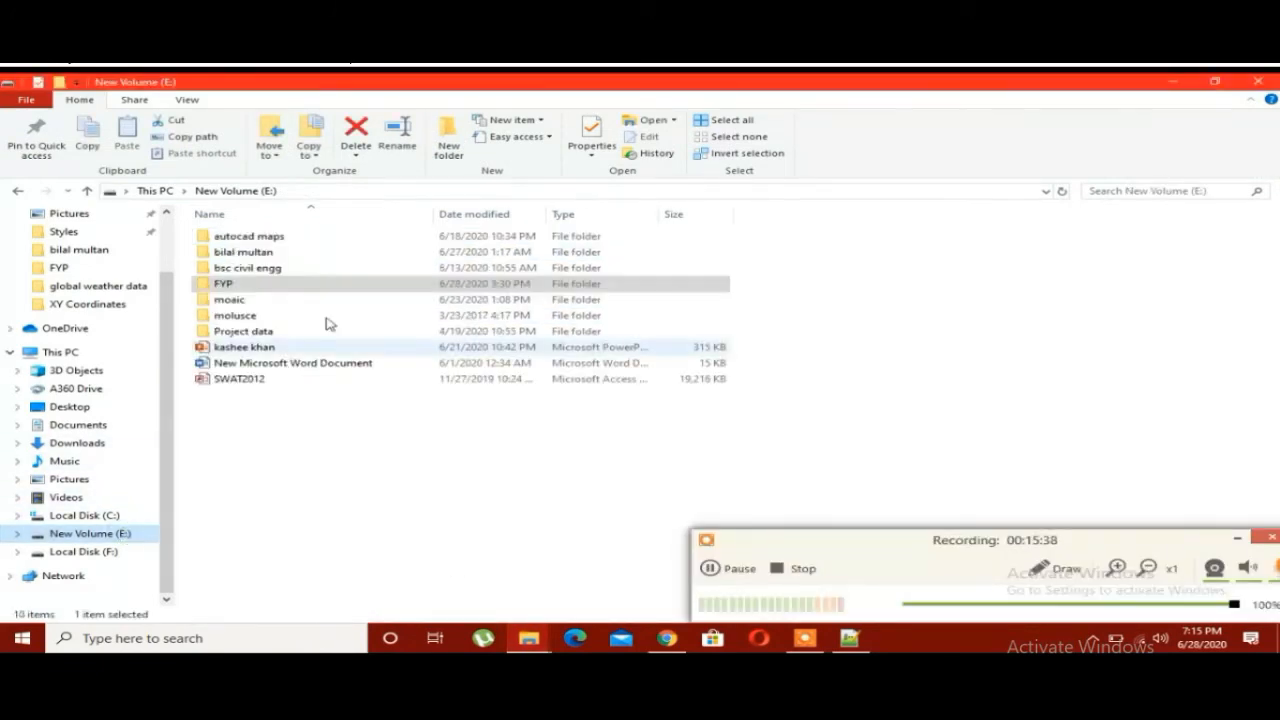
pyautogui.doubleClick(242, 286)
pyautogui.click(250, 286)
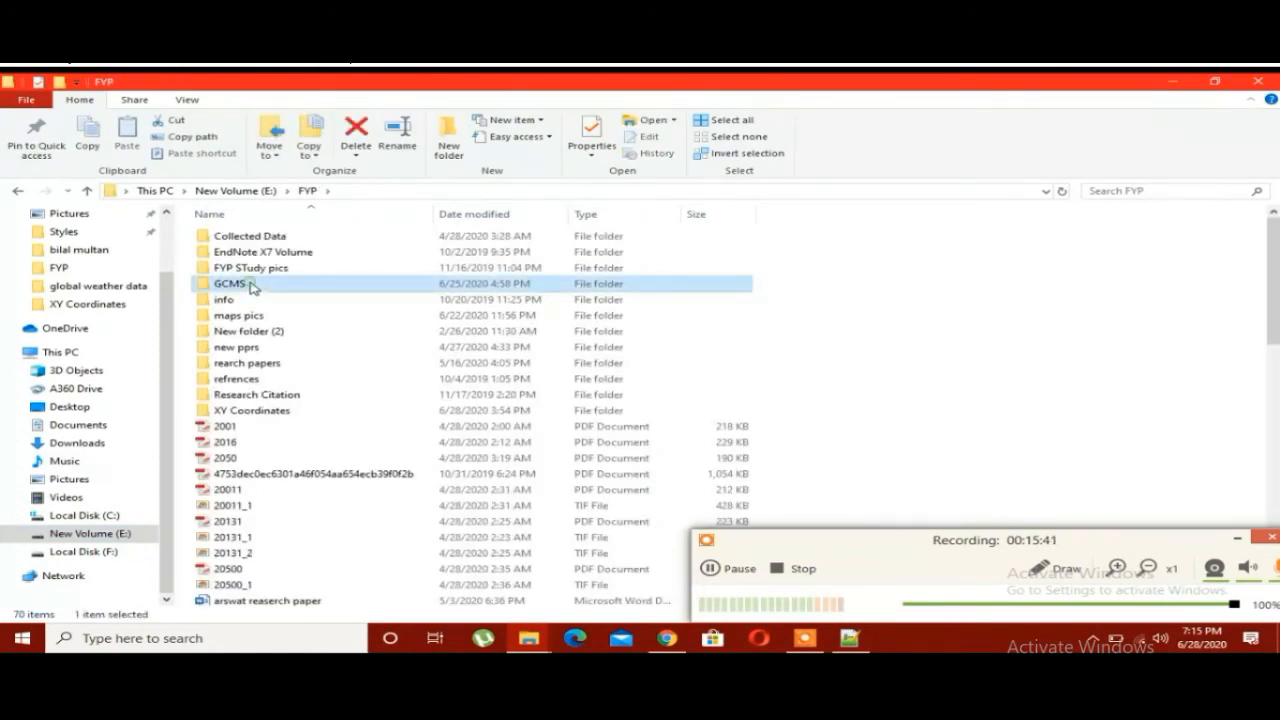
pyautogui.doubleClick(250, 286)
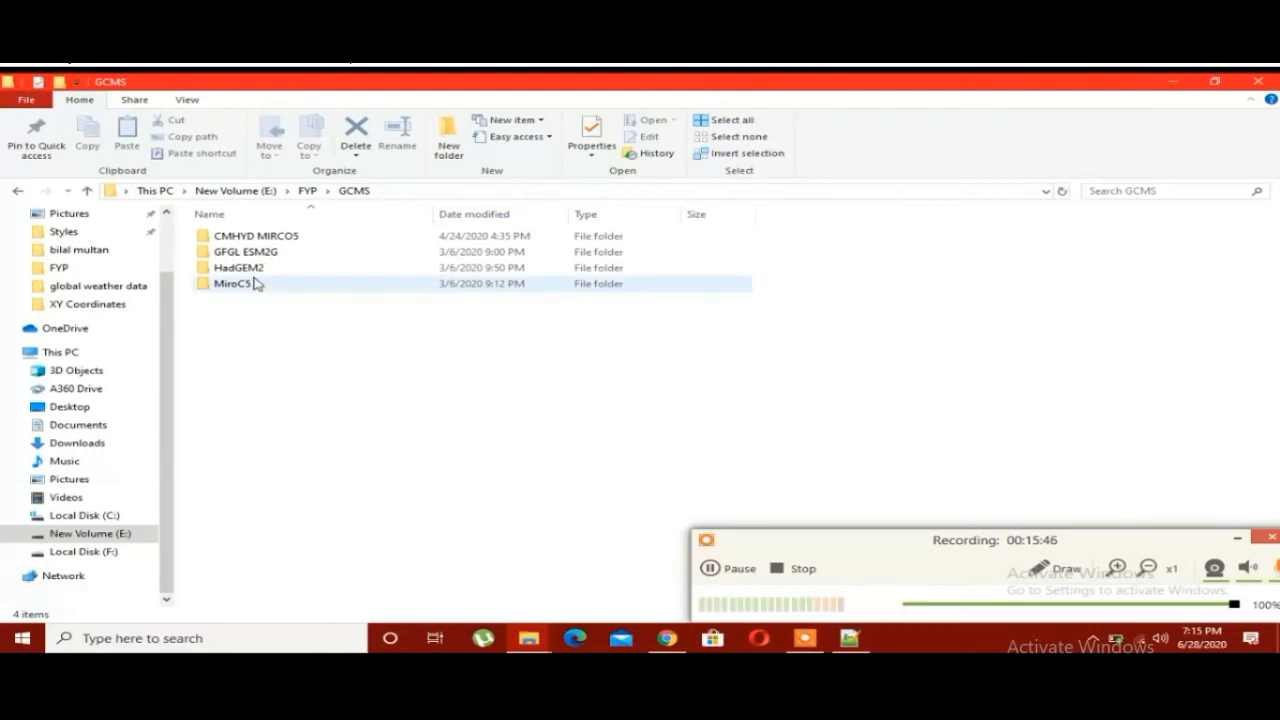
# - Open the inner HadGEM2 folder inside HadGEM2 and examine the date ranges in the pr_day rcp85 file names
pyautogui.click(256, 270)
pyautogui.doubleClick(256, 270)
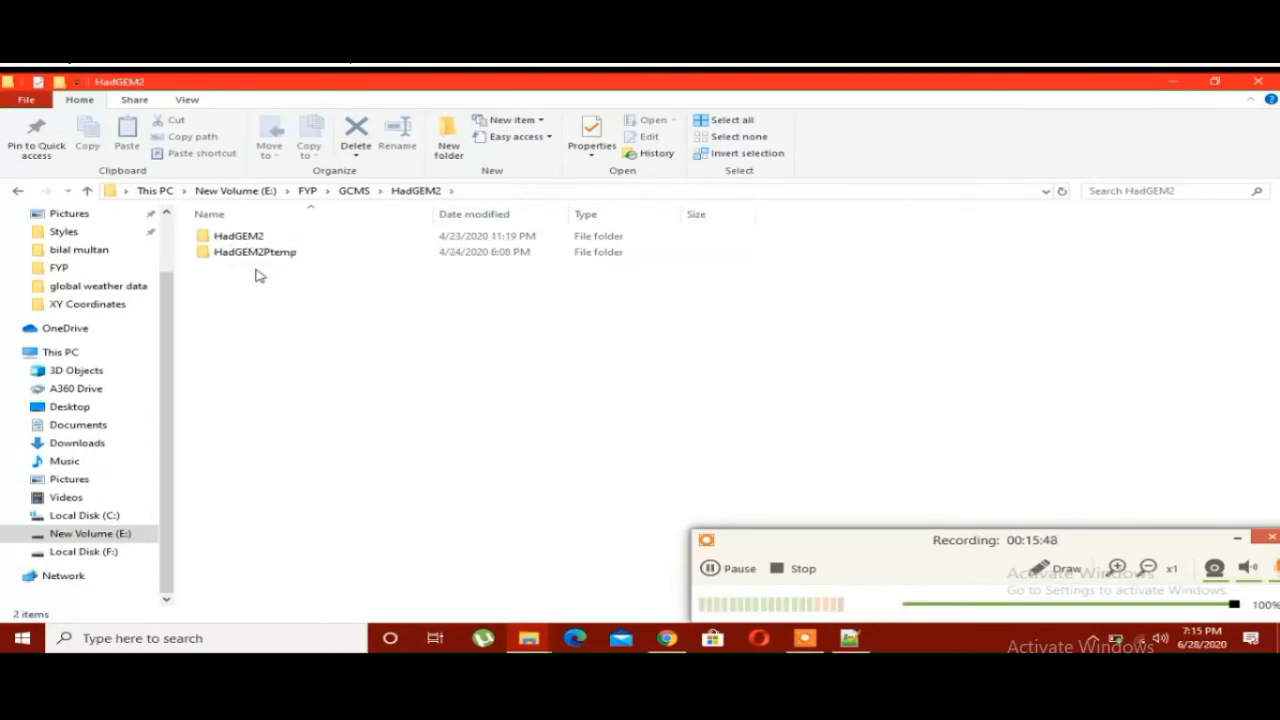
pyautogui.doubleClick(256, 238)
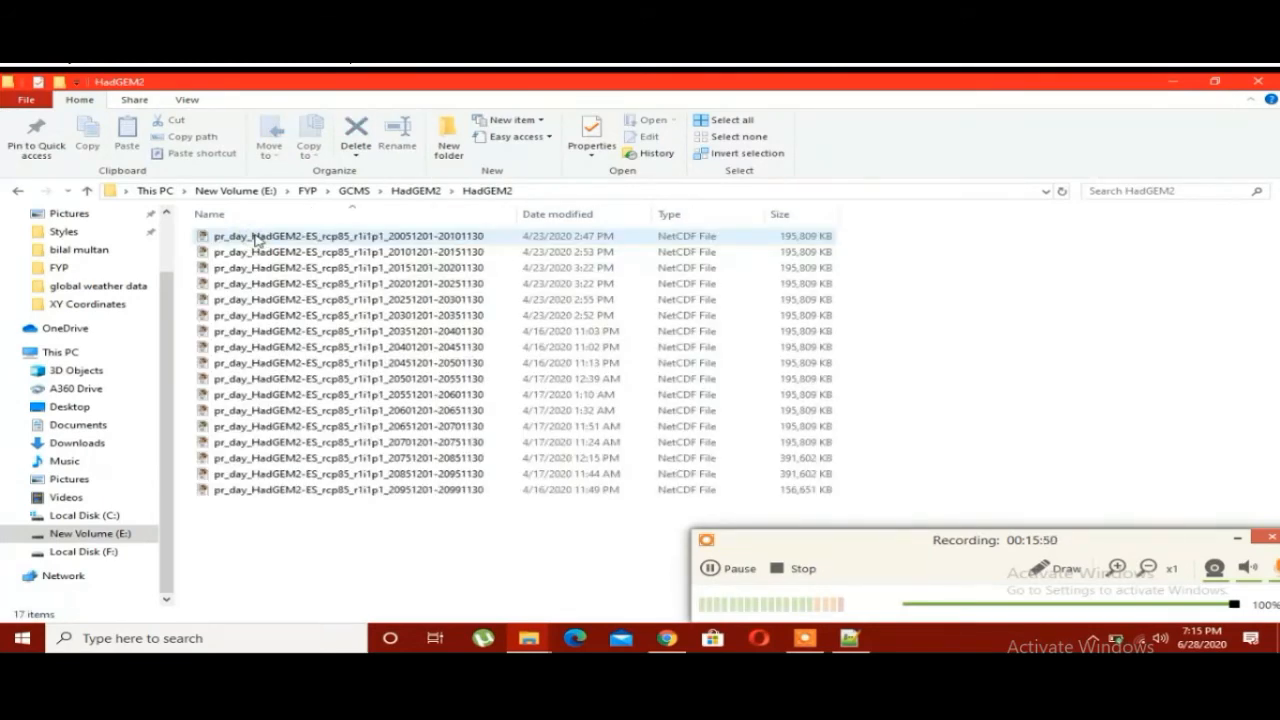
pyautogui.click(400, 240)
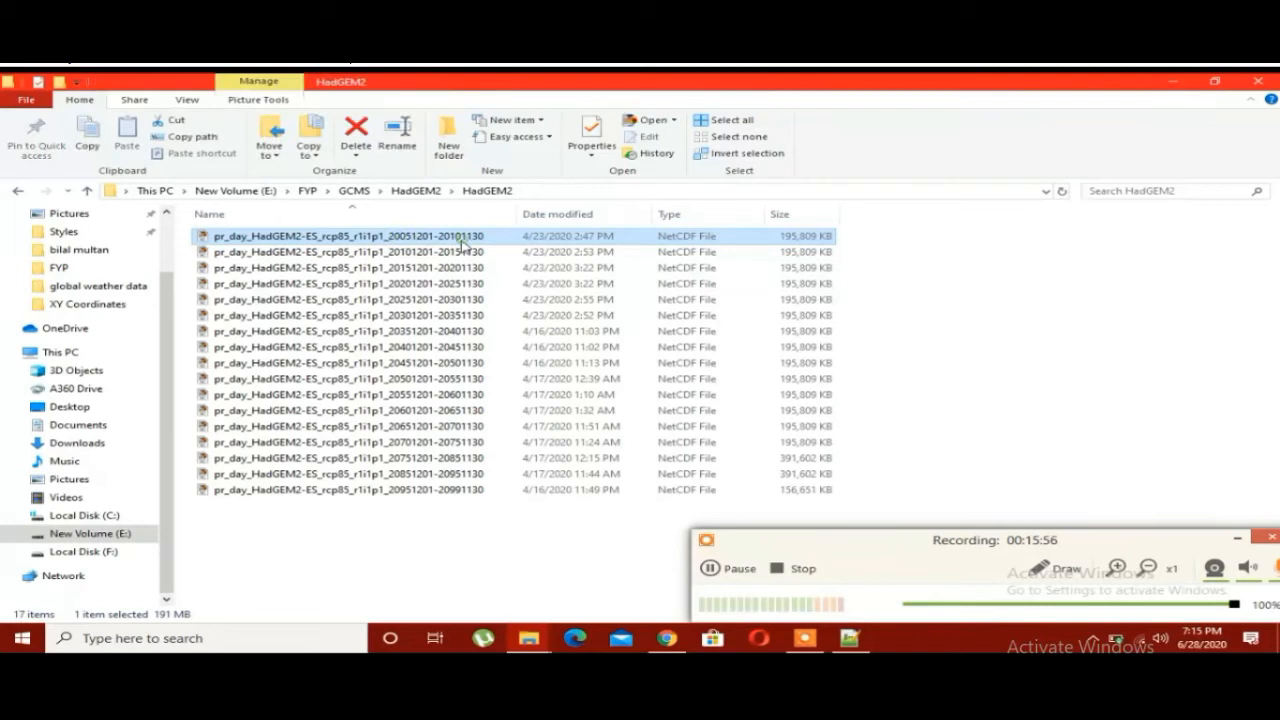
pyautogui.click(445, 252)
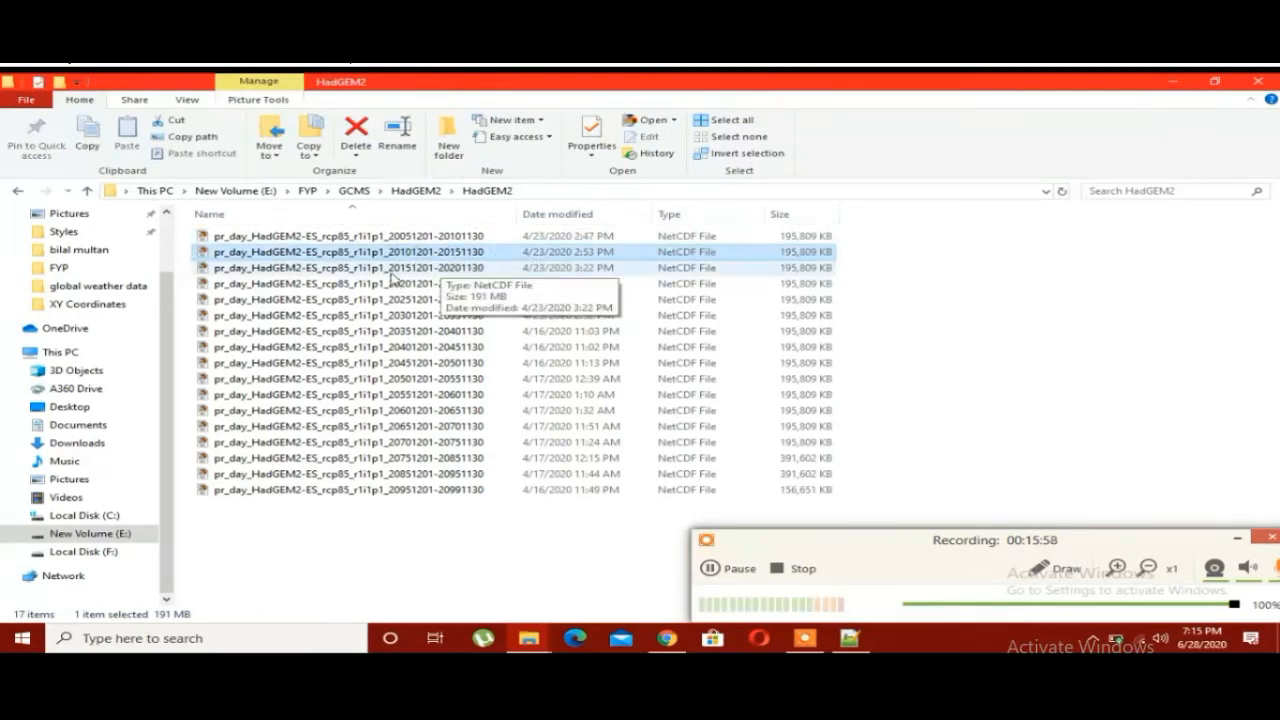
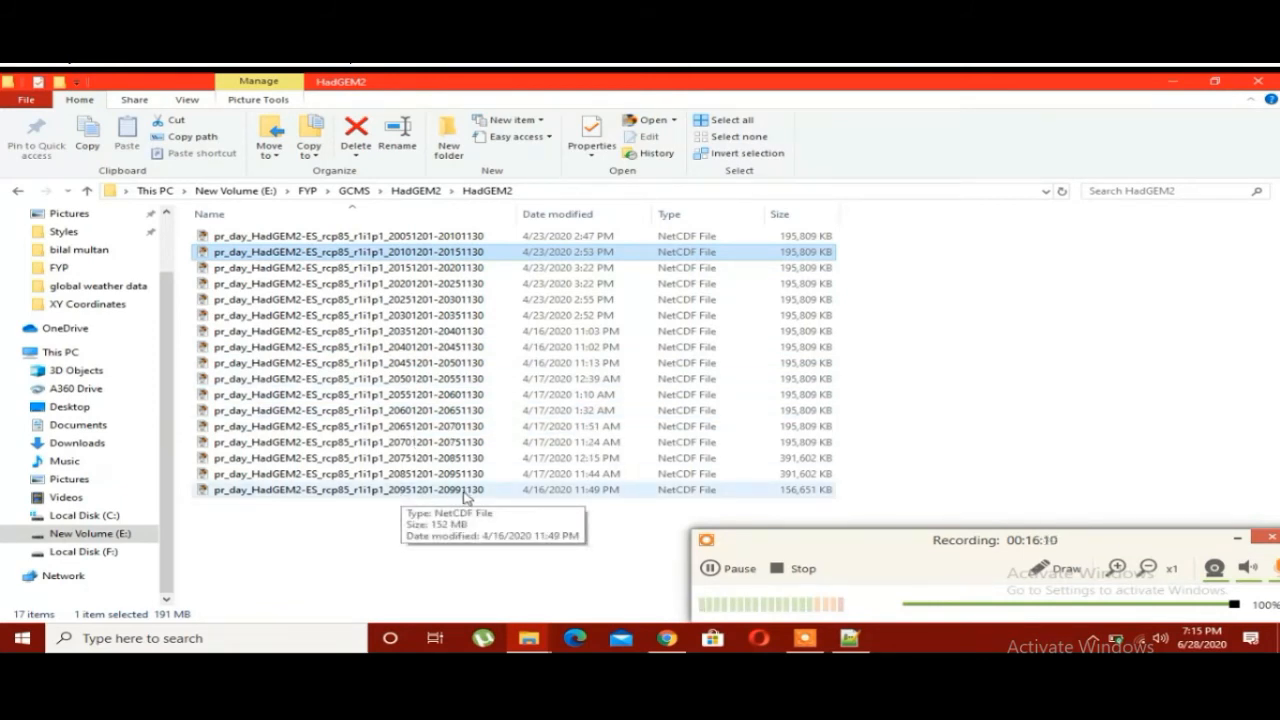
pyautogui.moveTo(460, 505); pyautogui.dragTo(155, 175)
# - Go back up to the GCMS folder and open GFDL precp inside GFGL ESM2G to view its precipitation files
pyautogui.click(87, 191)
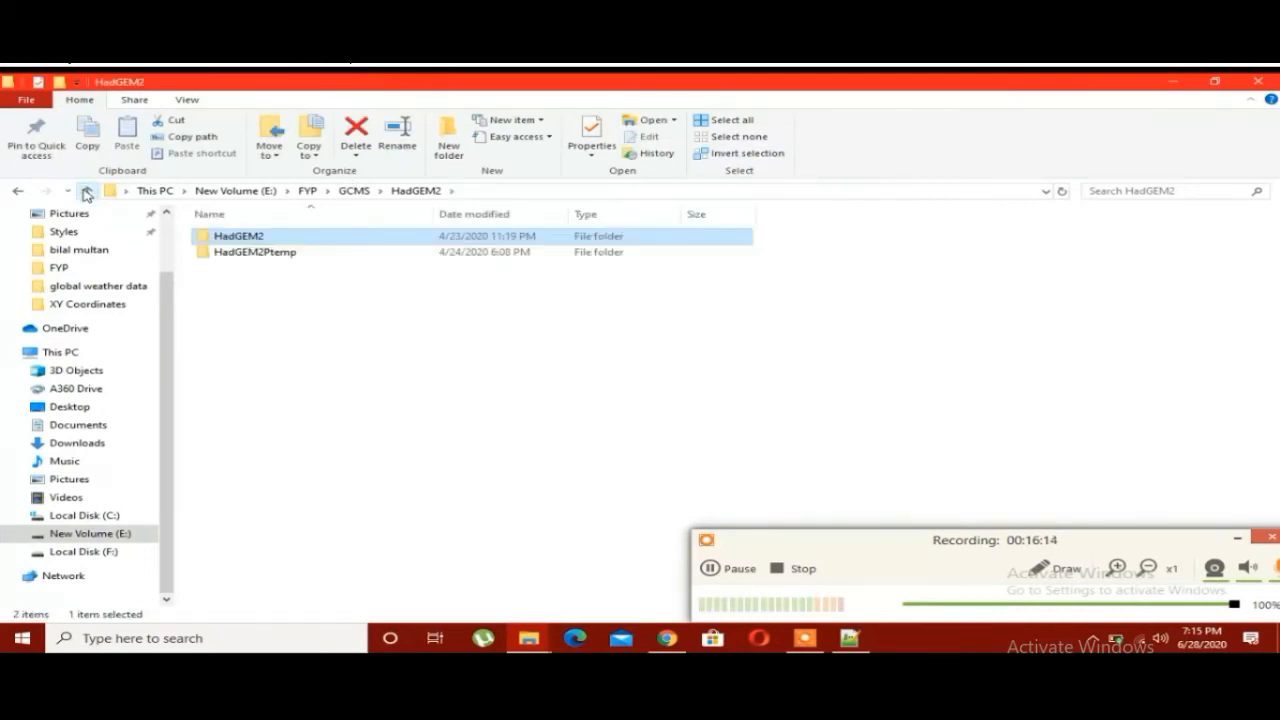
pyautogui.click(87, 191)
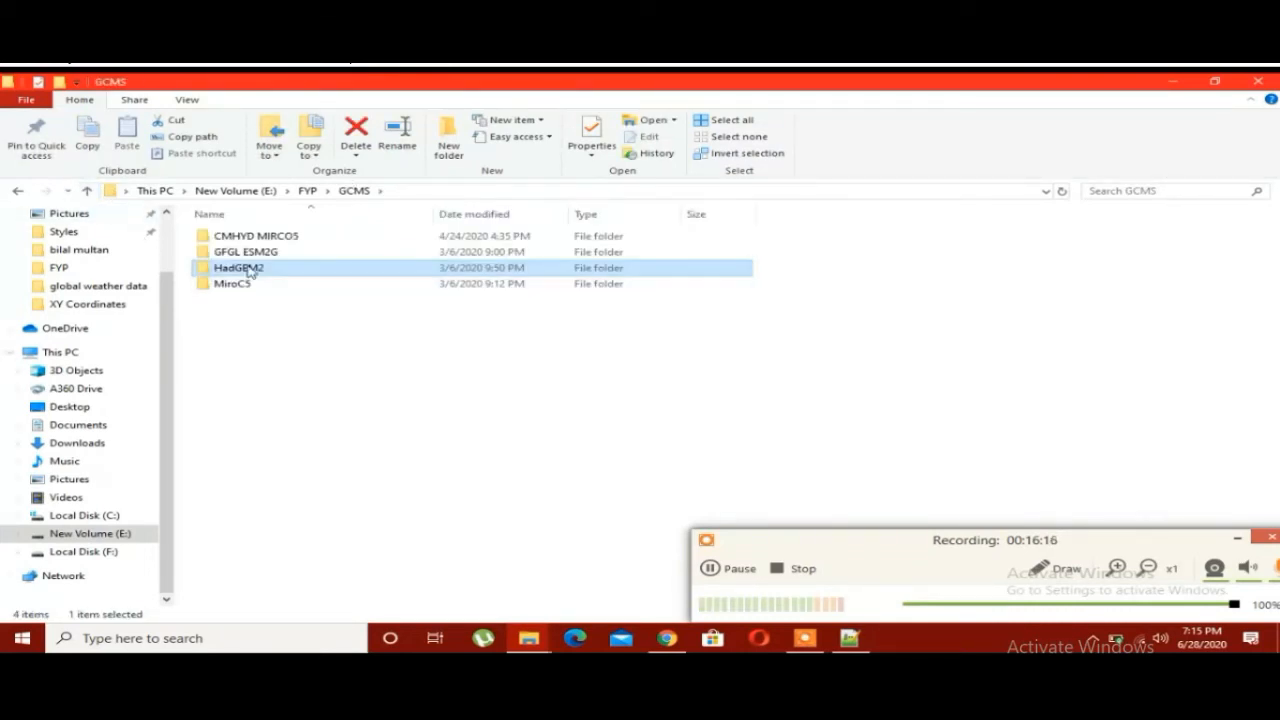
pyautogui.click(251, 253)
pyautogui.doubleClick(251, 253)
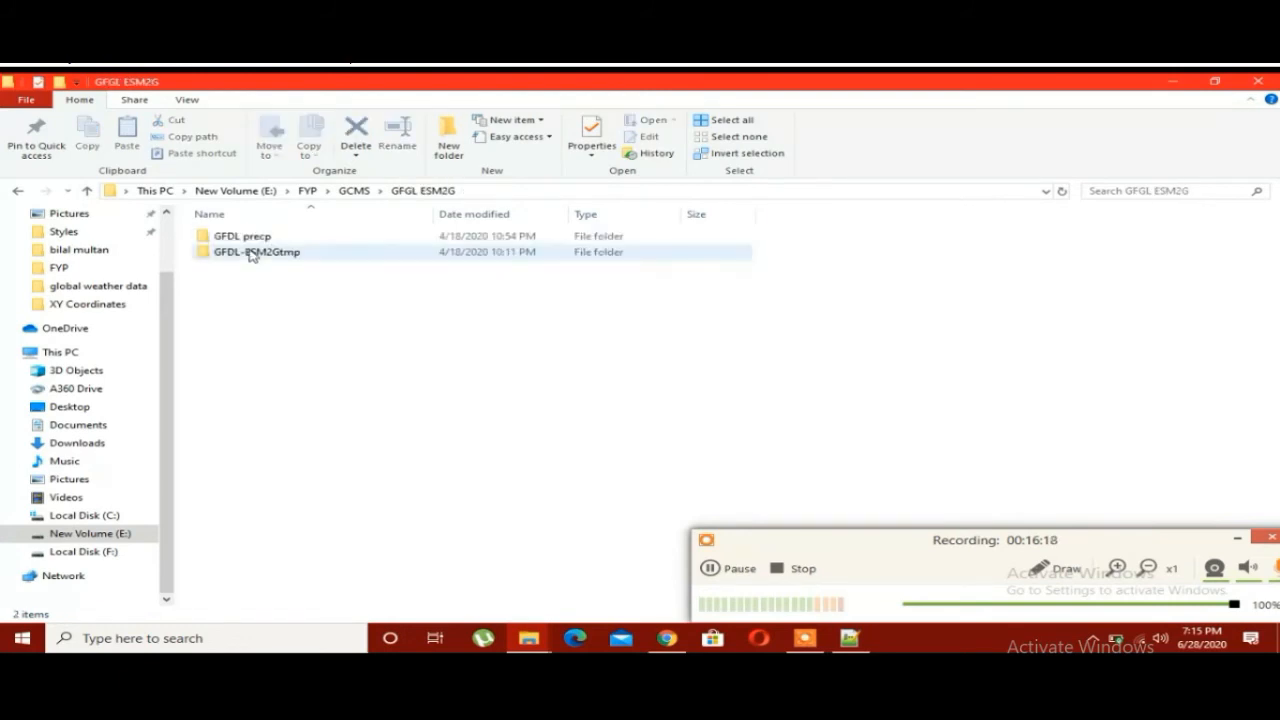
pyautogui.doubleClick(259, 243)
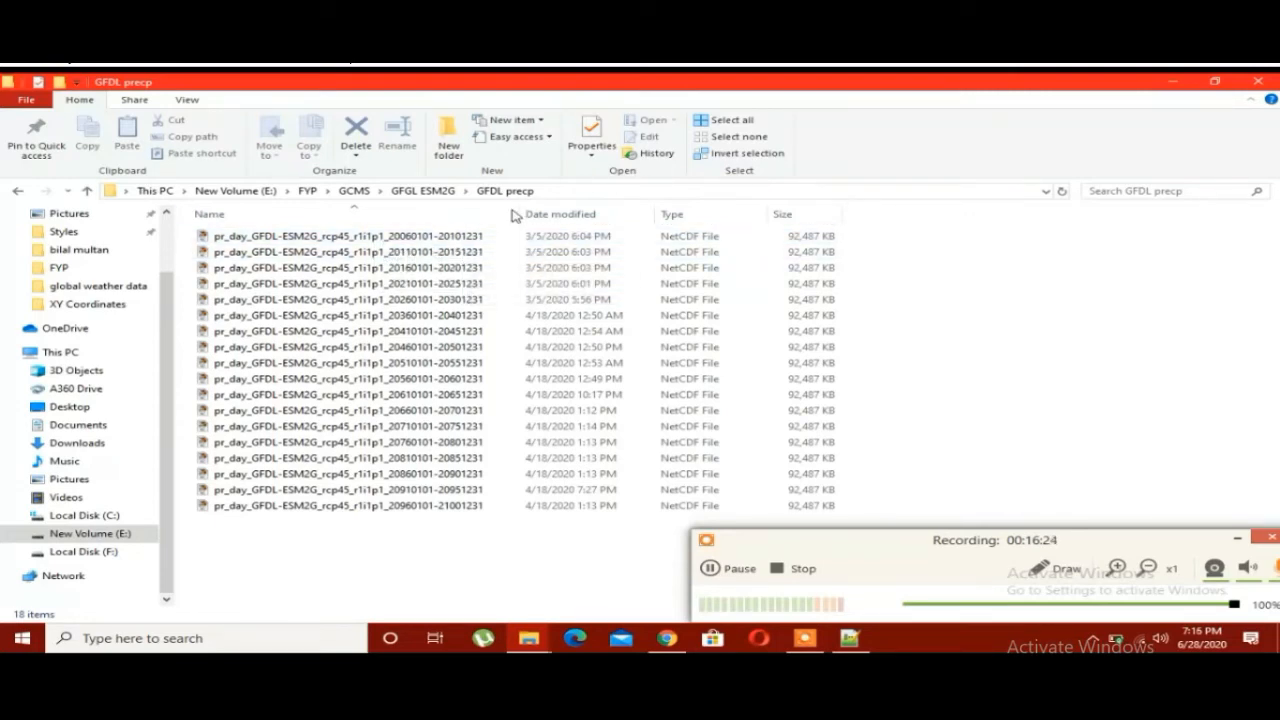
# - Return to the ESGF search in Chrome, check the dates of the yearly rlds files, and go past them to the next datasets
pyautogui.click(666, 638)
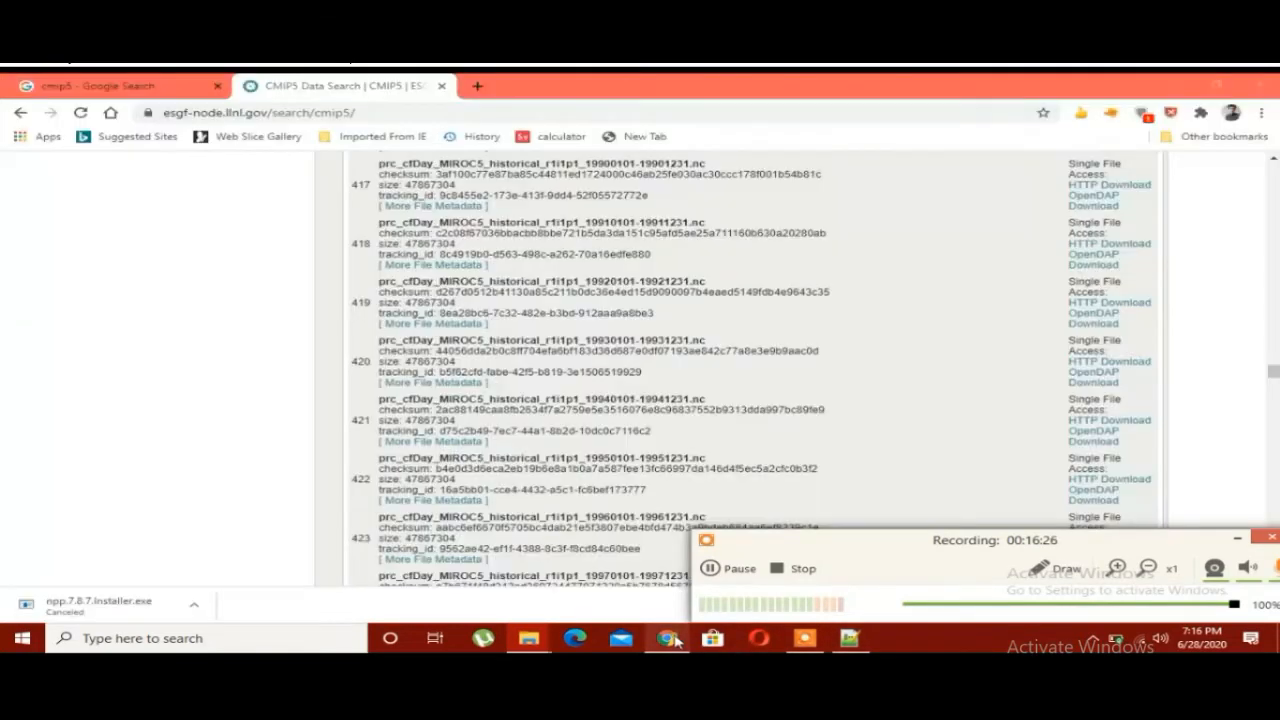
pyautogui.scroll(-2, 578, 362)
pyautogui.scroll(-20, 578, 362)
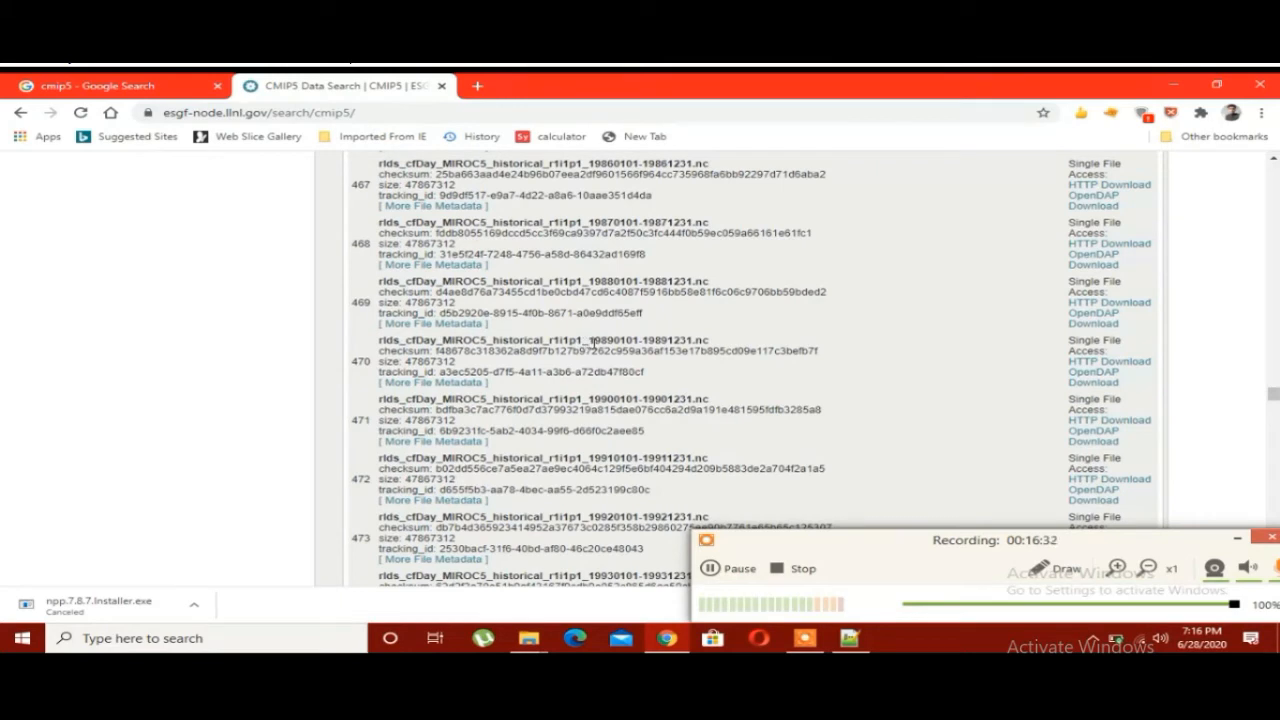
pyautogui.moveTo(589, 341); pyautogui.dragTo(656, 340)
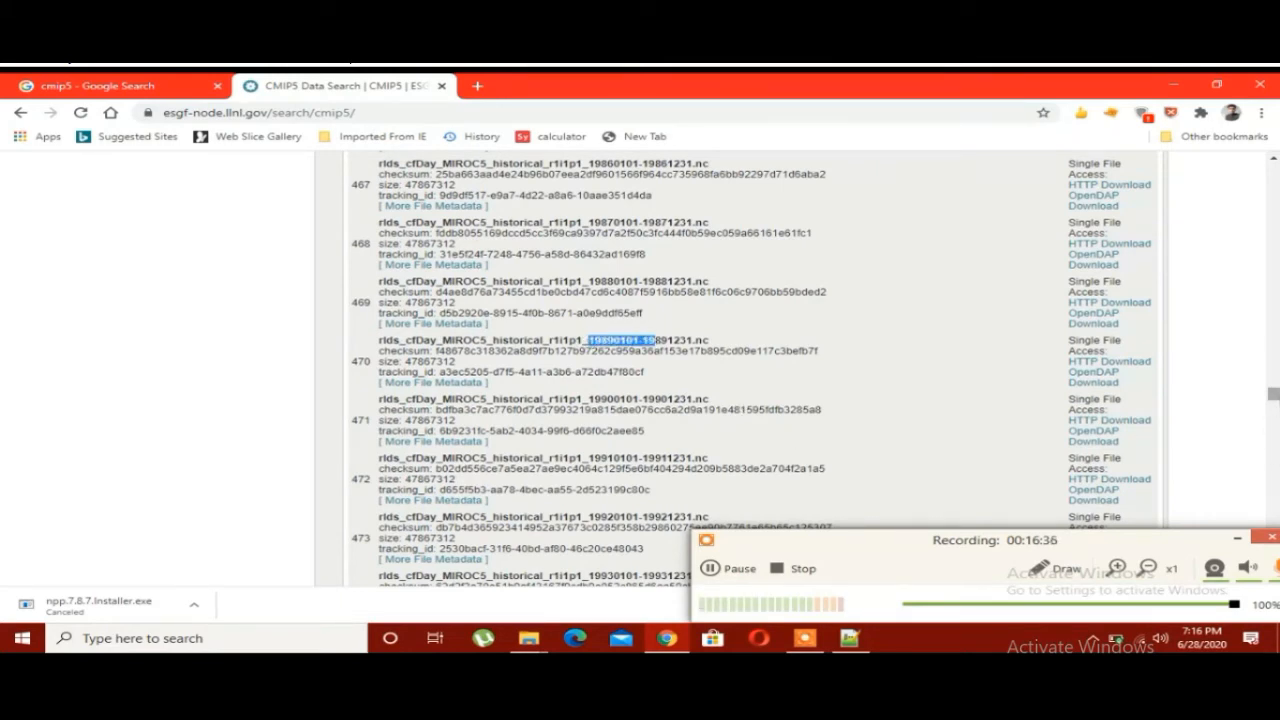
pyautogui.moveTo(1273, 394); pyautogui.dragTo(1273, 576)
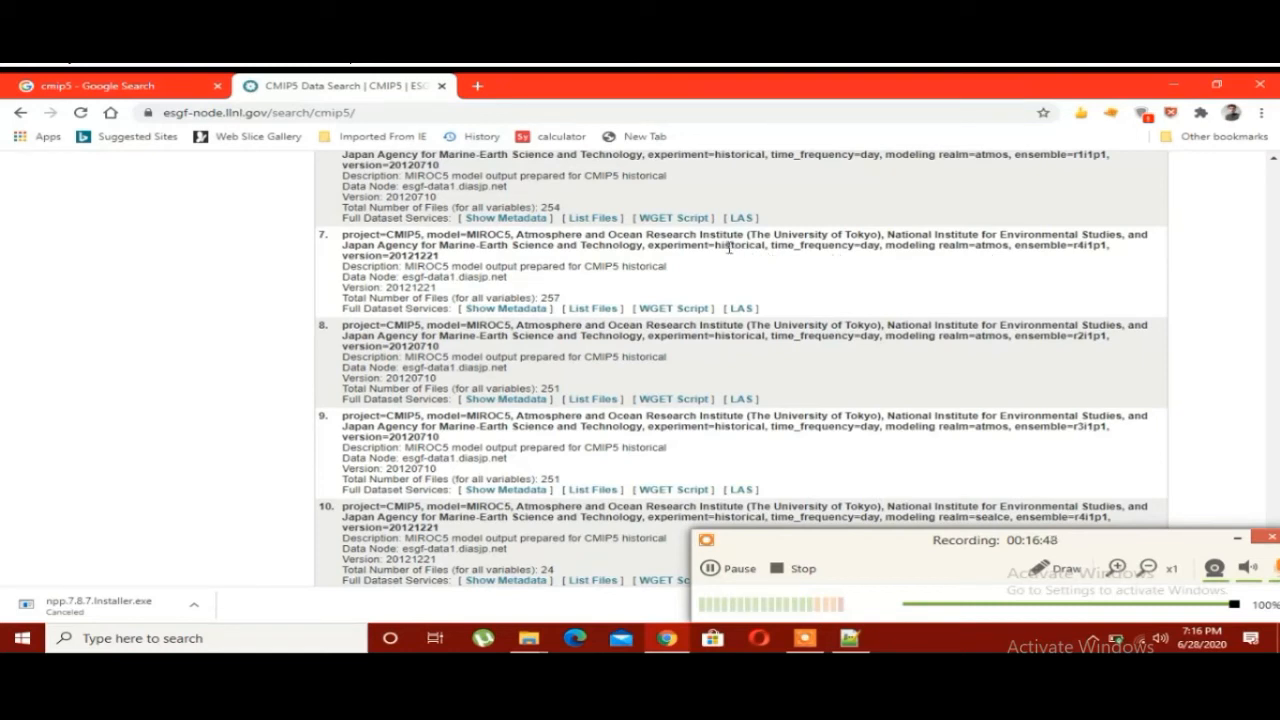
# - List all files of dataset 7, the MIROC5 historical daily atmos dataset with ensemble r4i1p1 and version 20121221
pyautogui.moveTo(714, 246); pyautogui.dragTo(710, 260)
pyautogui.click(592, 308)
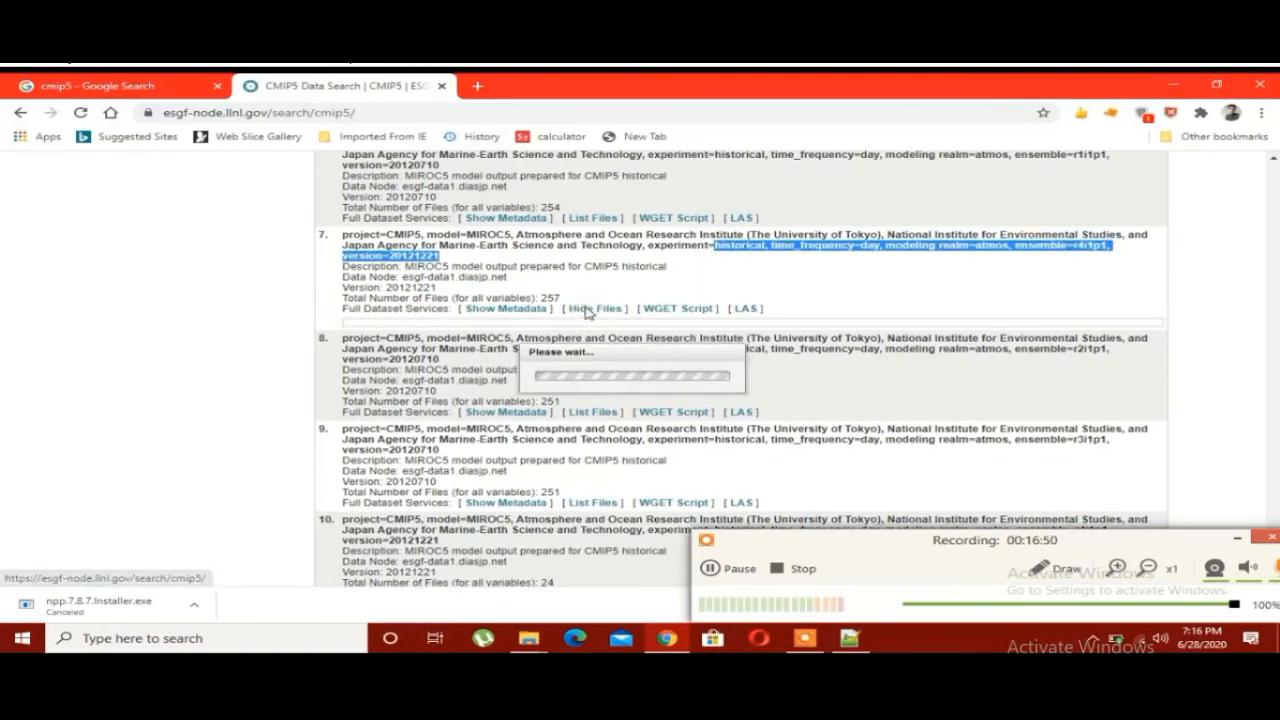
pyautogui.click(742, 572)
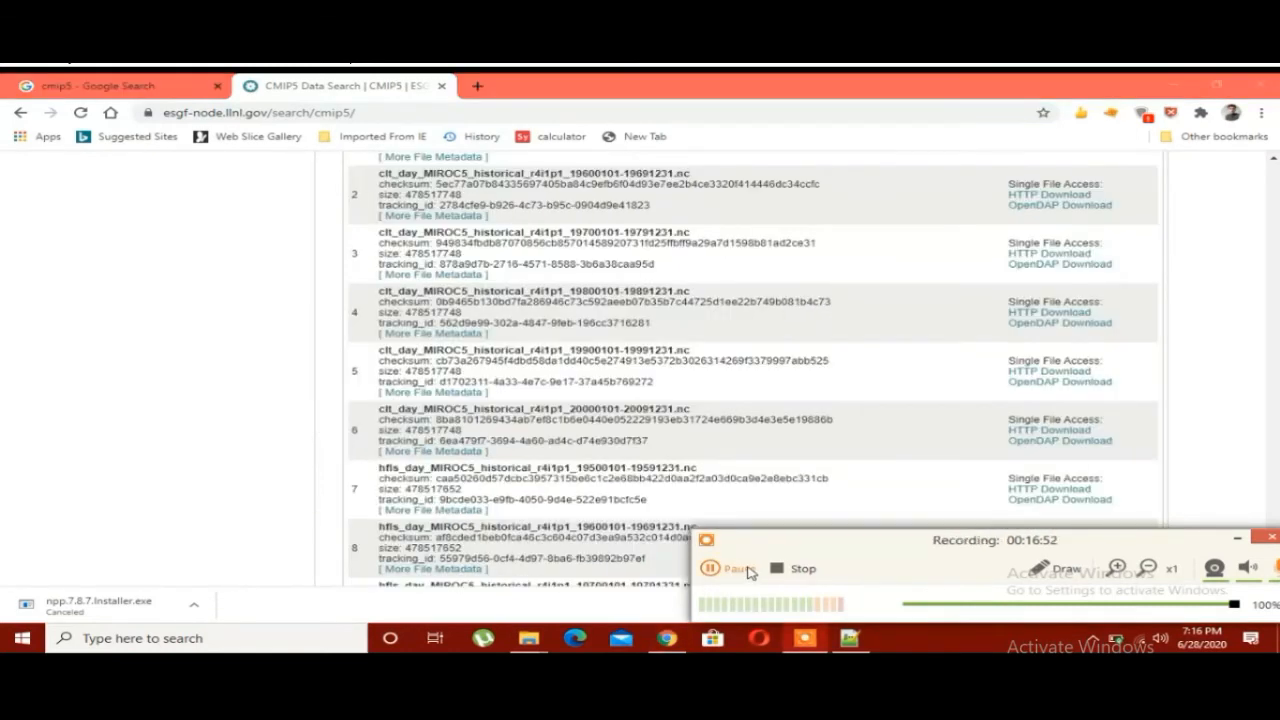
pyautogui.scroll(-3, 757, 409)
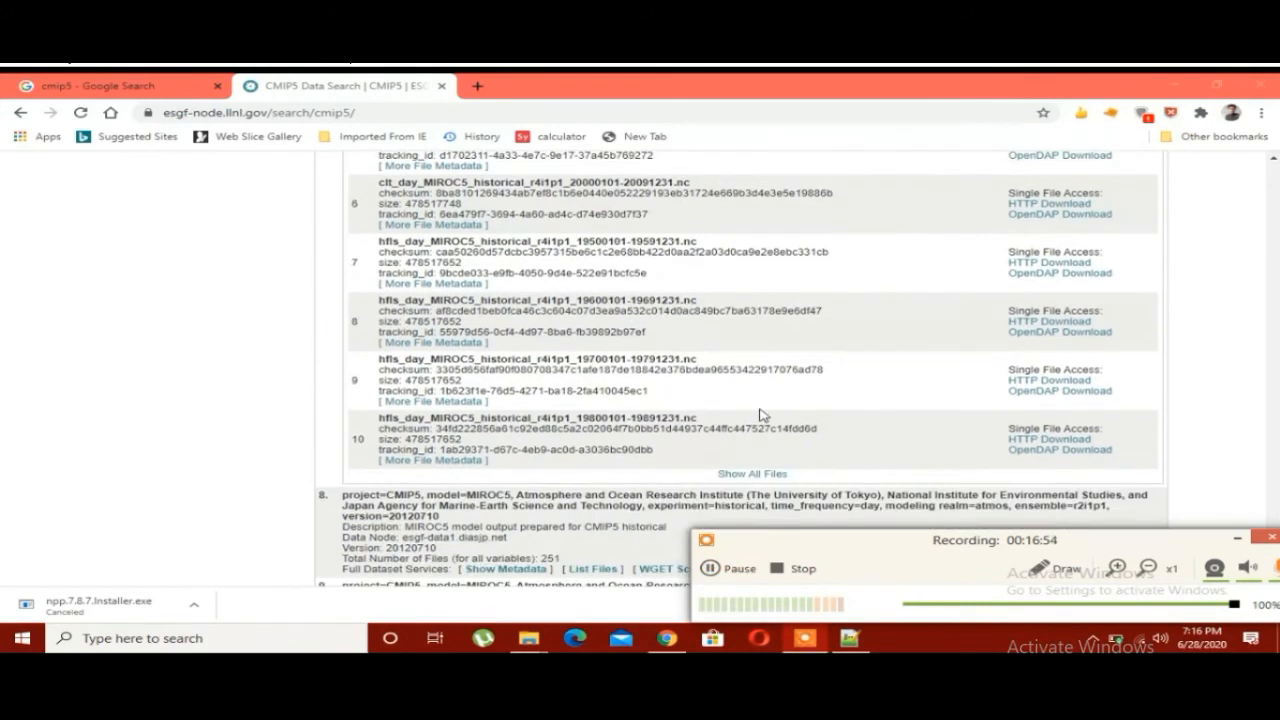
pyautogui.click(732, 569)
pyautogui.click(752, 474)
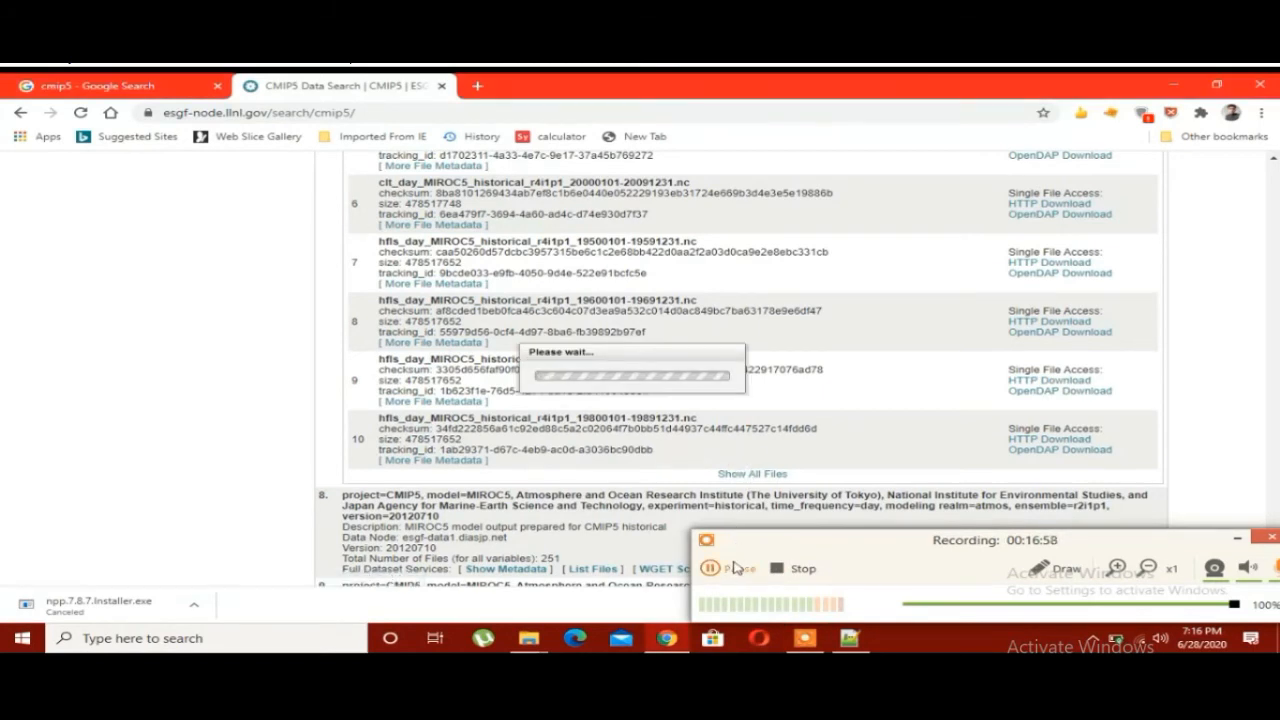
pyautogui.click(735, 568)
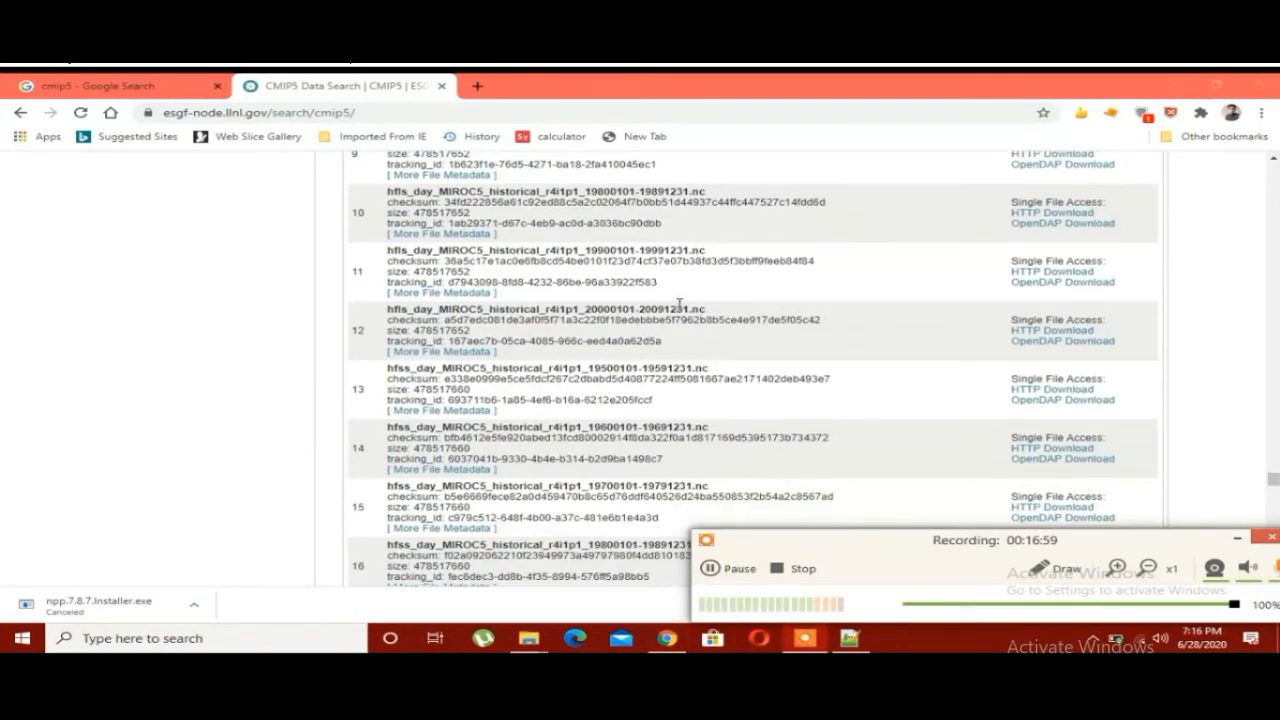
# - Look through the r4i1p1 file list and check the start and end dates of the huss_day files from 1960 and 1970
pyautogui.scroll(-5, 455, 262)
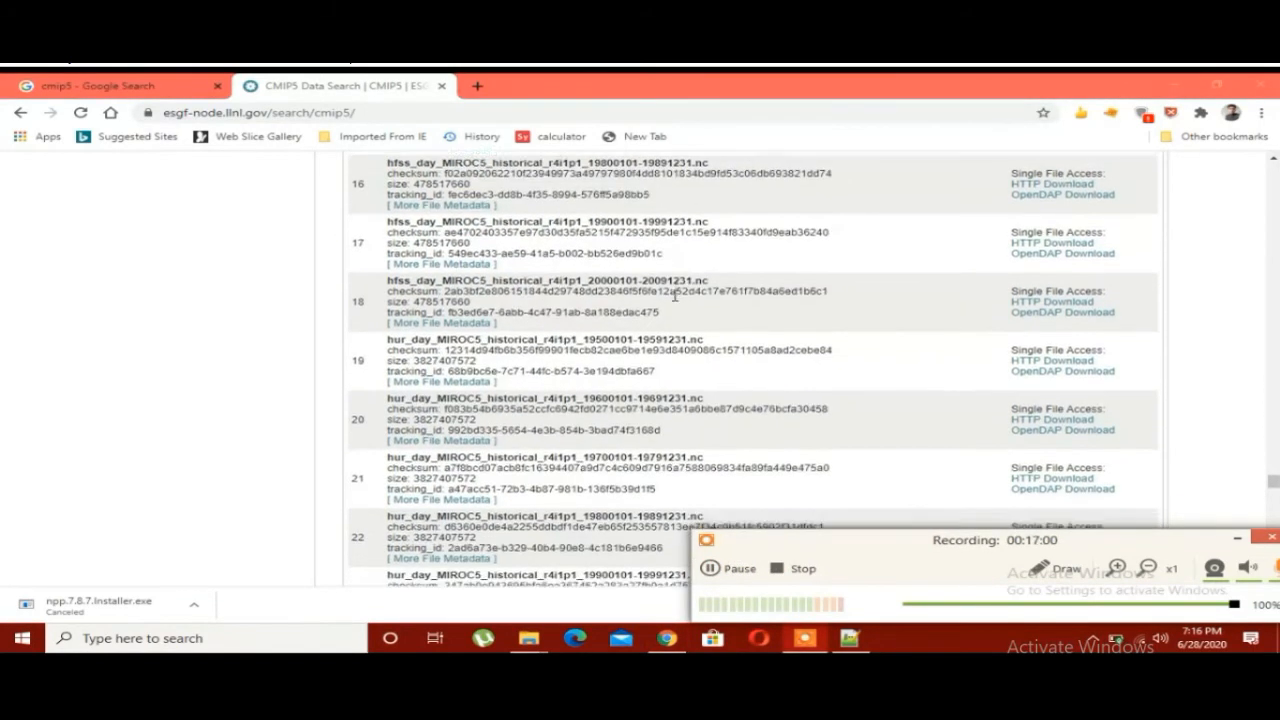
pyautogui.scroll(-10, 455, 262)
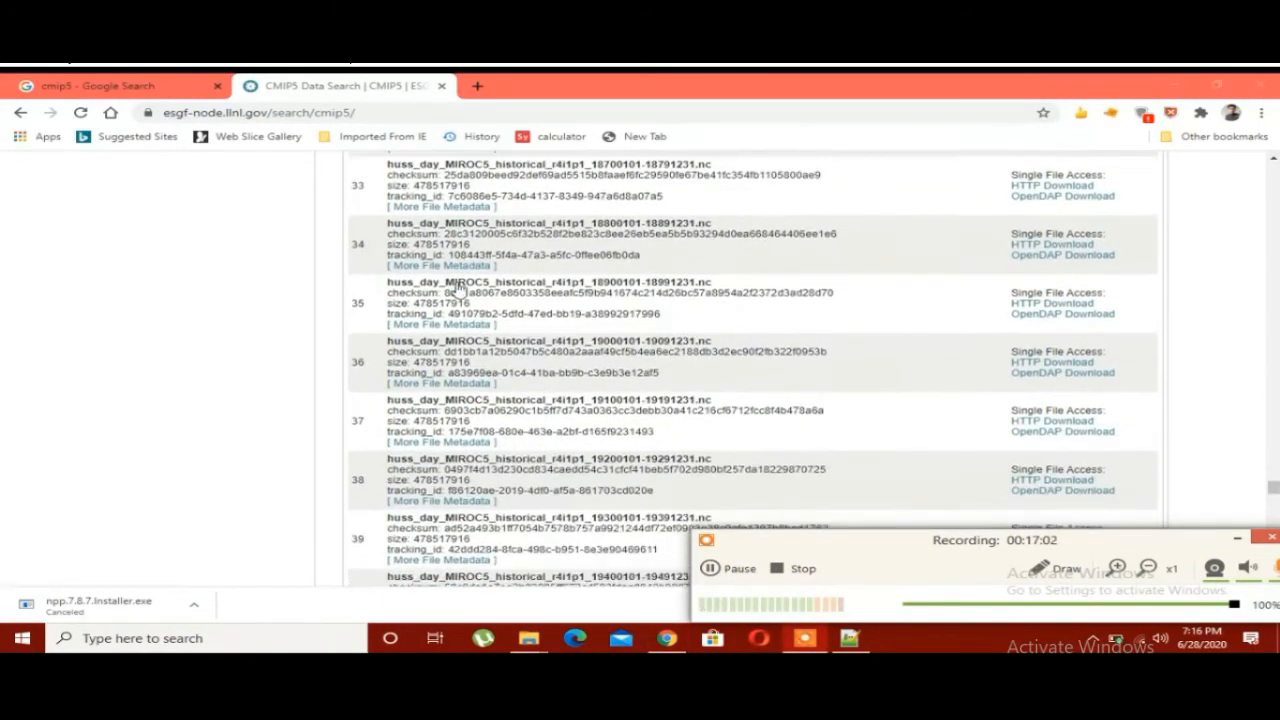
pyautogui.scroll(-2, 468, 275)
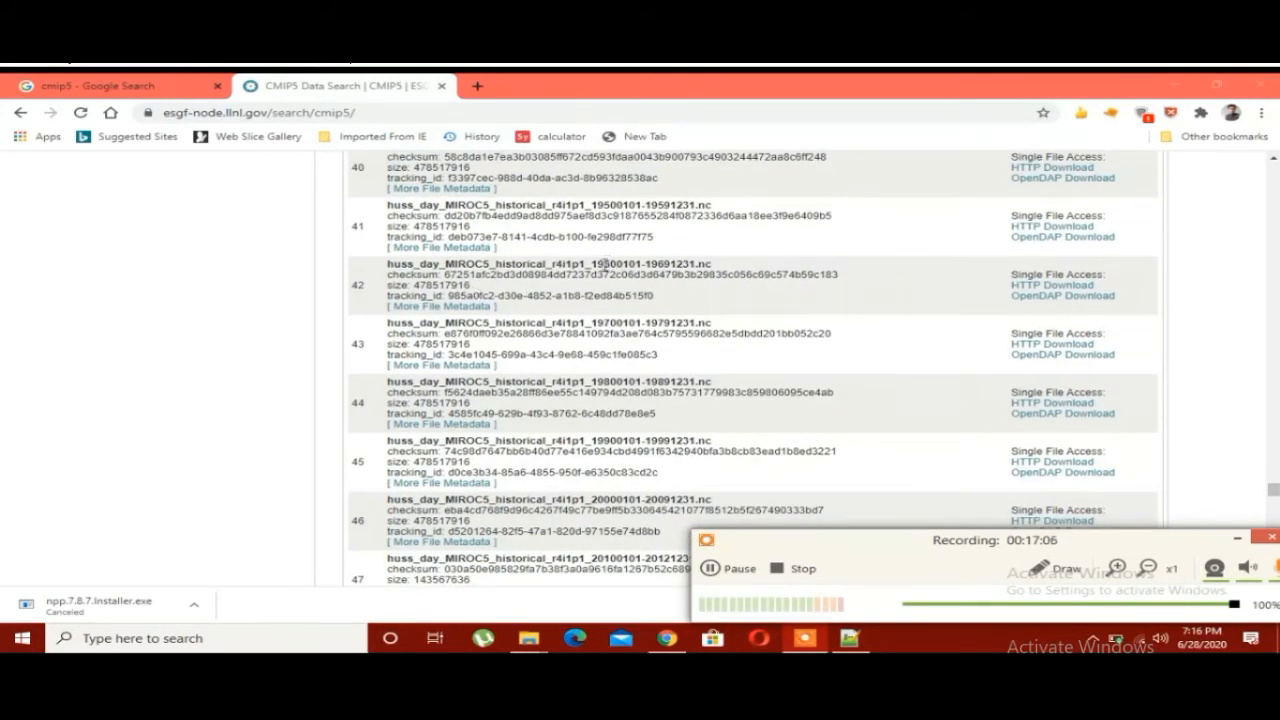
pyautogui.moveTo(602, 264); pyautogui.dragTo(683, 265)
pyautogui.click(607, 325)
pyautogui.moveTo(645, 323); pyautogui.dragTo(680, 323)
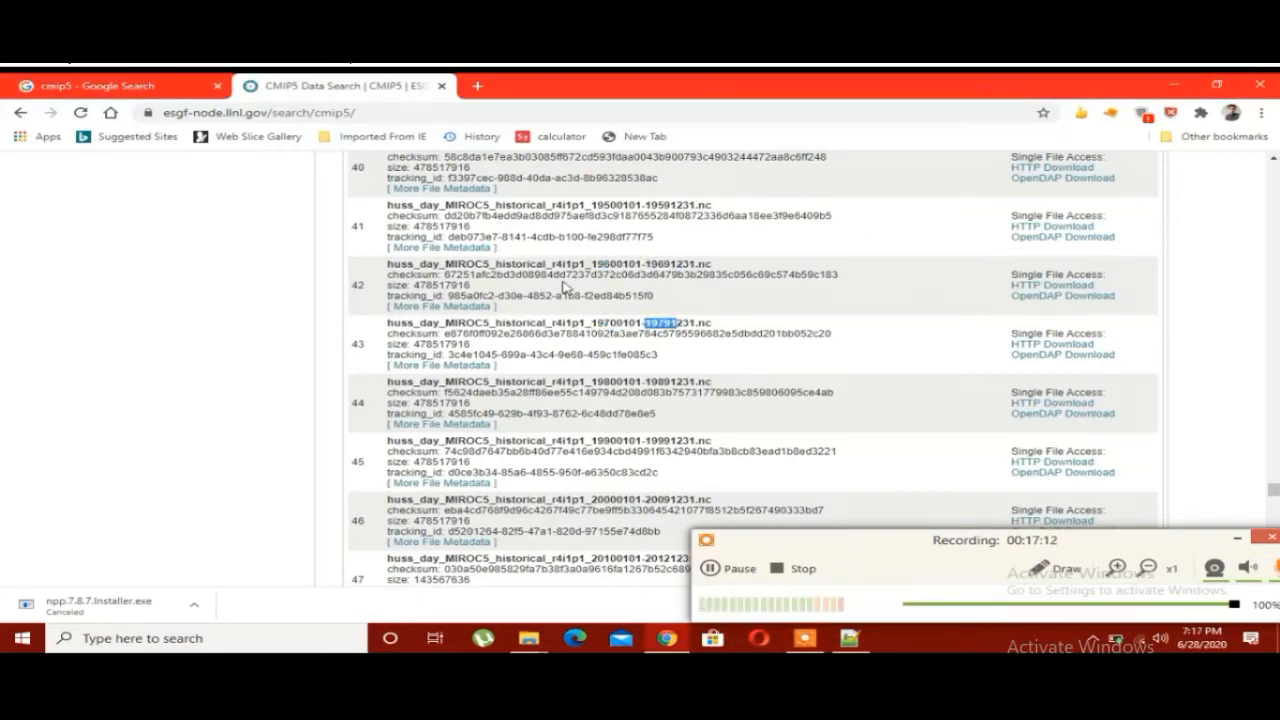
pyautogui.scroll(-4, 567, 287)
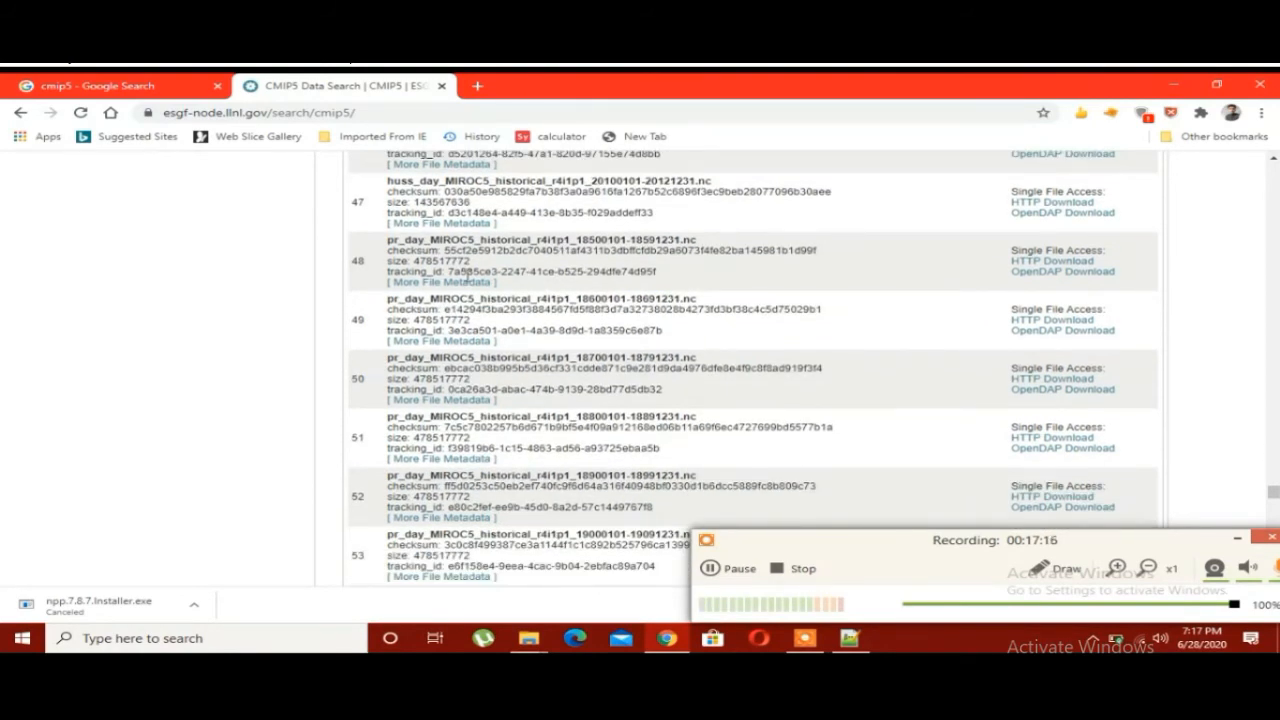
pyautogui.moveTo(390, 241); pyautogui.dragTo(411, 242)
pyautogui.click(432, 283)
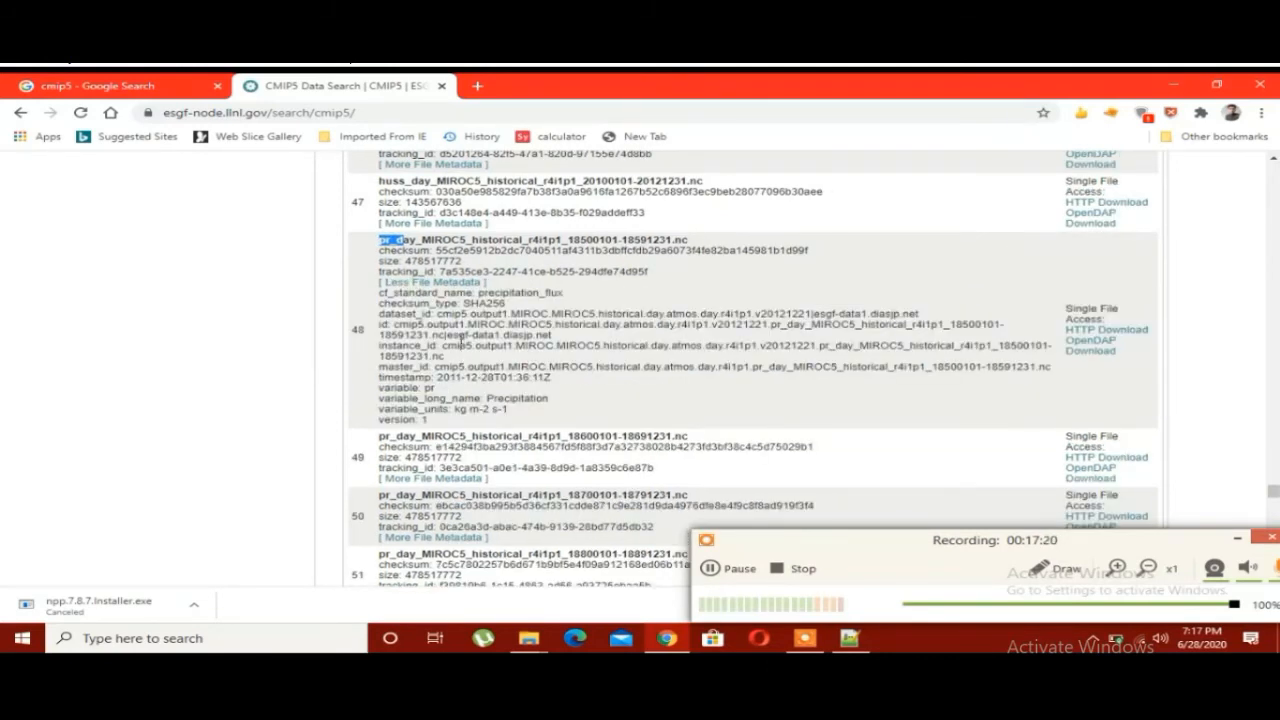
pyautogui.moveTo(486, 399); pyautogui.dragTo(567, 403)
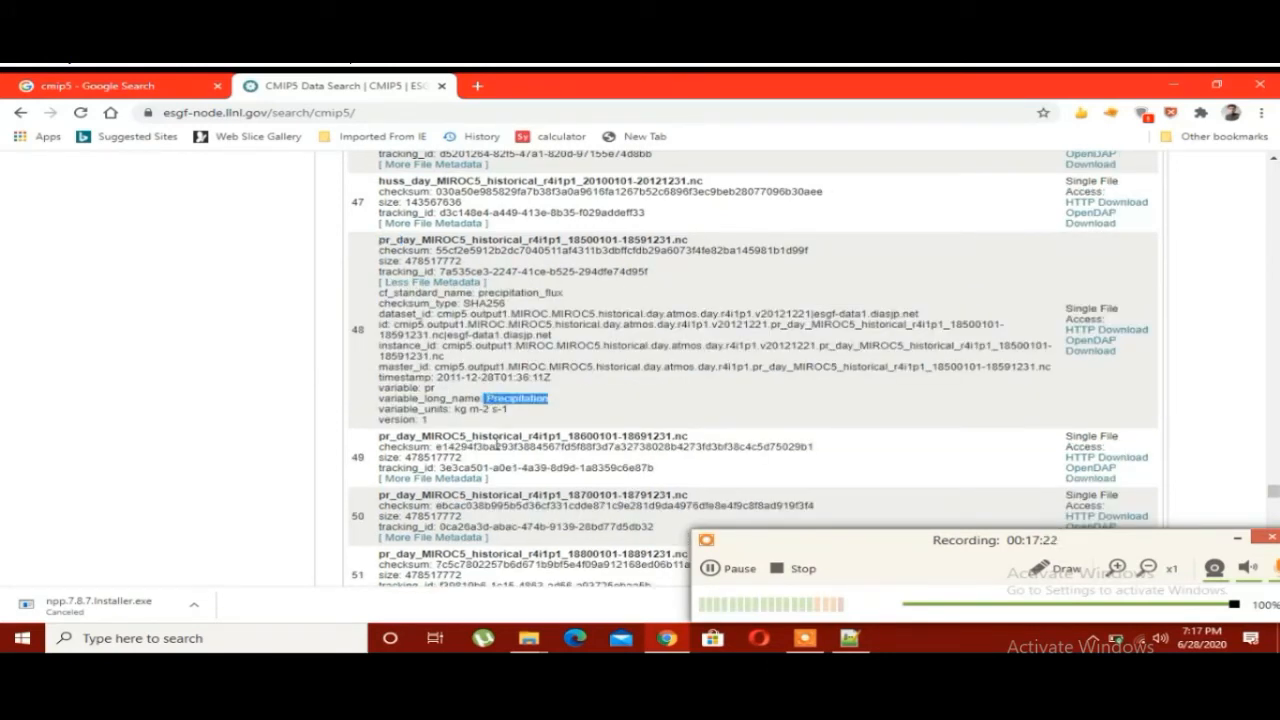
pyautogui.click(445, 283)
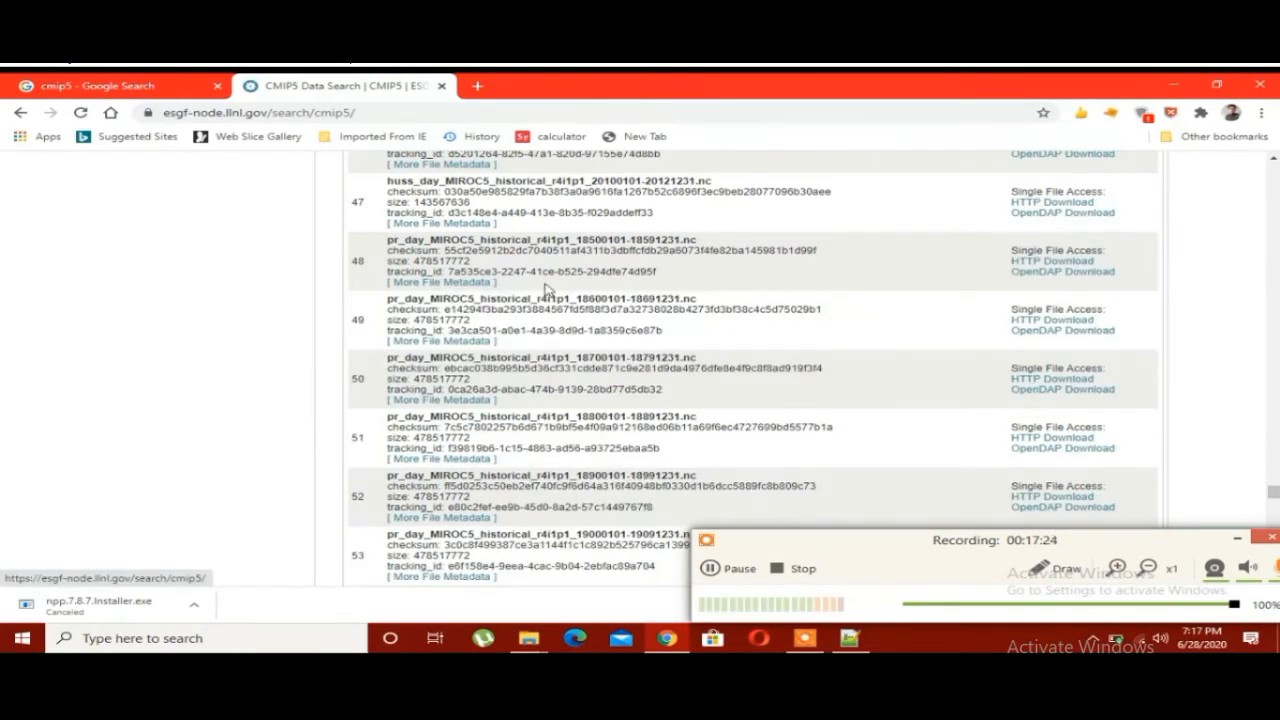
# - Examine the start and end dates in the pr_day_MIROC5 historical r4i1p1 file names, from 1850 onward
pyautogui.scroll(1, 600, 284)
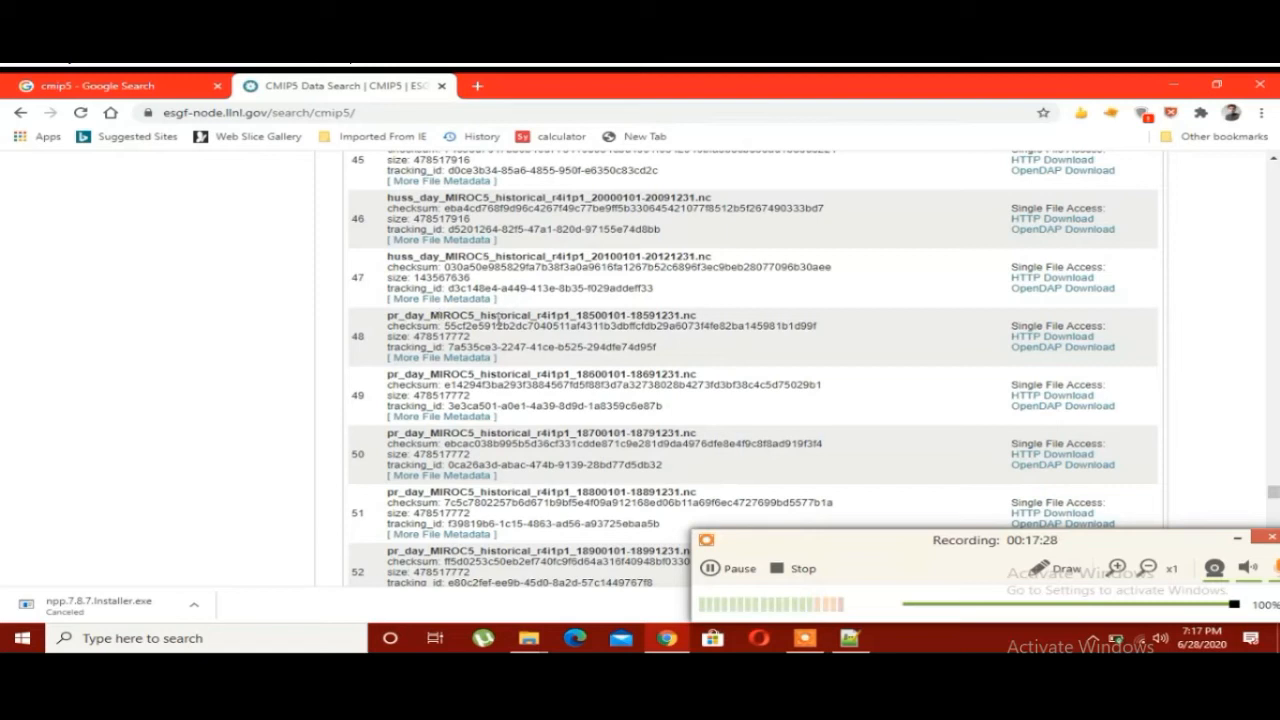
pyautogui.moveTo(572, 316); pyautogui.dragTo(601, 316)
pyautogui.scroll(-3, 634, 318)
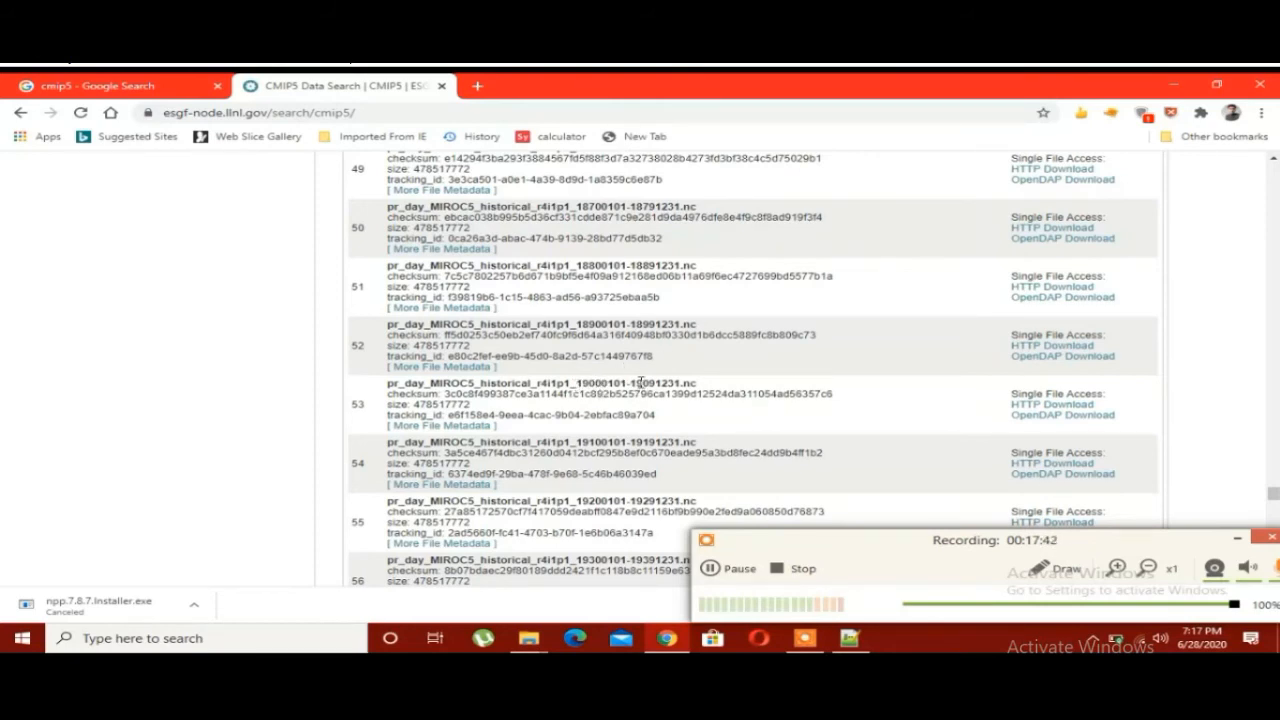
pyautogui.scroll(-15, 638, 380)
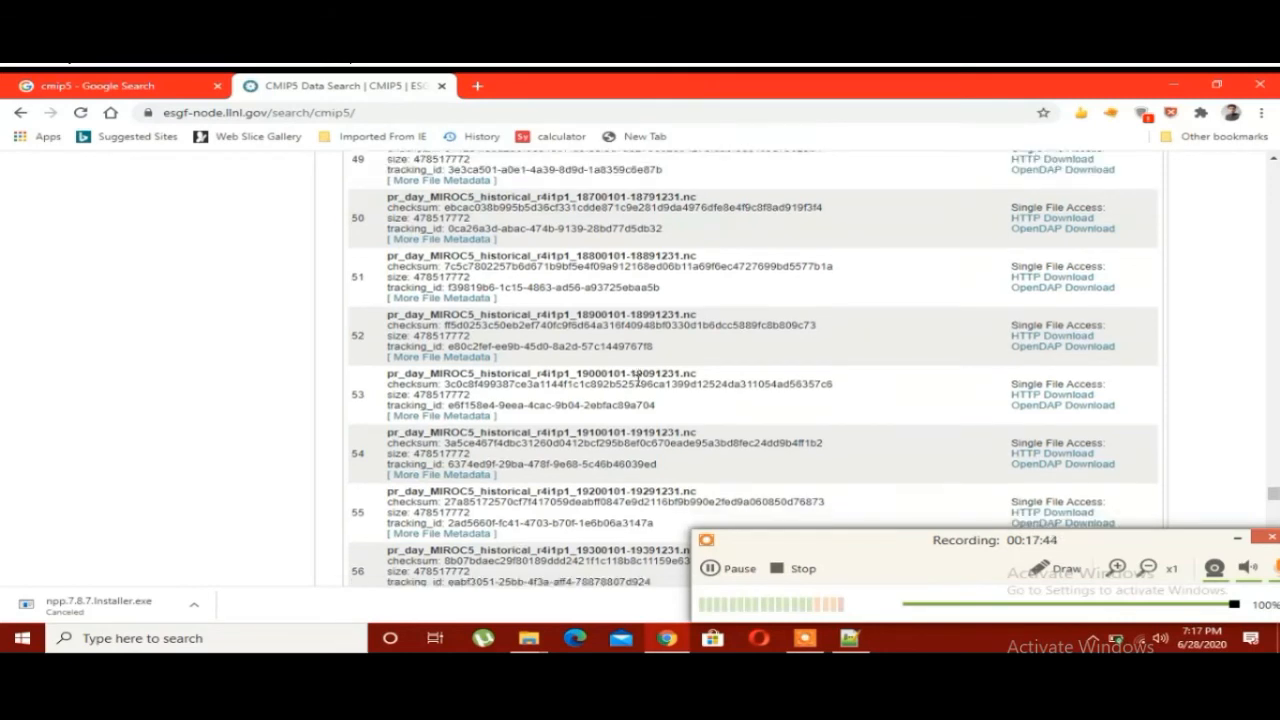
pyautogui.scroll(-3, 638, 380)
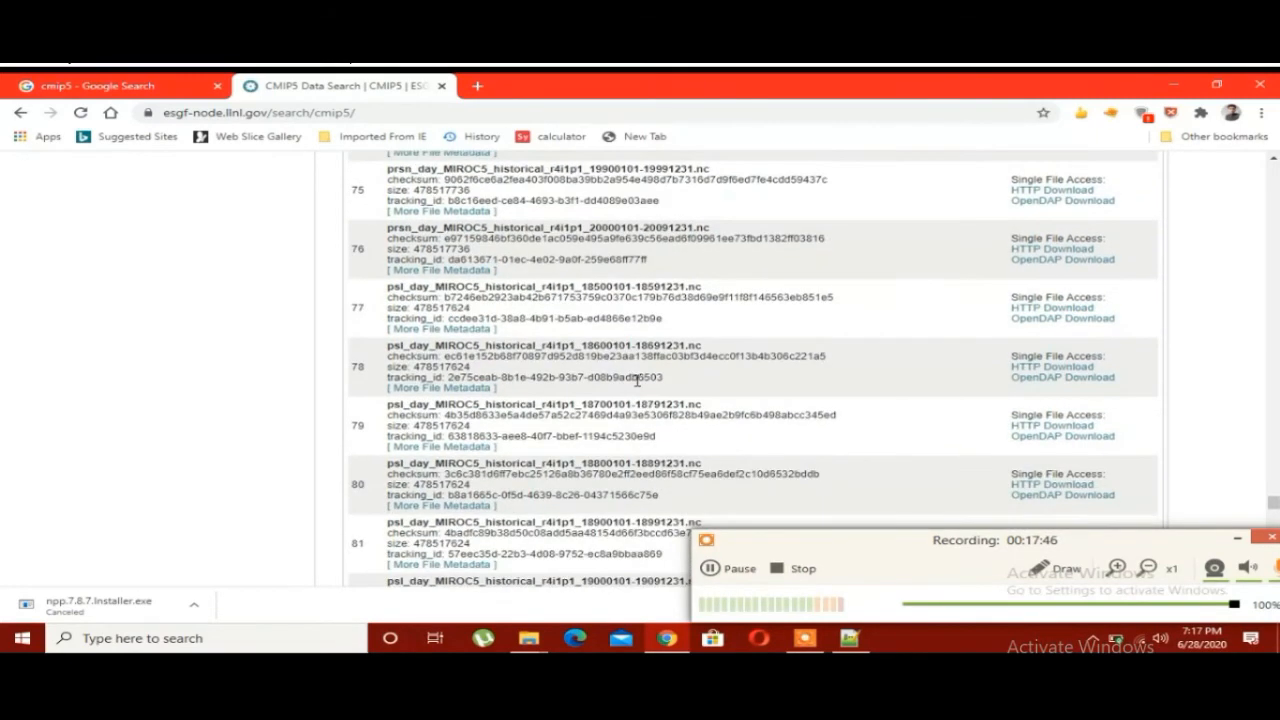
pyautogui.scroll(3, 632, 388)
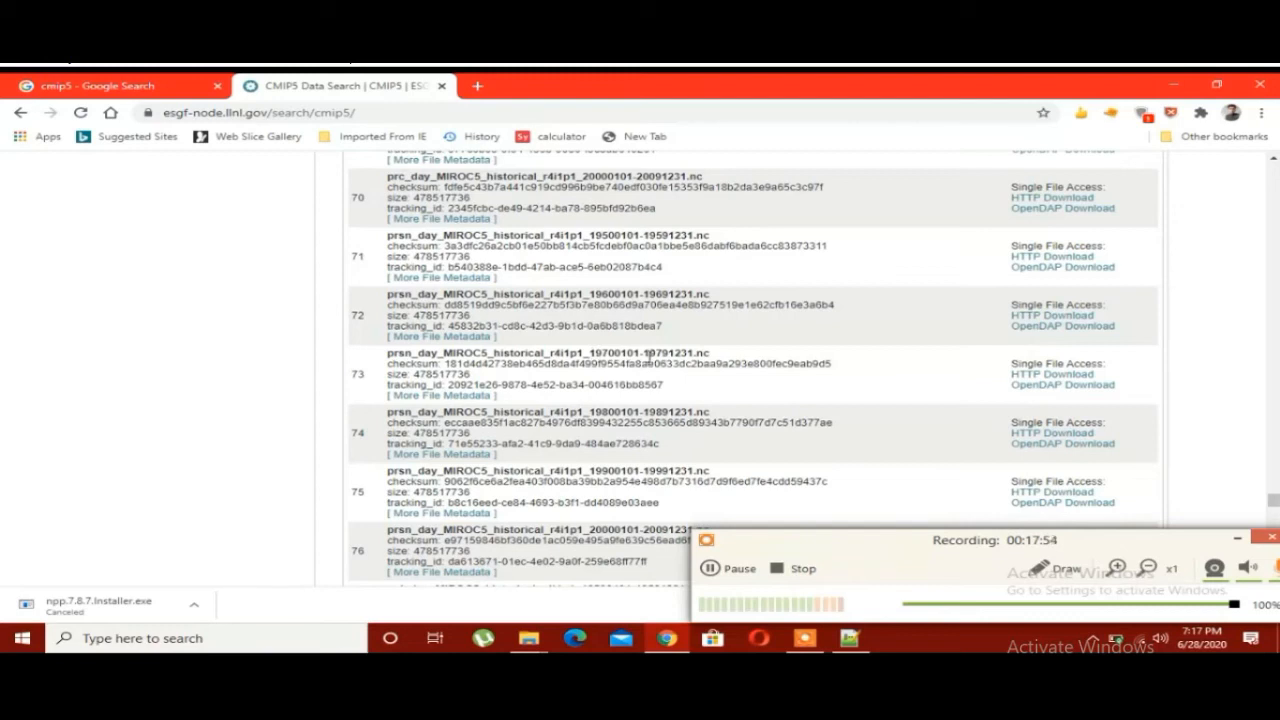
pyautogui.moveTo(590, 353); pyautogui.dragTo(656, 353)
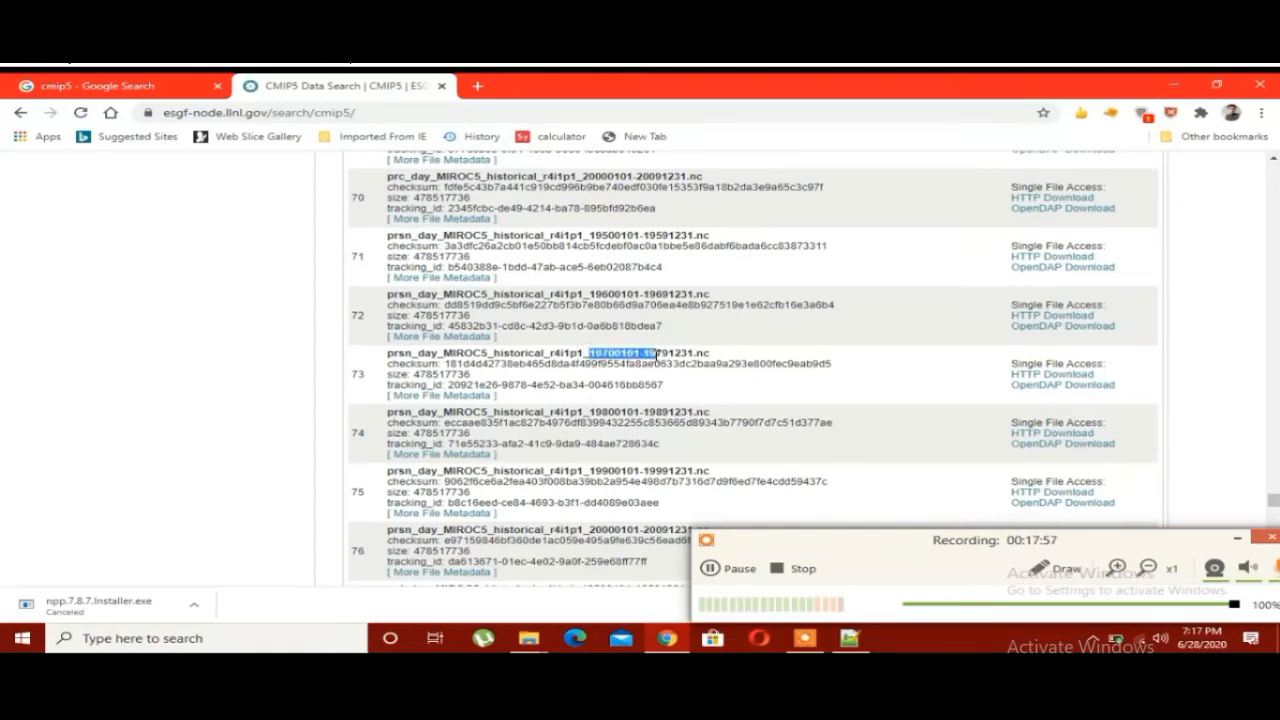
pyautogui.click(1053, 374)
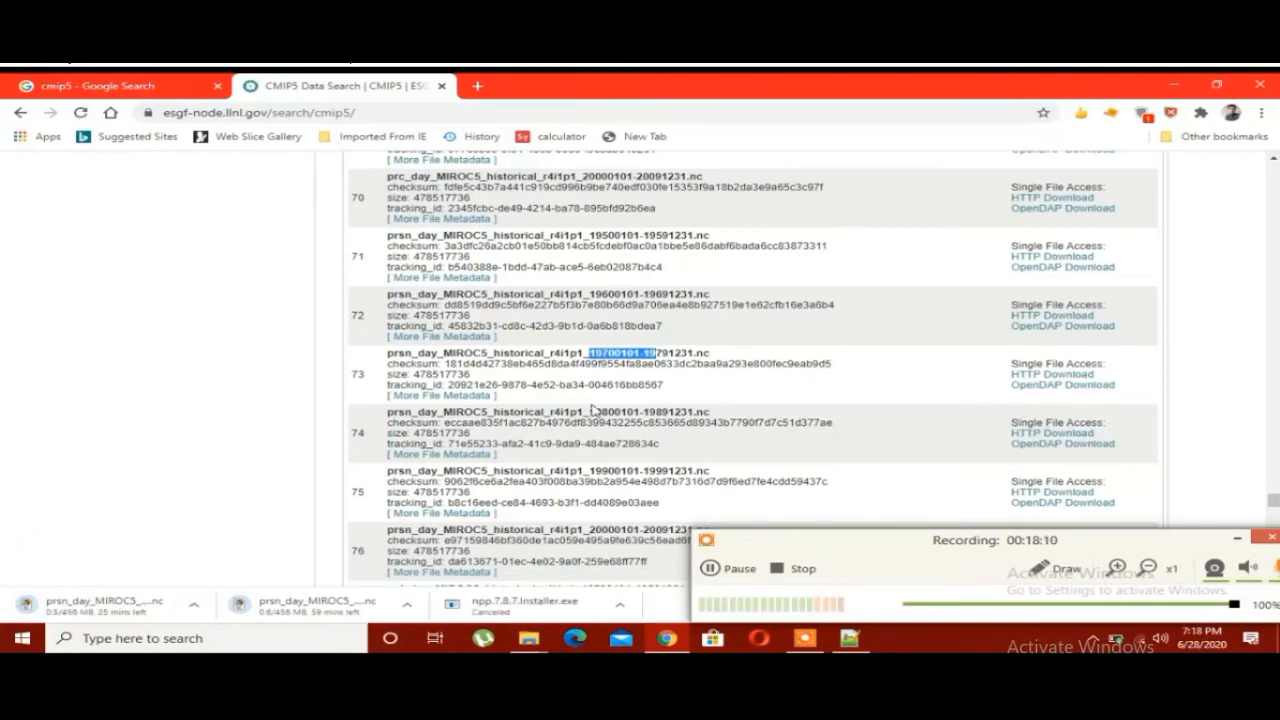
# - Cancel both running prsn_day downloads
pyautogui.scroll(-1, 596, 407)
pyautogui.scroll(-1, 595, 408)
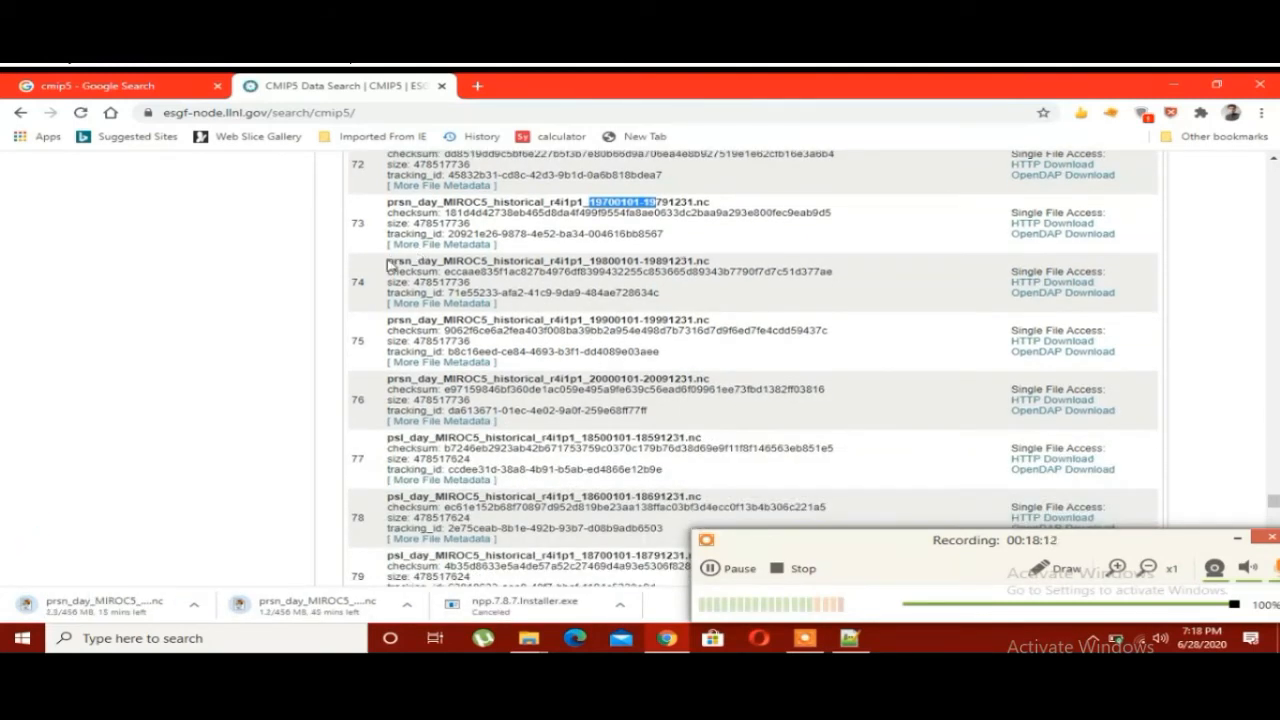
pyautogui.scroll(3, 530, 240)
pyautogui.scroll(3, 492, 322)
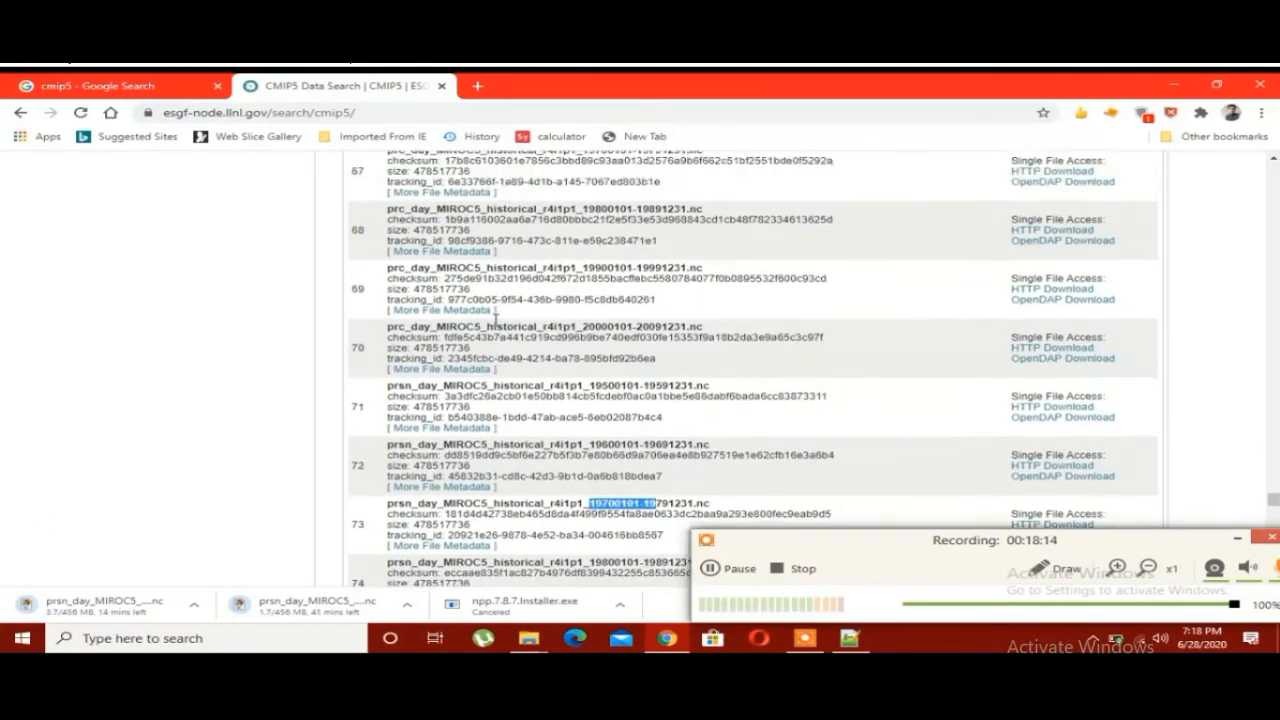
pyautogui.scroll(3, 425, 328)
pyautogui.scroll(1, 425, 328)
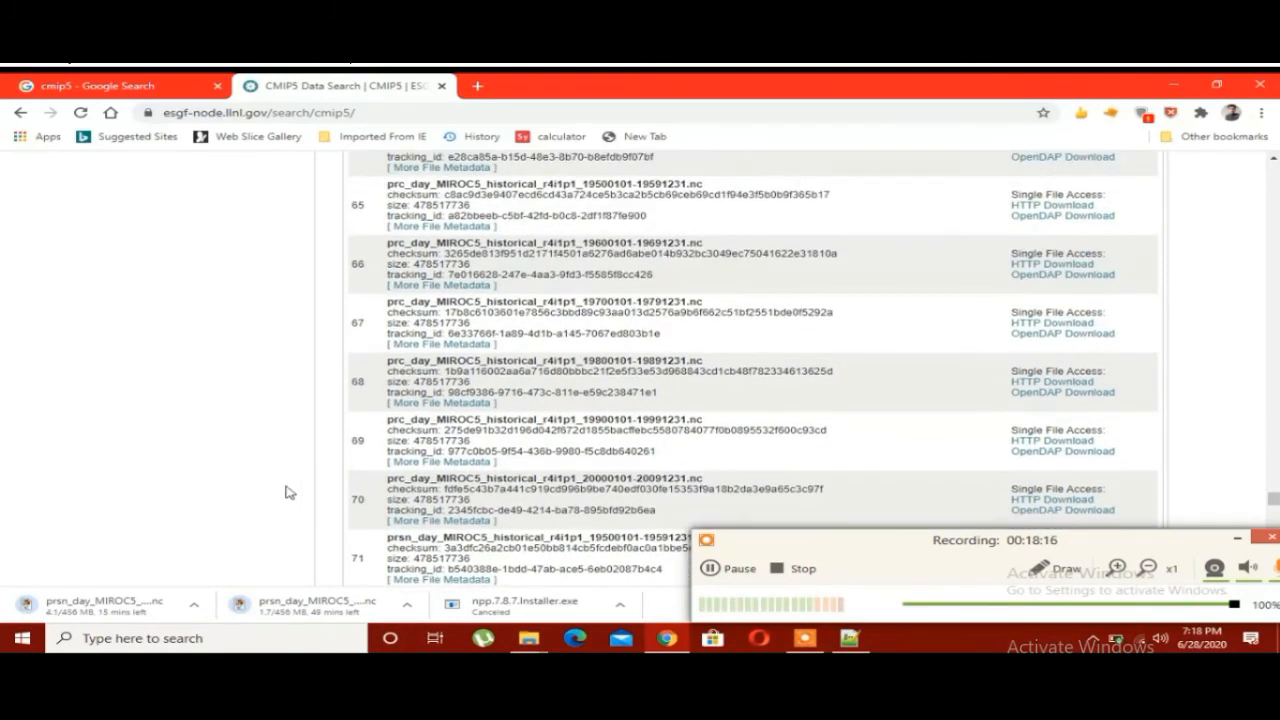
pyautogui.click(192, 604)
pyautogui.click(198, 582)
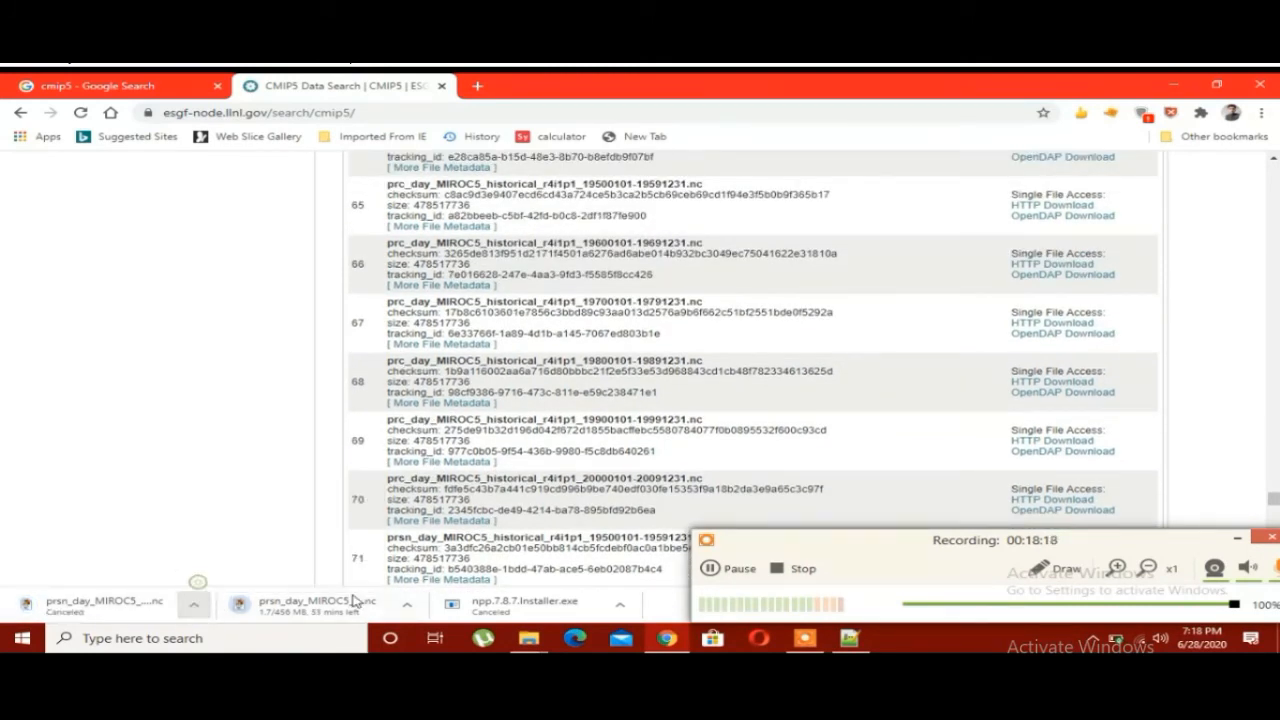
pyautogui.click(406, 604)
pyautogui.click(428, 581)
pyautogui.scroll(3, 480, 366)
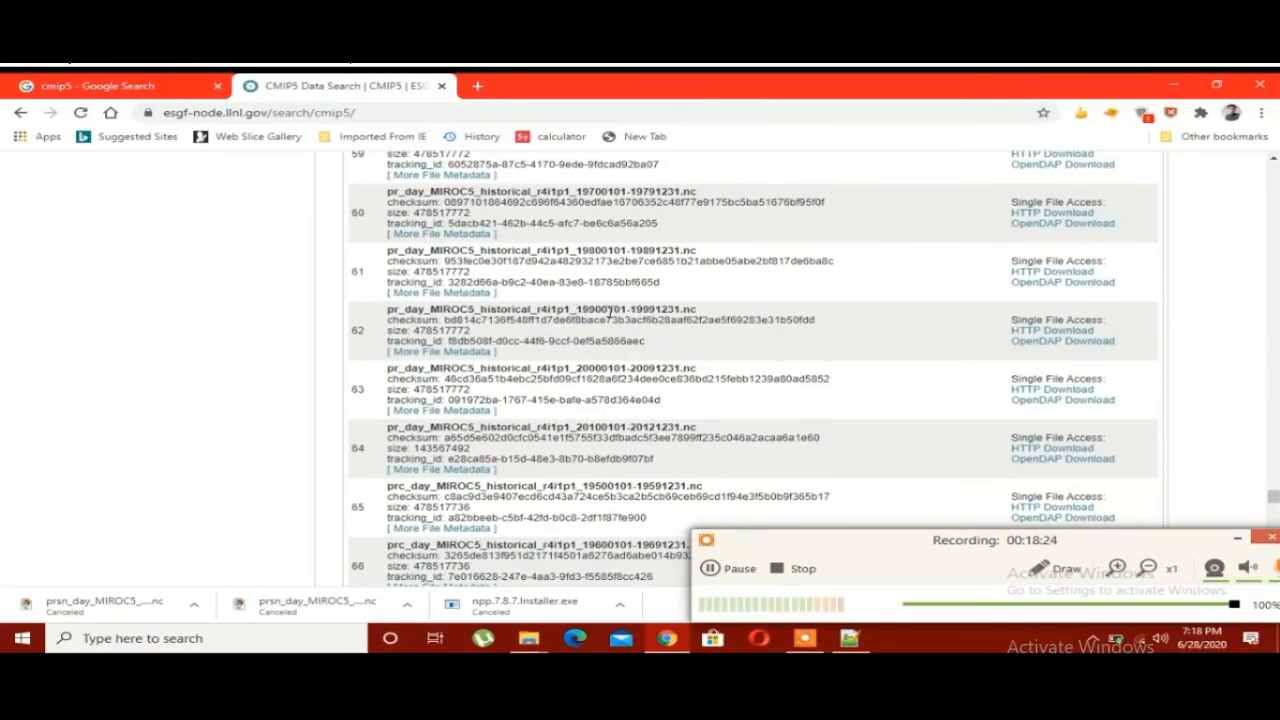
pyautogui.click(1049, 330)
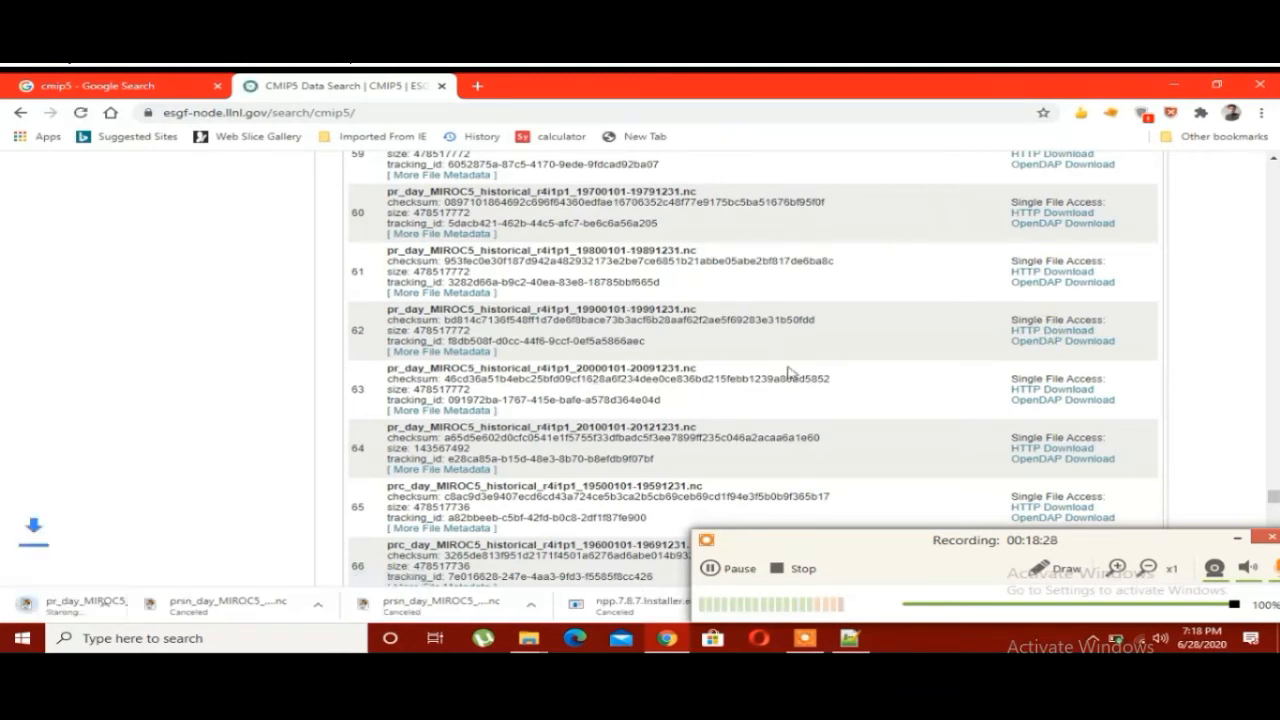
pyautogui.click(1050, 389)
pyautogui.moveTo(380, 368); pyautogui.dragTo(414, 336)
pyautogui.scroll(-3, 390, 340)
pyautogui.click(414, 336)
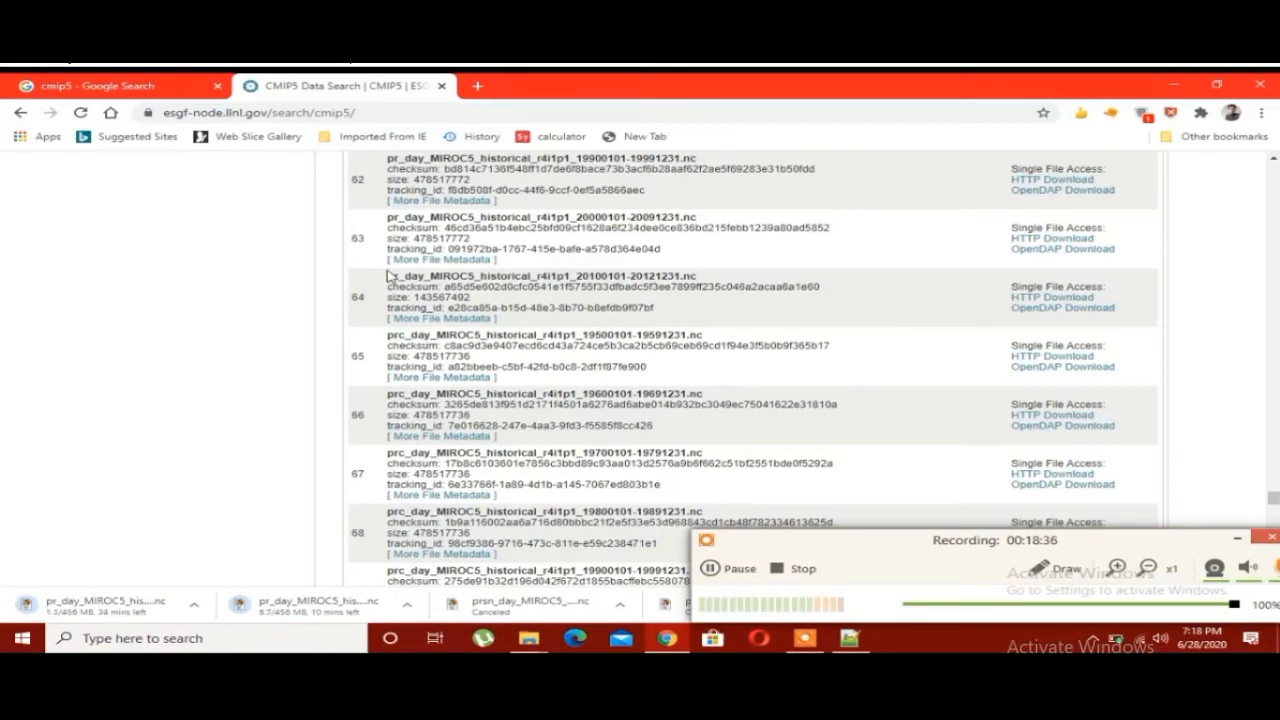
pyautogui.moveTo(390, 275); pyautogui.dragTo(714, 285)
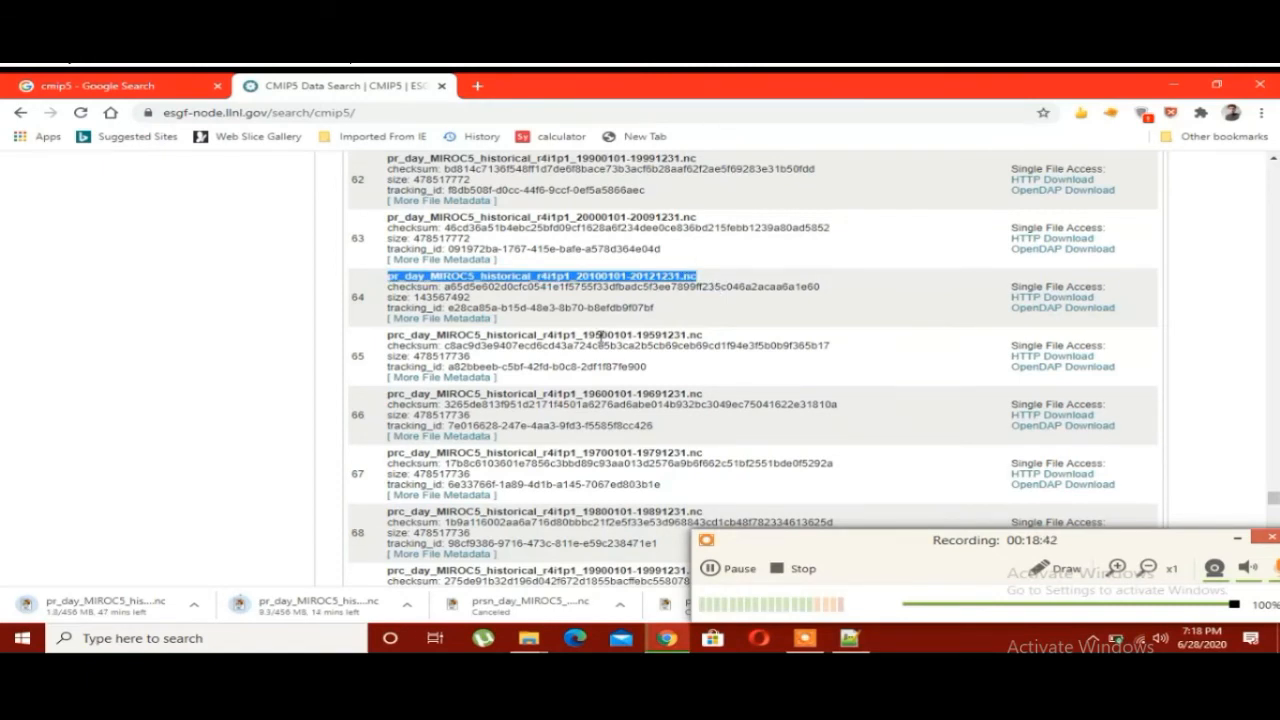
# - Cancel both running pr_day downloads
pyautogui.scroll(-13, 600, 337)
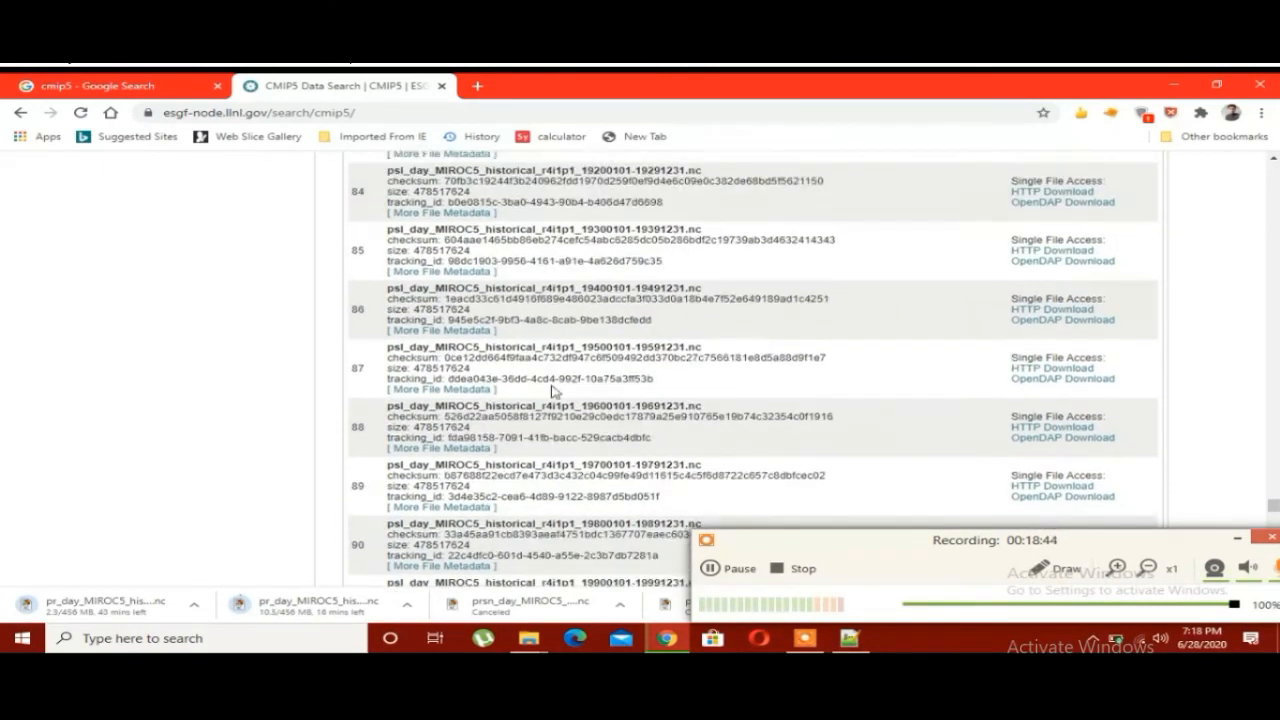
pyautogui.click(406, 604)
pyautogui.click(432, 582)
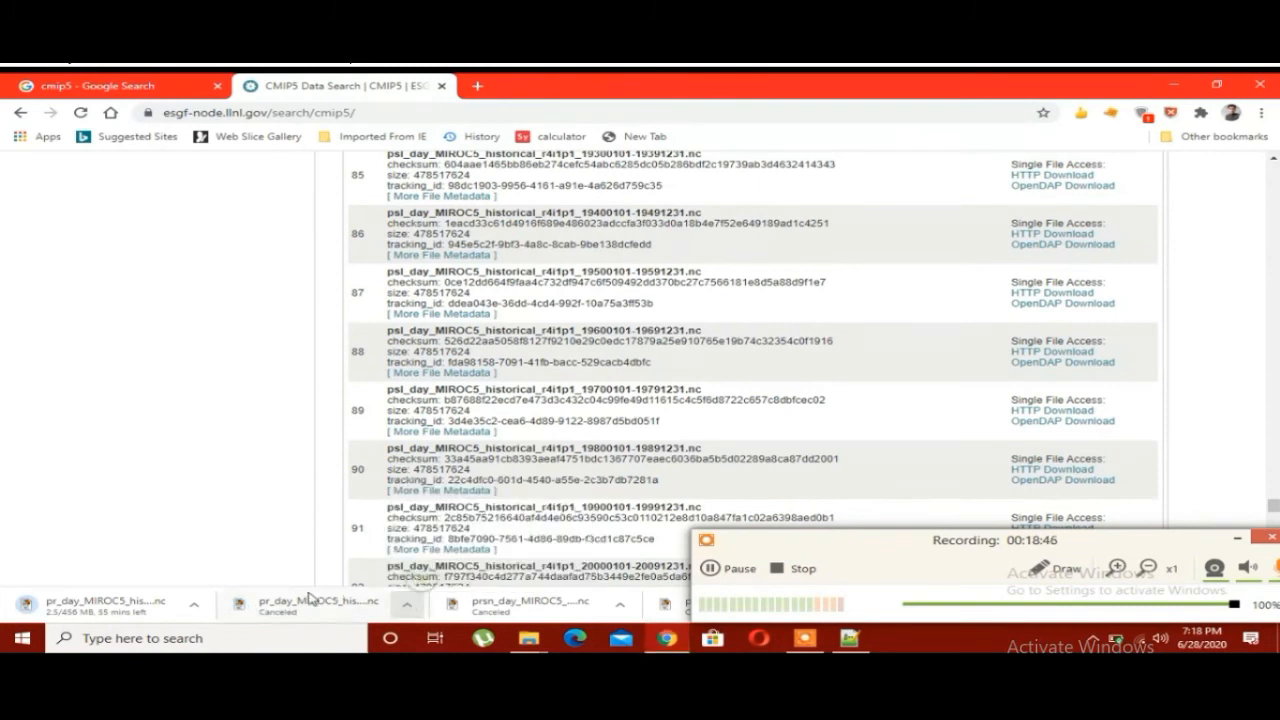
pyautogui.click(196, 607)
pyautogui.click(214, 582)
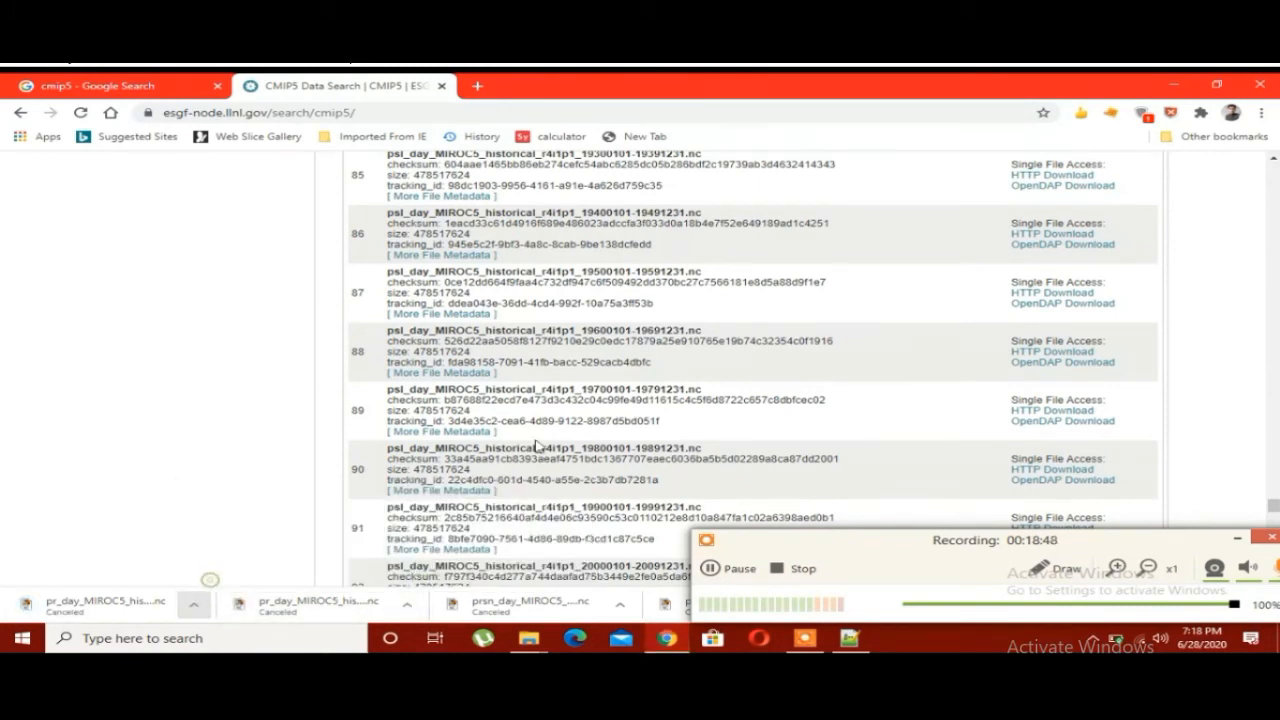
pyautogui.scroll(-15, 530, 440)
pyautogui.scroll(-20, 545, 400)
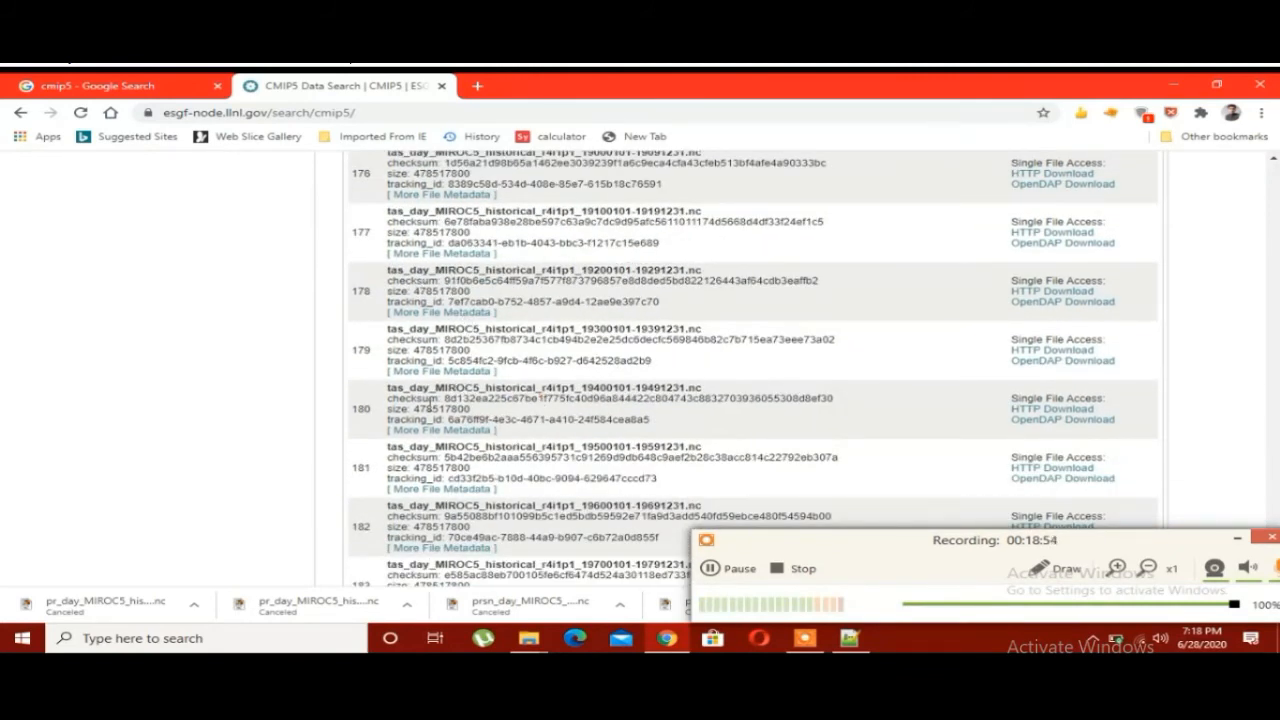
pyautogui.scroll(-5, 428, 405)
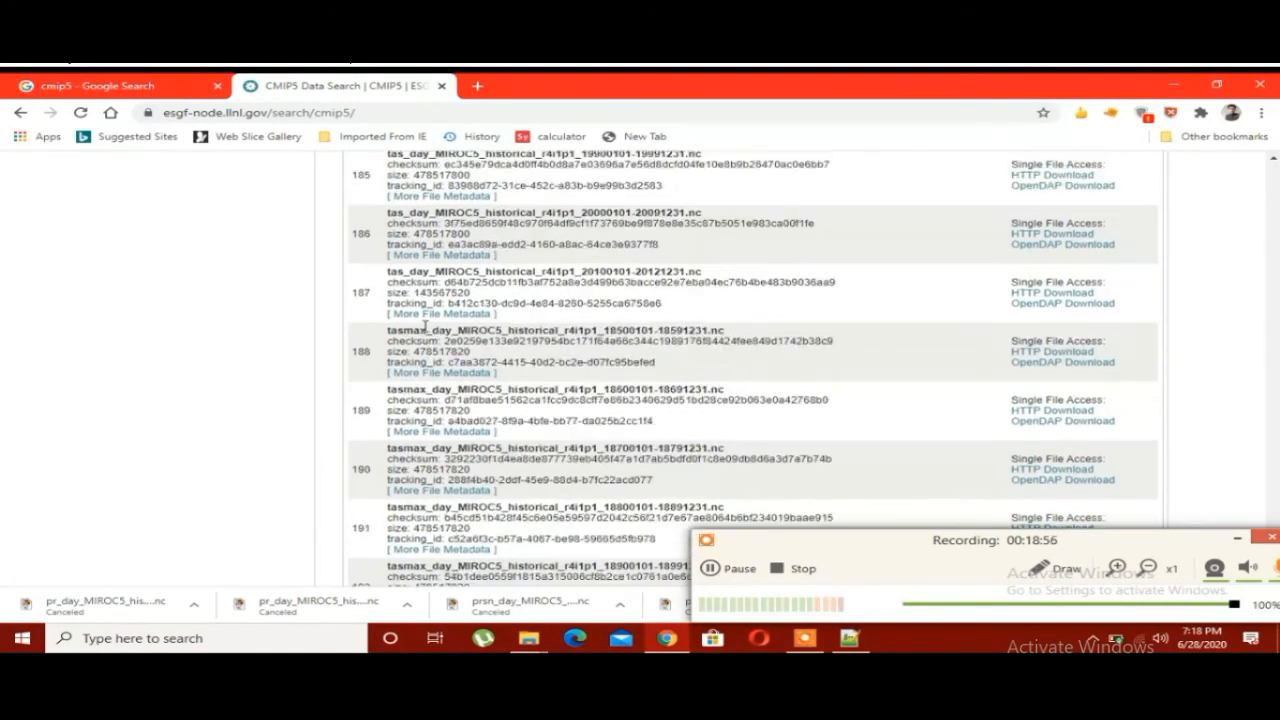
pyautogui.scroll(-3, 425, 325)
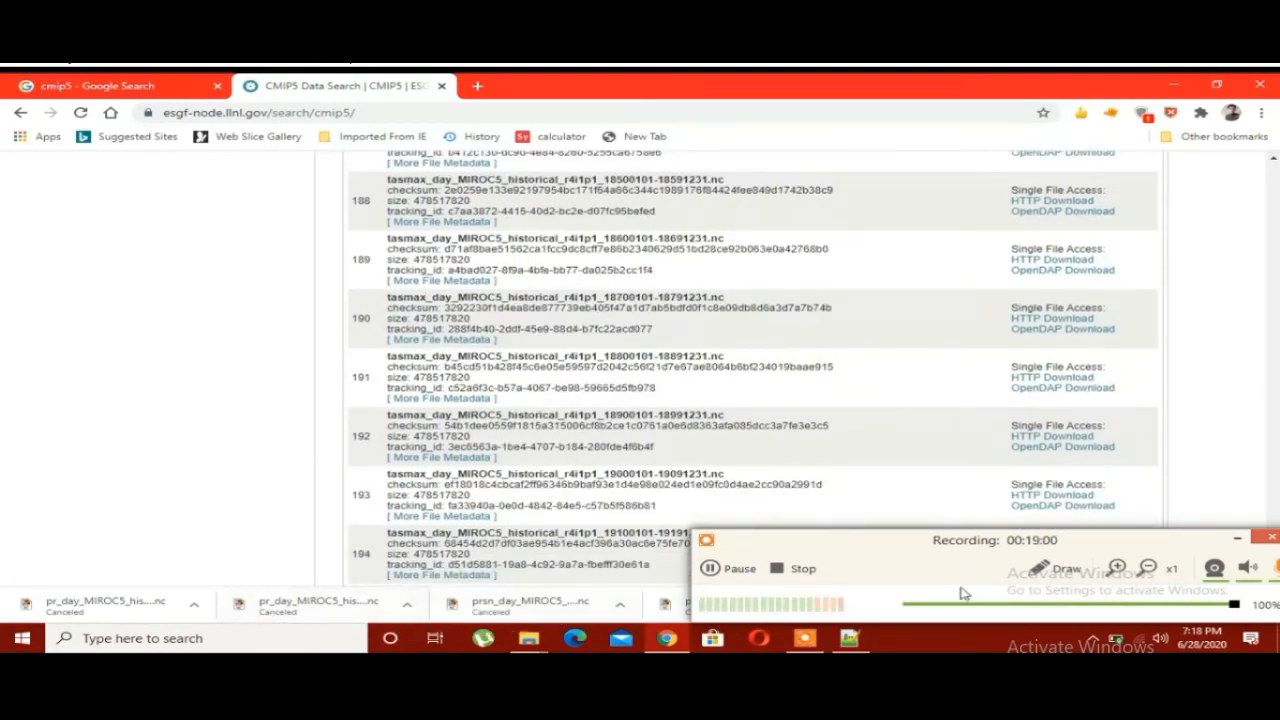
pyautogui.moveTo(830, 567); pyautogui.dragTo(878, 557)
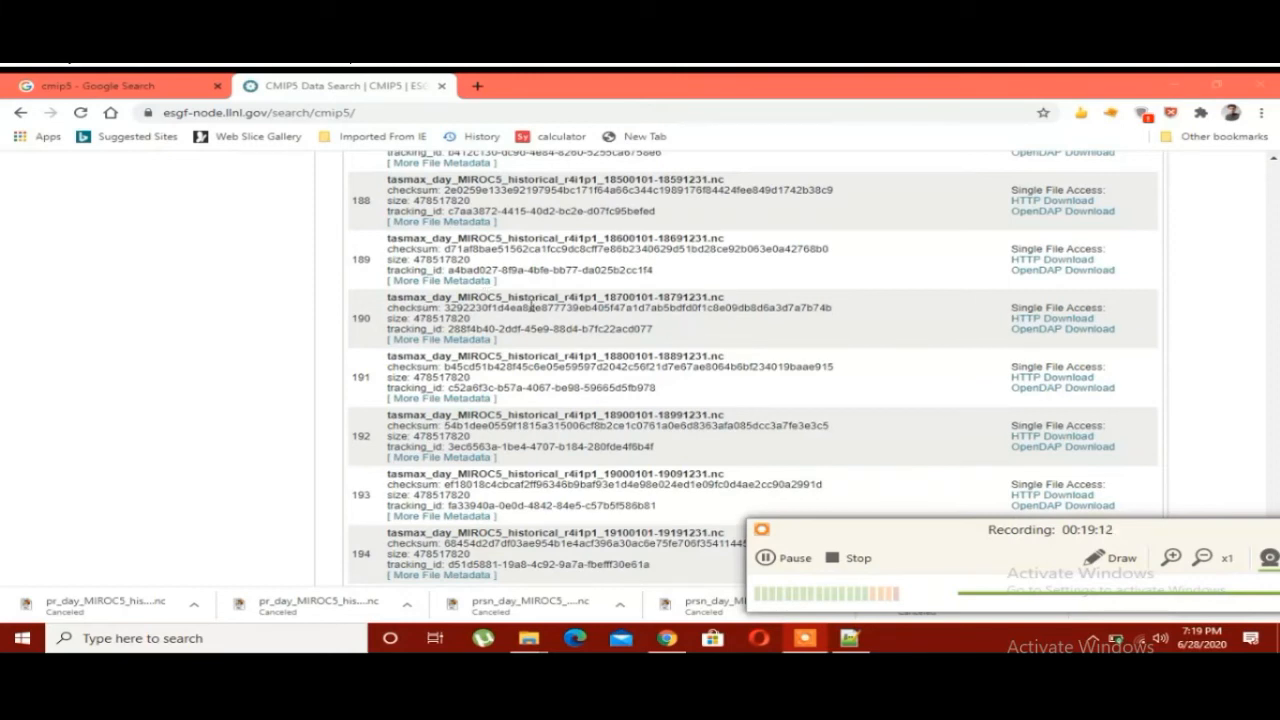
pyautogui.scroll(-5, 551, 326)
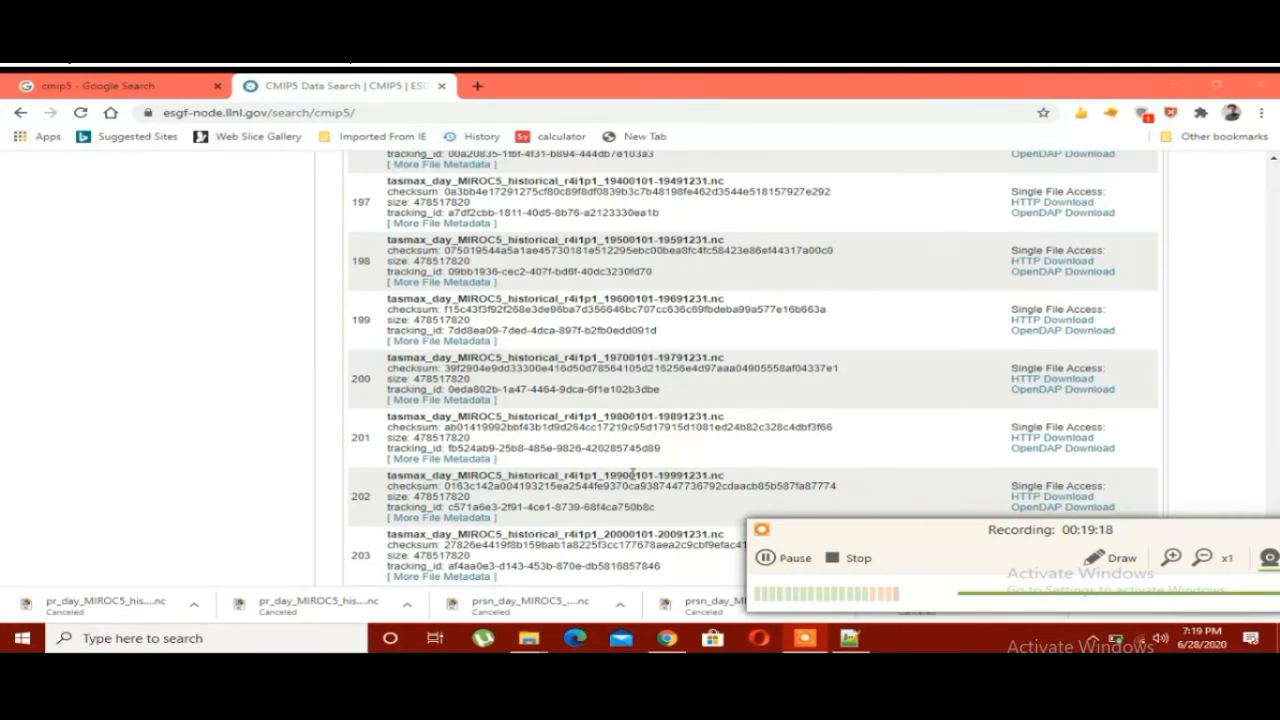
pyautogui.scroll(-2, 632, 474)
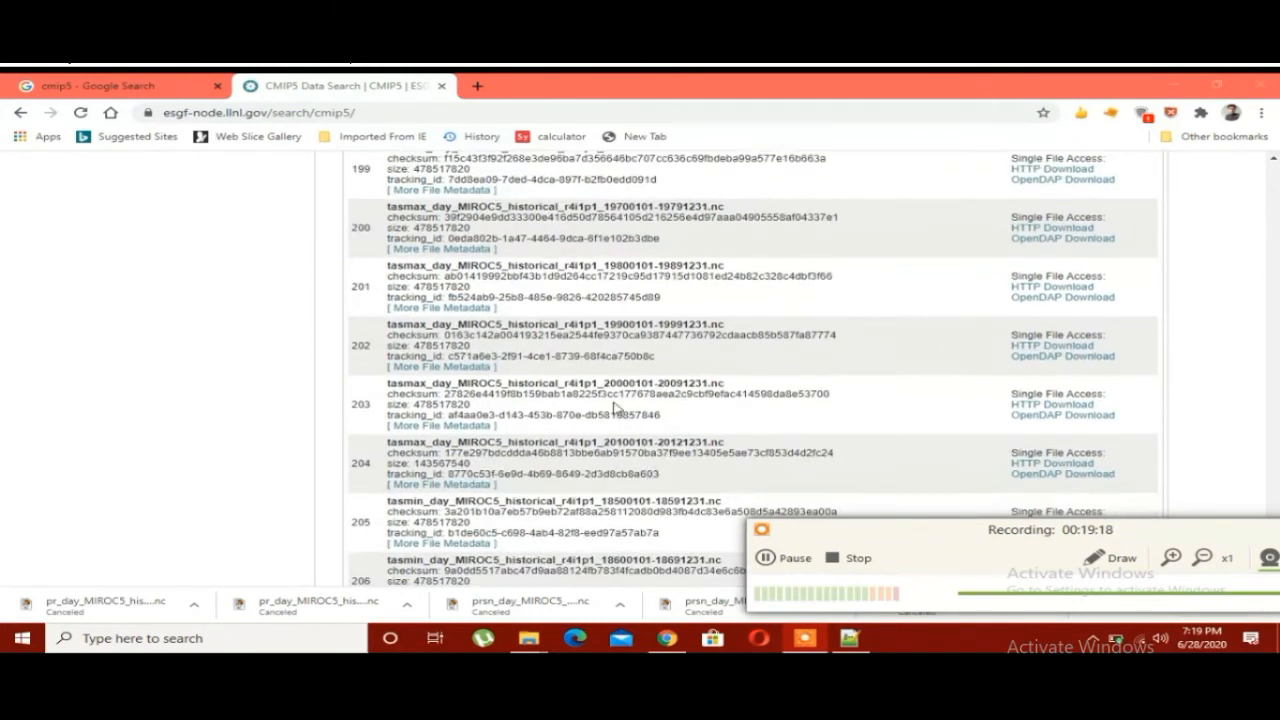
pyautogui.click(1053, 346)
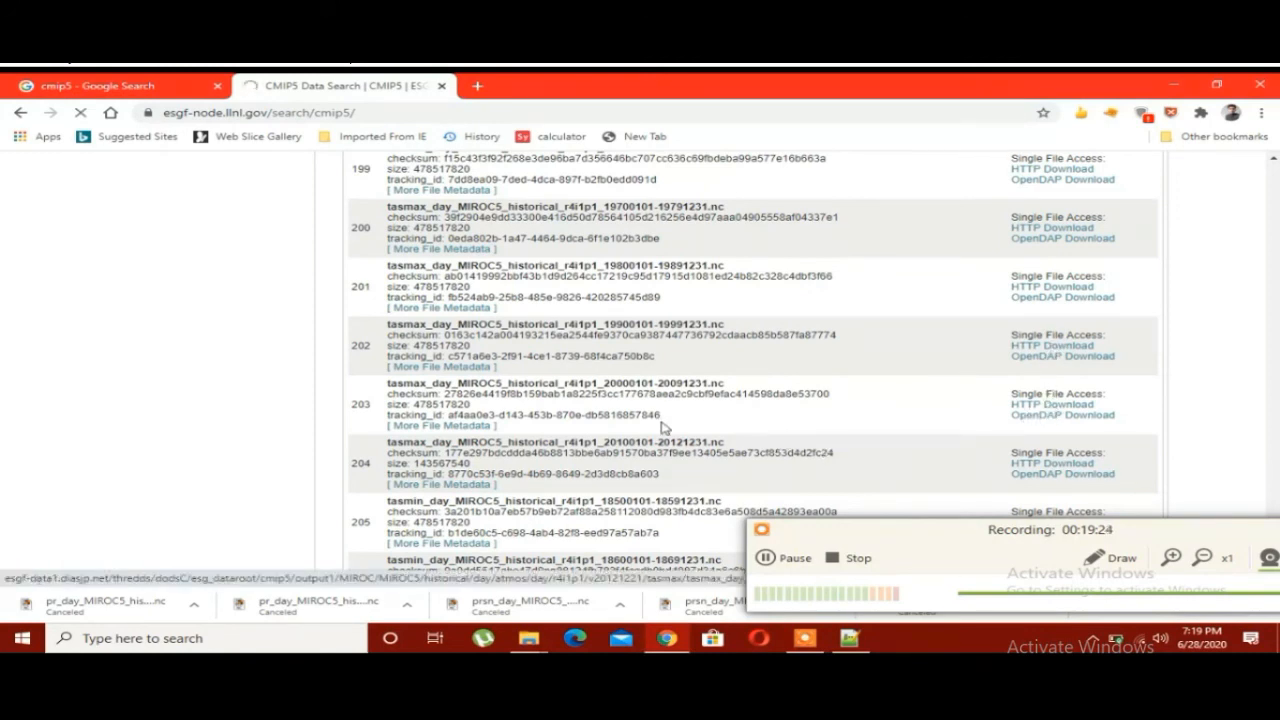
# - Cancel the running tasmax_day download
pyautogui.scroll(-5, 505, 345)
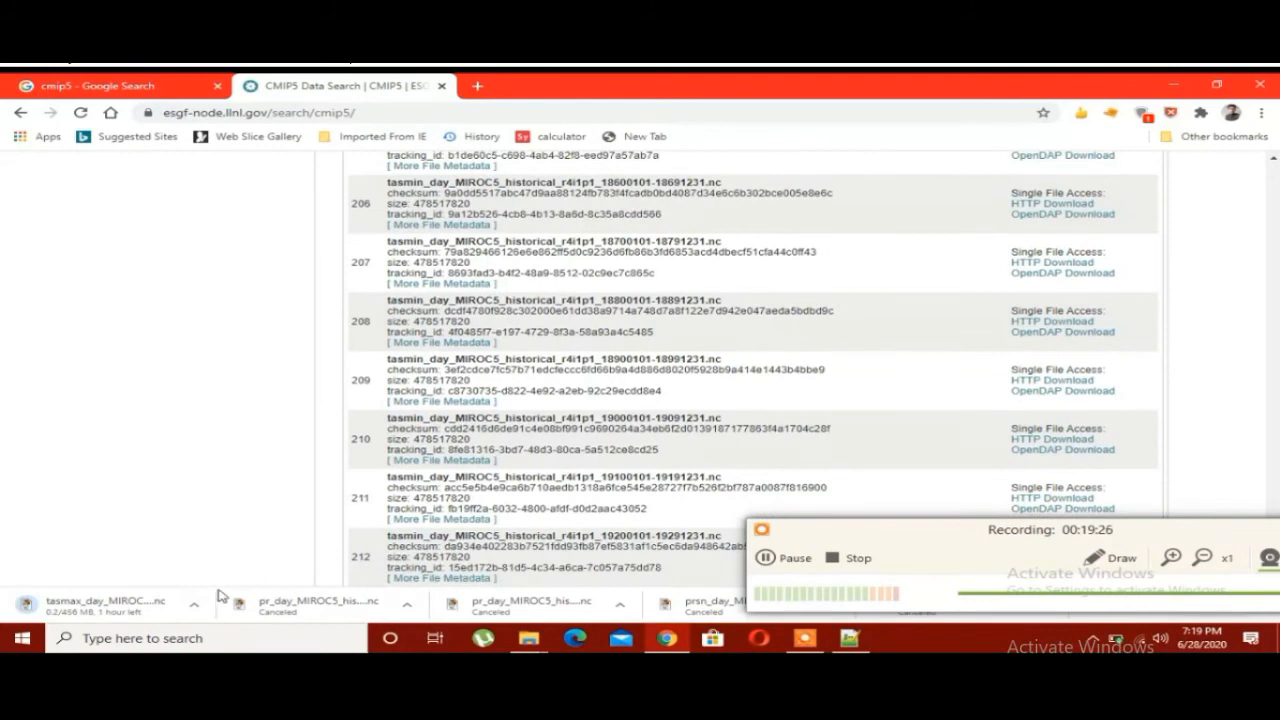
pyautogui.click(203, 611)
pyautogui.click(214, 580)
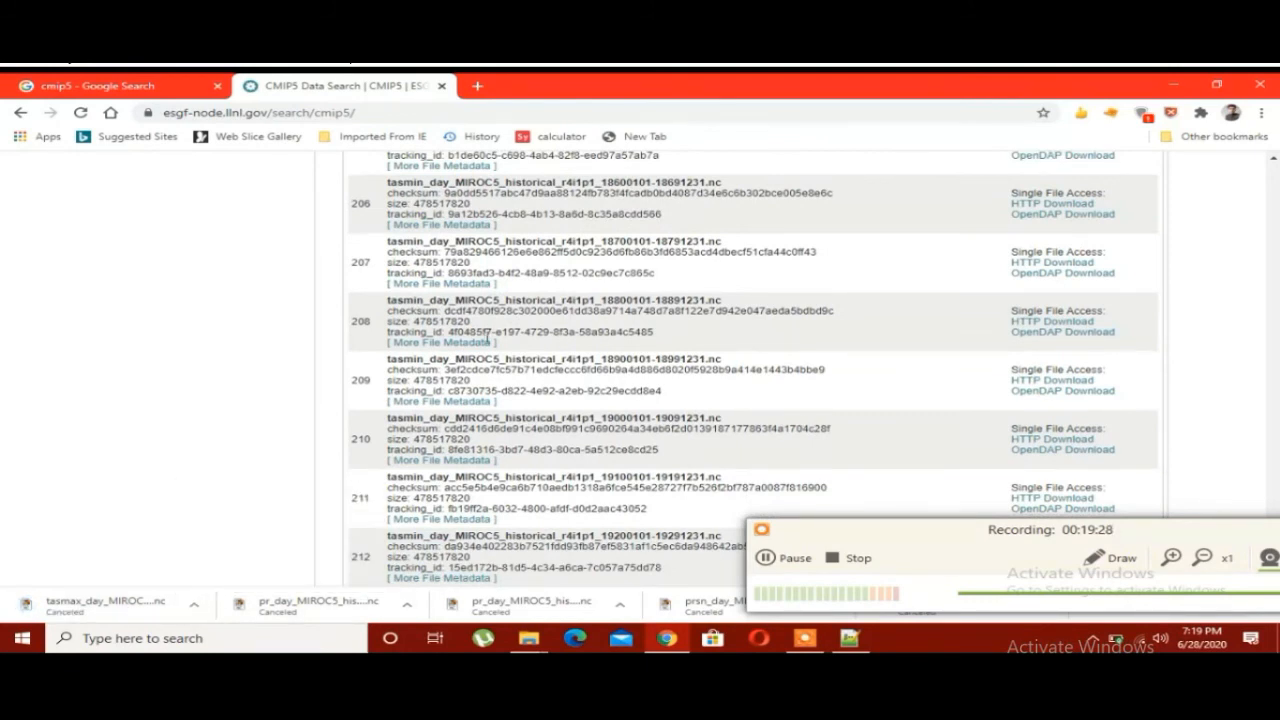
pyautogui.scroll(-3, 440, 340)
pyautogui.moveTo(390, 208); pyautogui.dragTo(438, 208)
pyautogui.scroll(-3, 647, 333)
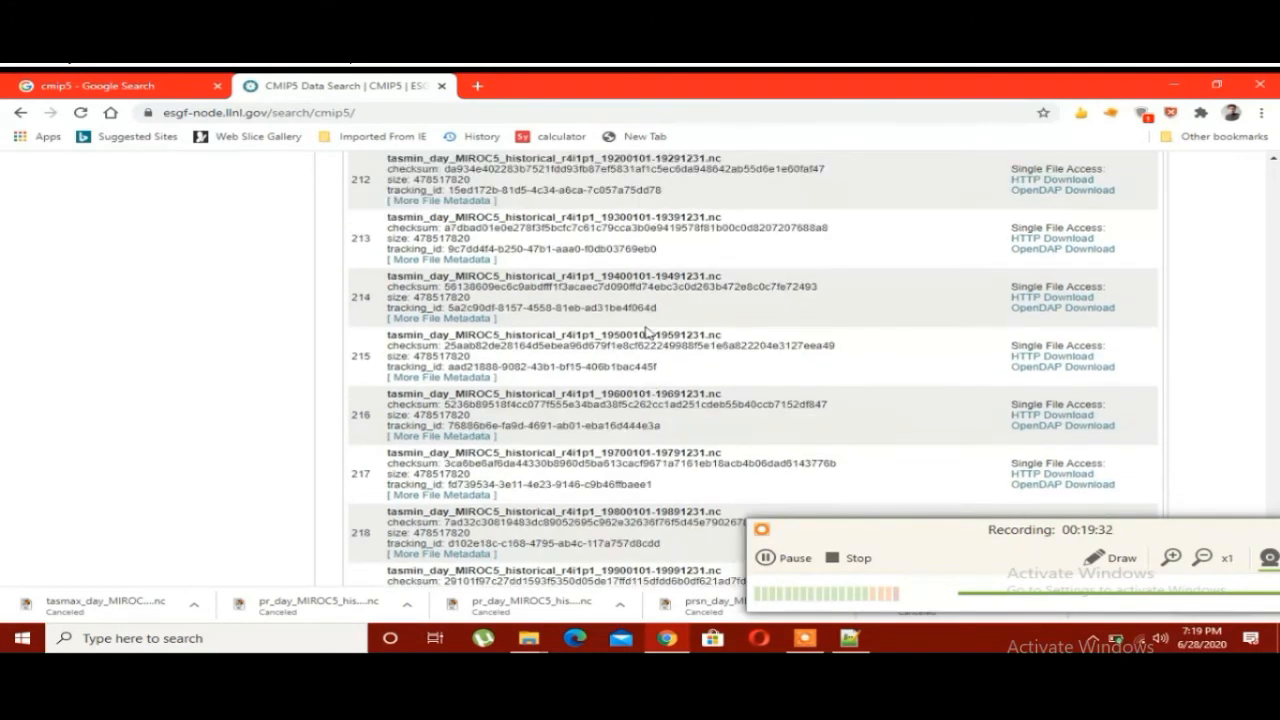
pyautogui.scroll(-4, 629, 307)
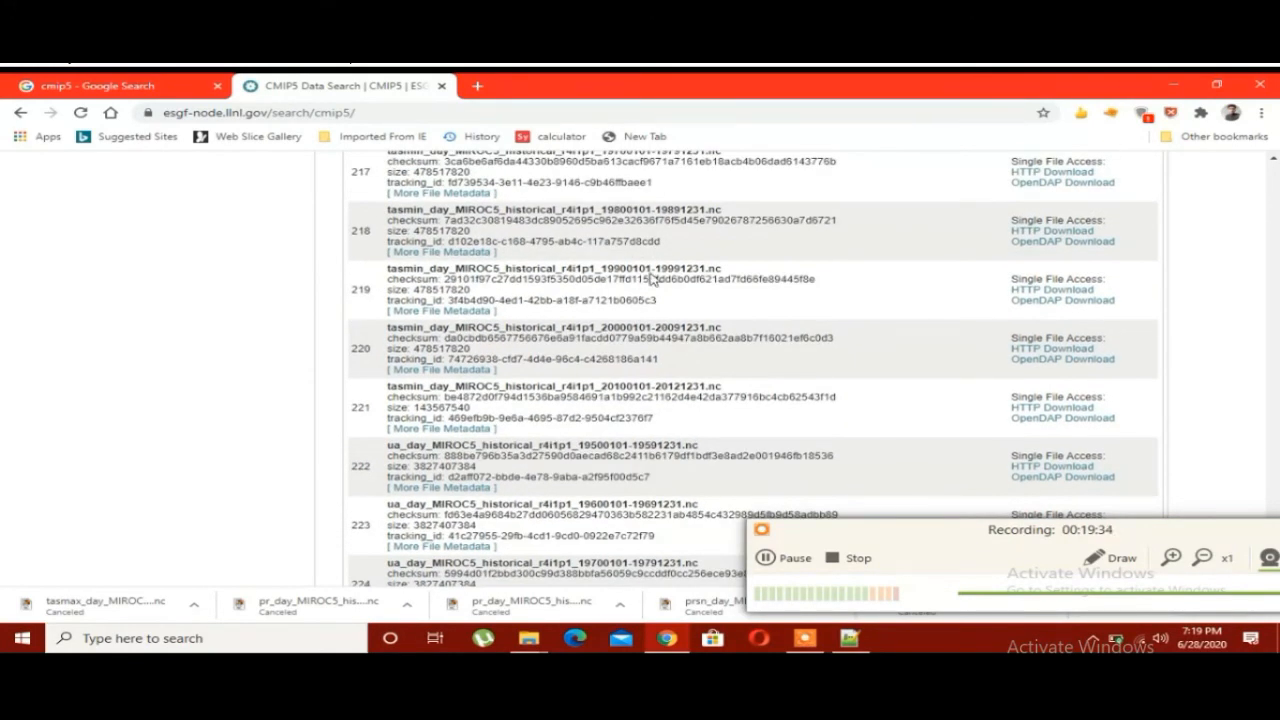
pyautogui.moveTo(603, 268); pyautogui.dragTo(688, 268)
pyautogui.click(1038, 291)
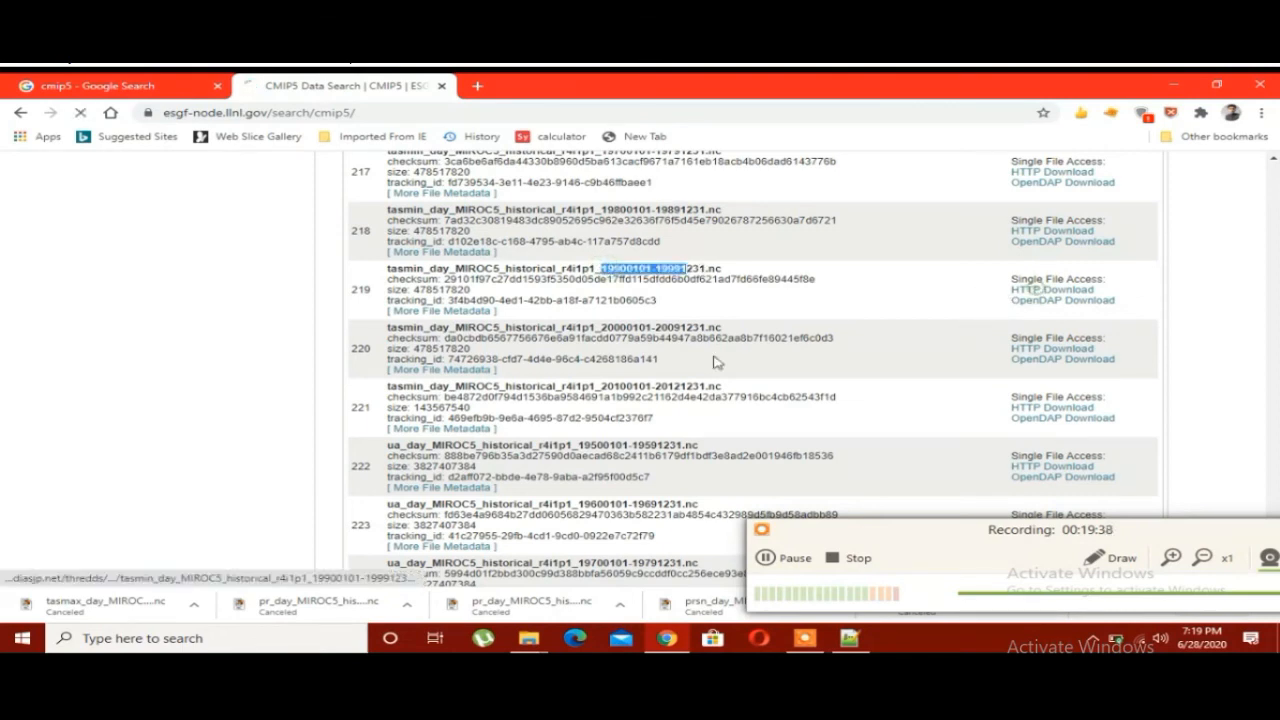
pyautogui.moveTo(601, 328); pyautogui.dragTo(688, 328)
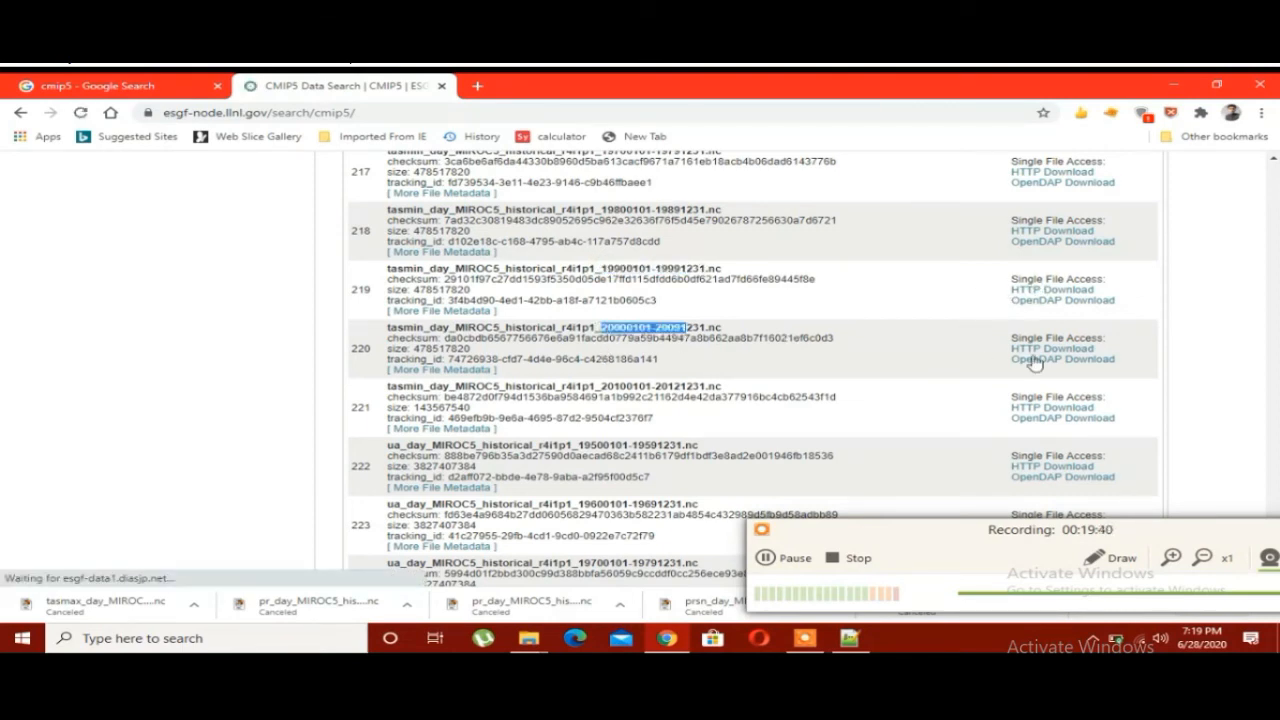
pyautogui.click(1053, 350)
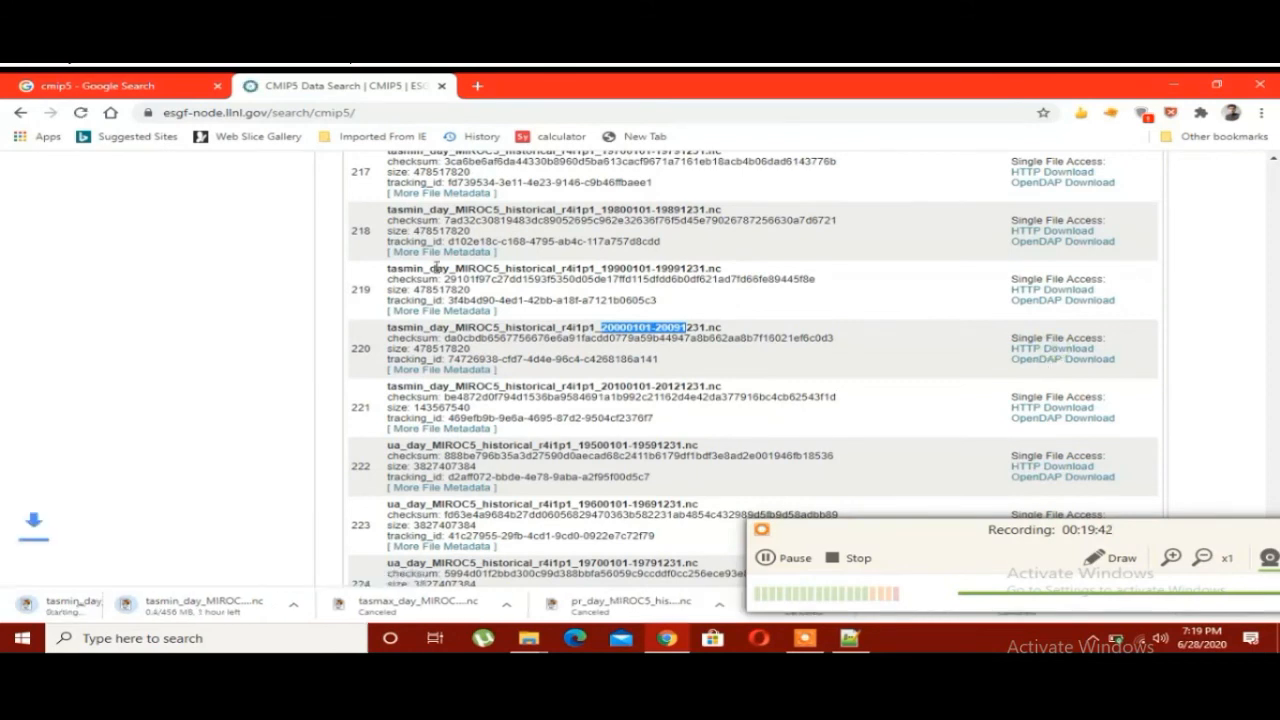
# - Cancel both running tasmin_day downloads
pyautogui.click(194, 605)
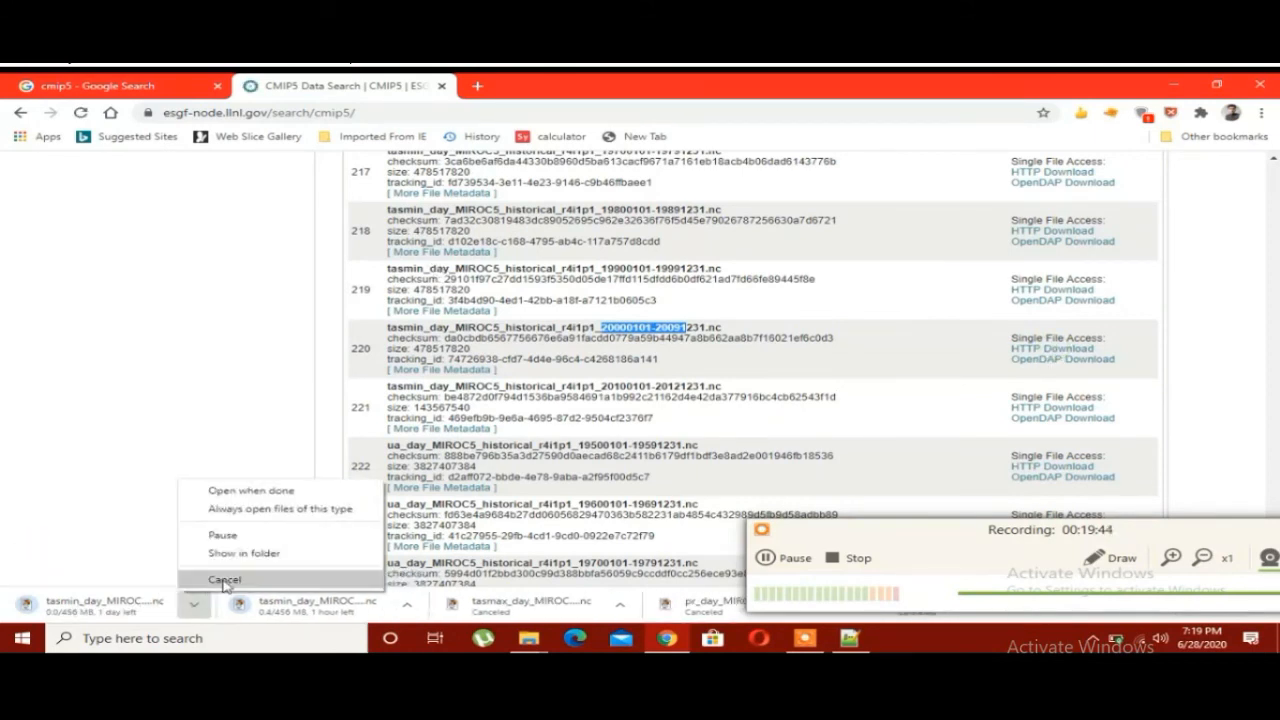
pyautogui.click(225, 580)
pyautogui.click(409, 608)
pyautogui.click(432, 578)
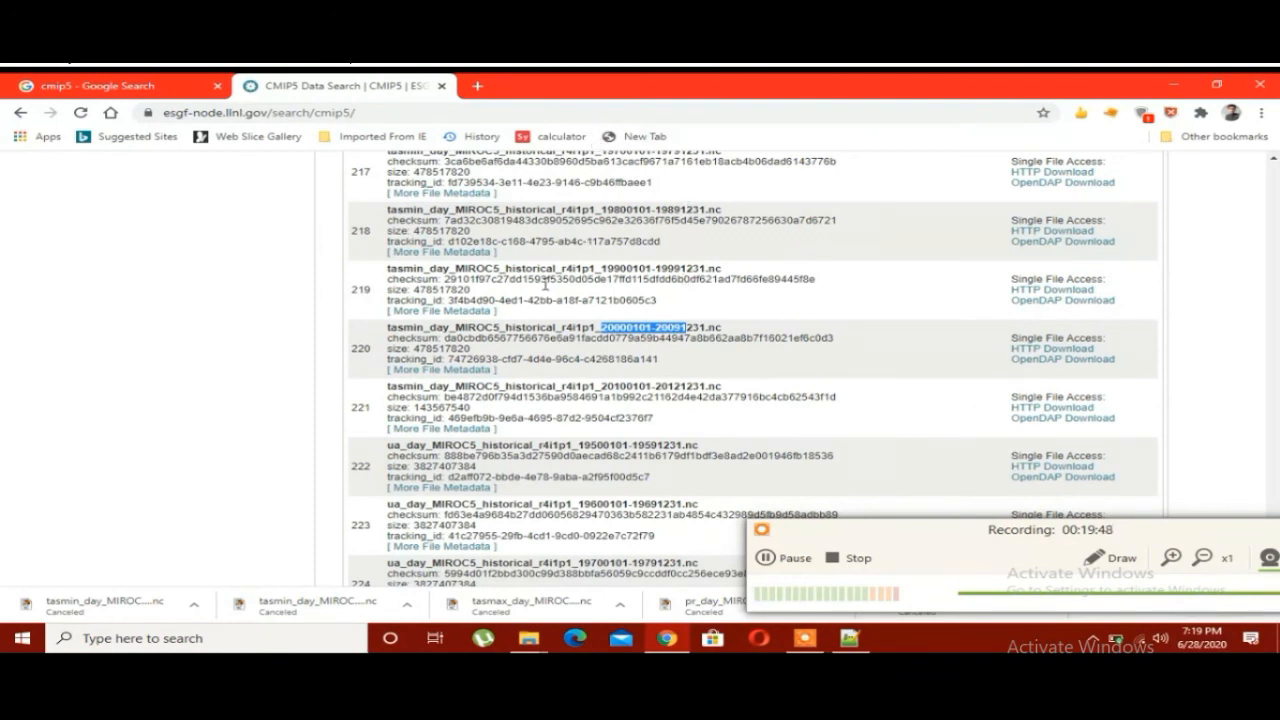
# - Shorten the file list of dataset 7, the MIROC5 historical r4i1p1 atmos dataset, to show fewer files
pyautogui.scroll(-15, 553, 312)
pyautogui.scroll(-5, 553, 312)
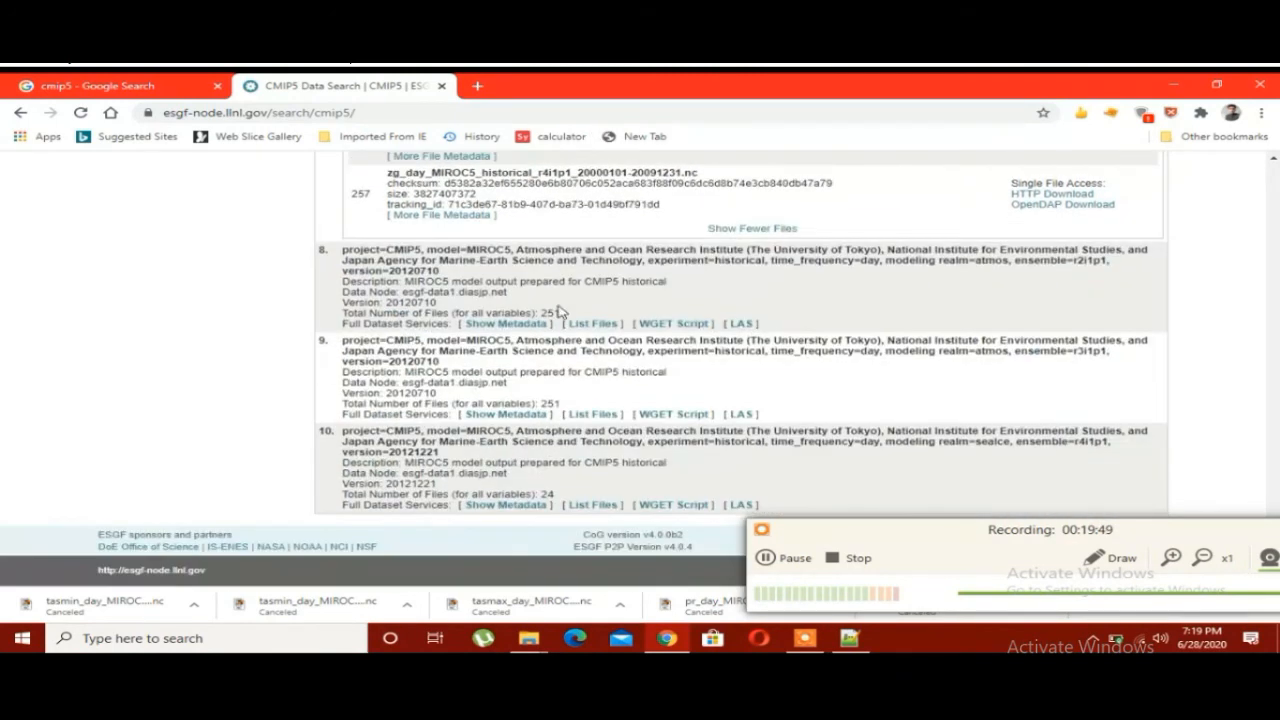
pyautogui.click(768, 229)
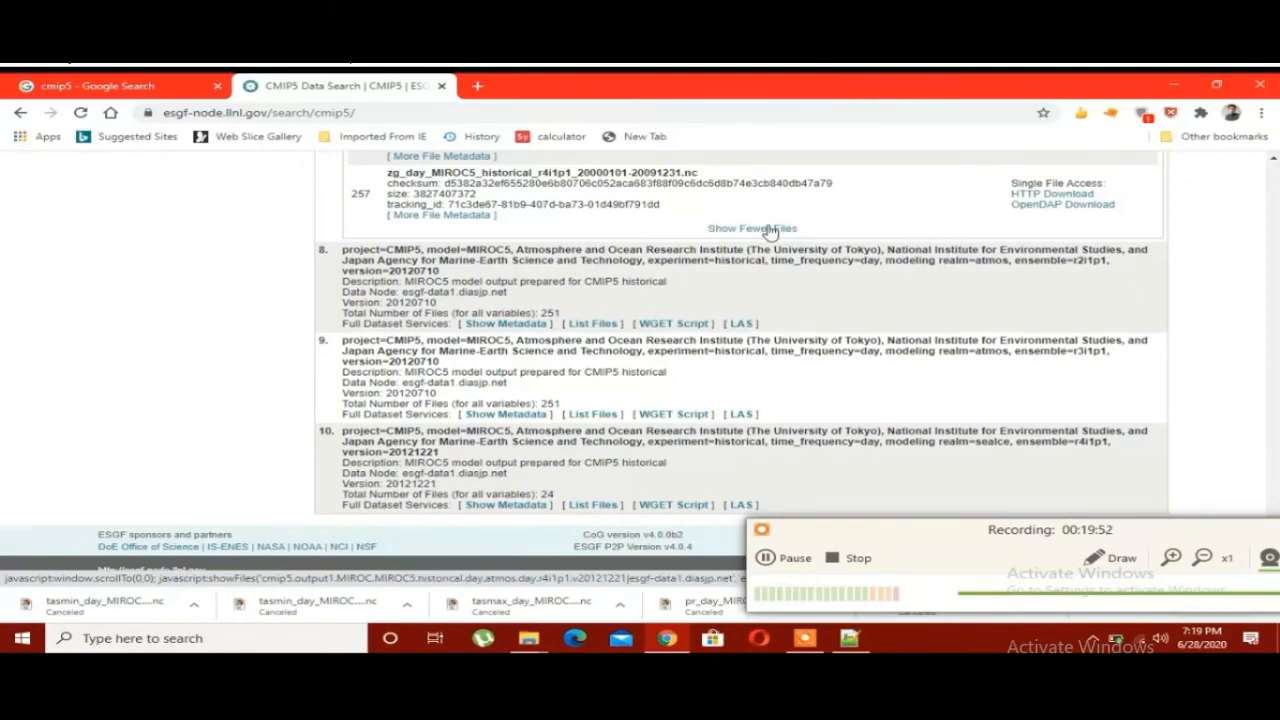
pyautogui.click(770, 229)
# - Examine the experiment names of datasets 8 to 10 at the end of the first results page
pyautogui.scroll(-10, 770, 240)
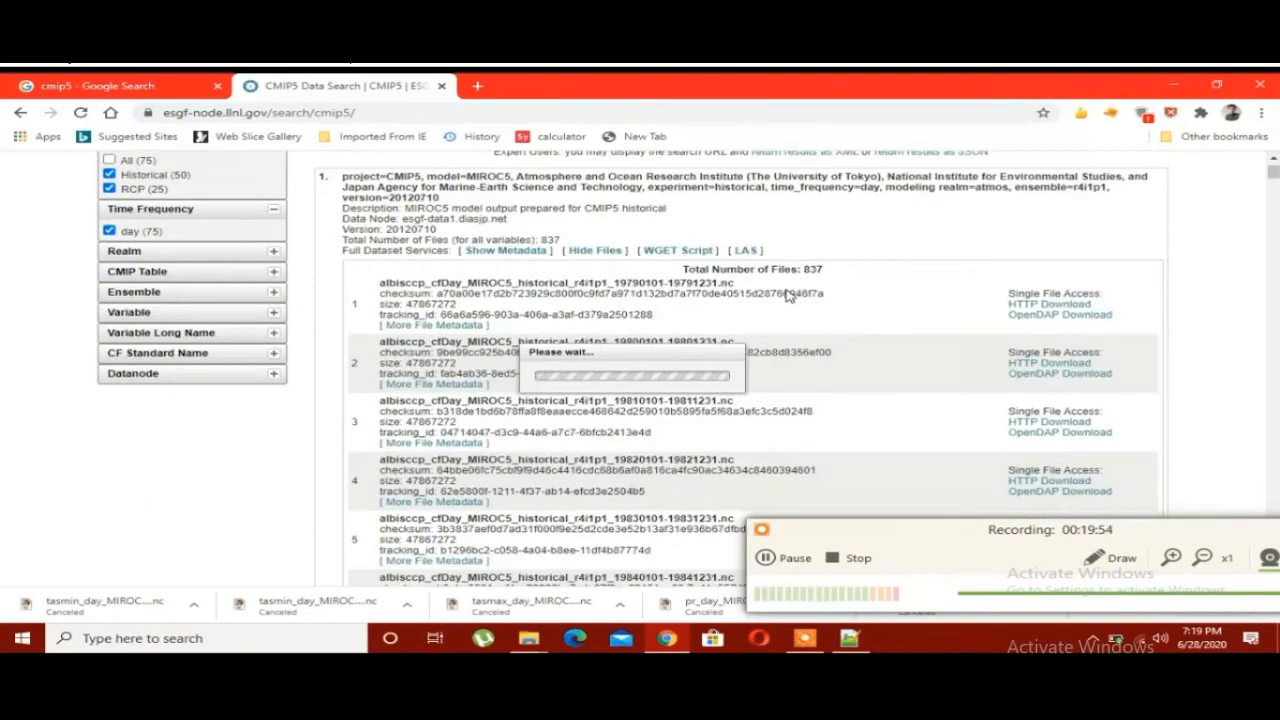
pyautogui.scroll(-15, 786, 295)
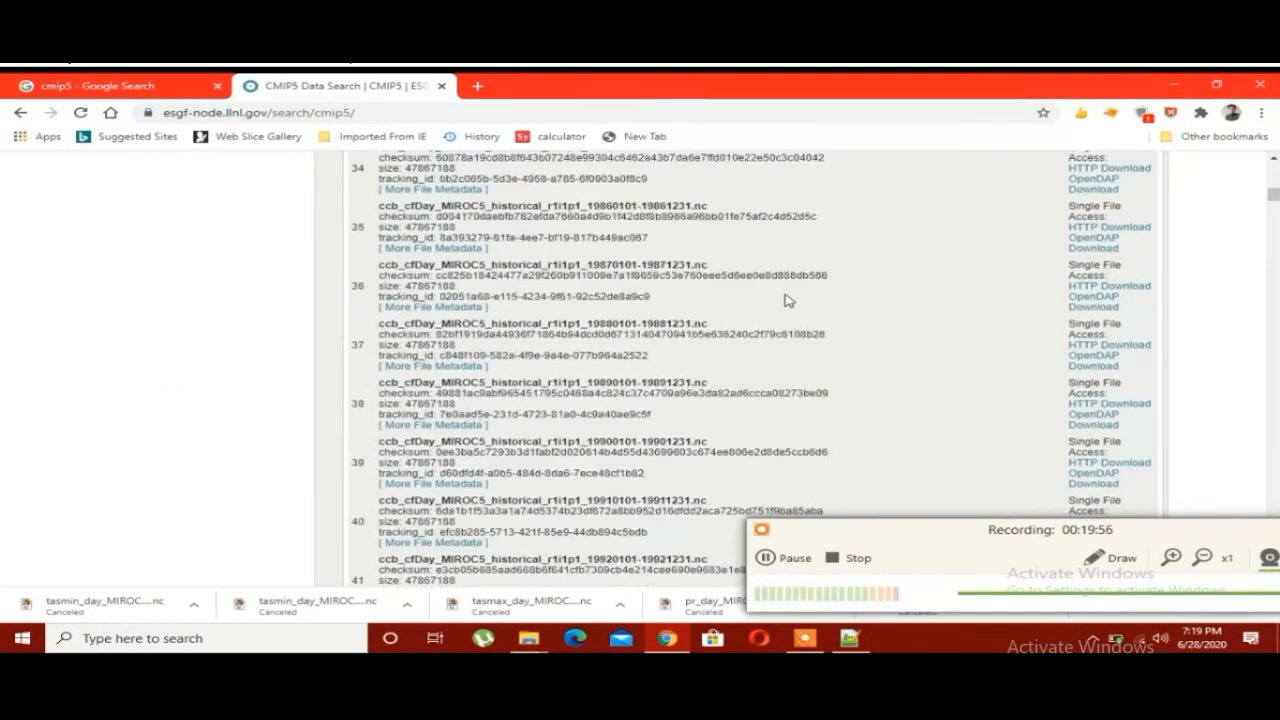
pyautogui.scroll(-15, 785, 313)
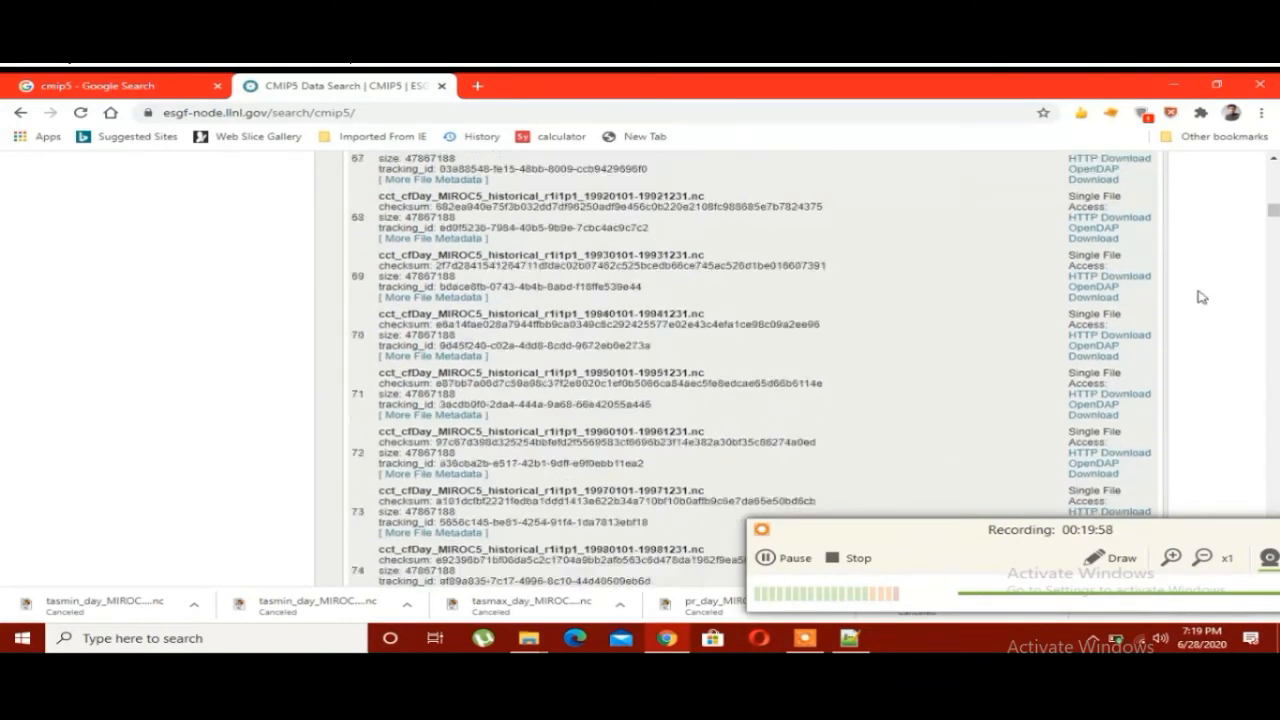
pyautogui.moveTo(1274, 218); pyautogui.dragTo(1274, 428)
pyautogui.moveTo(1272, 556); pyautogui.dragTo(1272, 580)
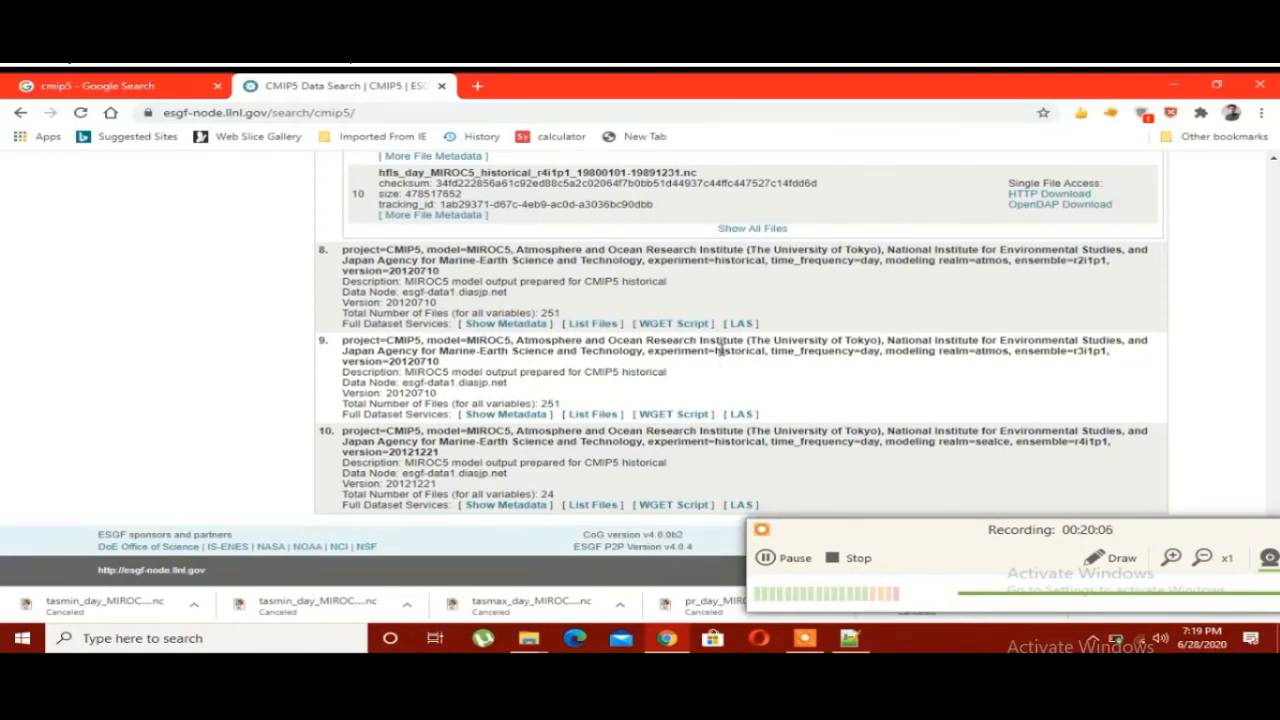
pyautogui.moveTo(714, 349); pyautogui.dragTo(778, 351)
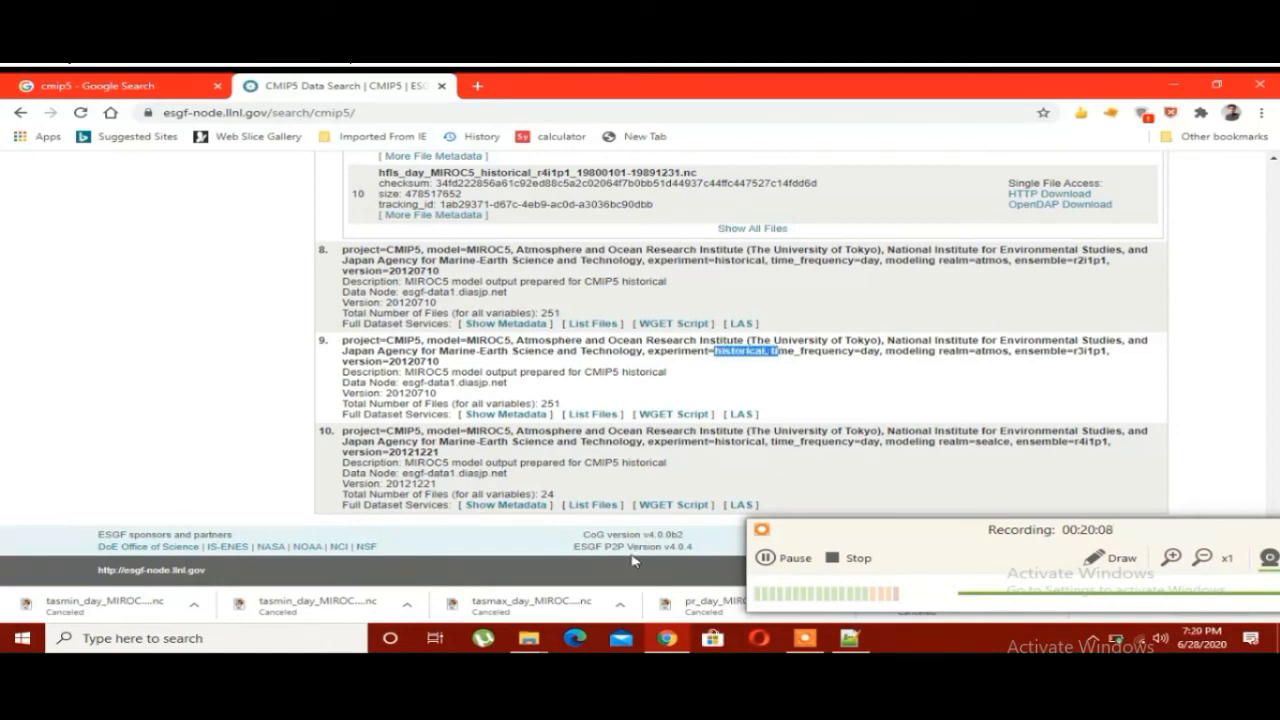
# - Open page 2 of the MIROC5 daily historical and RCP4.5 search results
pyautogui.moveTo(821, 524); pyautogui.dragTo(823, 578)
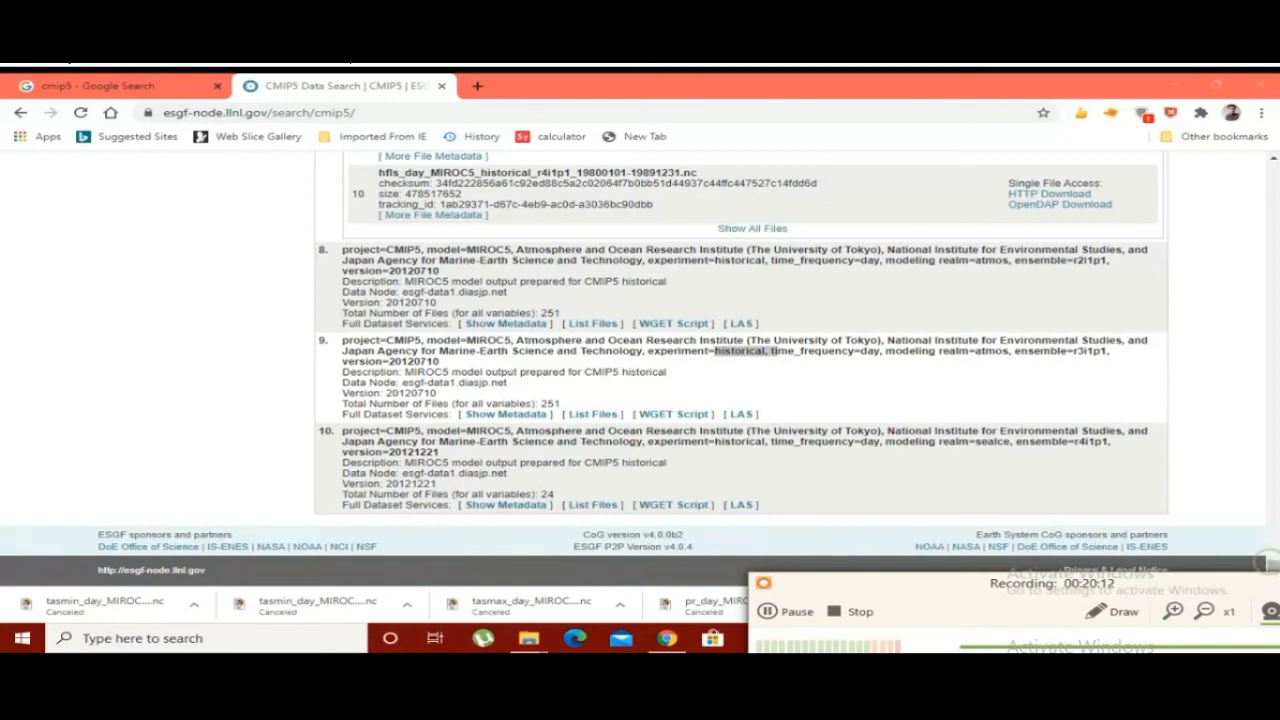
pyautogui.moveTo(1196, 587); pyautogui.dragTo(950, 593)
pyautogui.moveTo(1272, 568); pyautogui.dragTo(1265, 143)
pyautogui.scroll(-2, 770, 385)
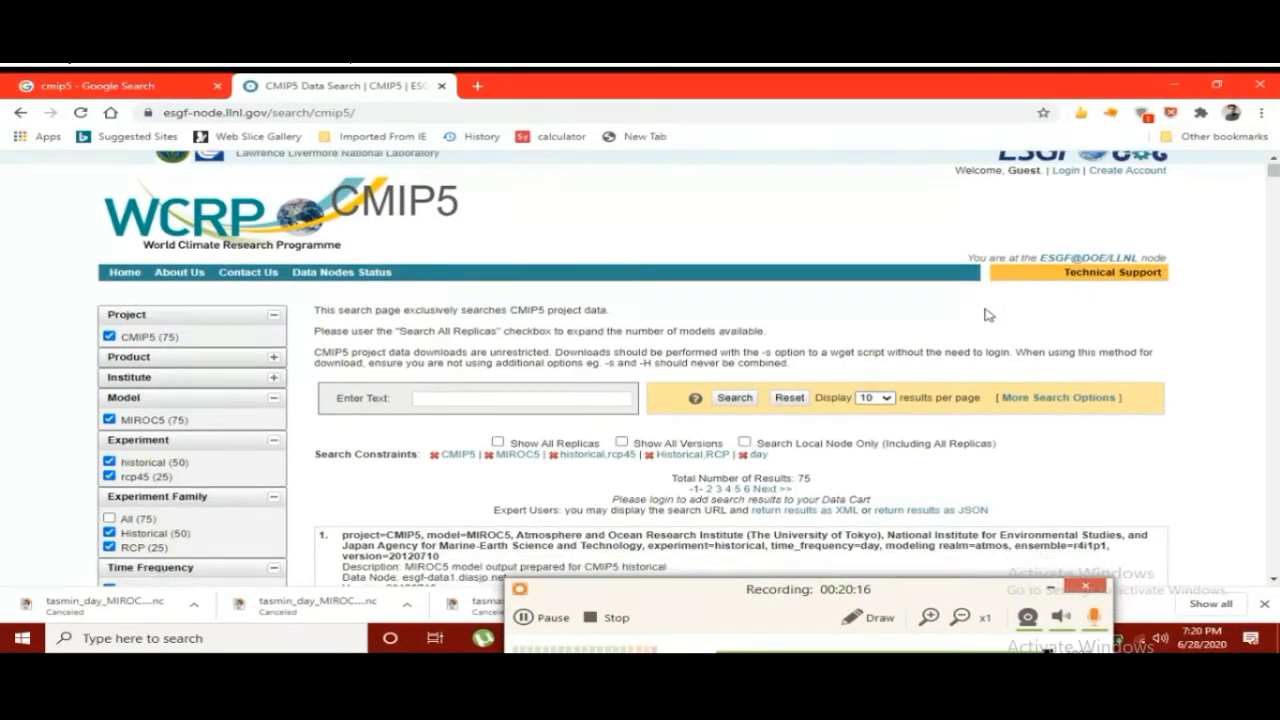
pyautogui.click(707, 358)
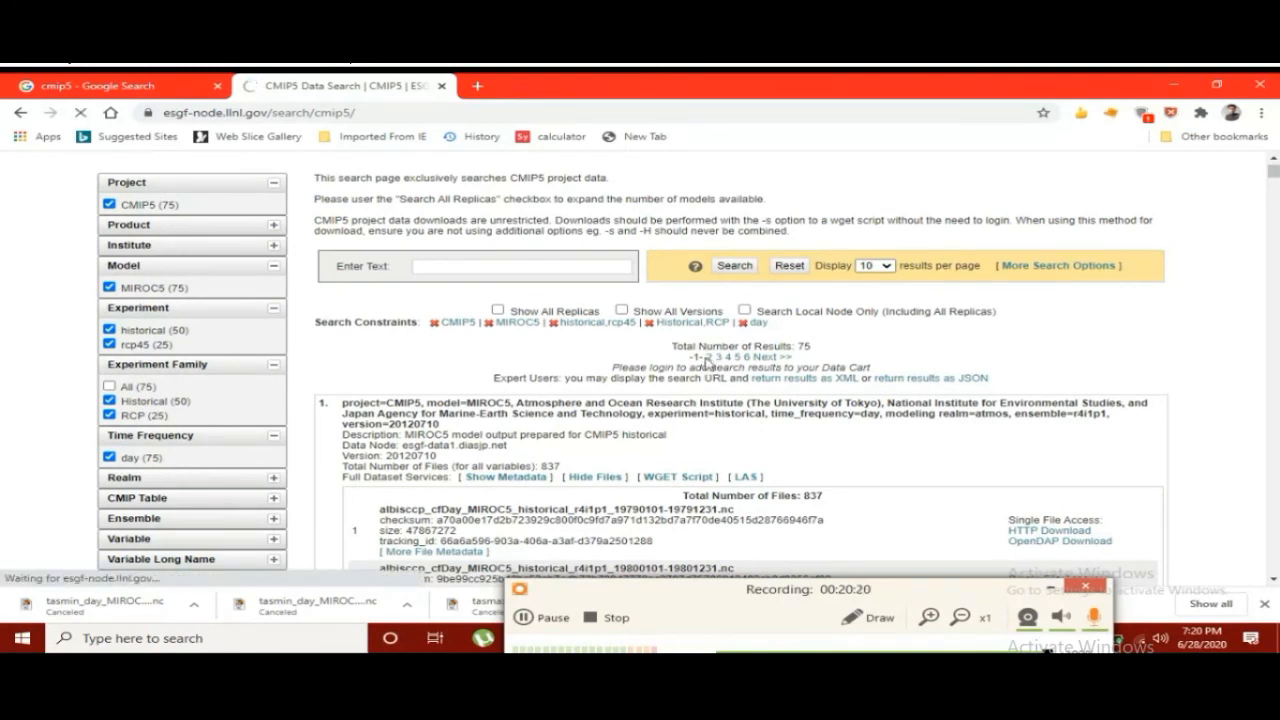
pyautogui.click(534, 619)
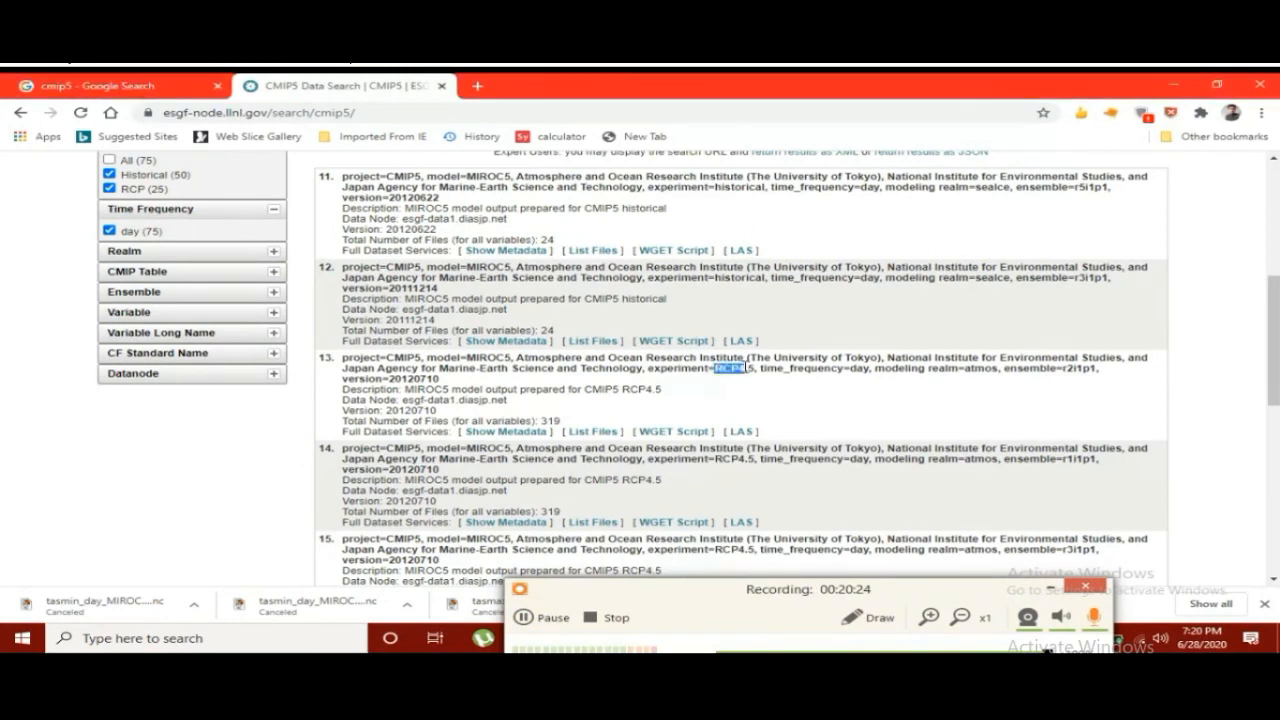
# - List all files of dataset 13, the MIROC5 RCP4.5 r2i1p1 atmos dataset
pyautogui.click(604, 432)
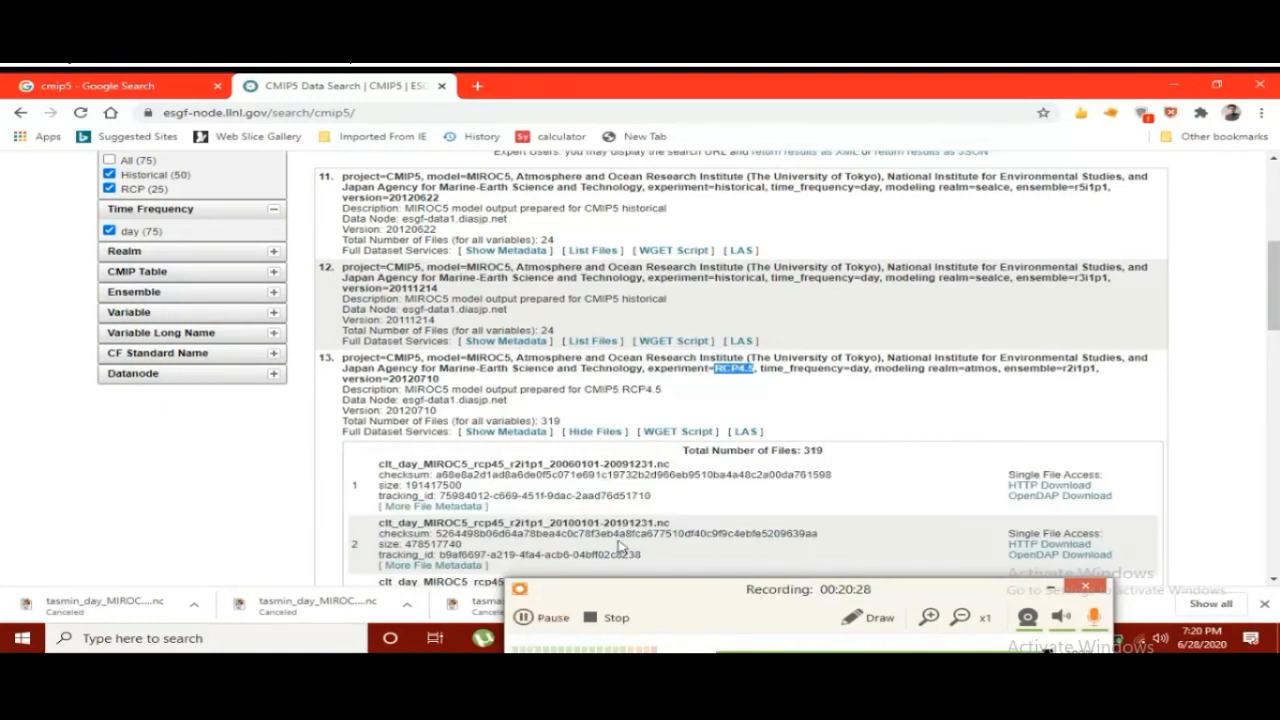
pyautogui.scroll(-10, 621, 547)
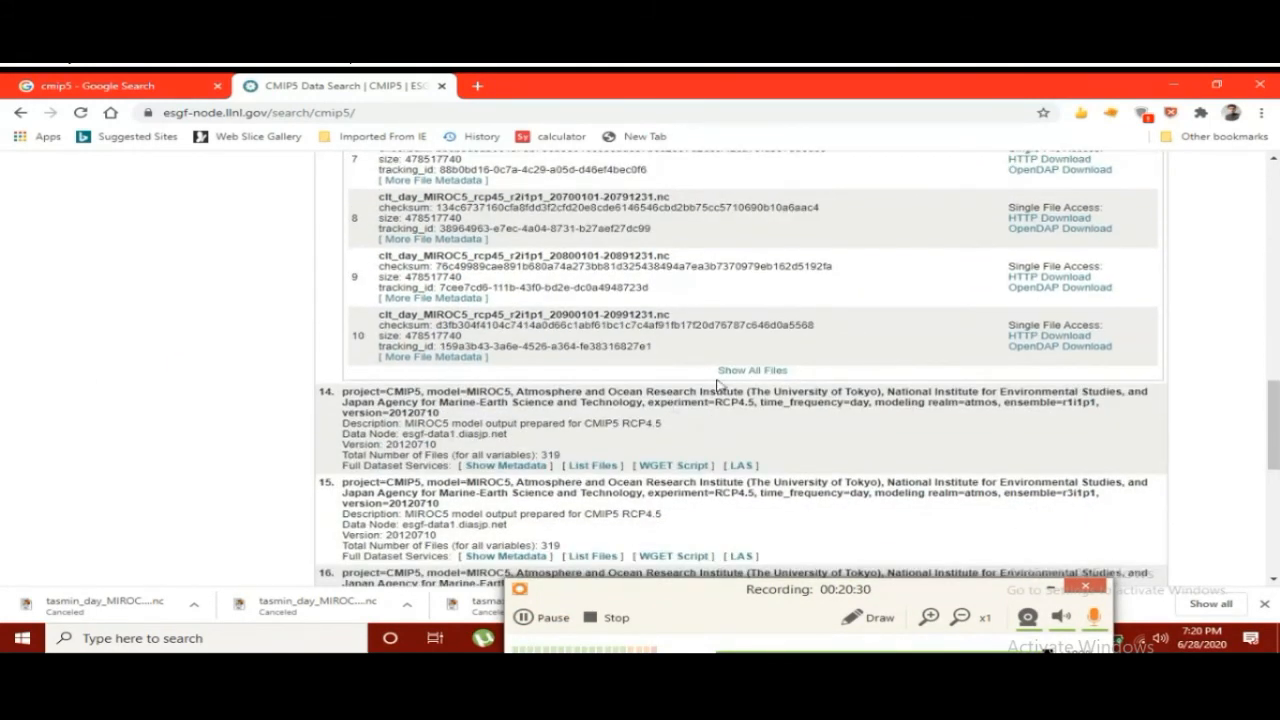
pyautogui.click(752, 371)
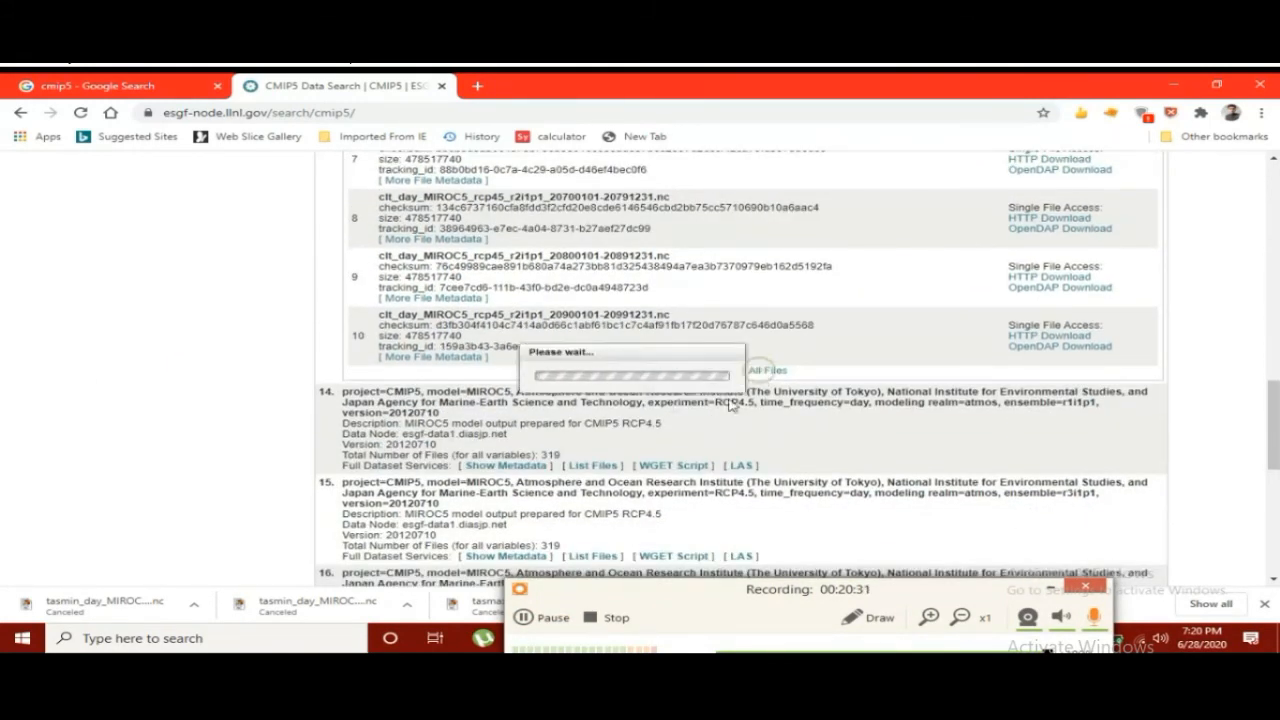
pyautogui.click(543, 628)
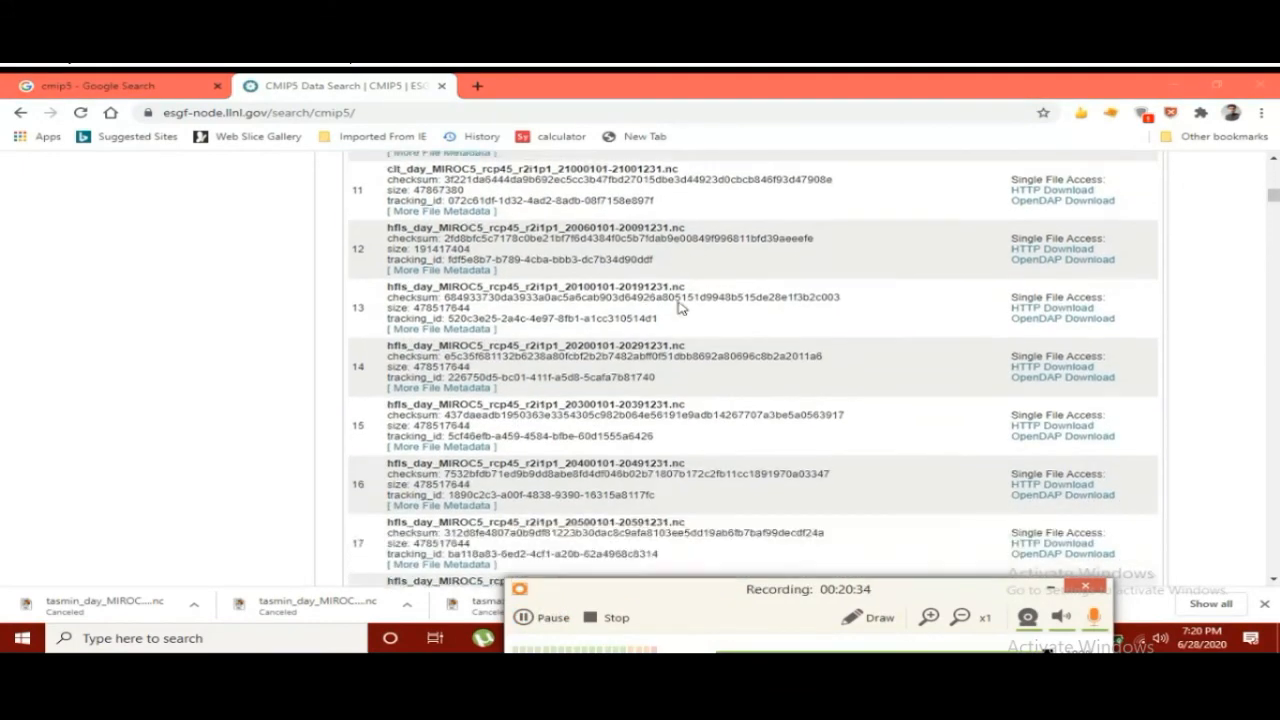
# - Examine the pr_day MIROC5 rcp45 r2i1p1 files and their date ranges, and look through the variables listed after them
pyautogui.scroll(-15, 679, 307)
pyautogui.scroll(-10, 477, 358)
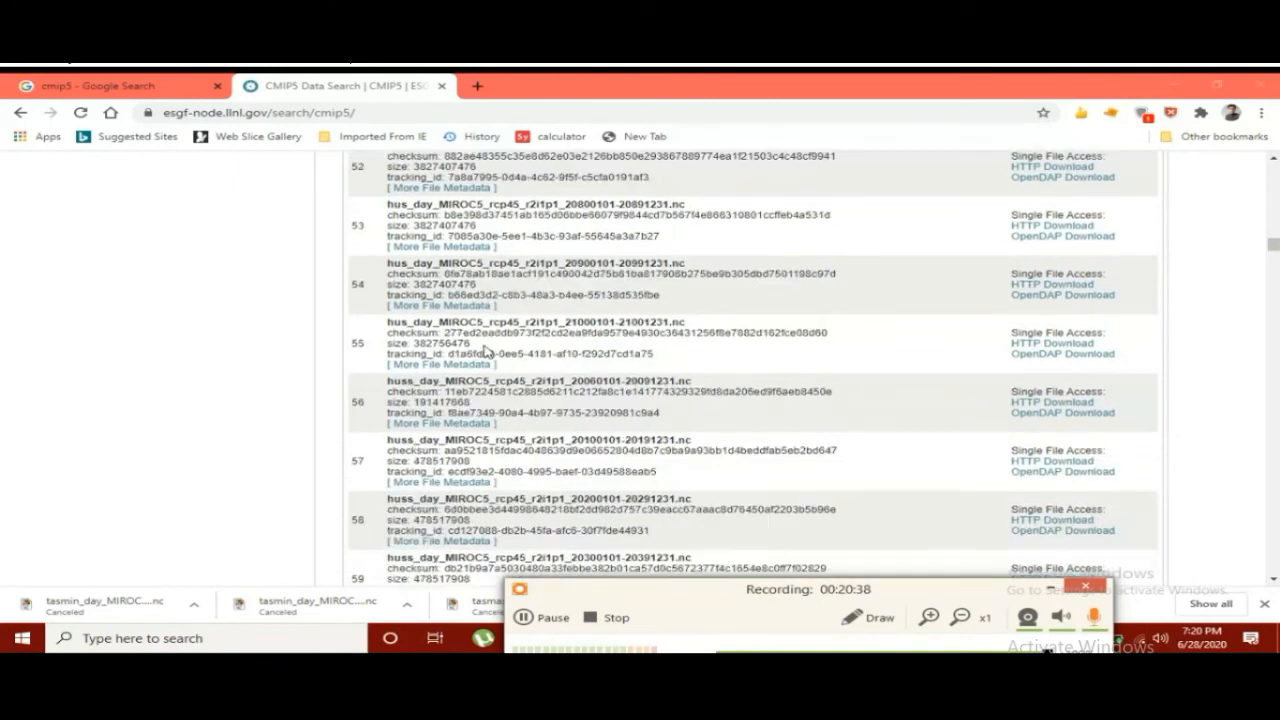
pyautogui.scroll(-8, 486, 352)
pyautogui.scroll(-5, 486, 350)
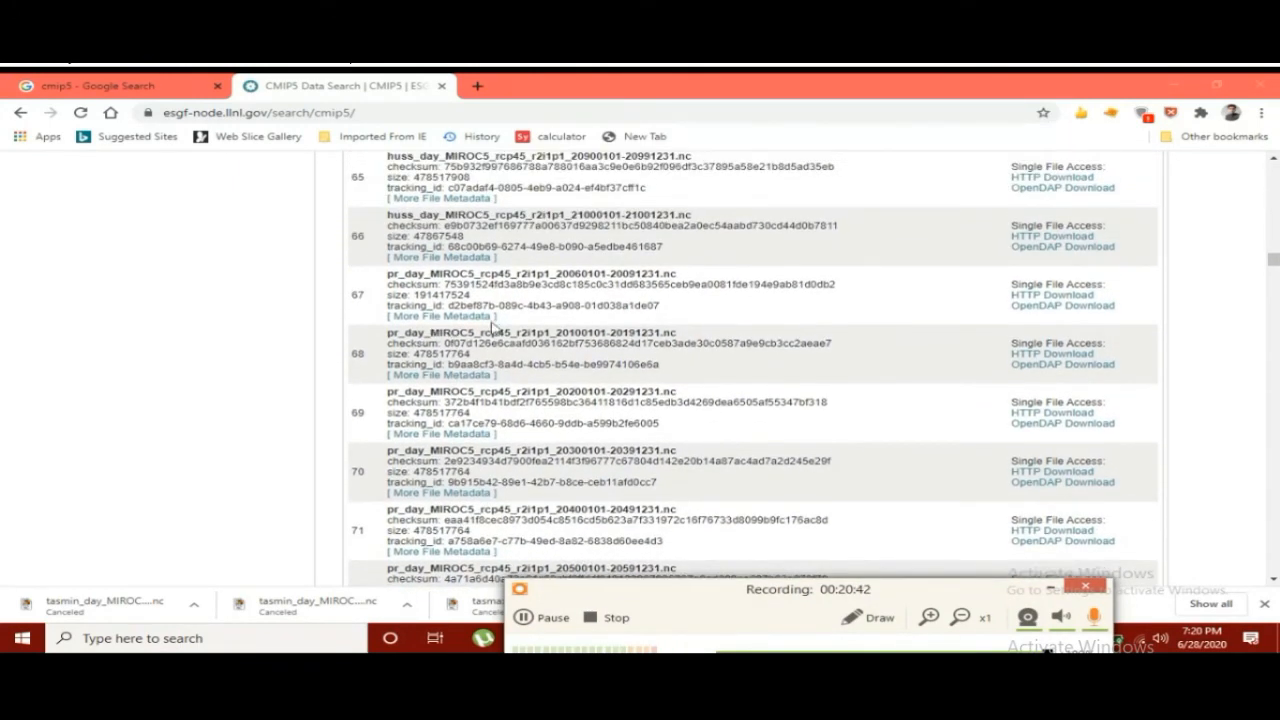
pyautogui.scroll(3, 585, 282)
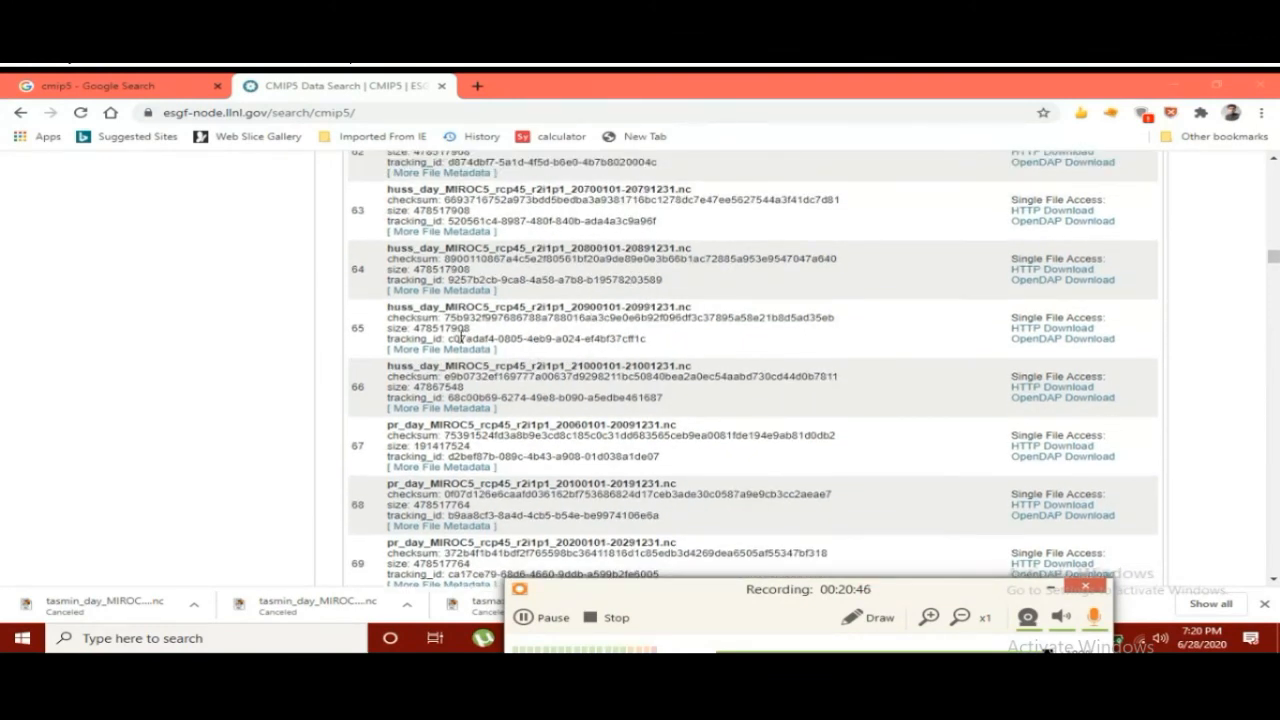
pyautogui.scroll(-3, 555, 436)
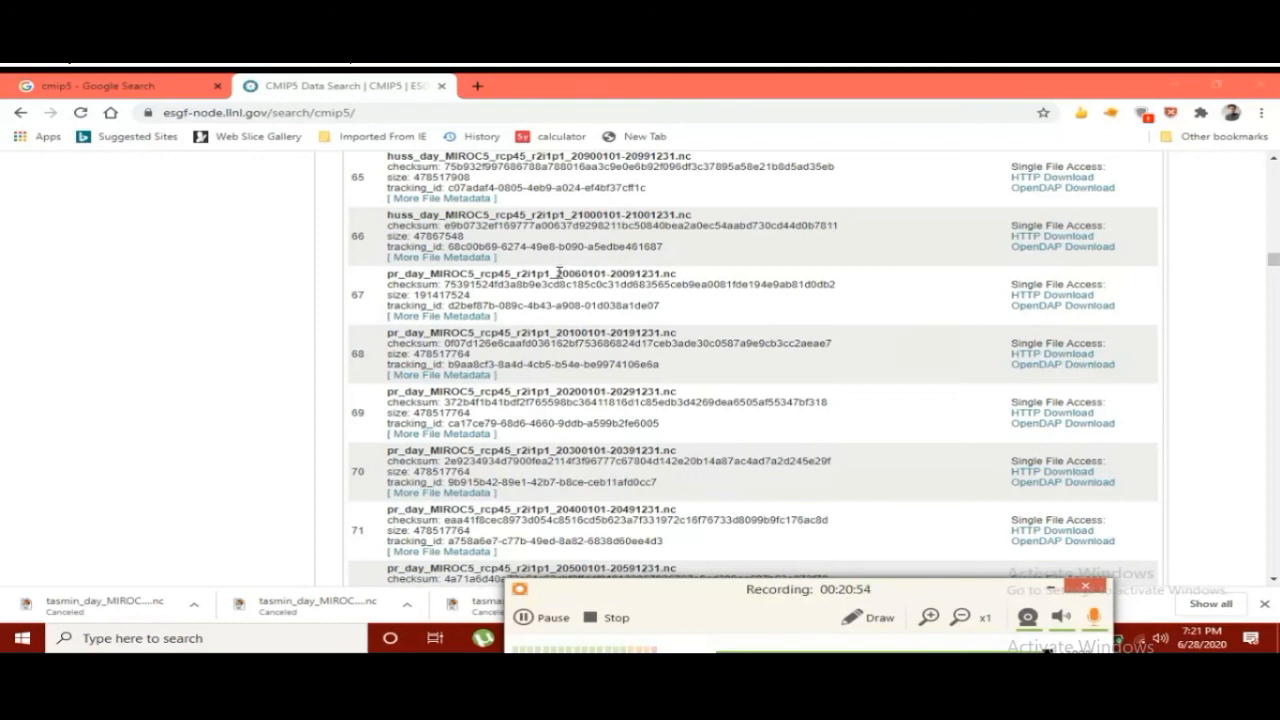
pyautogui.moveTo(557, 272); pyautogui.dragTo(641, 273)
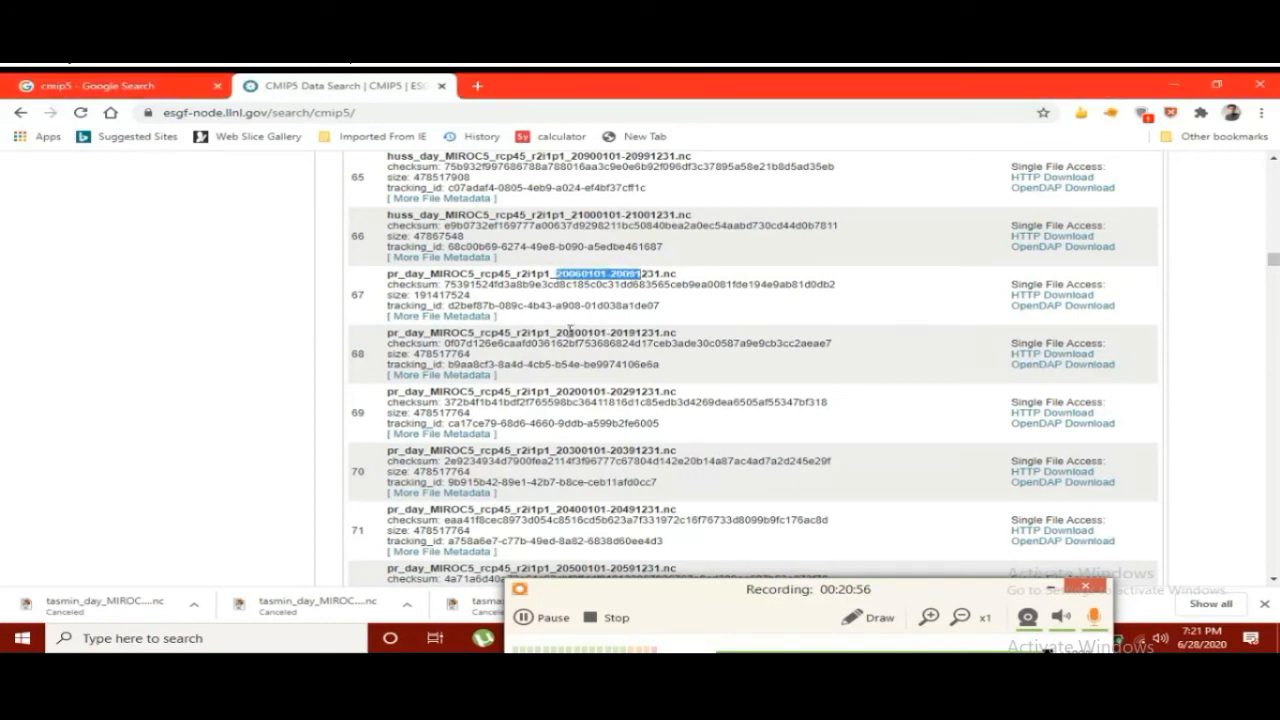
pyautogui.scroll(-4, 627, 333)
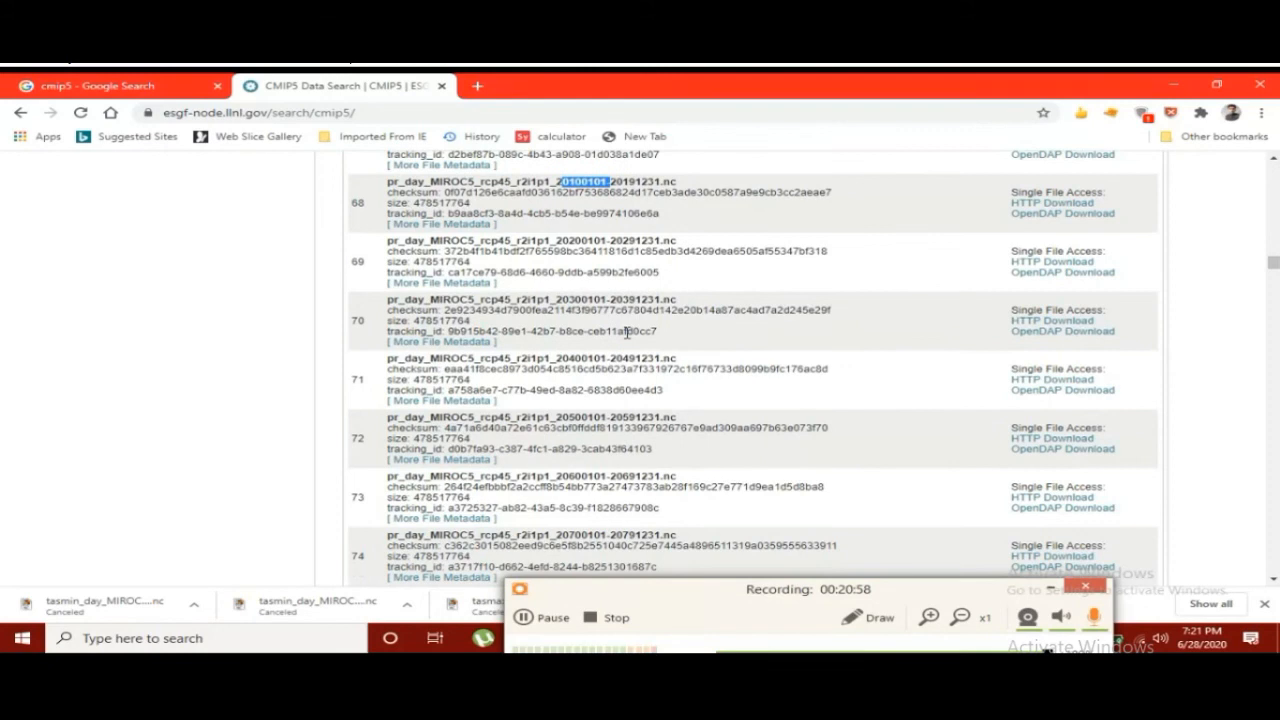
pyautogui.scroll(-3, 627, 333)
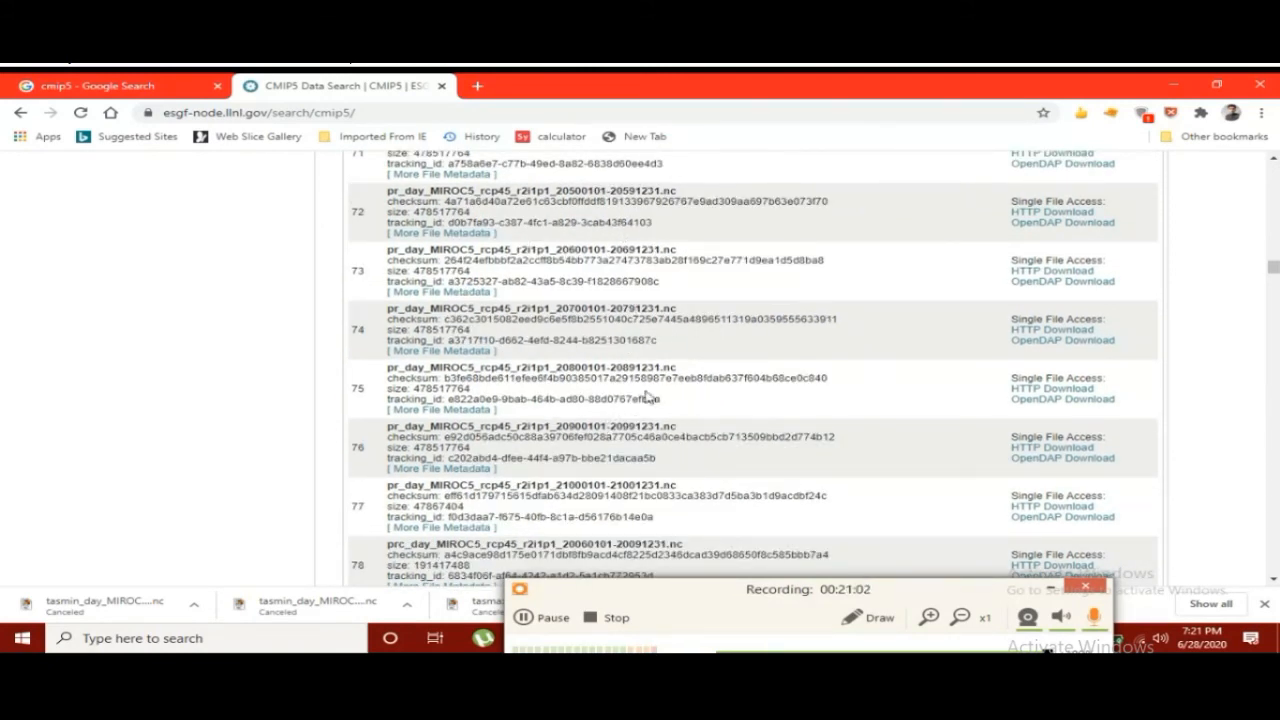
pyautogui.scroll(-20, 647, 397)
pyautogui.scroll(-14, 649, 365)
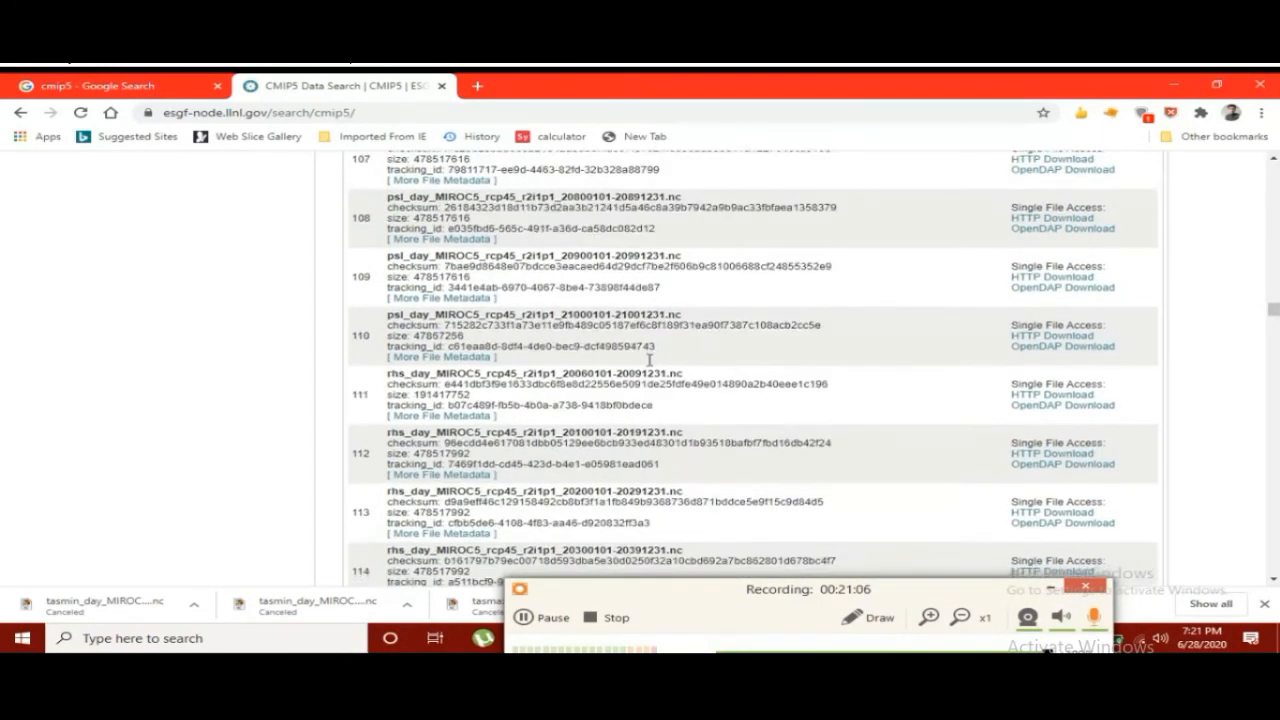
pyautogui.scroll(-13, 649, 360)
# - Switch to File Explorer and examine the pr_day GFDL-ESM2G rcp45 files in the GFDL precp folder
pyautogui.moveTo(903, 590); pyautogui.dragTo(965, 462)
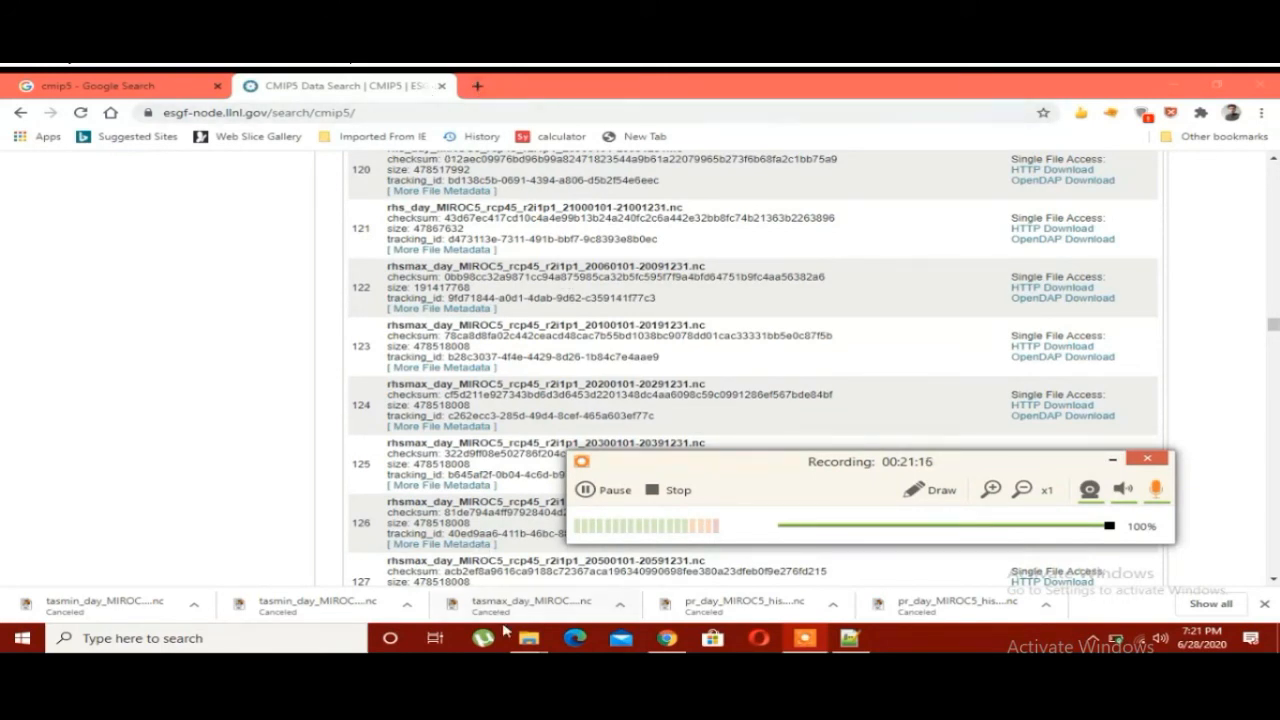
pyautogui.moveTo(529, 640)
pyautogui.click(463, 597)
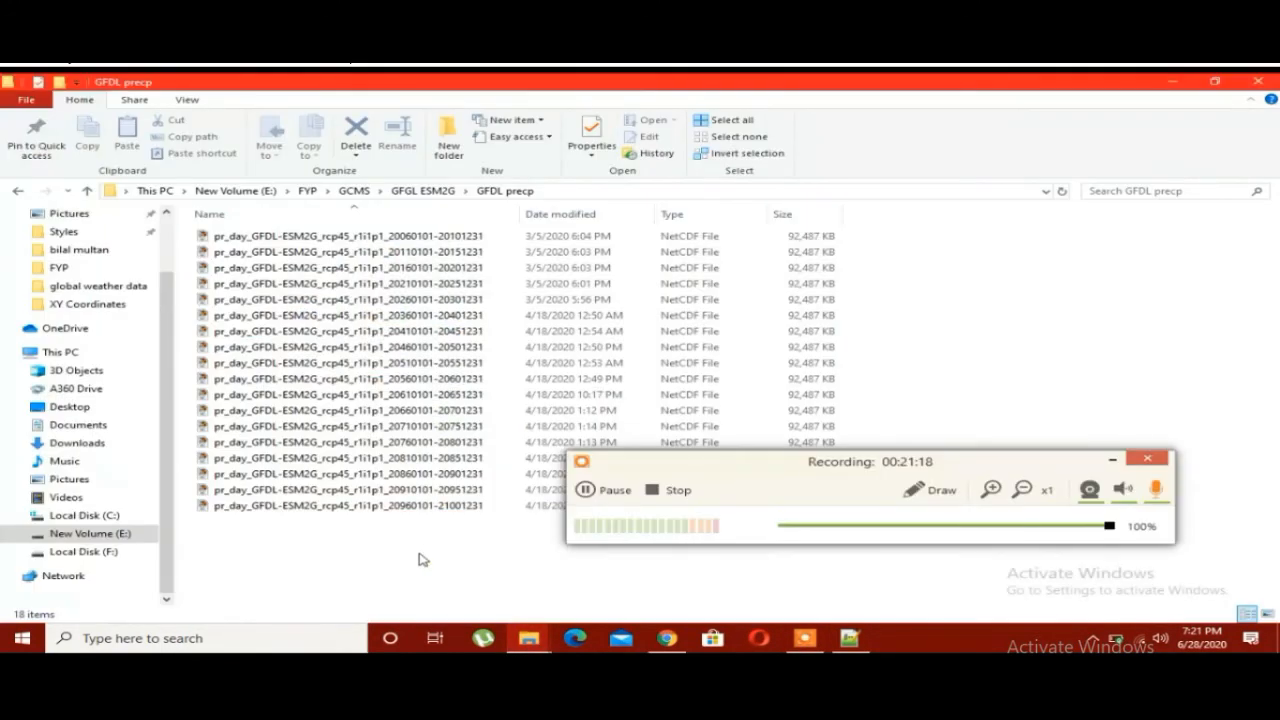
pyautogui.click(1116, 460)
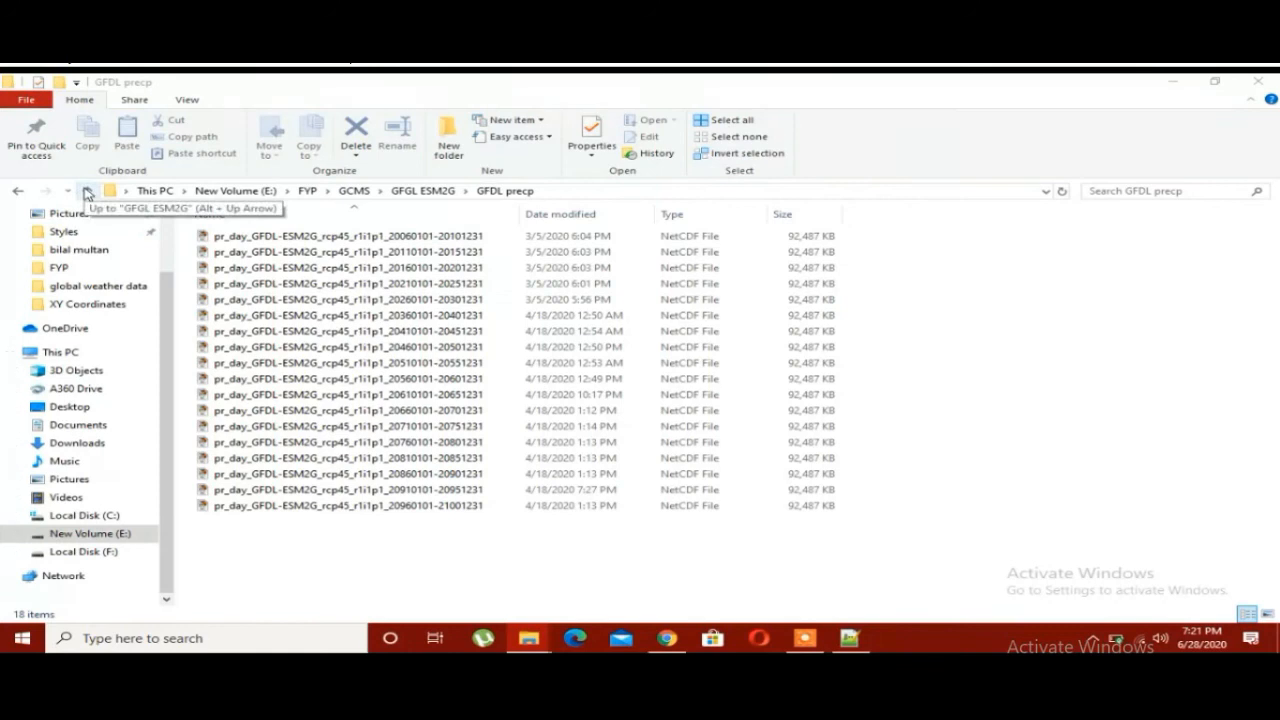
pyautogui.click(88, 191)
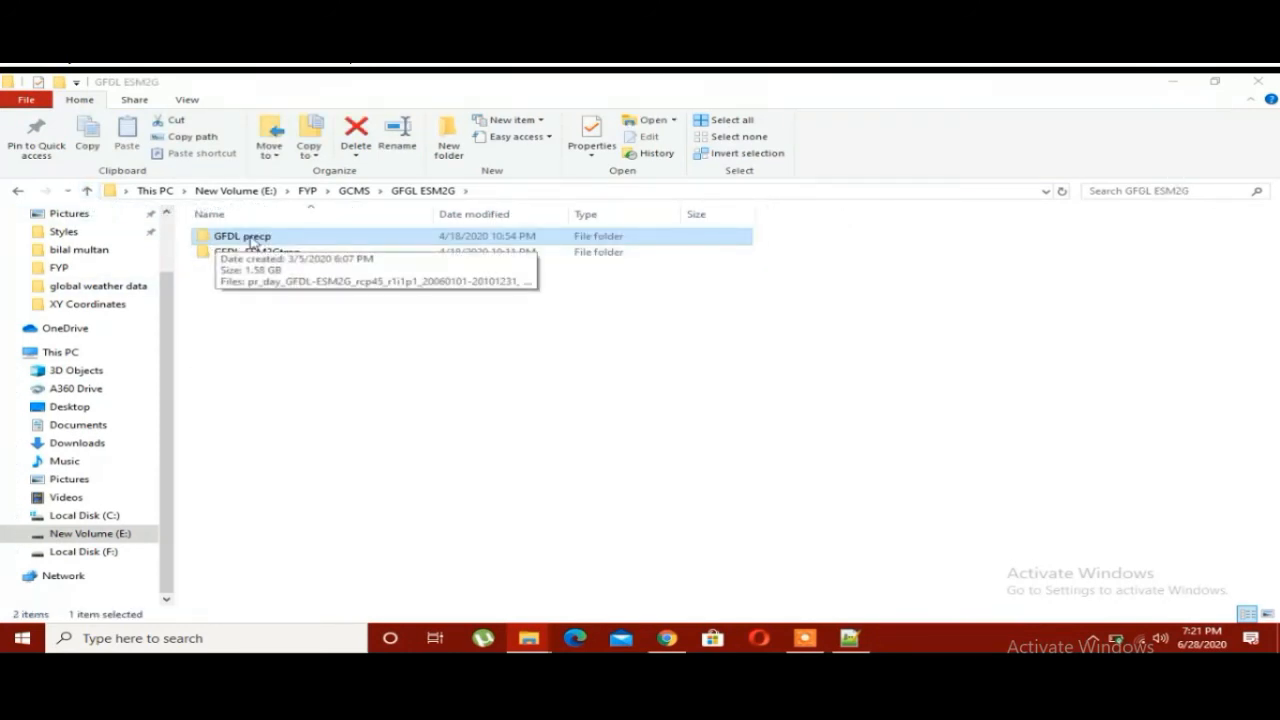
pyautogui.doubleClick(257, 240)
pyautogui.moveTo(395, 535); pyautogui.dragTo(271, 152)
# - Open the GFDL-ESM2Gtmp folder inside GFGL ESM2G to view its NetCDF files
pyautogui.click(87, 190)
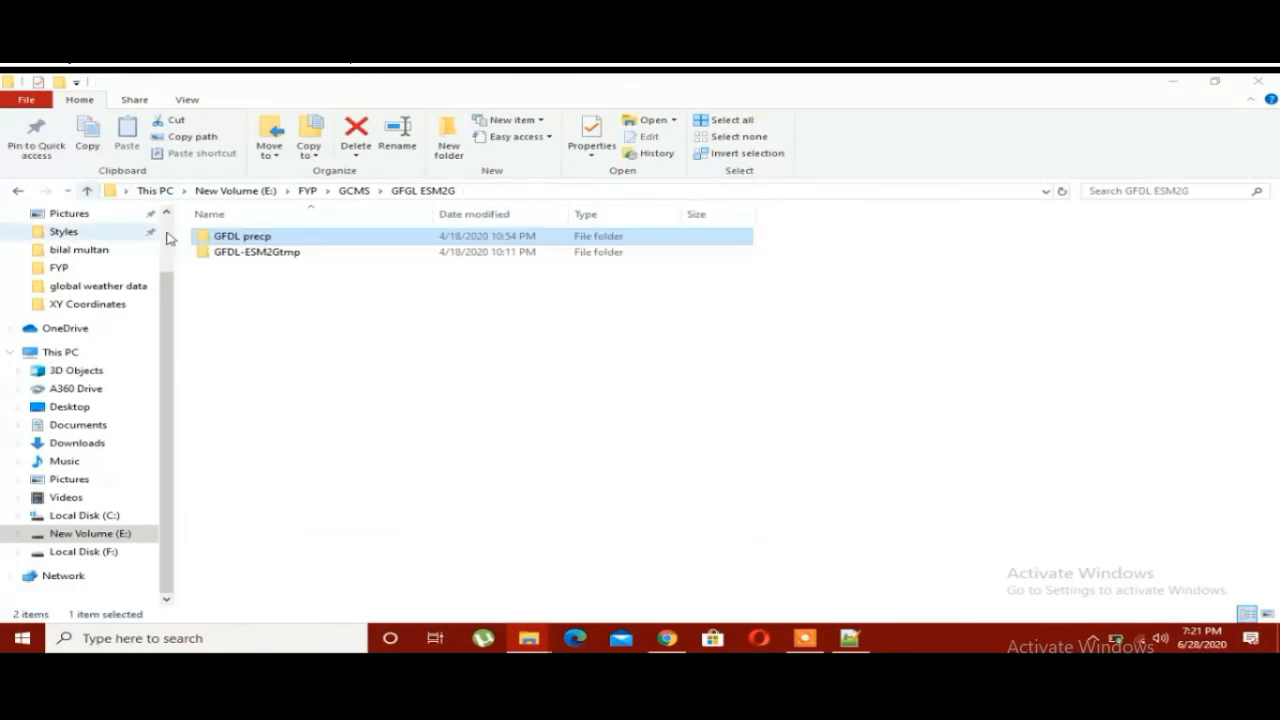
pyautogui.doubleClick(250, 253)
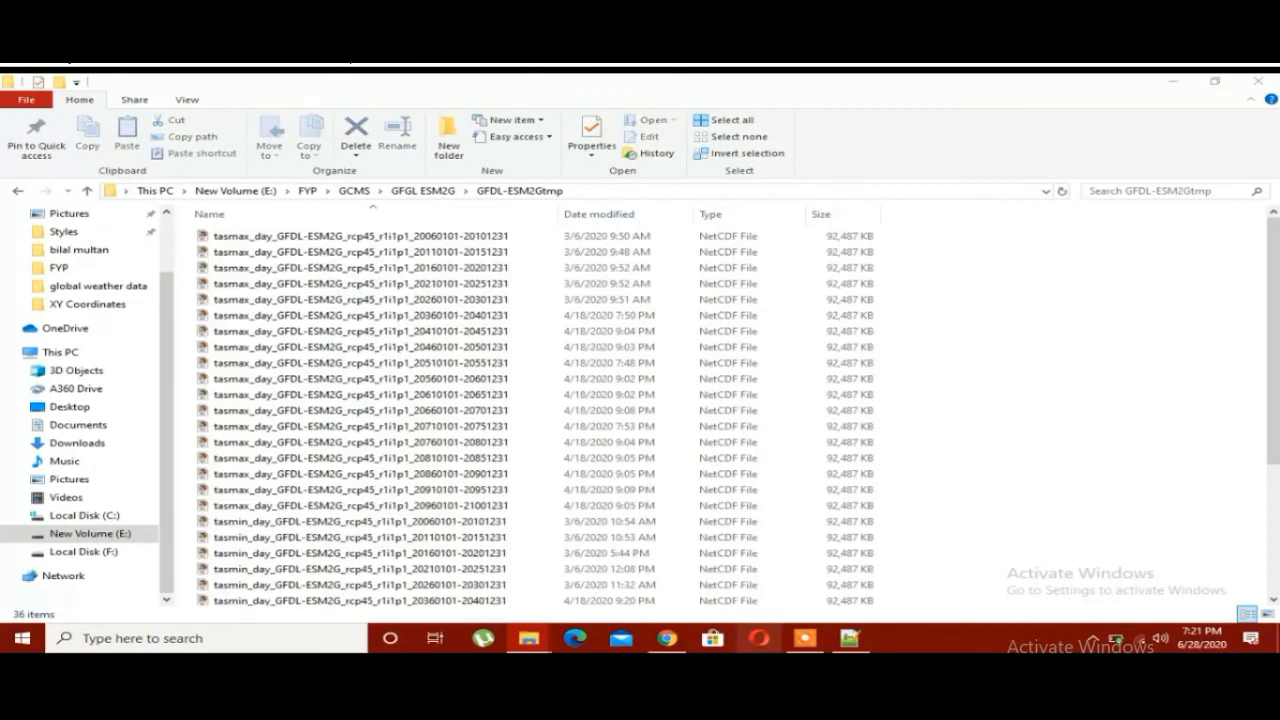
pyautogui.click(805, 638)
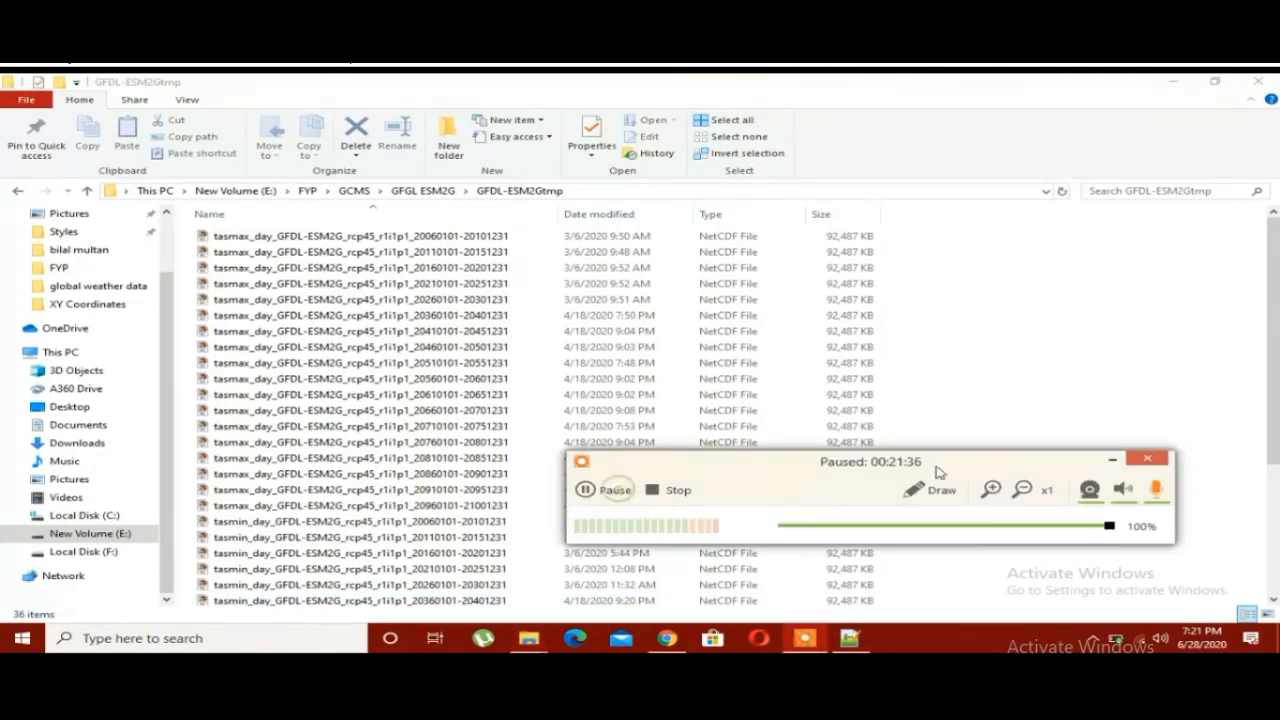
pyautogui.click(1112, 463)
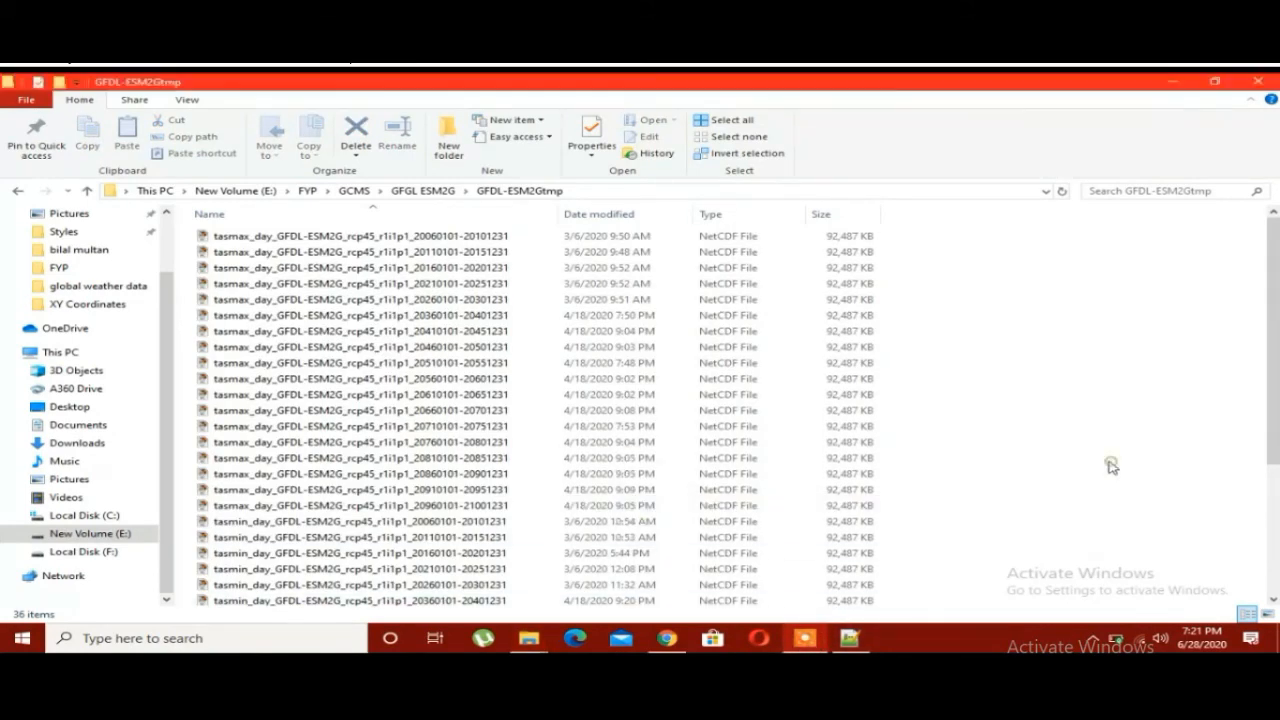
# - Go back to the parent folder, reopen GFDL-ESM2Gtmp, and examine the date ranges of its tasmax_day and tasmin_day rcp45 files
pyautogui.click(87, 190)
pyautogui.click(223, 271)
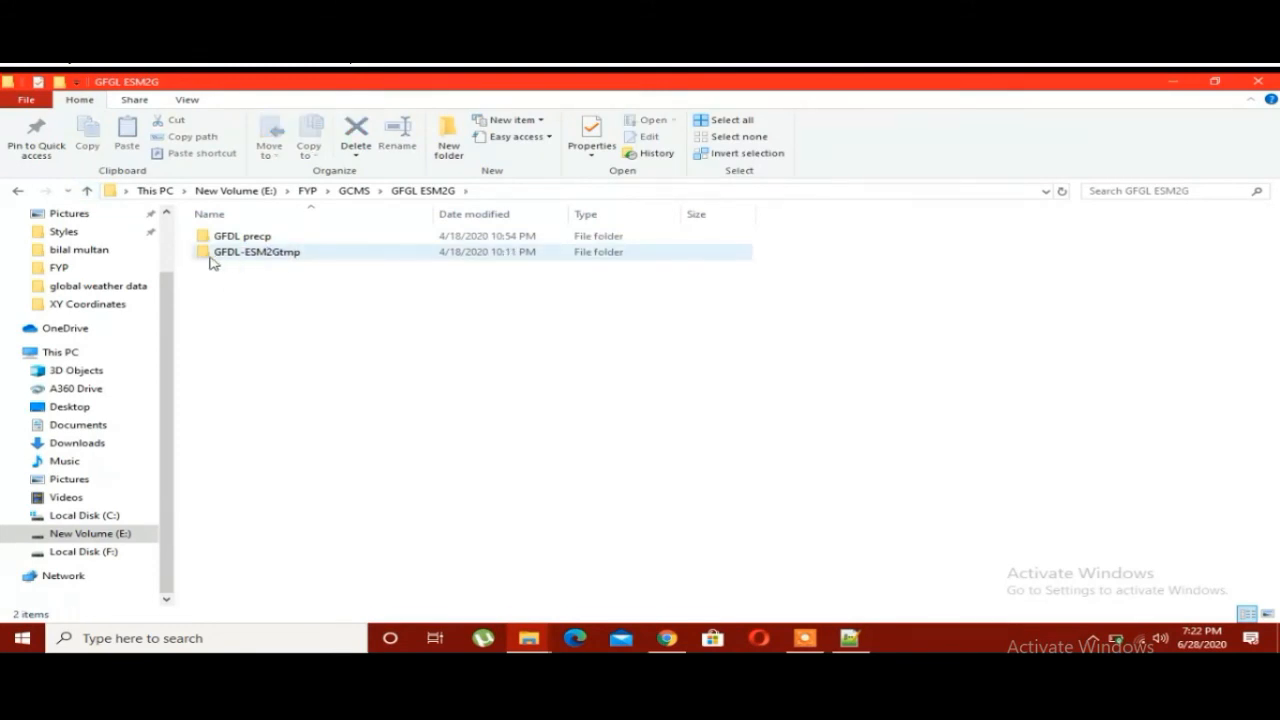
pyautogui.doubleClick(276, 252)
pyautogui.scroll(-4, 500, 370)
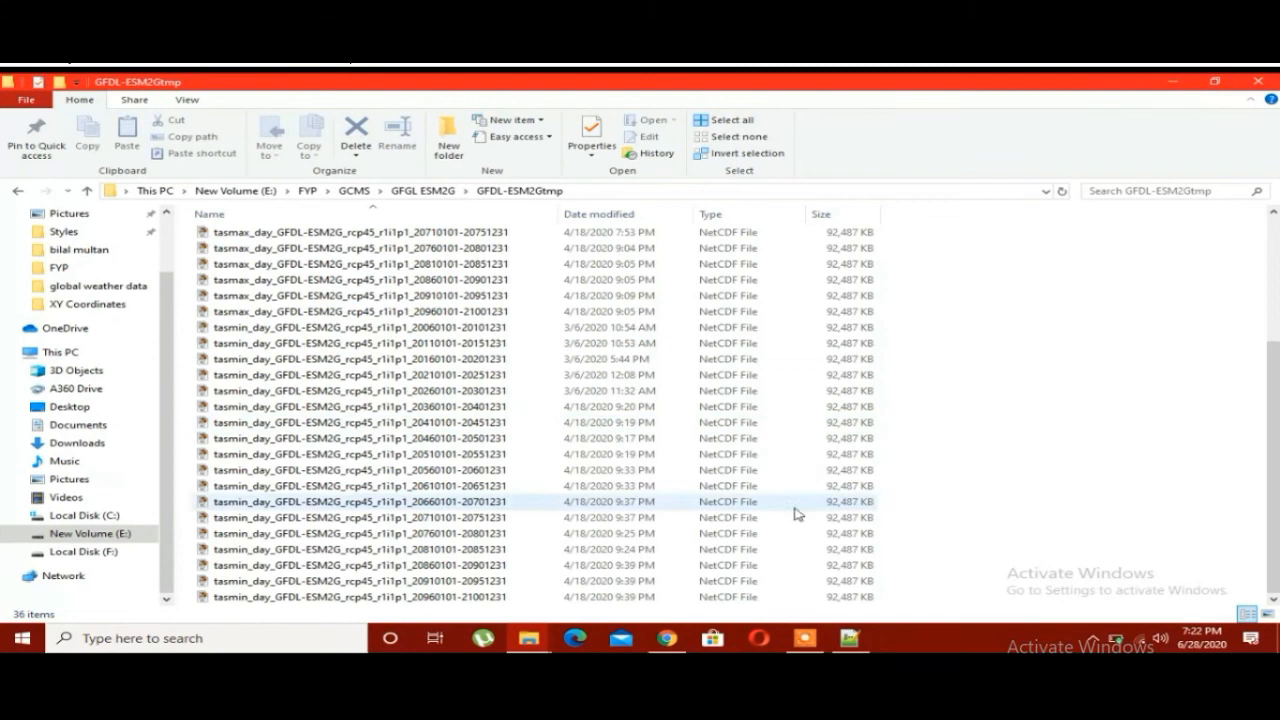
pyautogui.scroll(4, 534, 277)
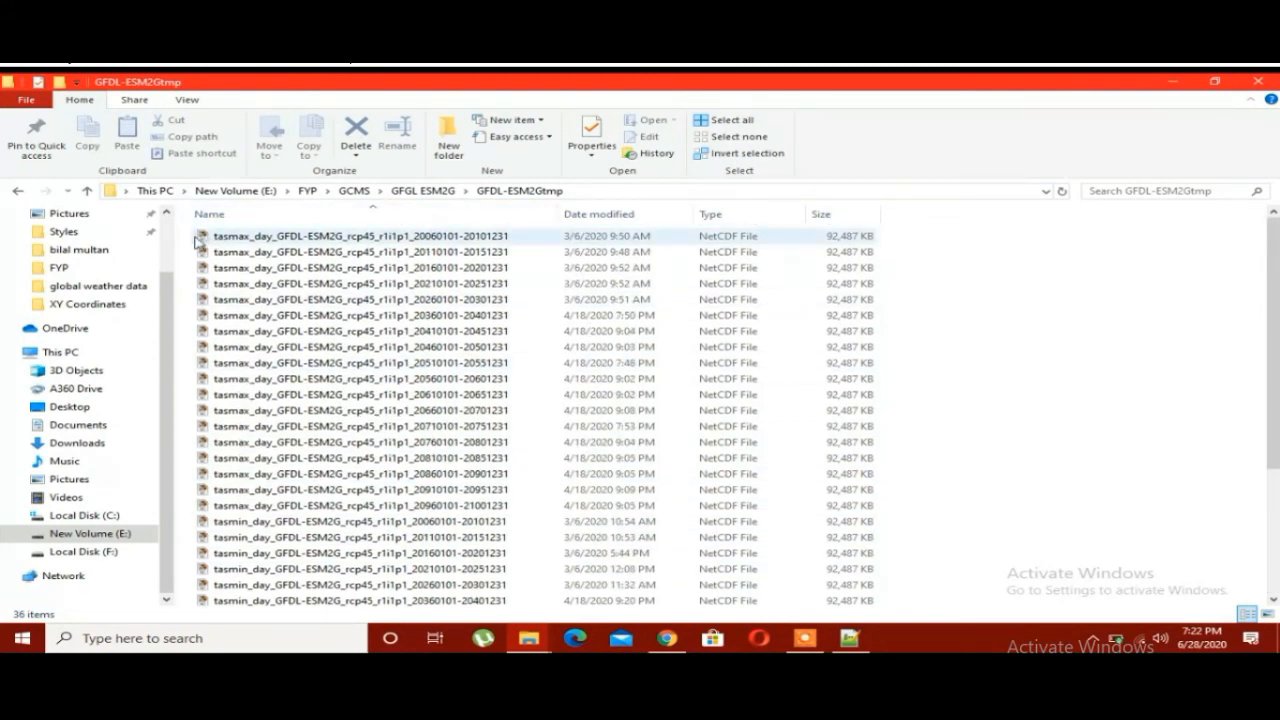
pyautogui.scroll(-4, 300, 320)
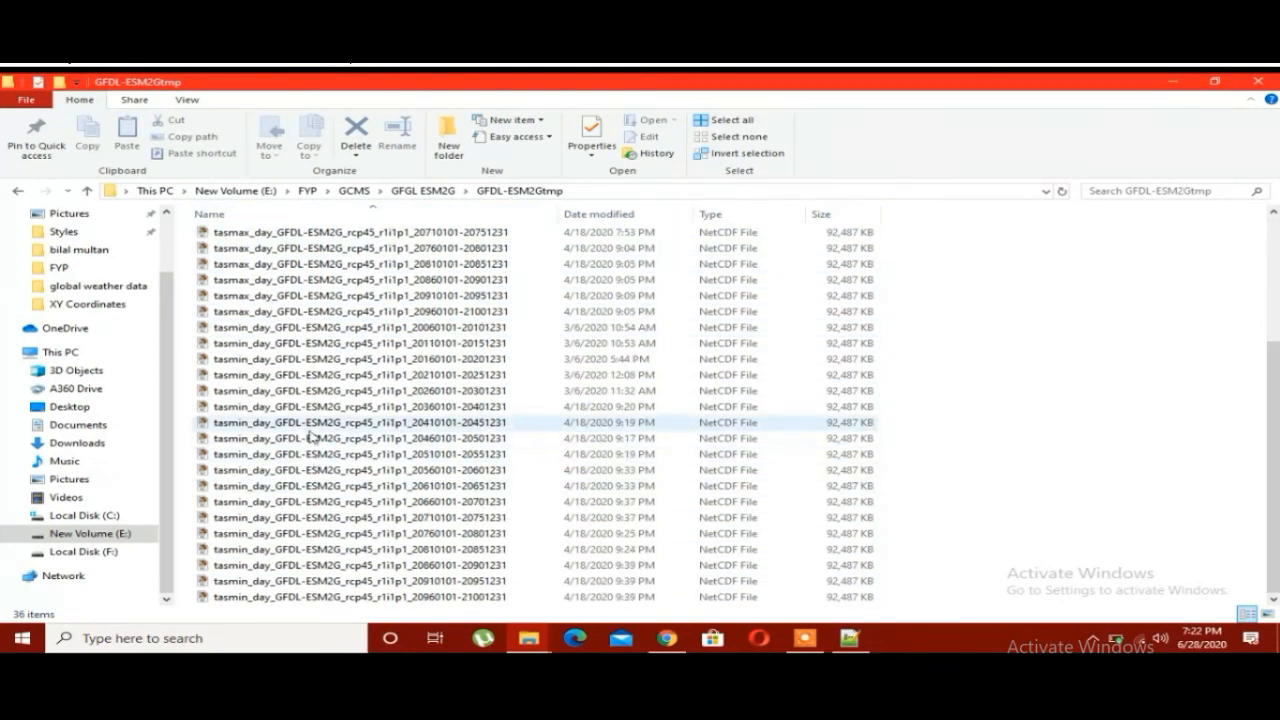
pyautogui.scroll(4, 370, 320)
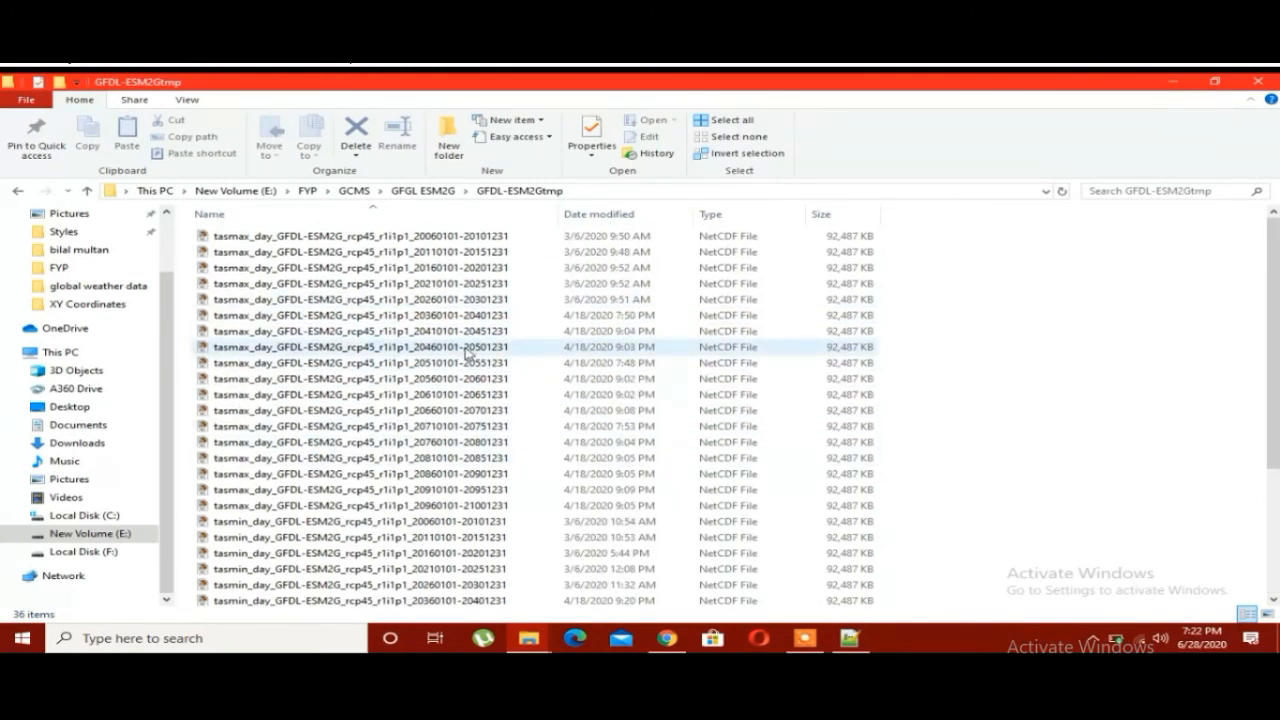
pyautogui.scroll(-4, 460, 340)
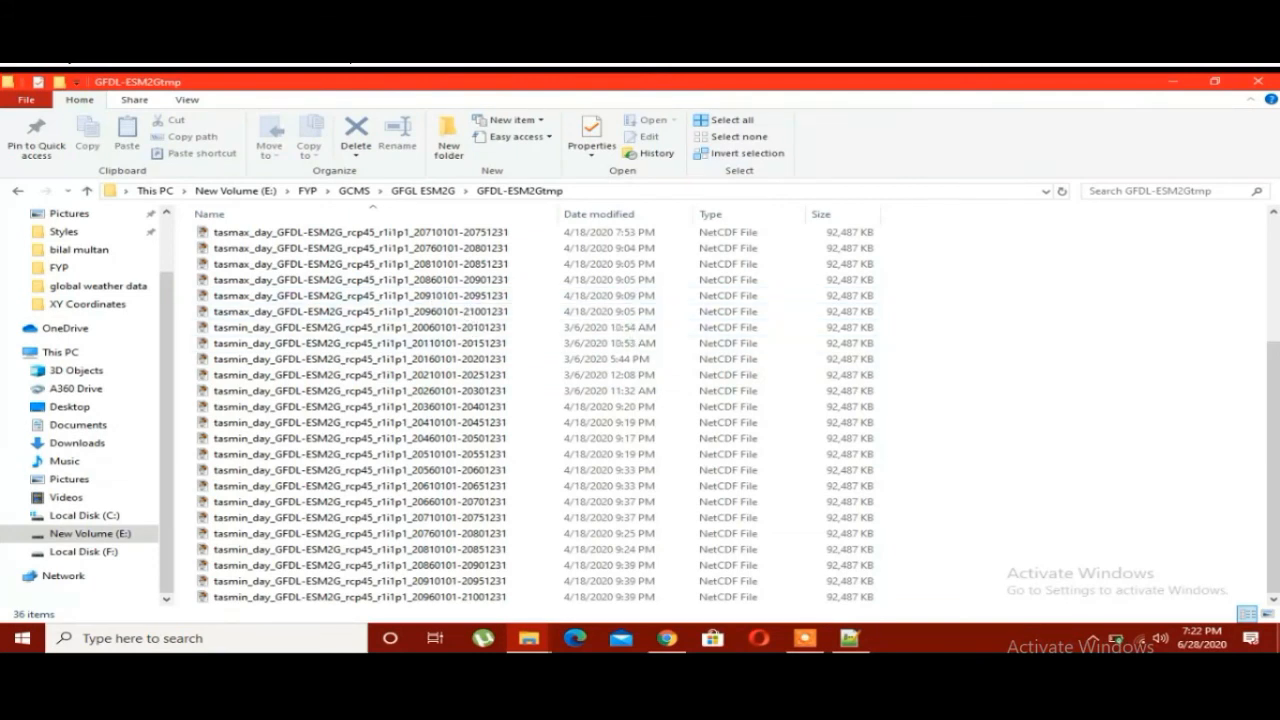
# - Show the desktop, search for "cmhy", and launch the CMhyd app
pyautogui.click(1276, 645)
pyautogui.click(805, 402)
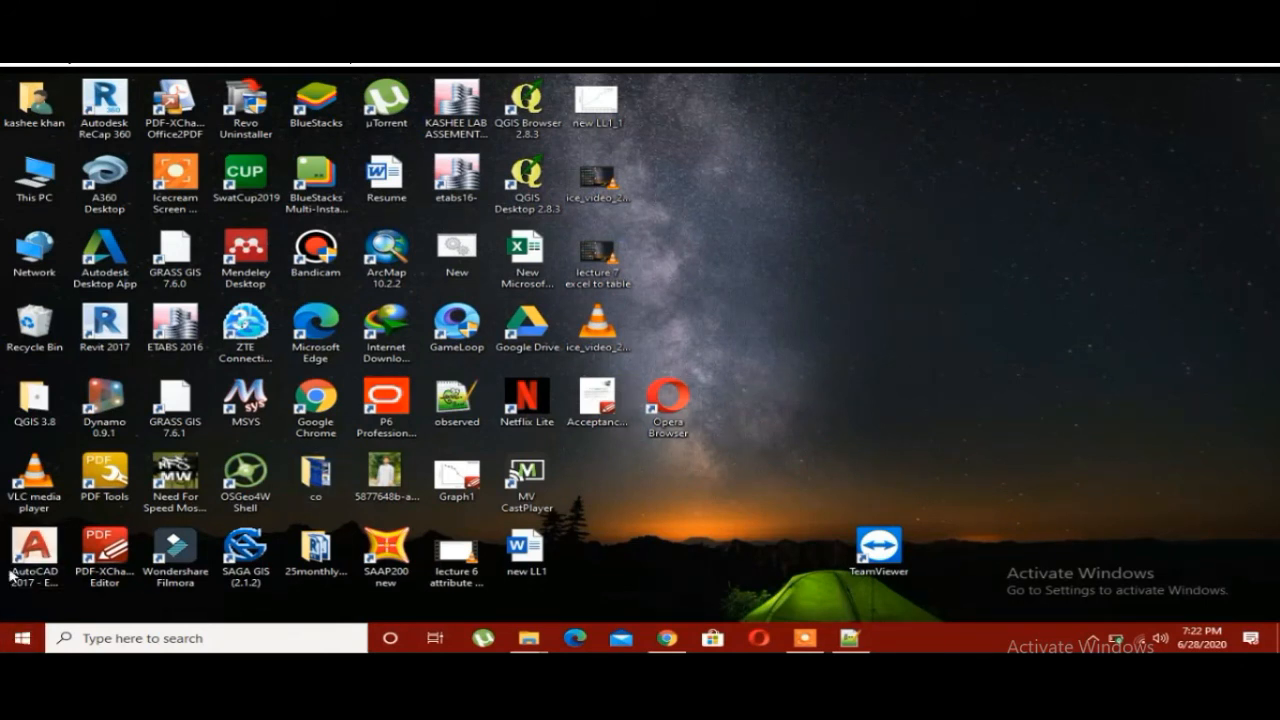
pyautogui.click(22, 638)
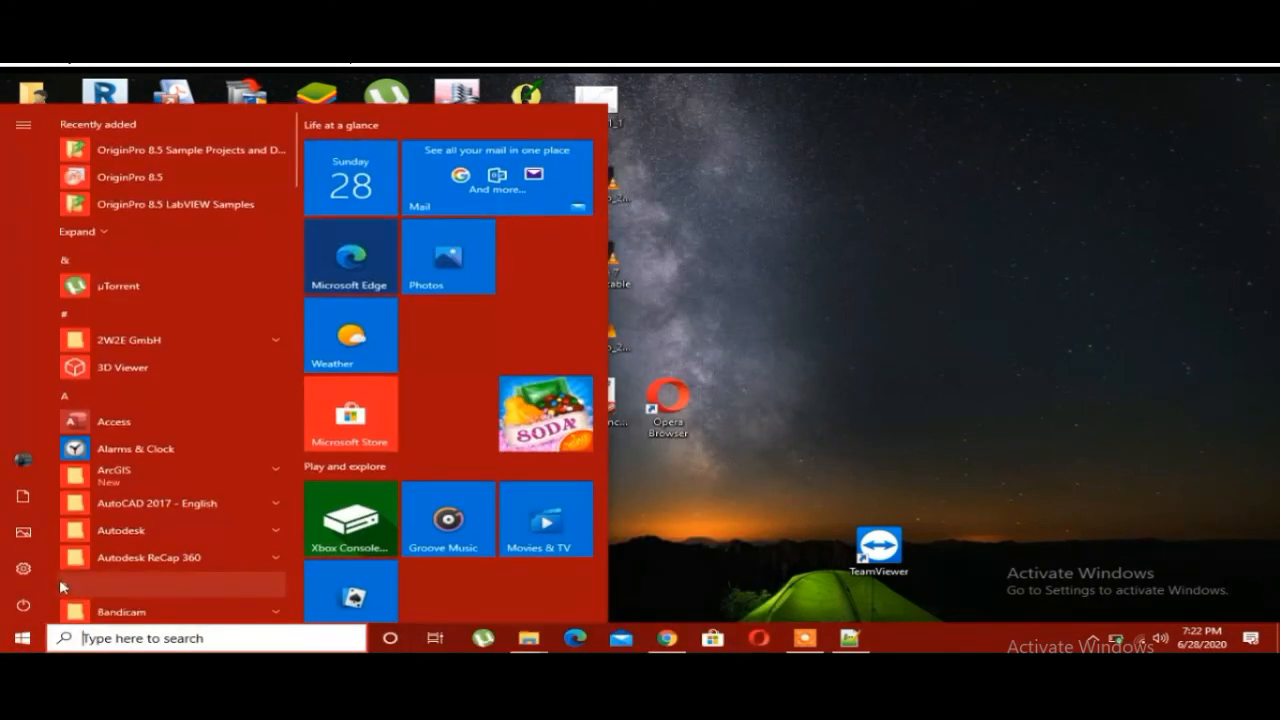
pyautogui.write('cmhy')
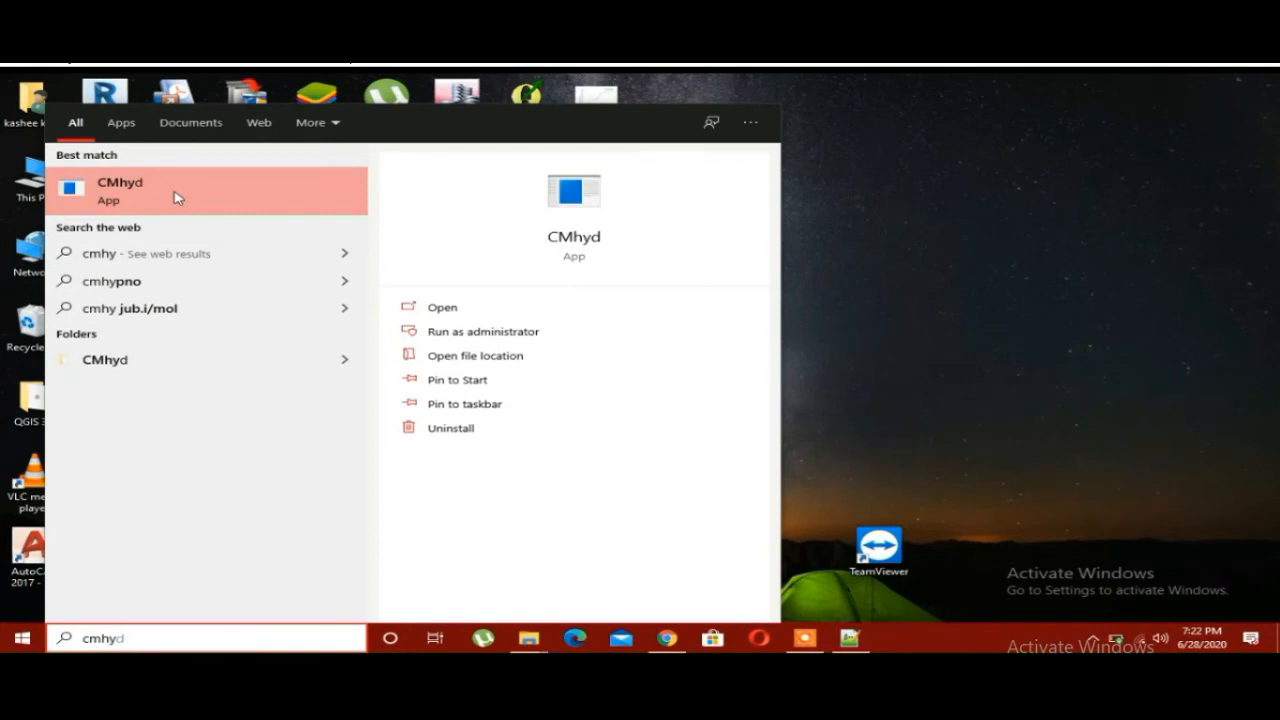
pyautogui.click(175, 197)
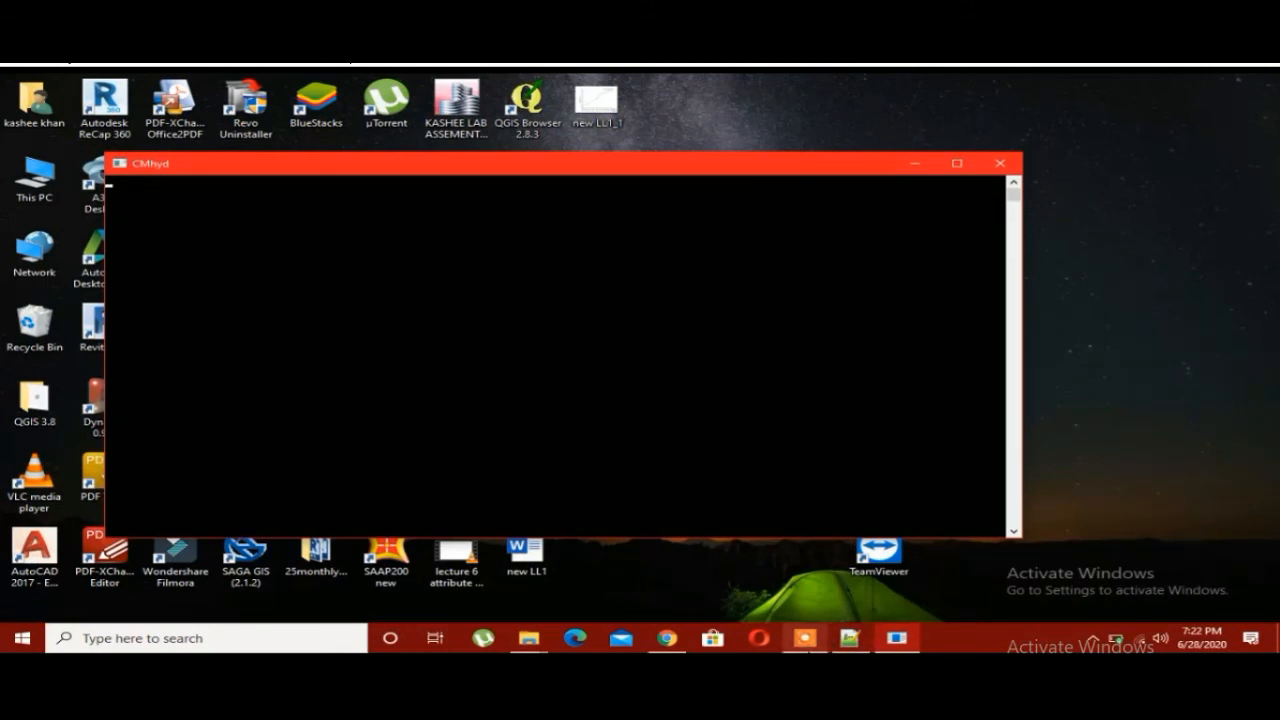
pyautogui.click(804, 638)
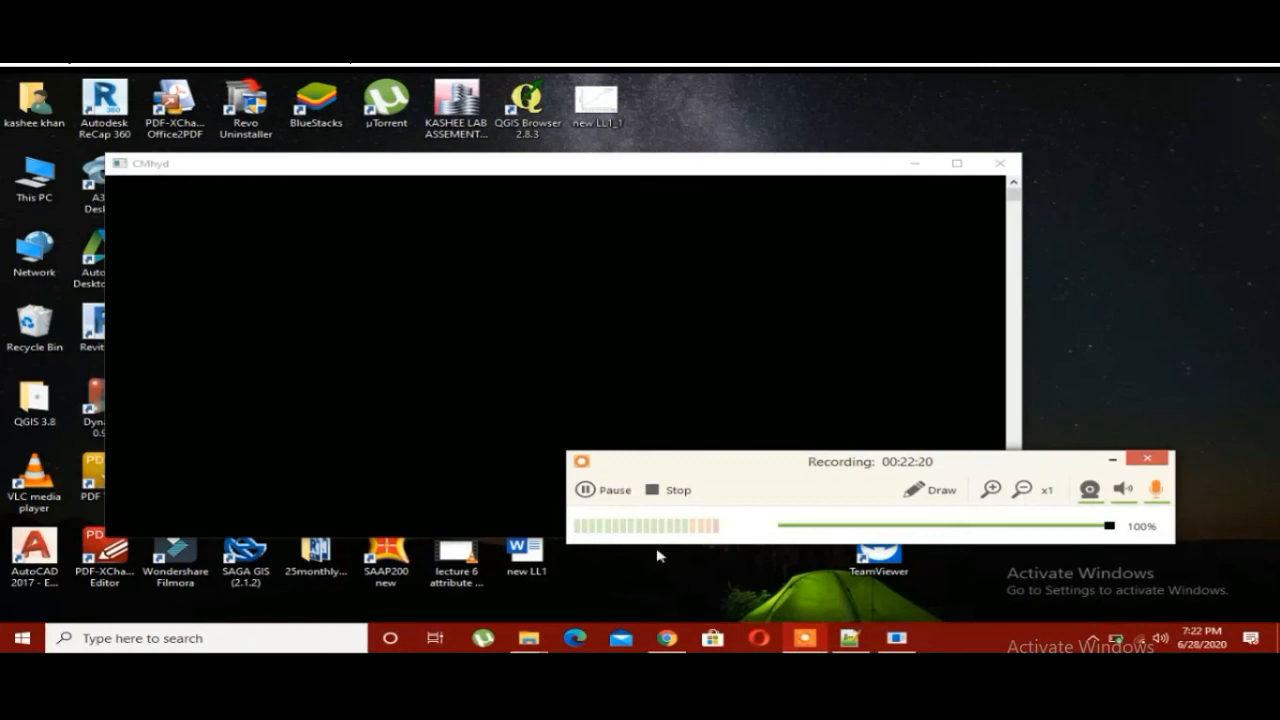
pyautogui.click(588, 492)
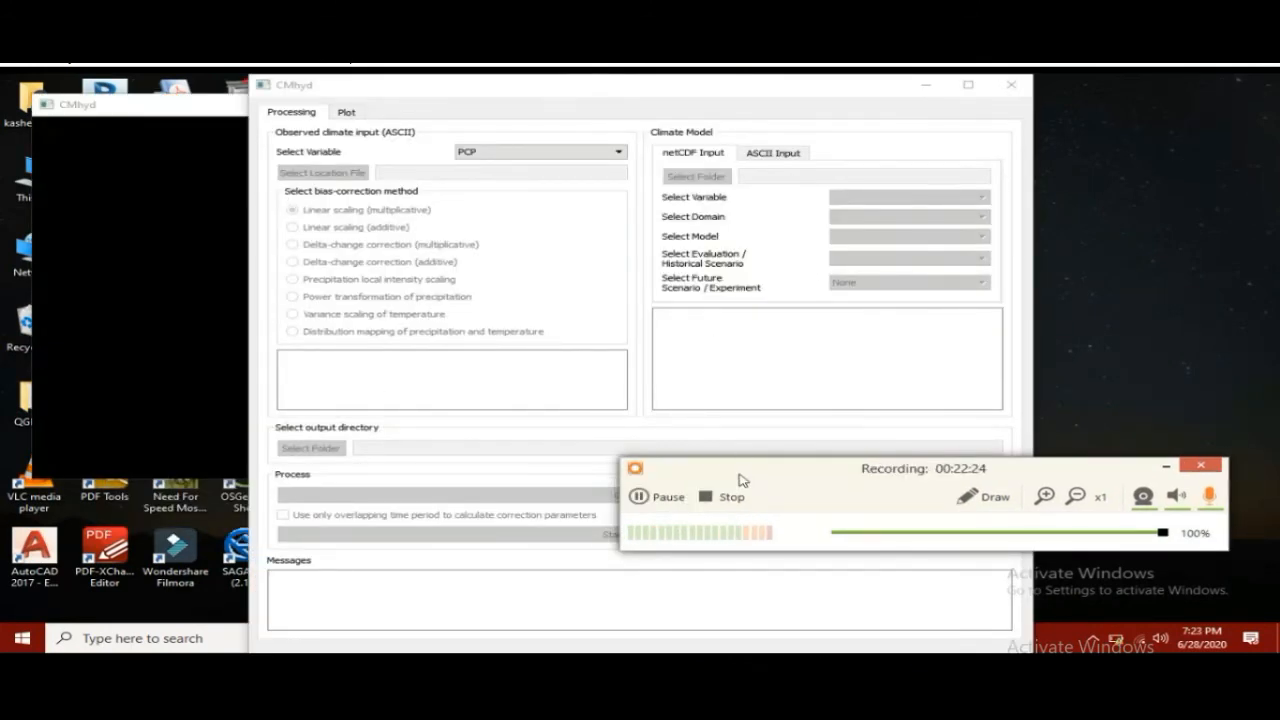
pyautogui.moveTo(742, 481); pyautogui.dragTo(727, 500)
# - Bring the CMhyd window with the climate input and bias-correction settings into focus
pyautogui.click(297, 195)
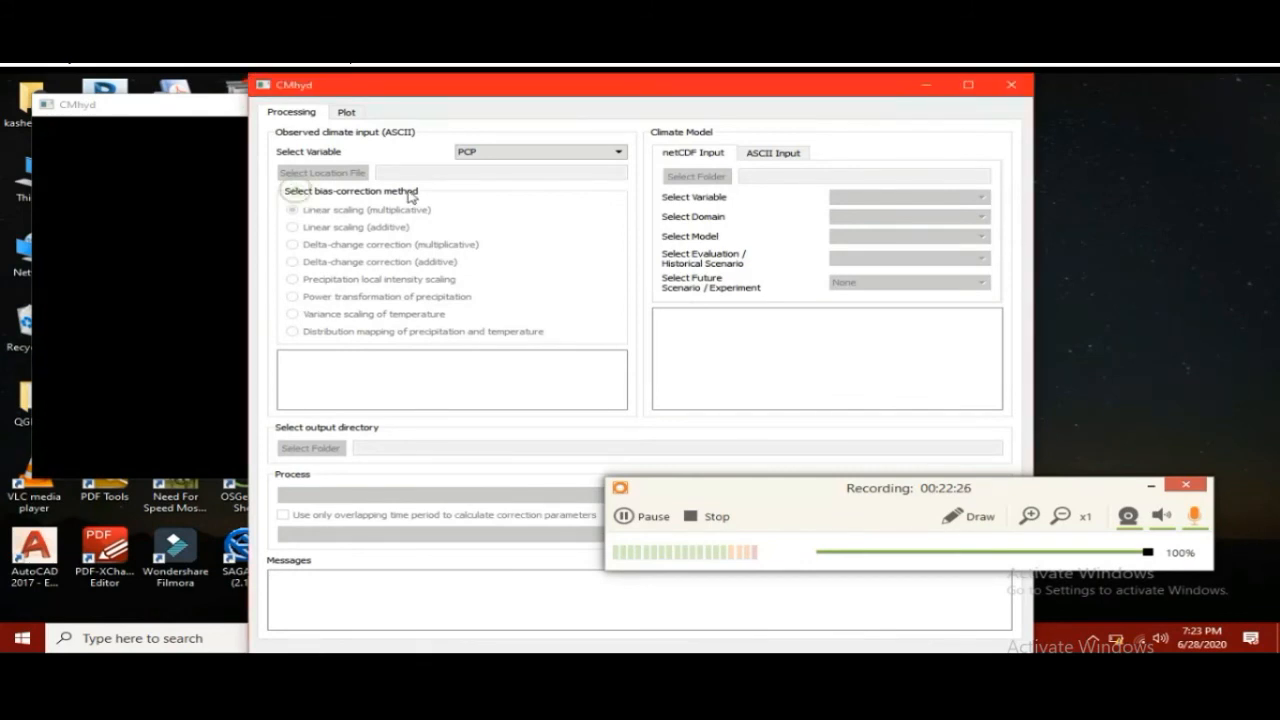